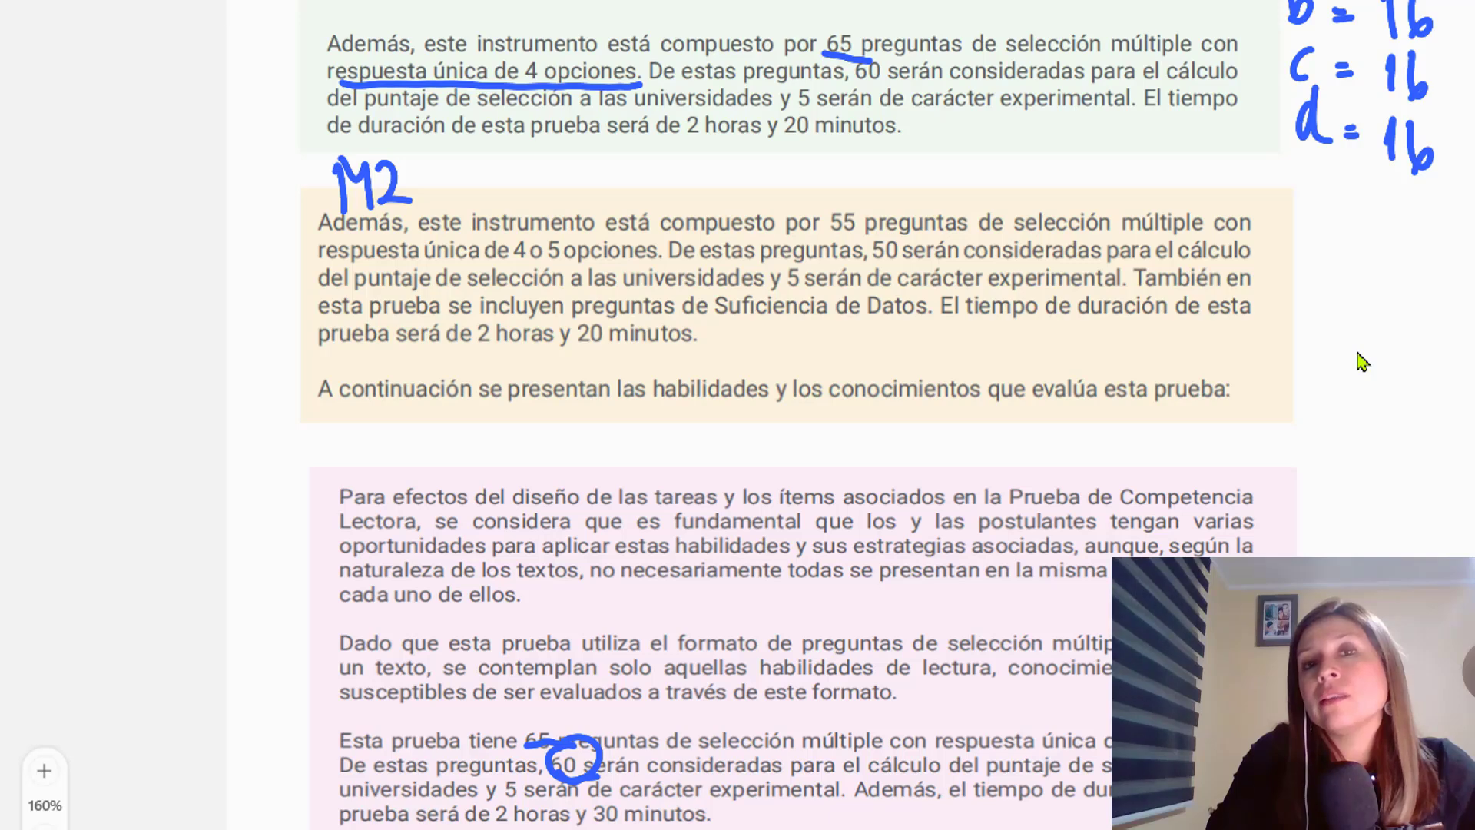
- Circle the PAES score for 32 points in the mathematics score transformation table
{"action": "scroll", "coordinate": [1082, 667], "scroll_direction": "down", "scroll_amount": 20}
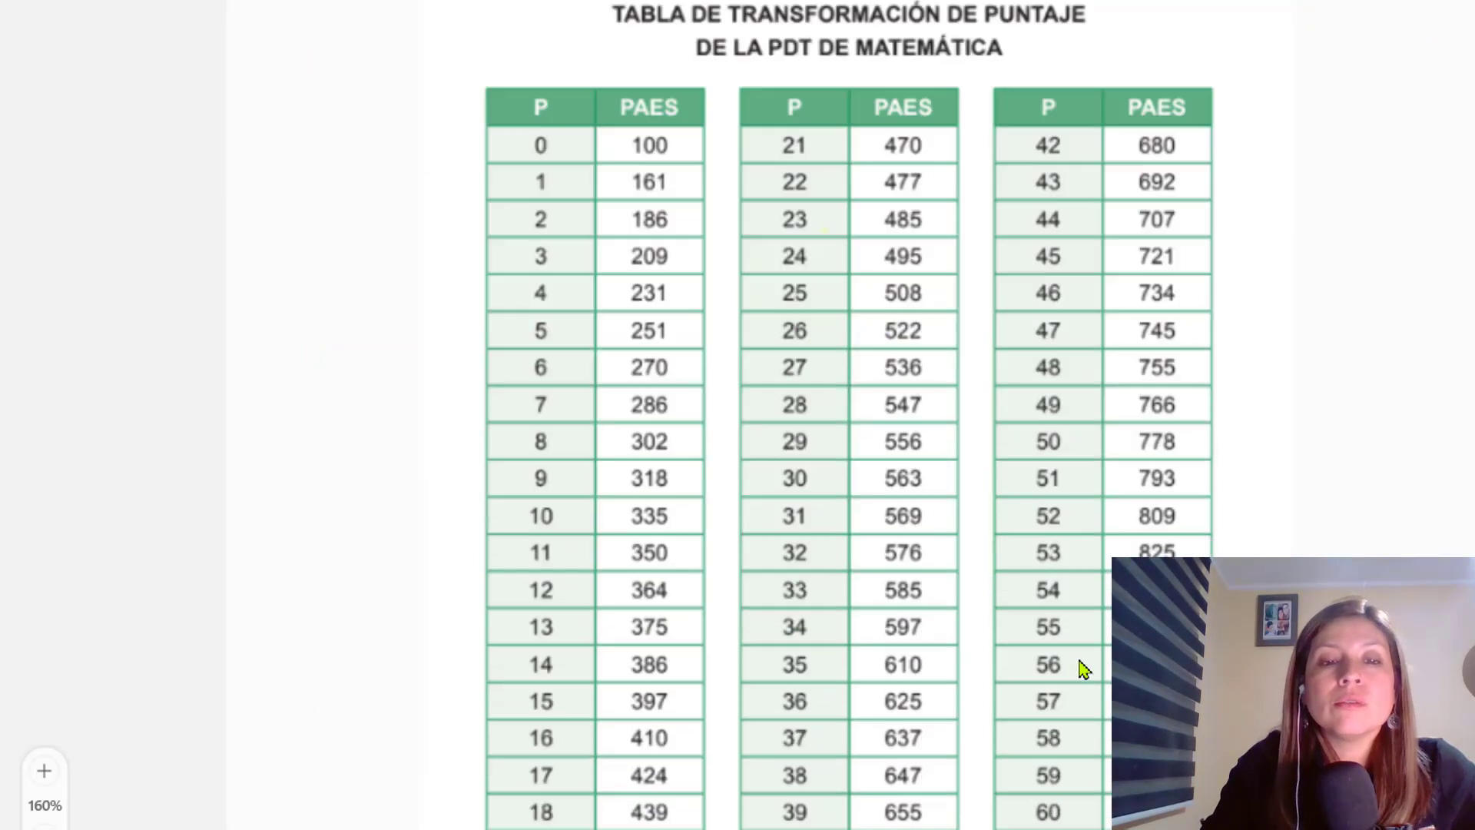
{"action": "scroll", "coordinate": [1072, 668], "scroll_direction": "down", "scroll_amount": 6}
{"action": "scroll", "coordinate": [1034, 664], "scroll_direction": "up", "scroll_amount": 15}
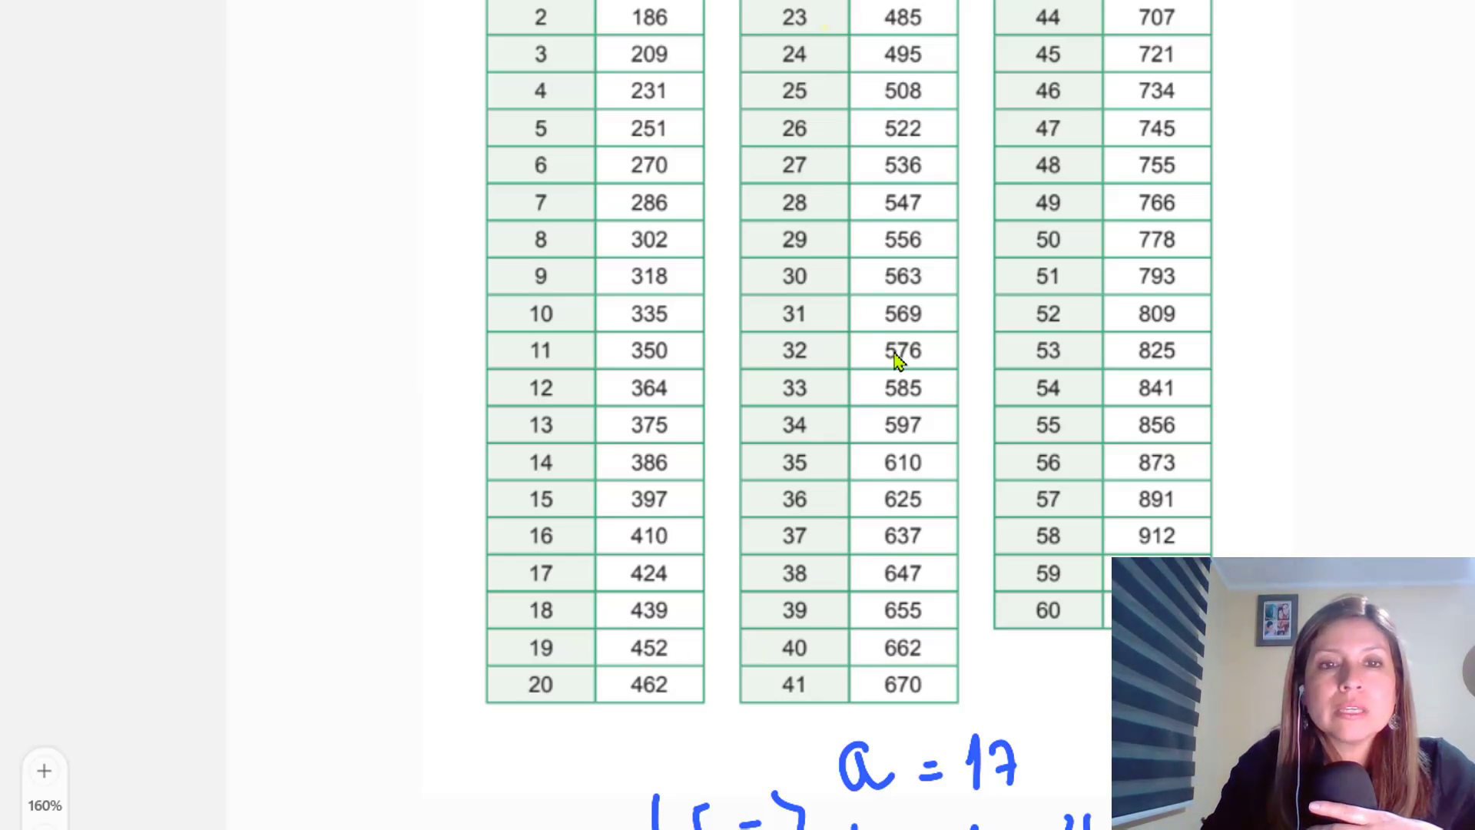
{"action": "mouse_move", "coordinate": [920, 331]}
{"action": "left_mouse_down"}
{"action": "mouse_move", "coordinate": [857, 346]}
{"action": "mouse_move", "coordinate": [905, 387]}
{"action": "mouse_move", "coordinate": [936, 355]}
{"action": "mouse_move", "coordinate": [919, 332]}
{"action": "left_mouse_up"}
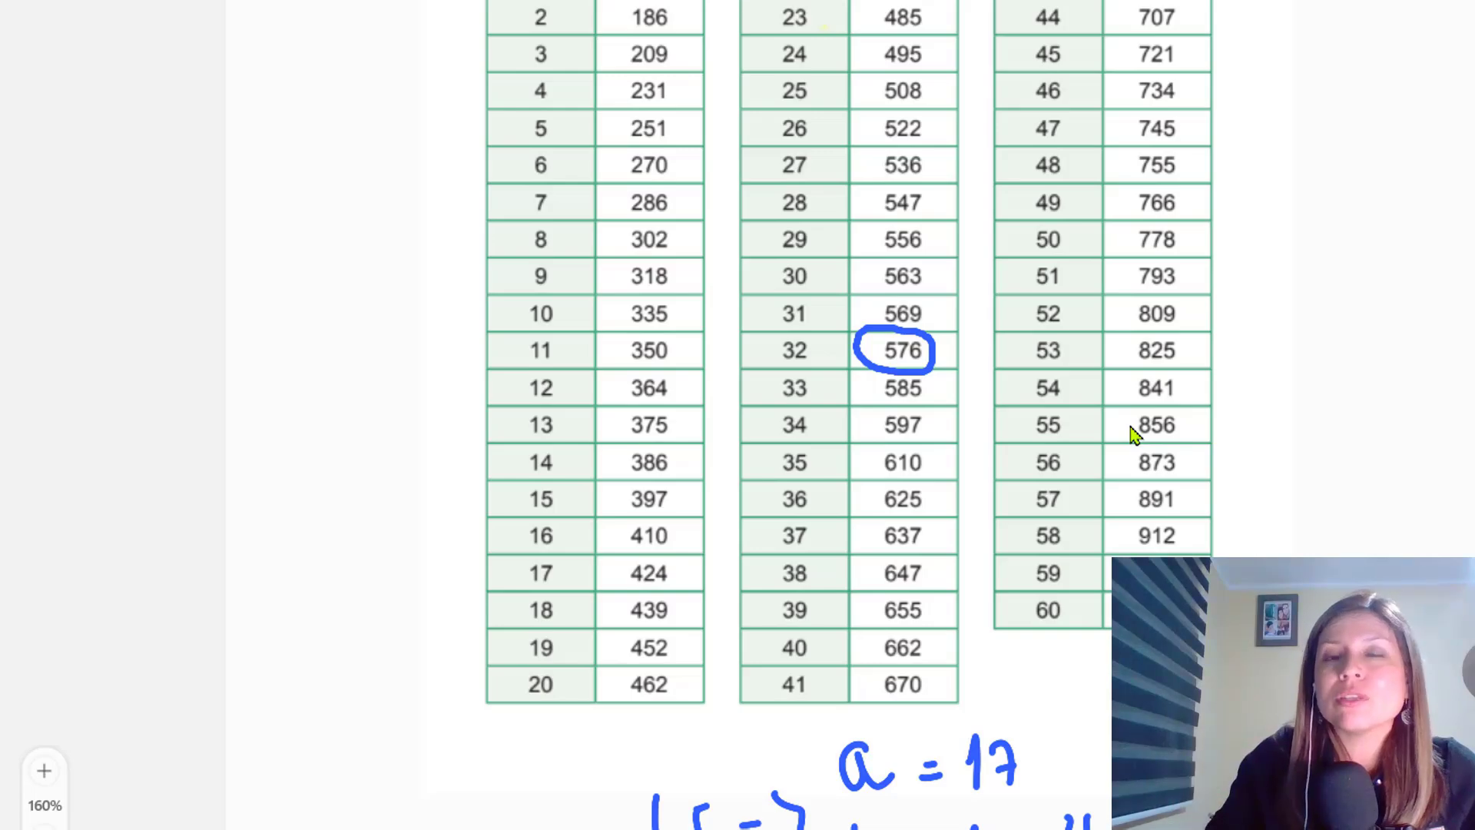
{"action": "scroll", "coordinate": [1314, 306], "scroll_direction": "up", "scroll_amount": 10}
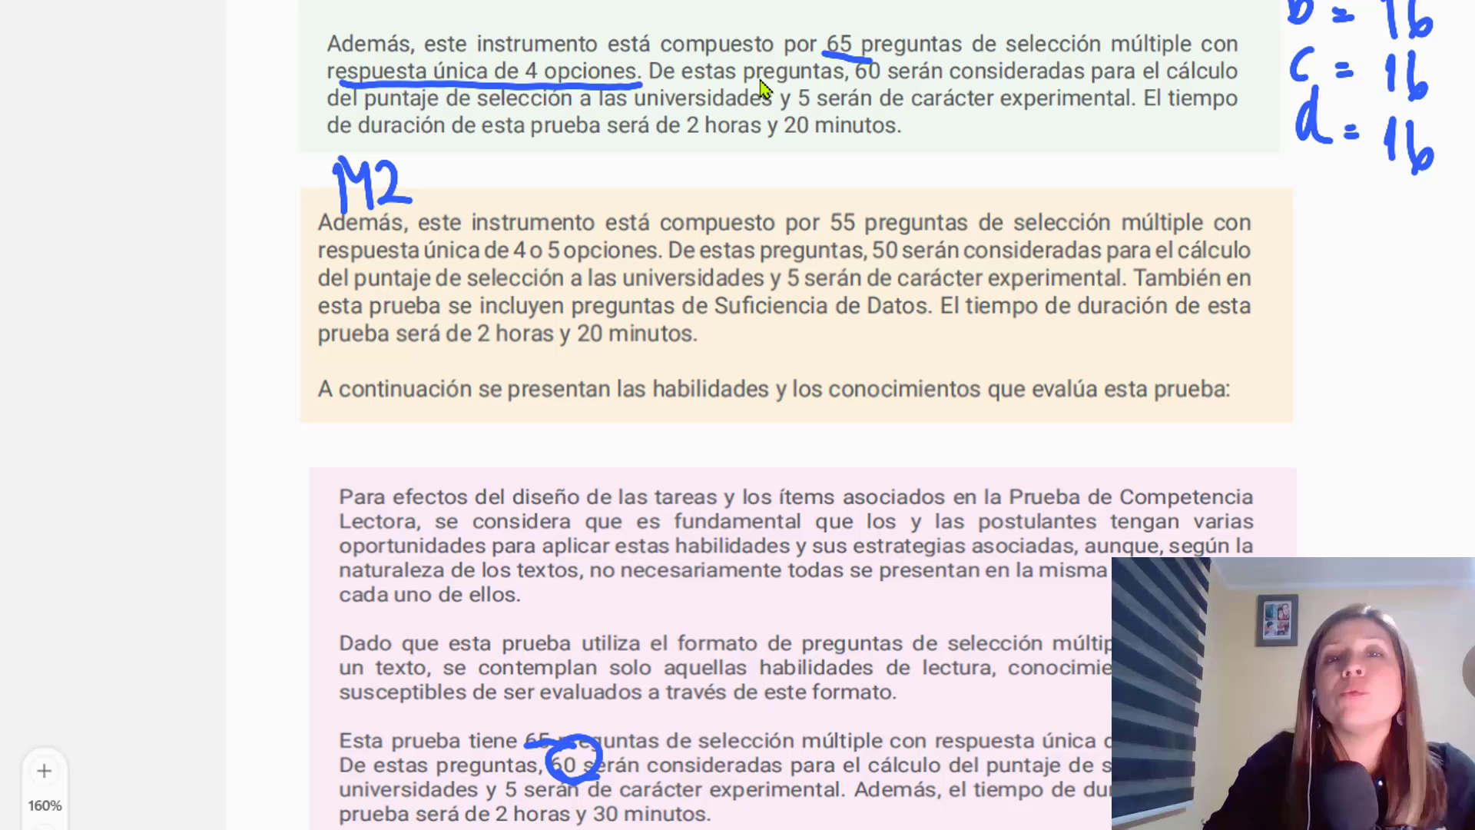
- Switch to the Universidad de Chile "Calculadora de Ponderaciones" web page and browse its list of careers by faculty
{"action": "key", "text": "alt+Tab"}
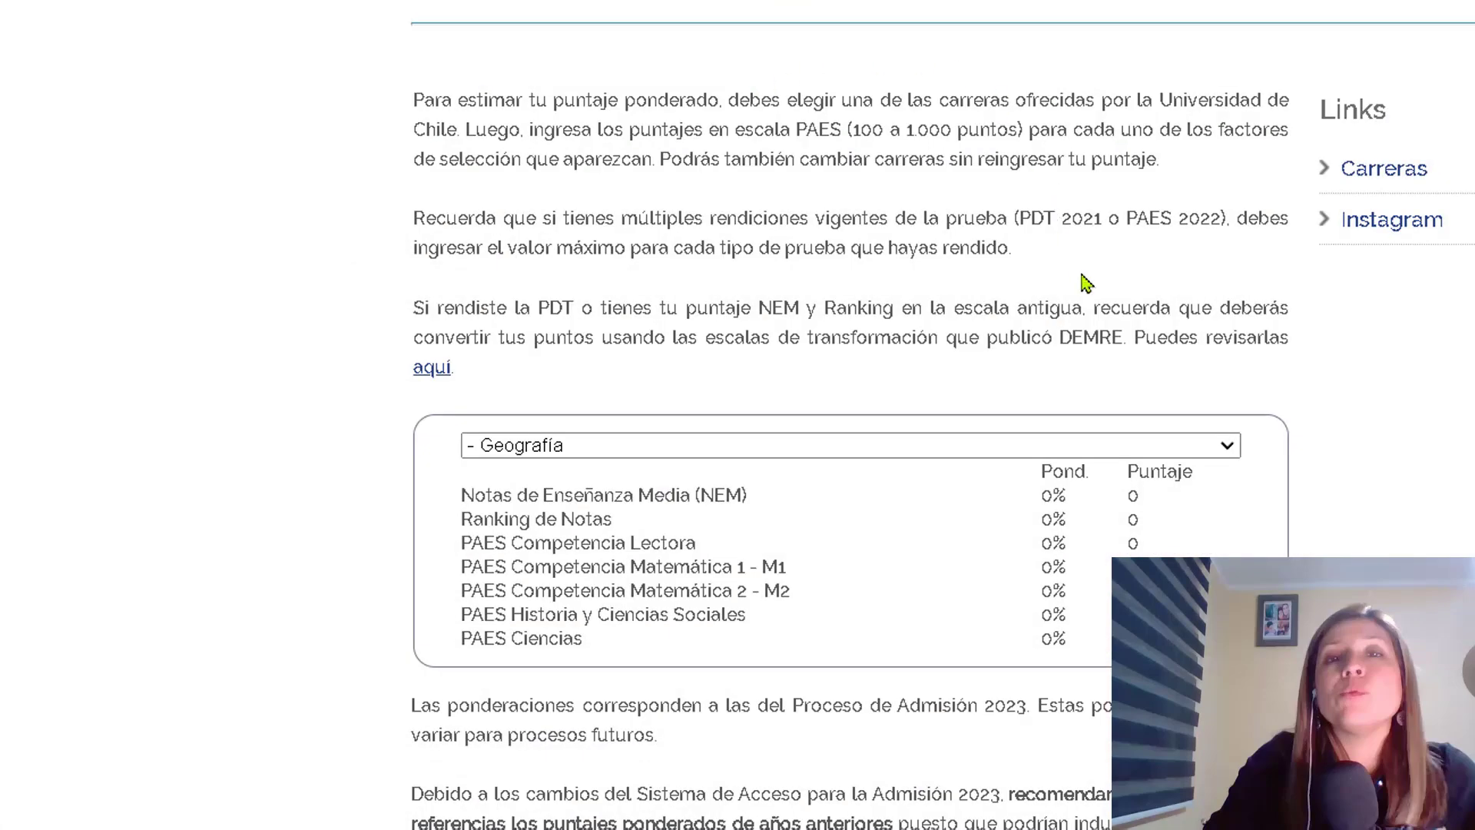
{"action": "scroll", "coordinate": [1060, 253], "scroll_direction": "up", "scroll_amount": 3}
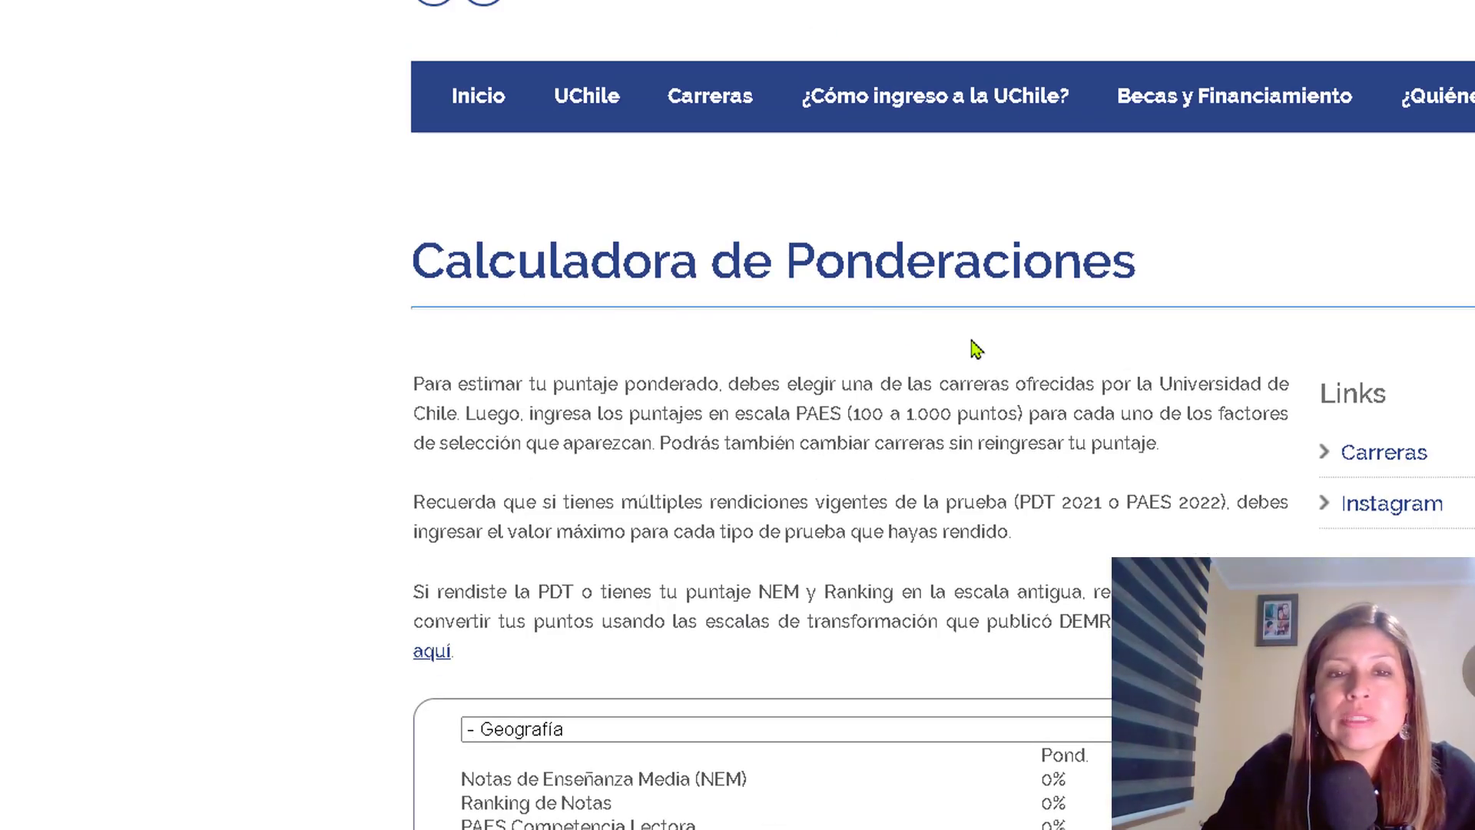
{"action": "scroll", "coordinate": [1048, 418], "scroll_direction": "down", "scroll_amount": 5}
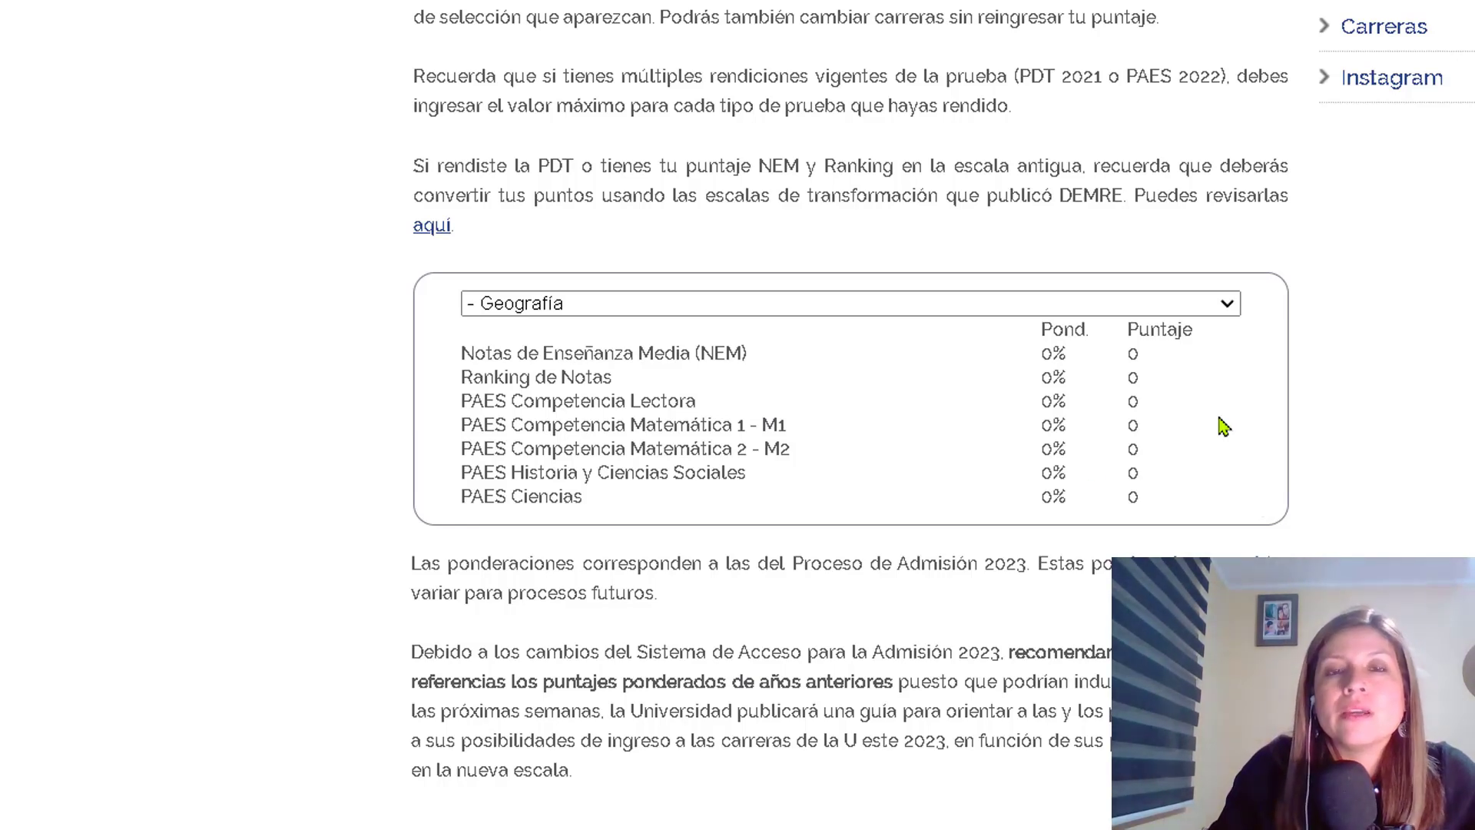
{"action": "left_click", "coordinate": [1230, 309]}
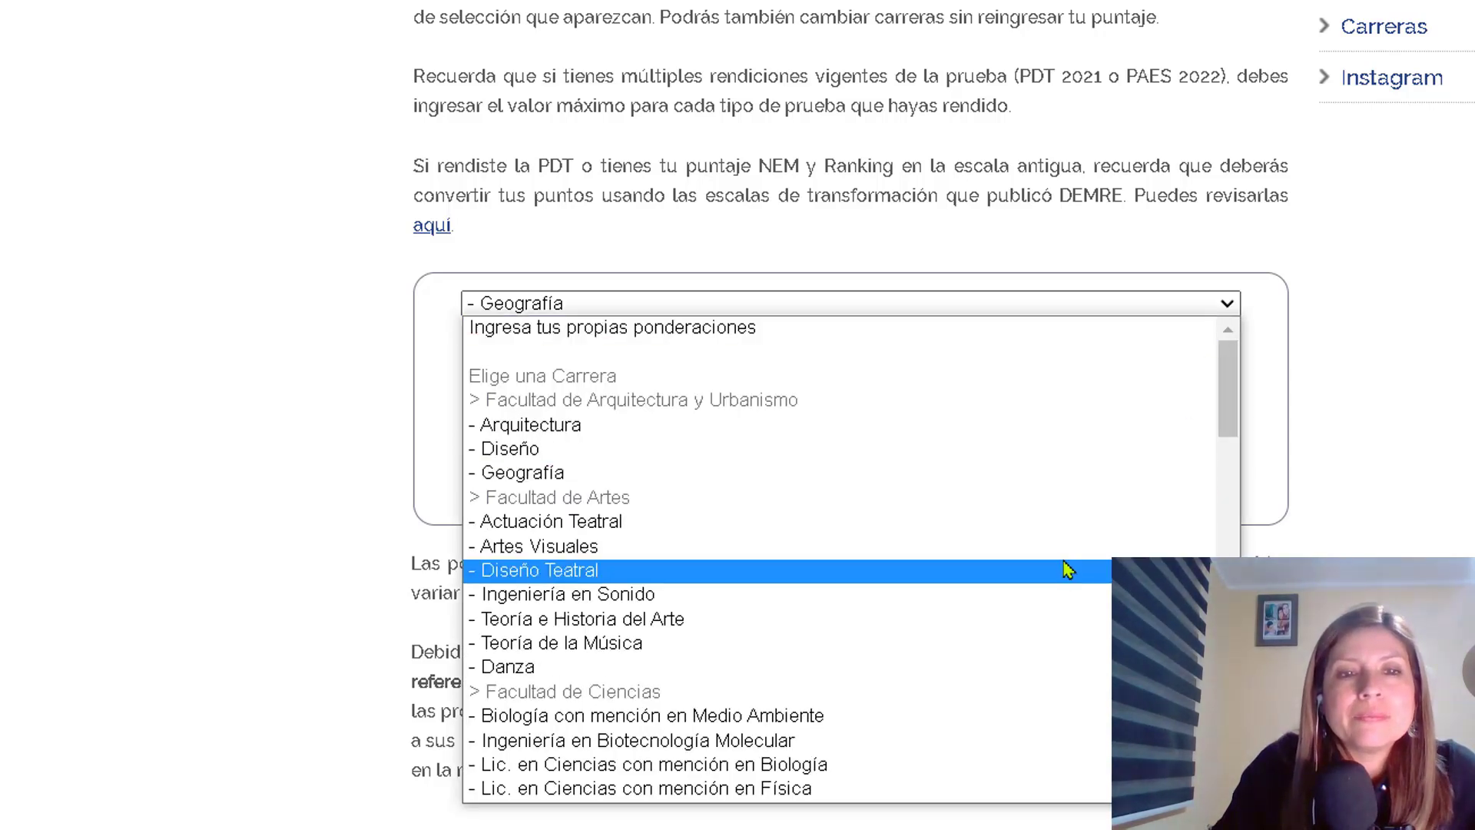
{"action": "scroll", "coordinate": [1060, 522], "scroll_direction": "down", "scroll_amount": 3}
{"action": "scroll", "coordinate": [1060, 521], "scroll_direction": "down", "scroll_amount": 1}
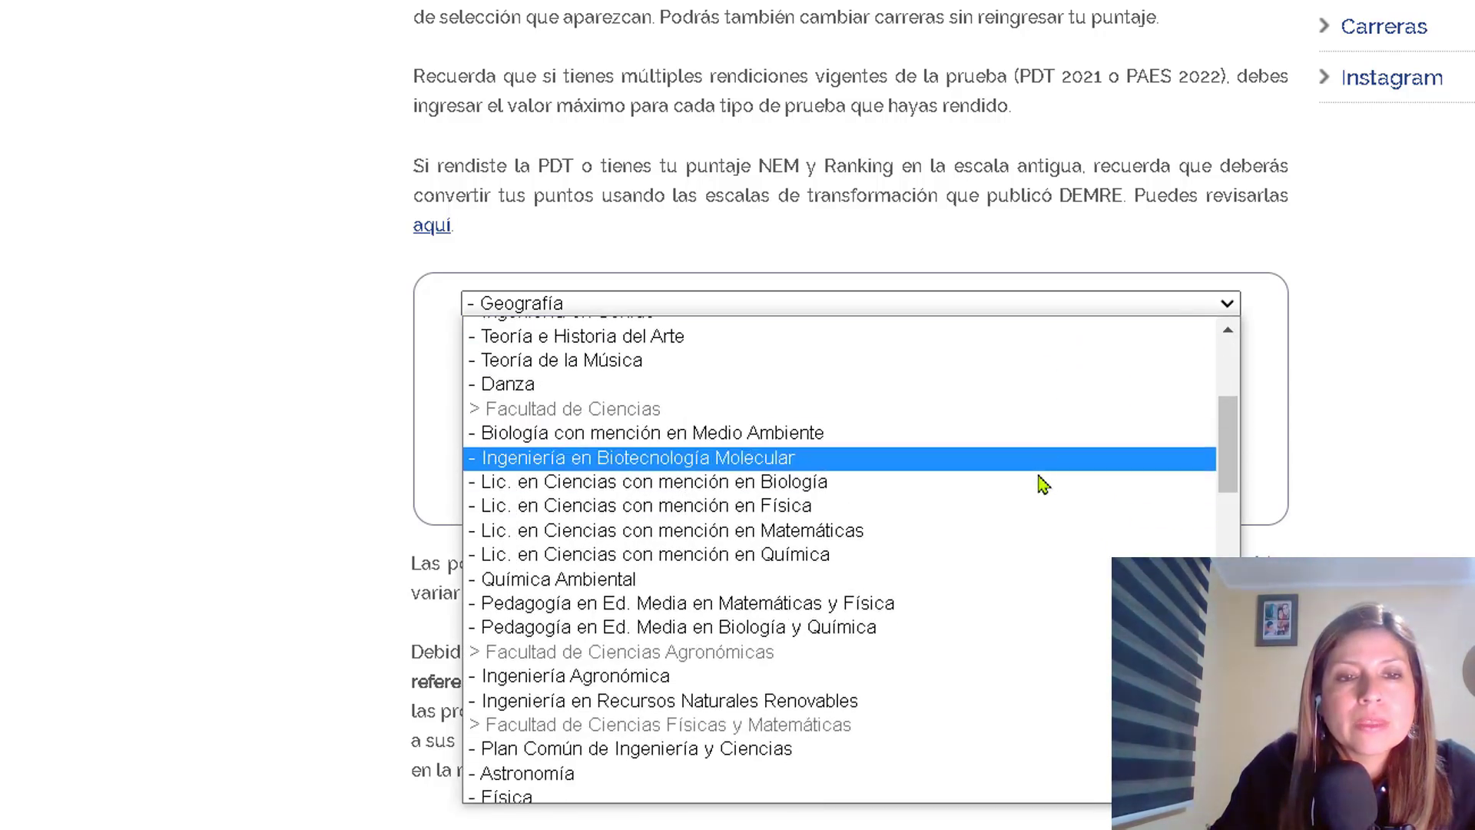
{"action": "scroll", "coordinate": [1042, 431], "scroll_direction": "down", "scroll_amount": 2}
{"action": "key", "text": "Down"}
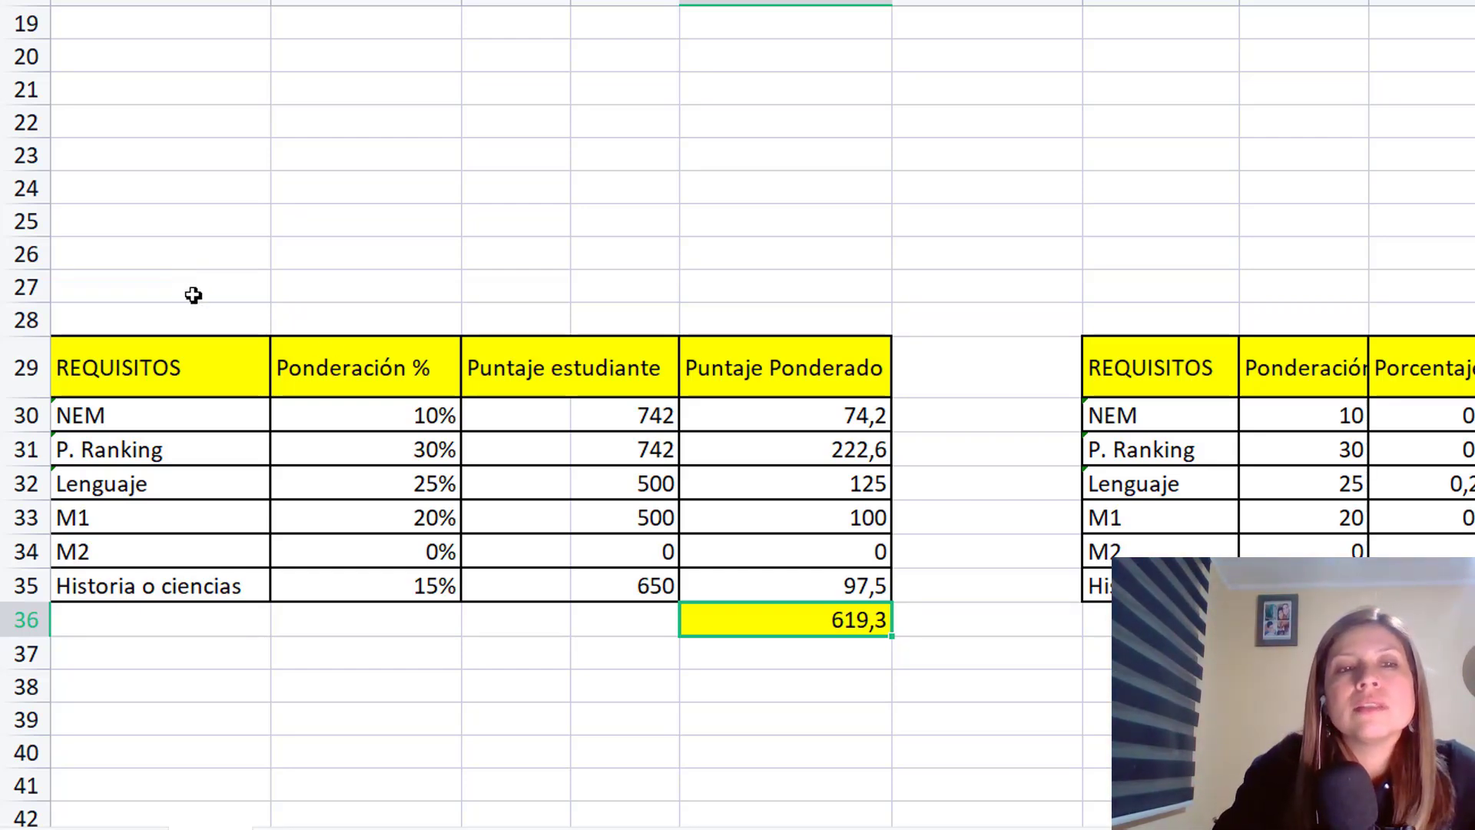
- Examine the NEM weighting and the student's scores for NEM, Ranking, Lenguaje, M1 and Historia o ciencias in the spreadsheet's requirements table
{"action": "left_click", "coordinate": [401, 419]}
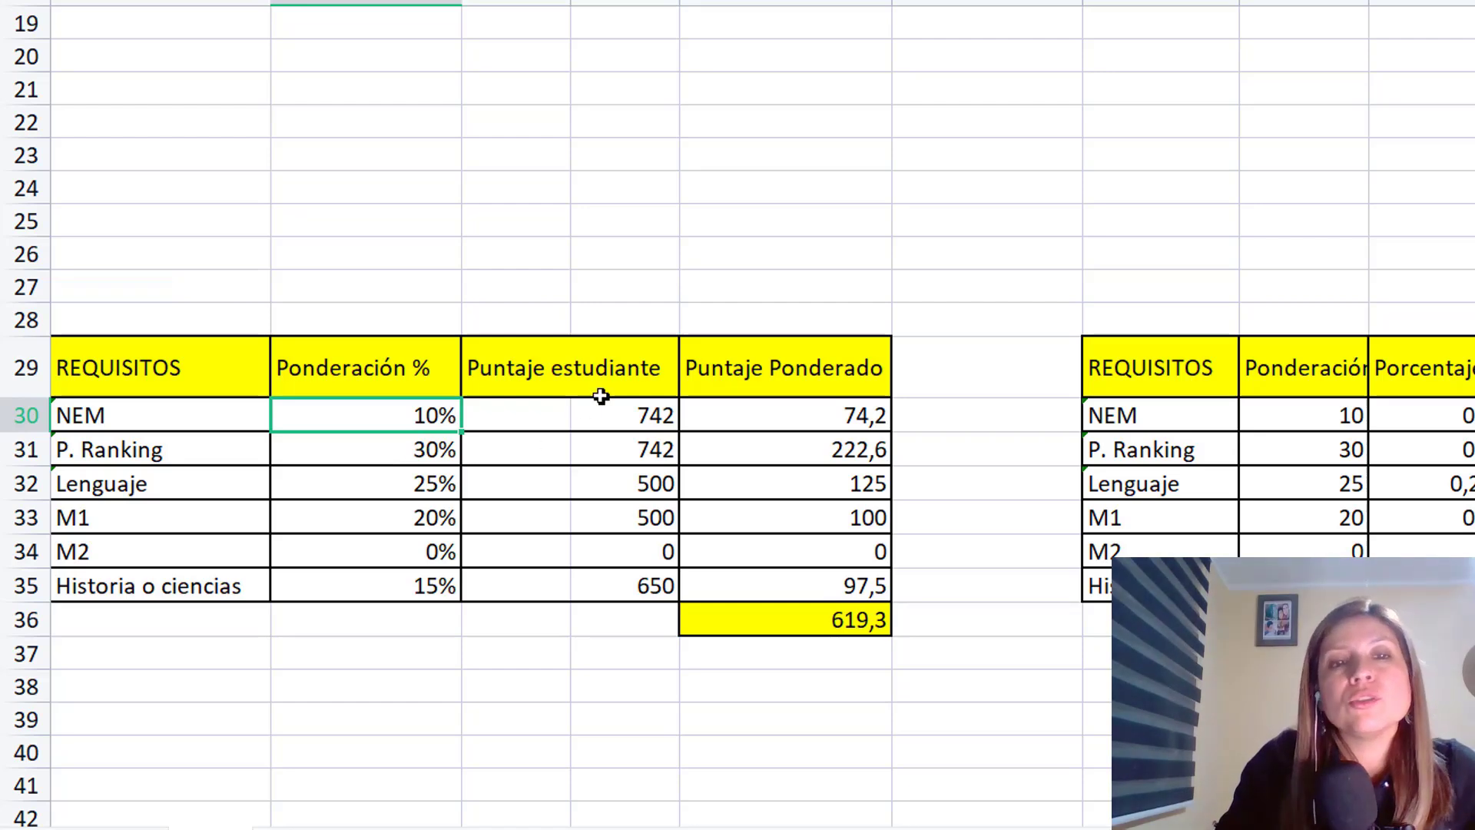
{"action": "left_click", "coordinate": [624, 417]}
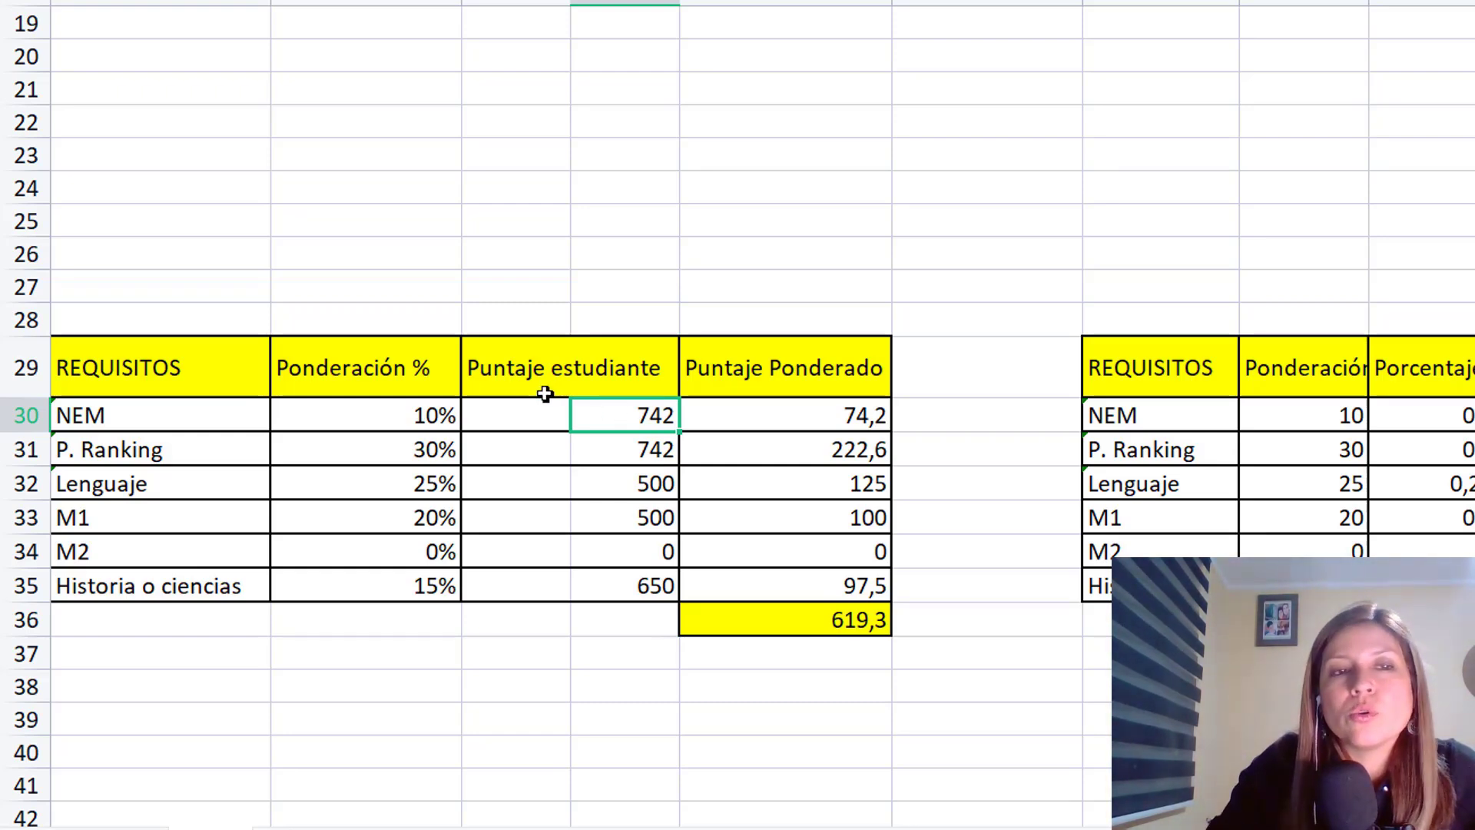
{"action": "left_click", "coordinate": [638, 456]}
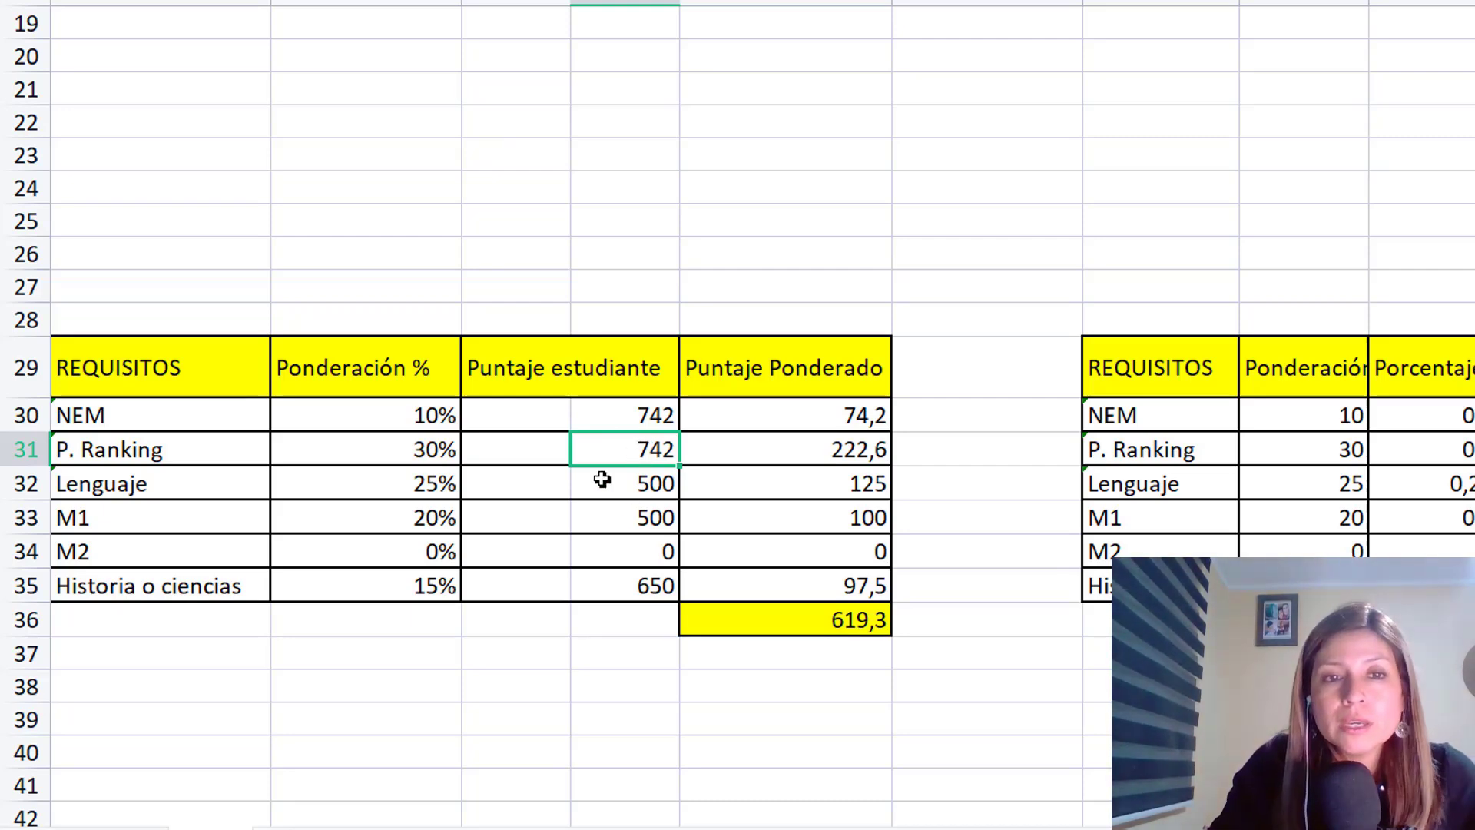
{"action": "left_click", "coordinate": [647, 490]}
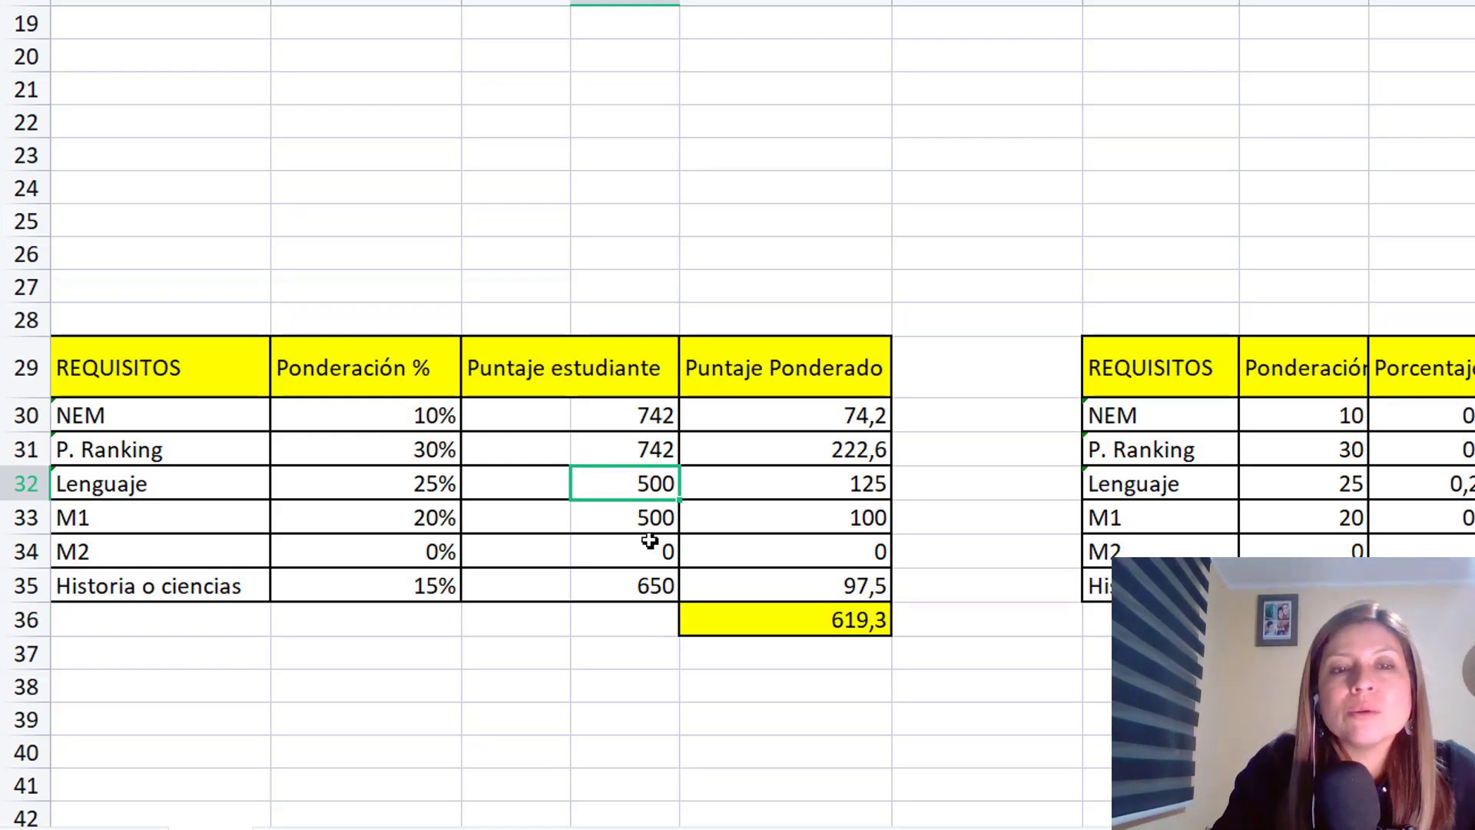
{"action": "left_click", "coordinate": [658, 524]}
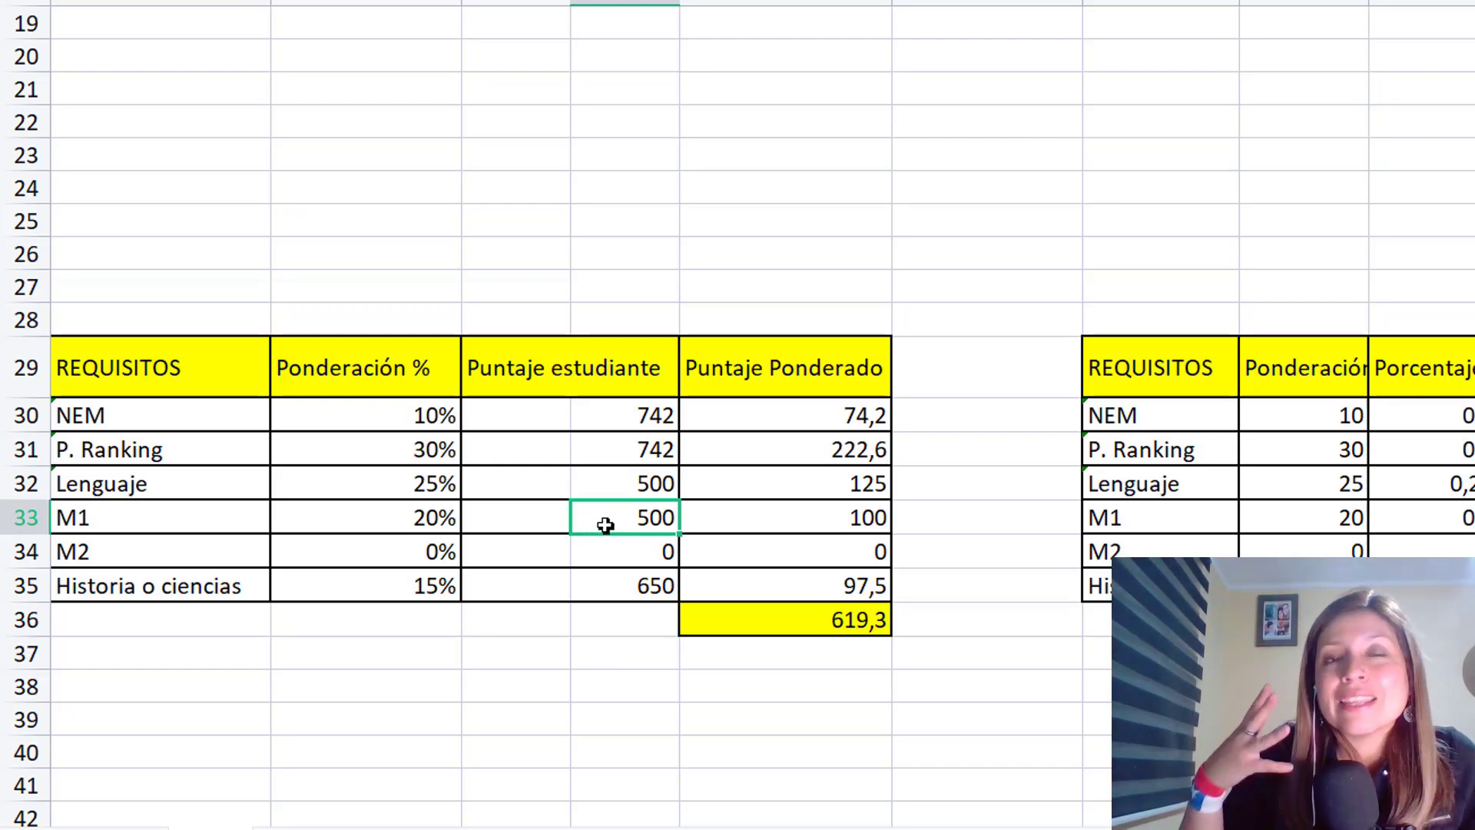
{"action": "left_click", "coordinate": [586, 584]}
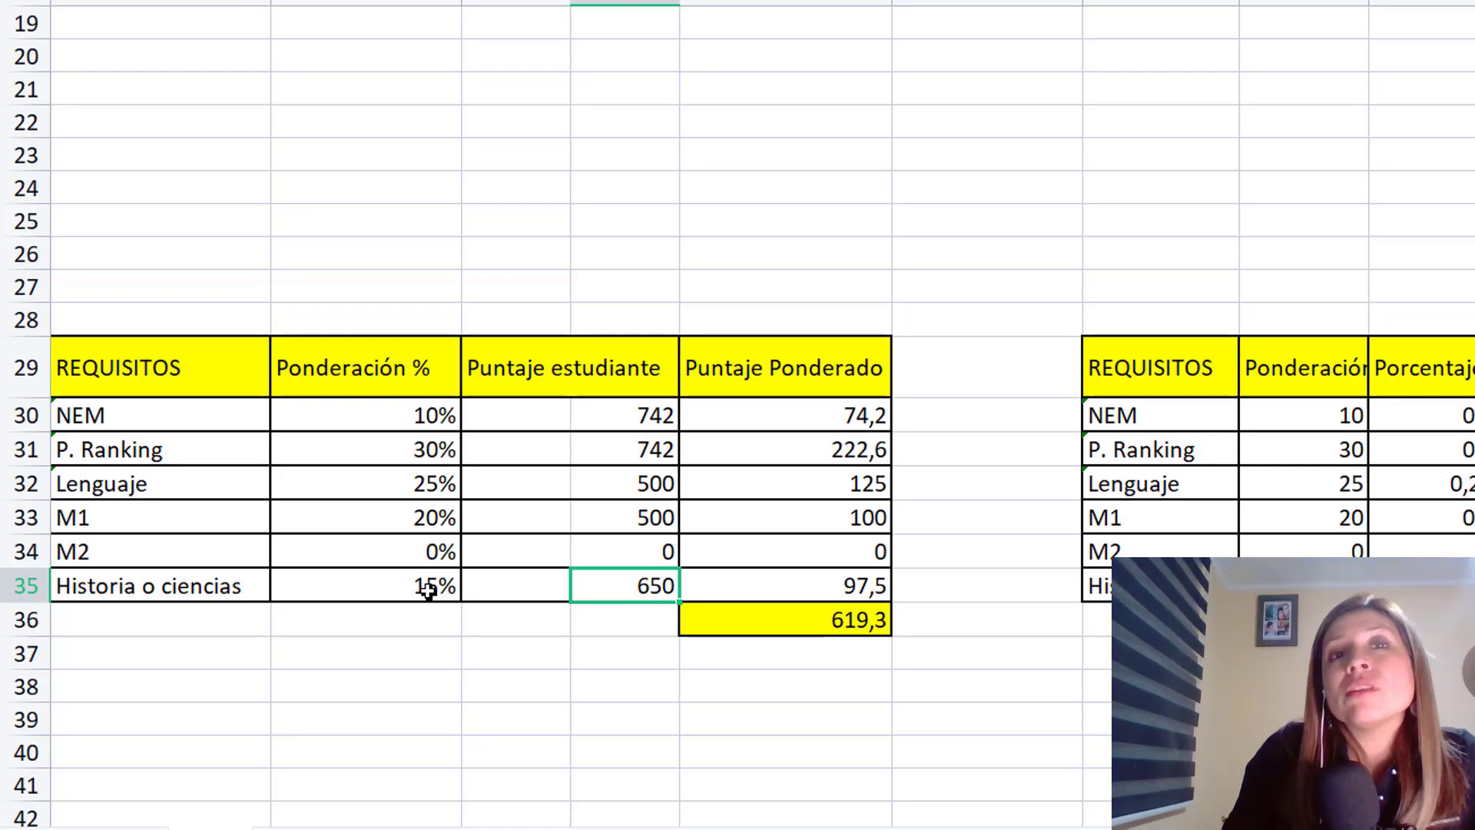
{"action": "left_click", "coordinate": [552, 657]}
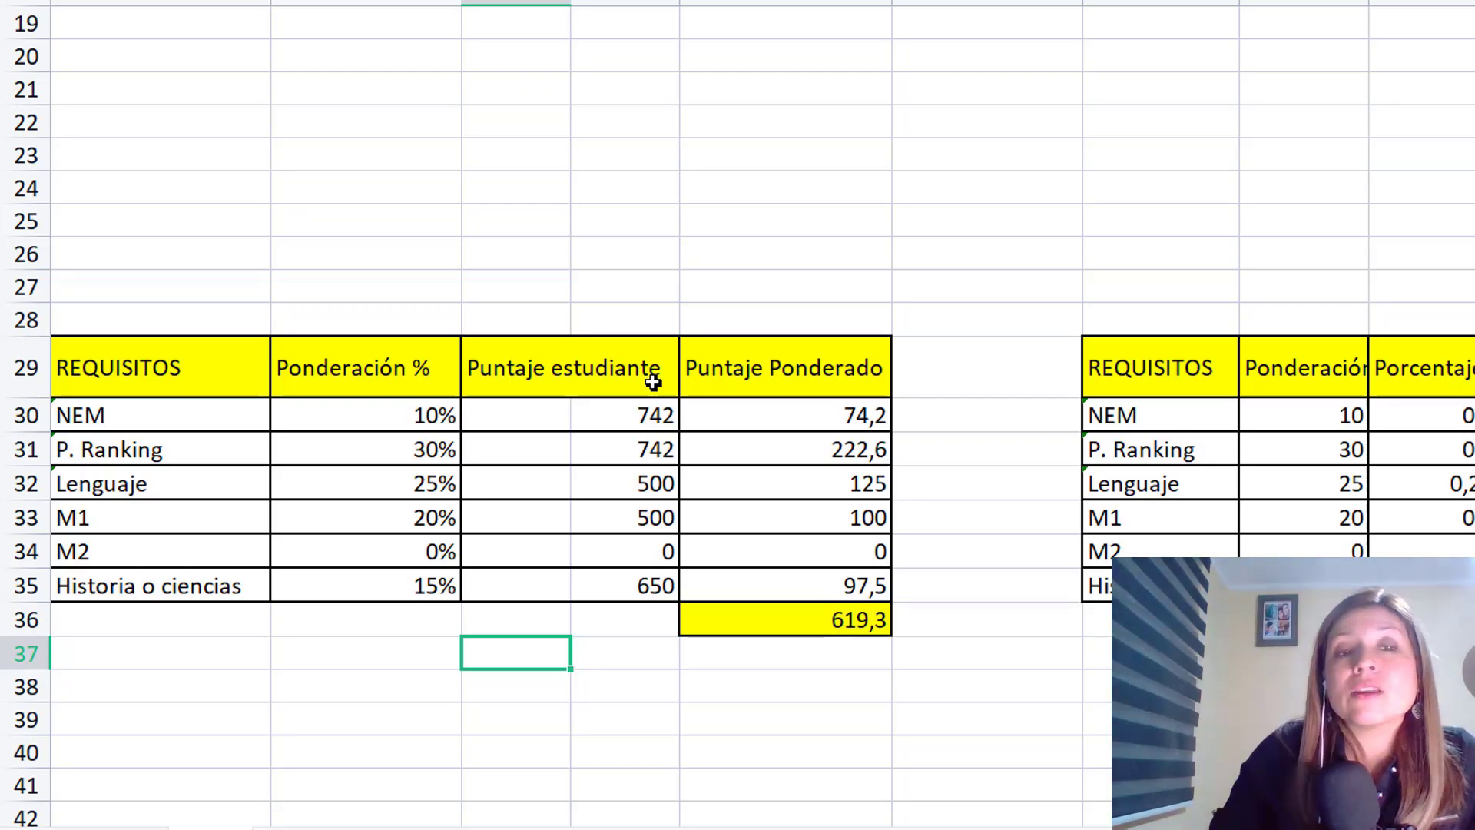
- Compare the weighting column with the student score and weighted score in the NEM row
{"action": "left_click", "coordinate": [415, 1]}
{"action": "left_click", "coordinate": [367, 470]}
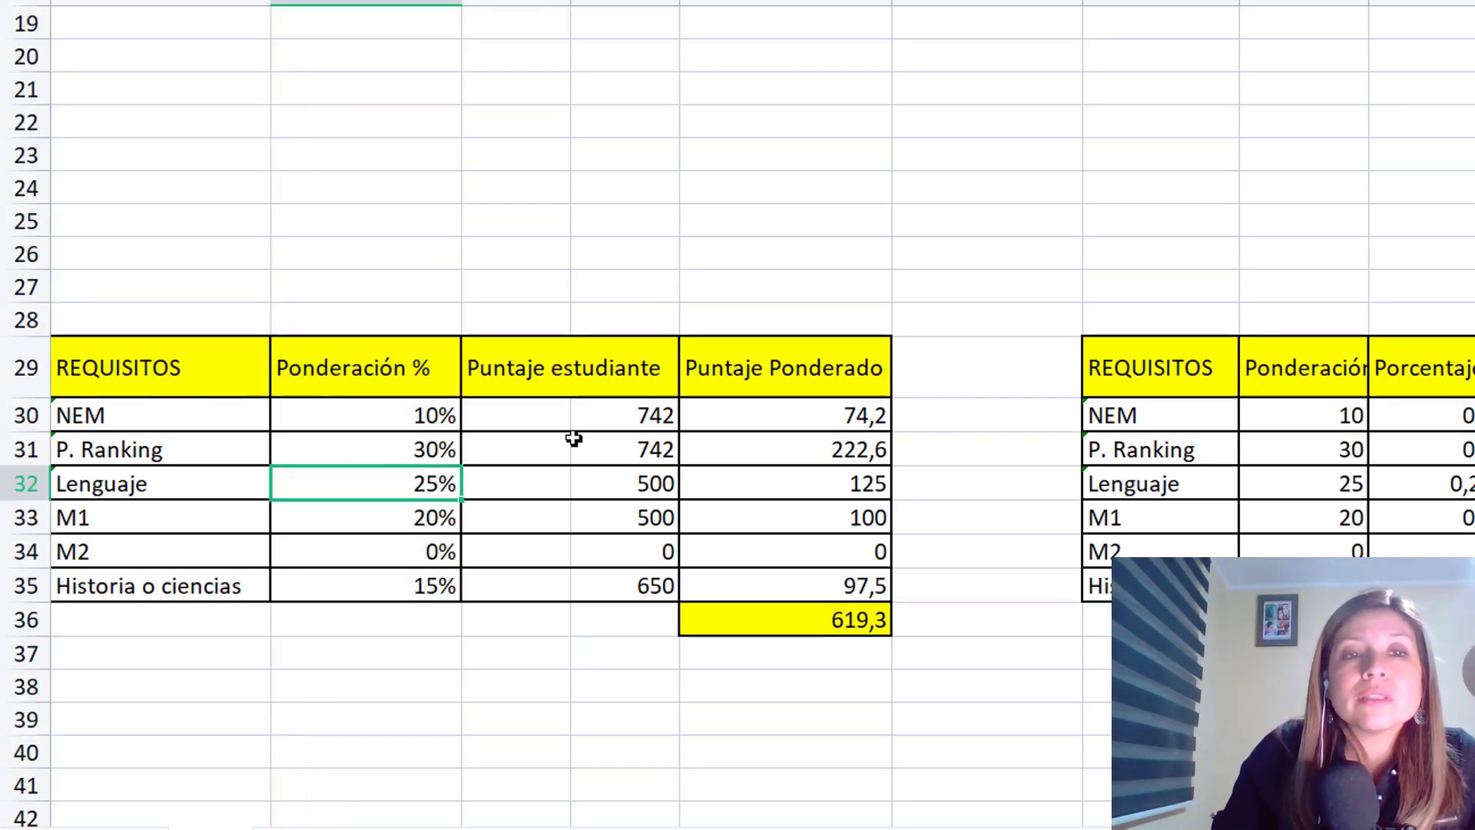
{"action": "left_click", "coordinate": [592, 414]}
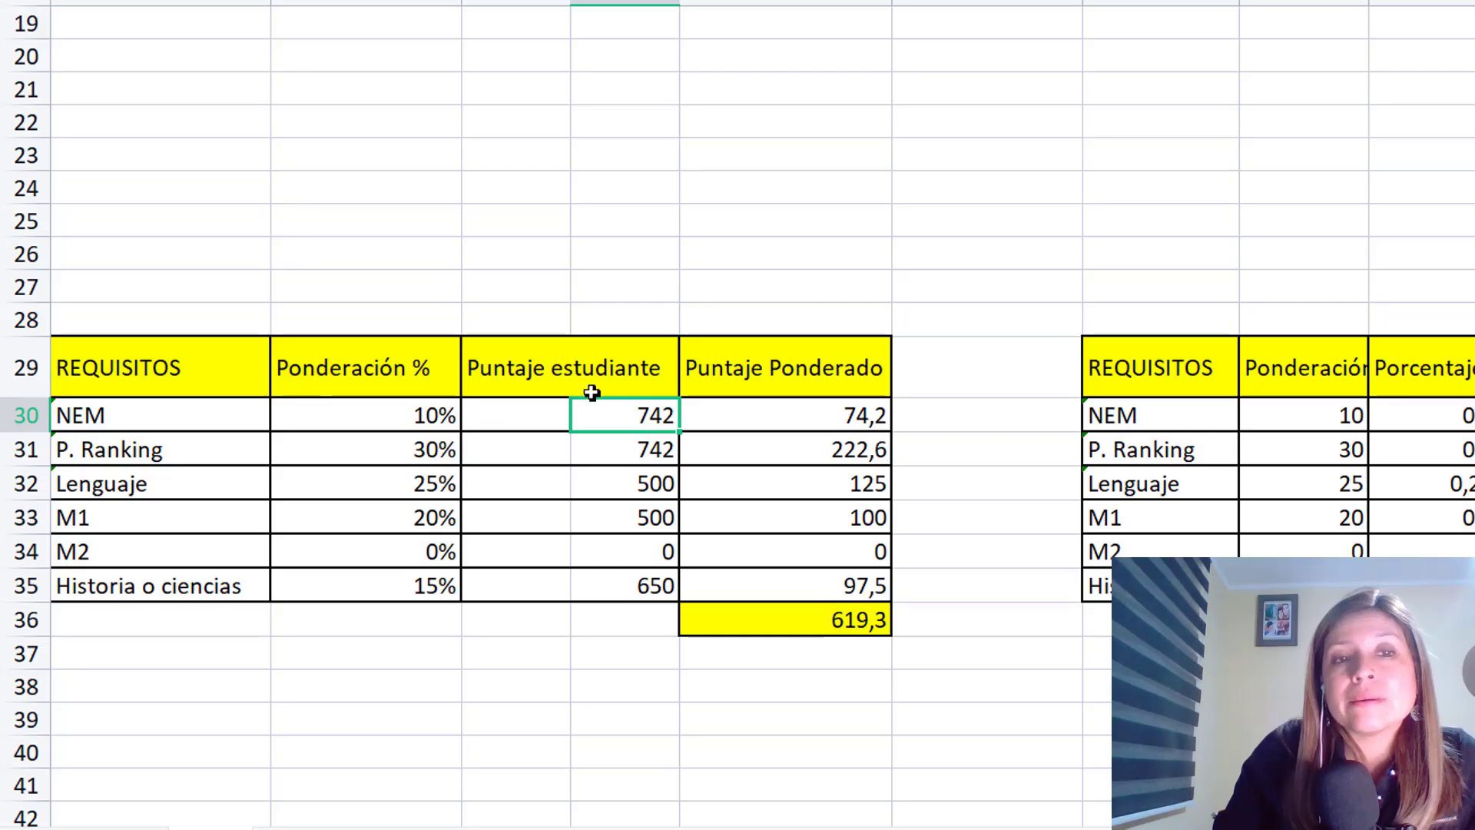
{"action": "left_click", "coordinate": [780, 425]}
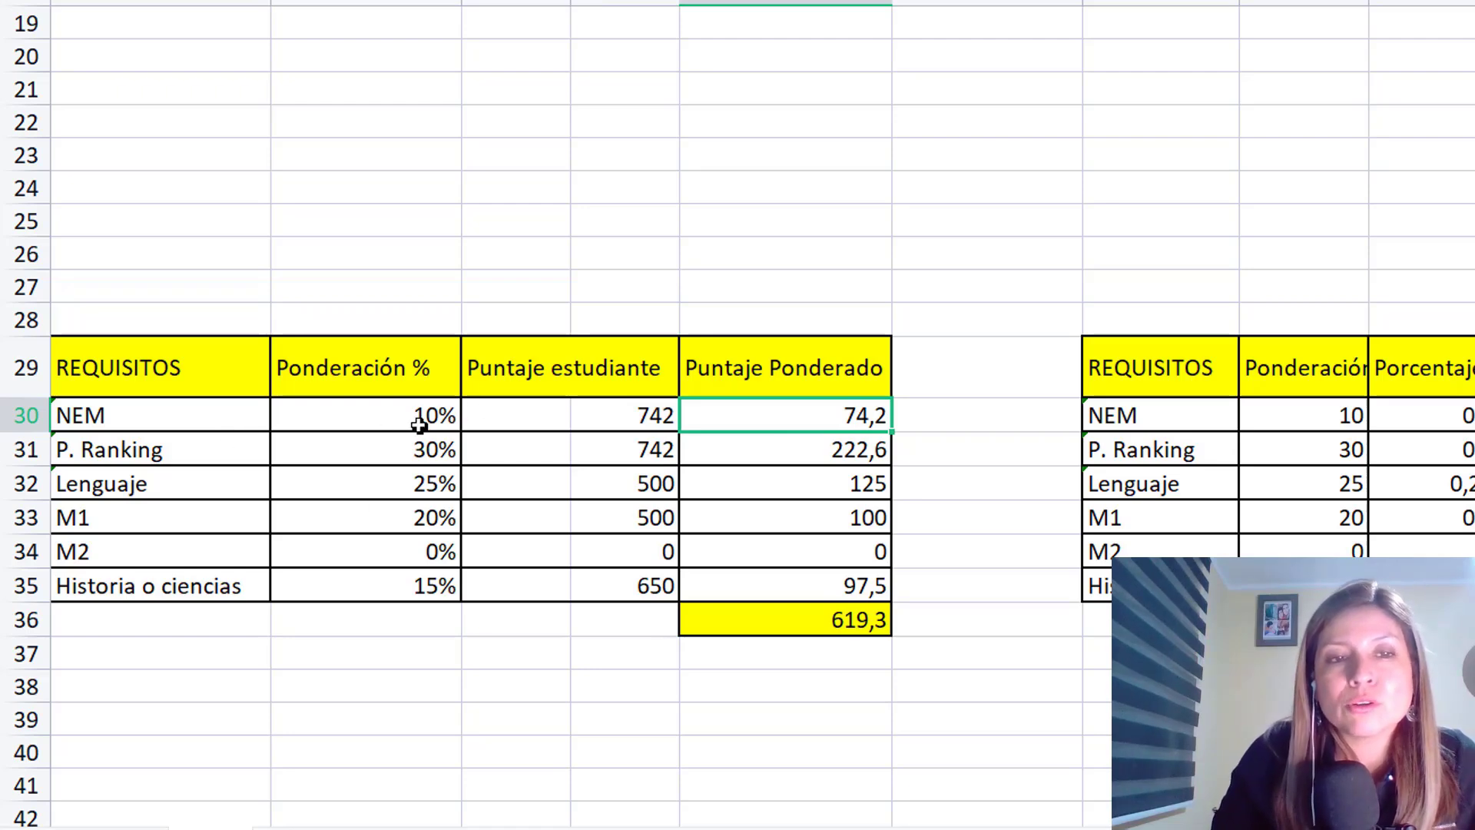
{"action": "left_click", "coordinate": [592, 425]}
{"action": "left_click", "coordinate": [749, 418]}
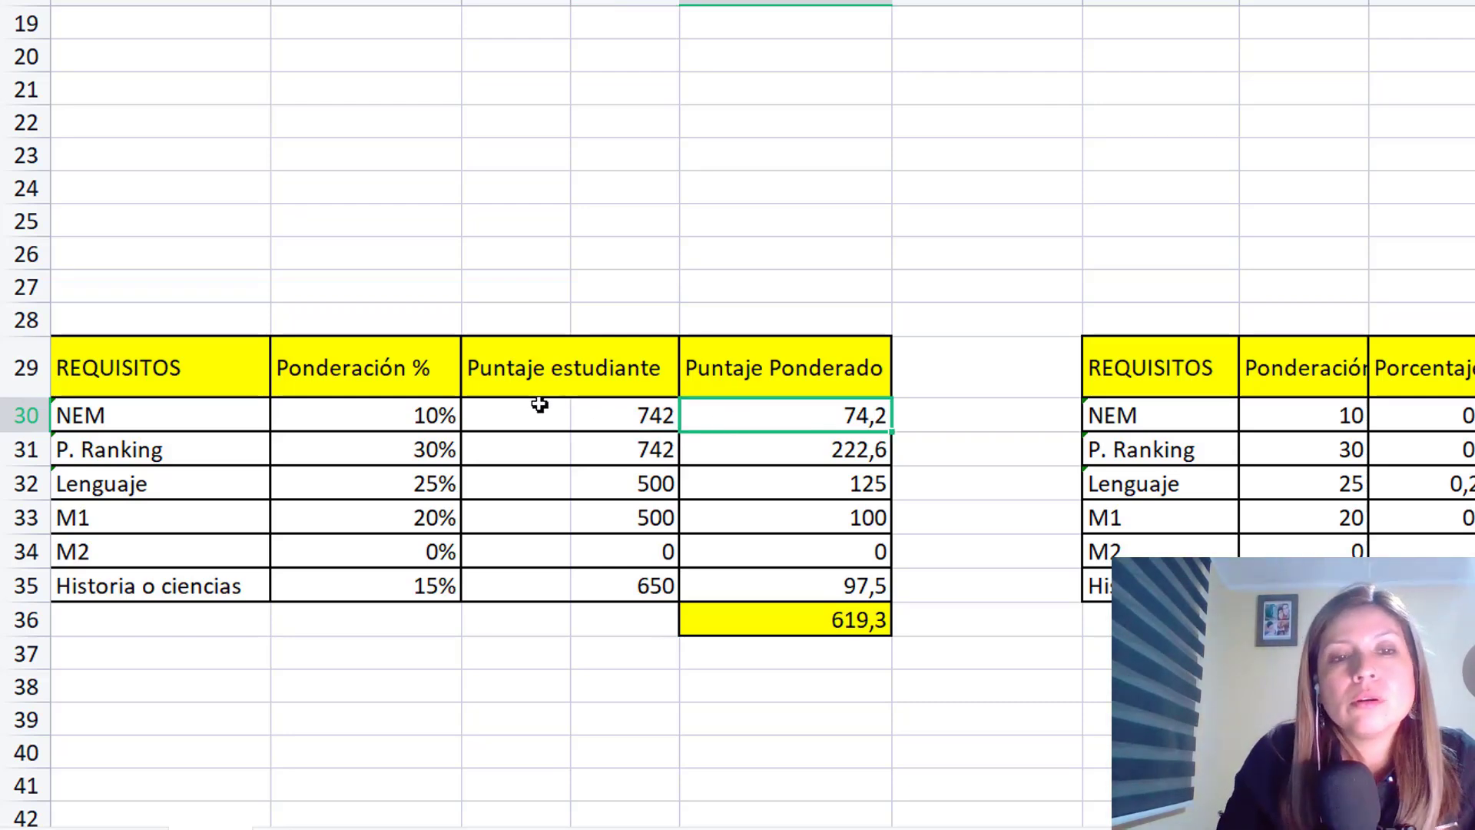
- Enter the formula +D30*B30 in cell C39 to multiply the NEM student score by its weighting
{"action": "left_click", "coordinate": [519, 696]}
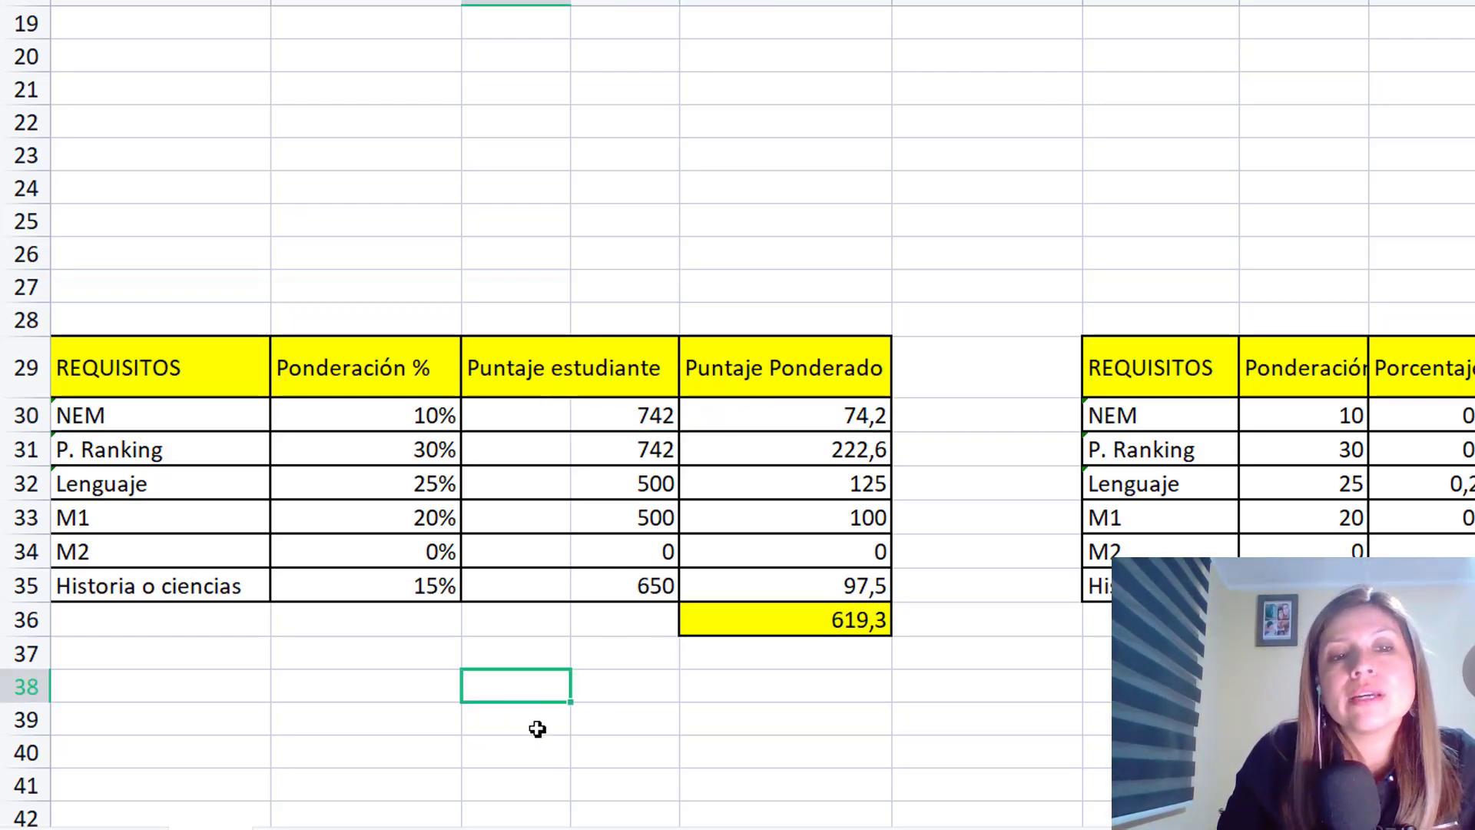
{"action": "left_click", "coordinate": [538, 727]}
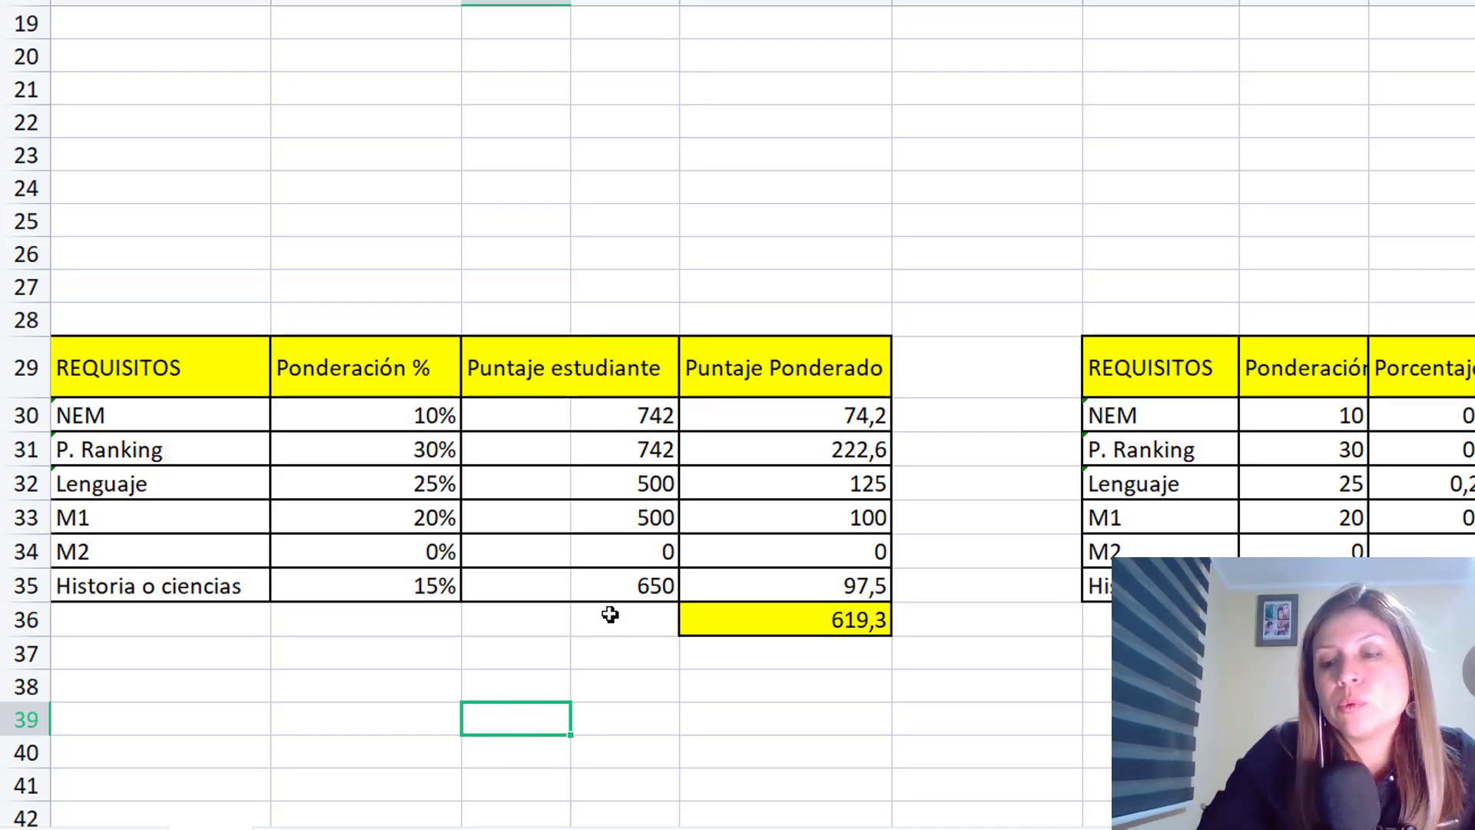
{"action": "type", "text": "+"}
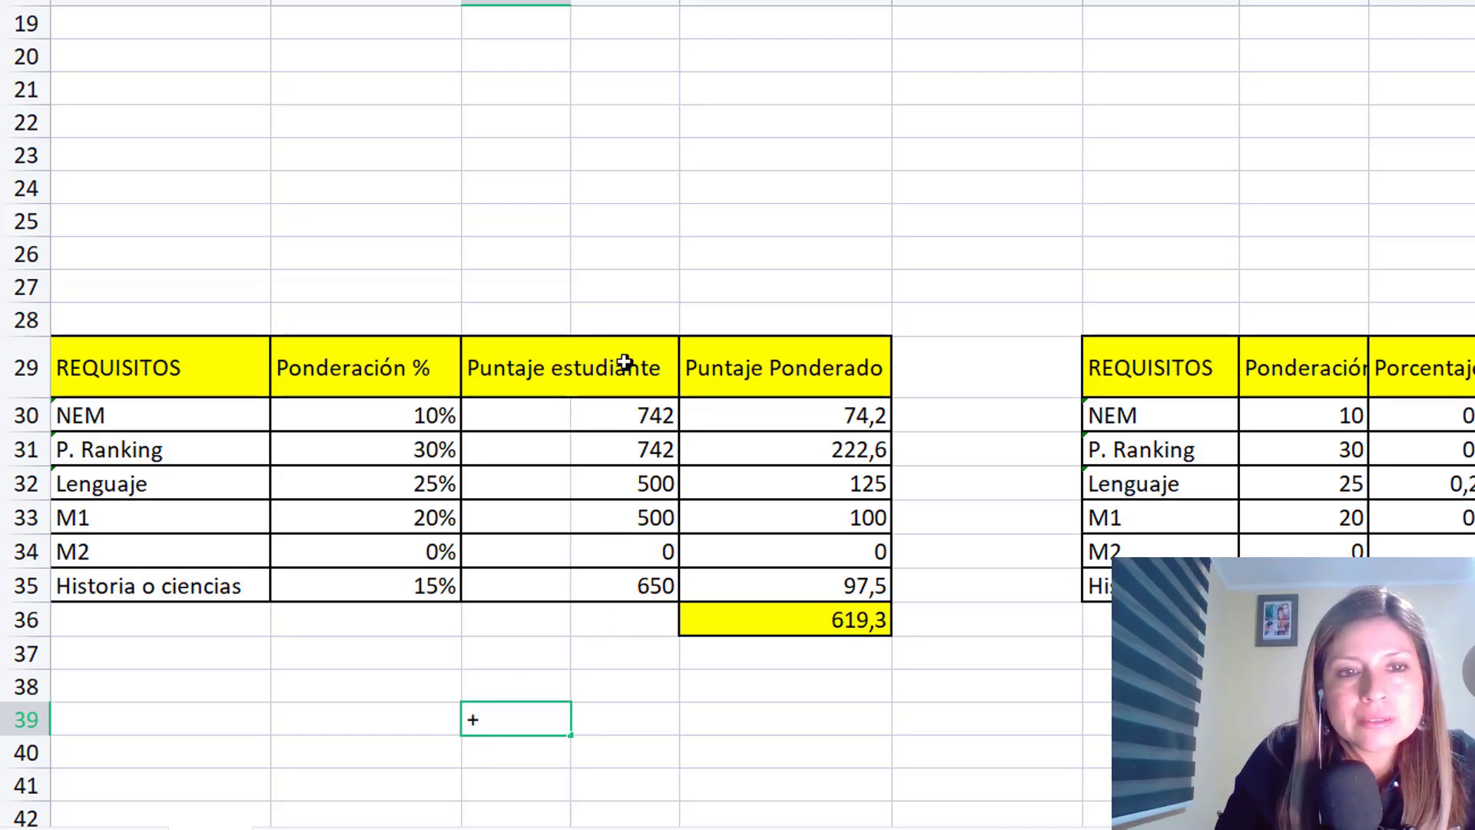
{"action": "left_click", "coordinate": [626, 419]}
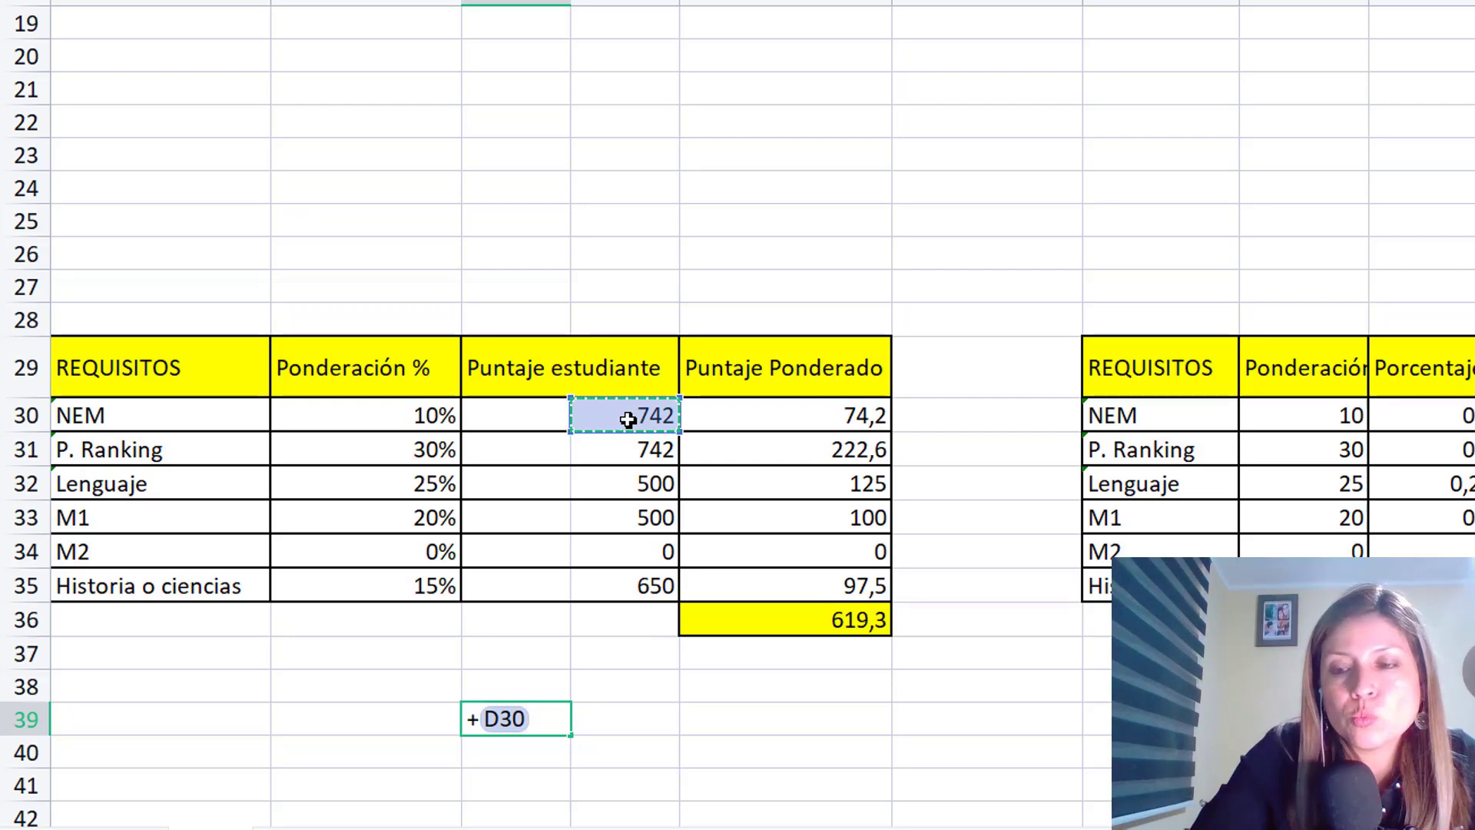
{"action": "type", "text": "*"}
{"action": "left_click", "coordinate": [414, 418]}
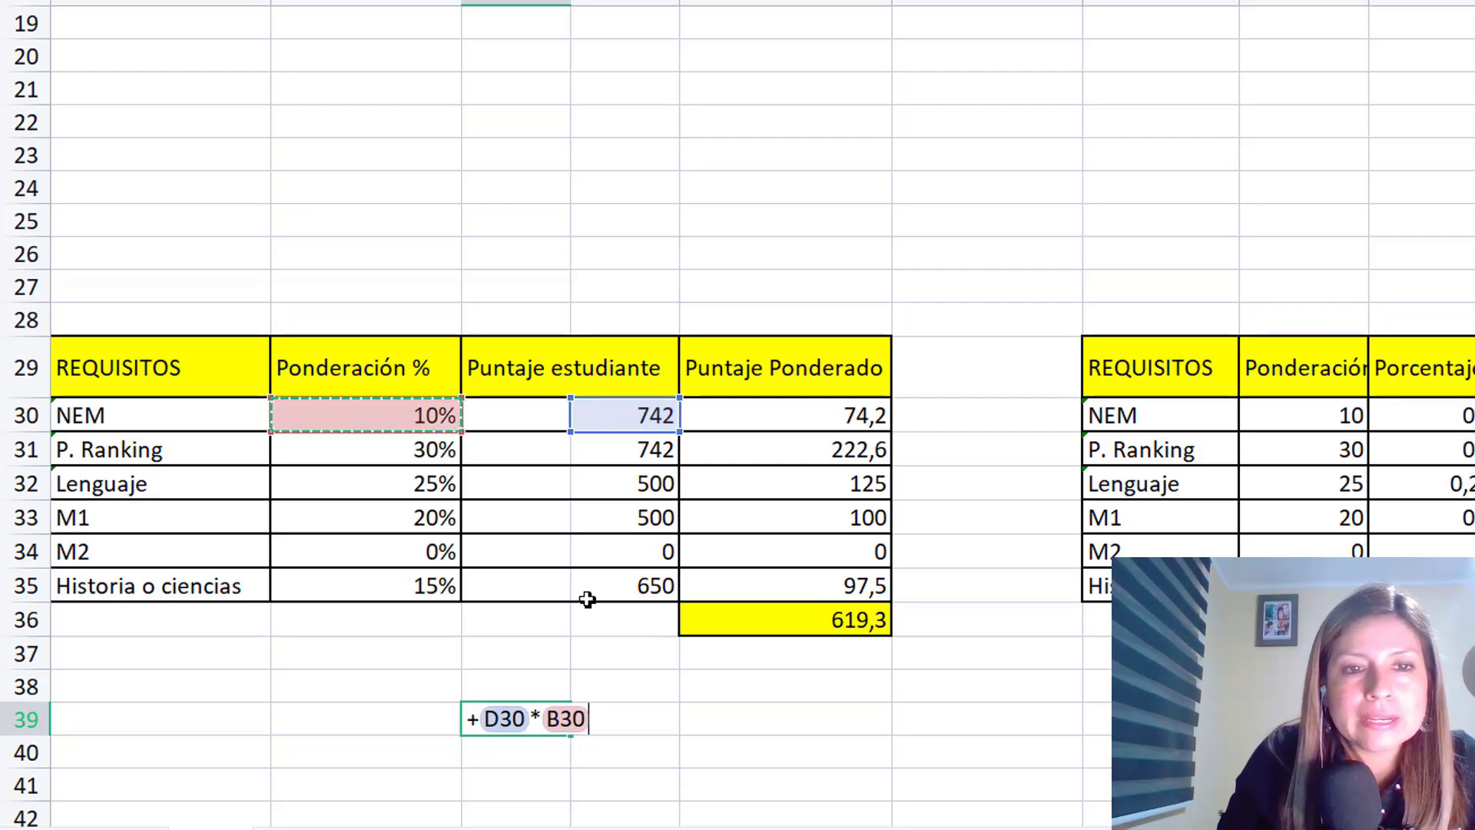
{"action": "key", "text": "Return"}
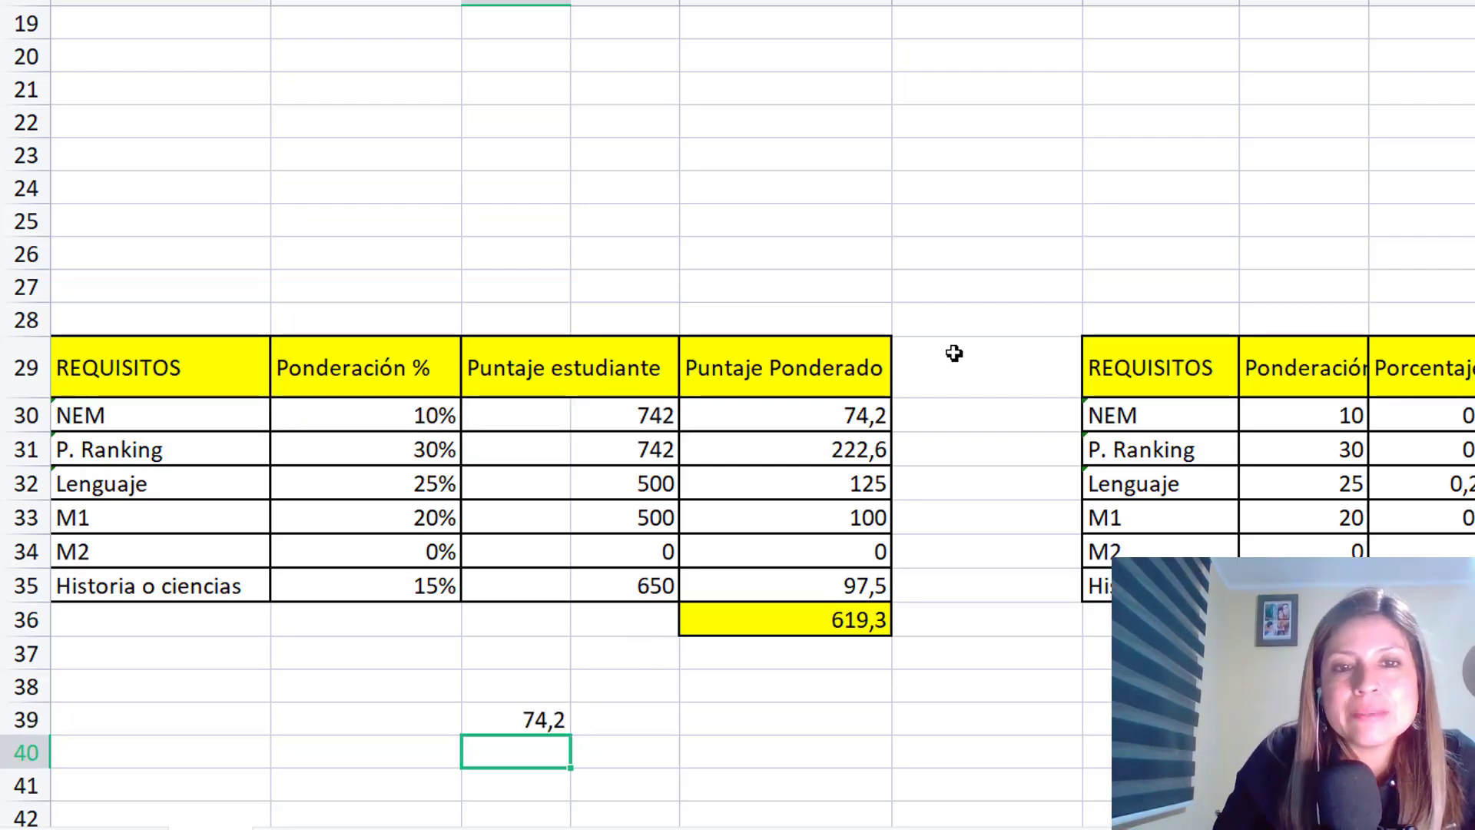
- Find and open the Windows Calculadora app alongside the spreadsheet
{"action": "left_click", "coordinate": [880, 413]}
{"action": "left_click", "coordinate": [552, 738]}
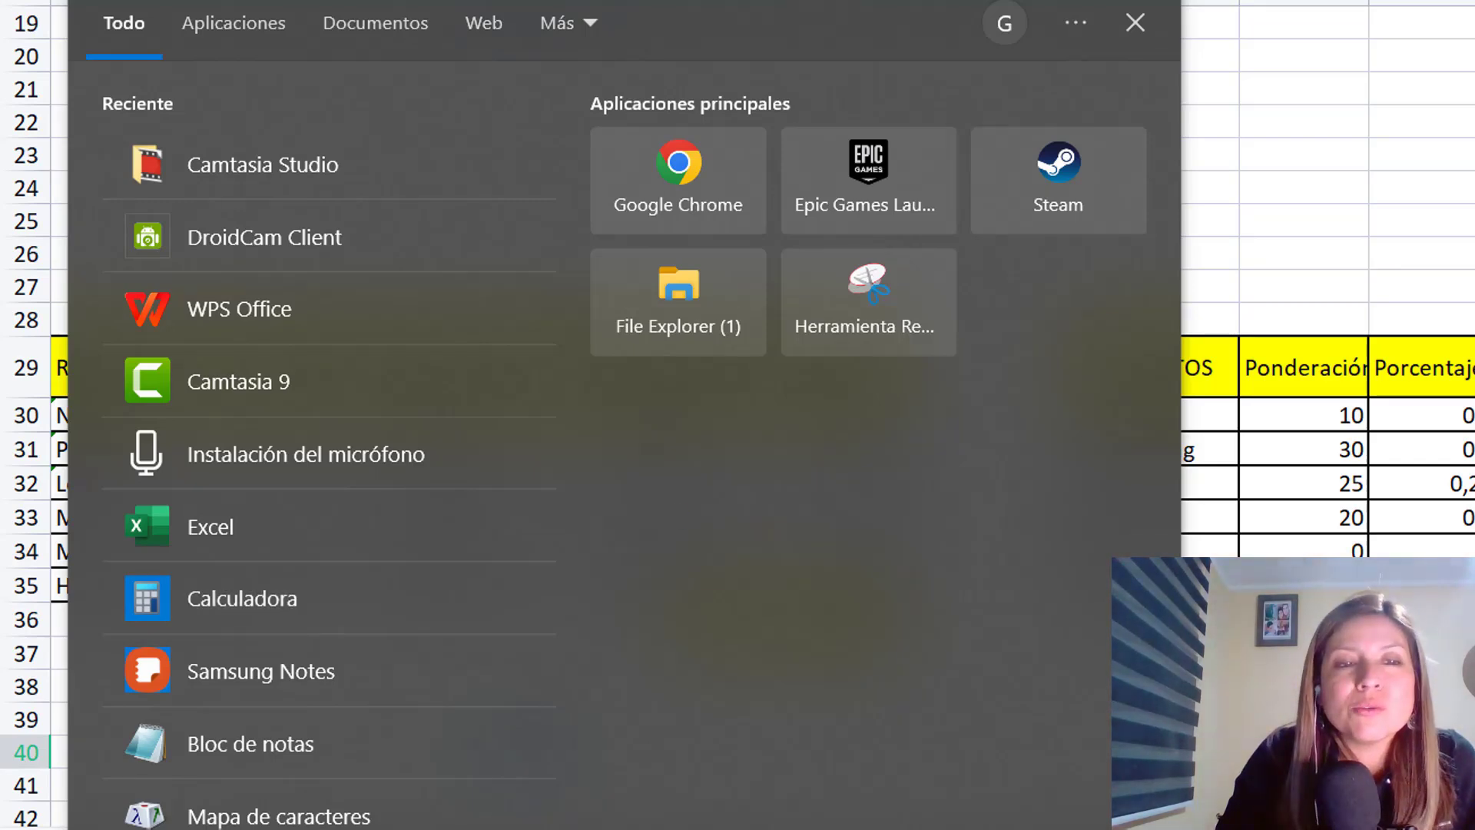
{"action": "type", "text": "CALCU"}
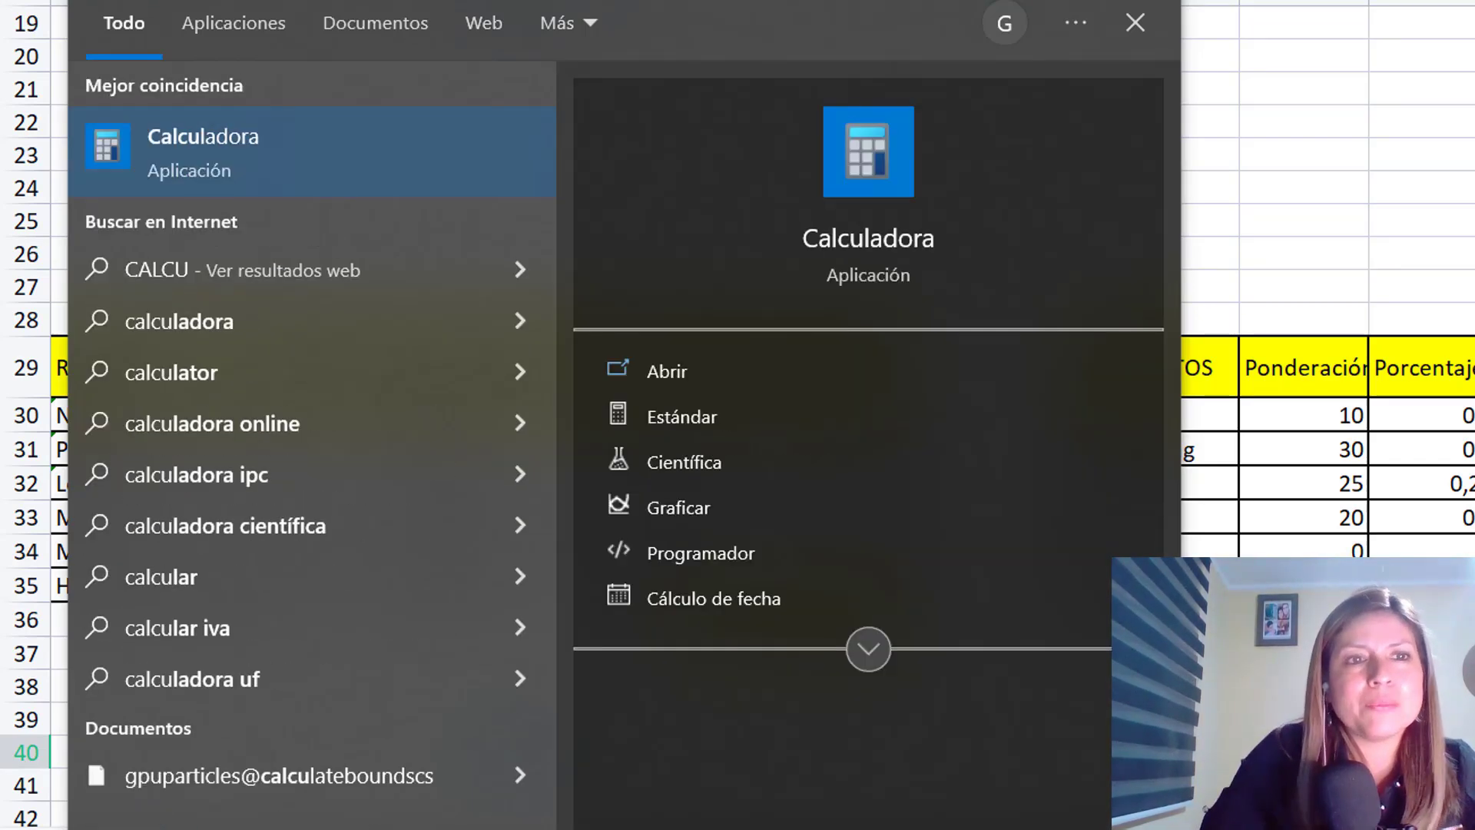
{"action": "key", "text": "Return"}
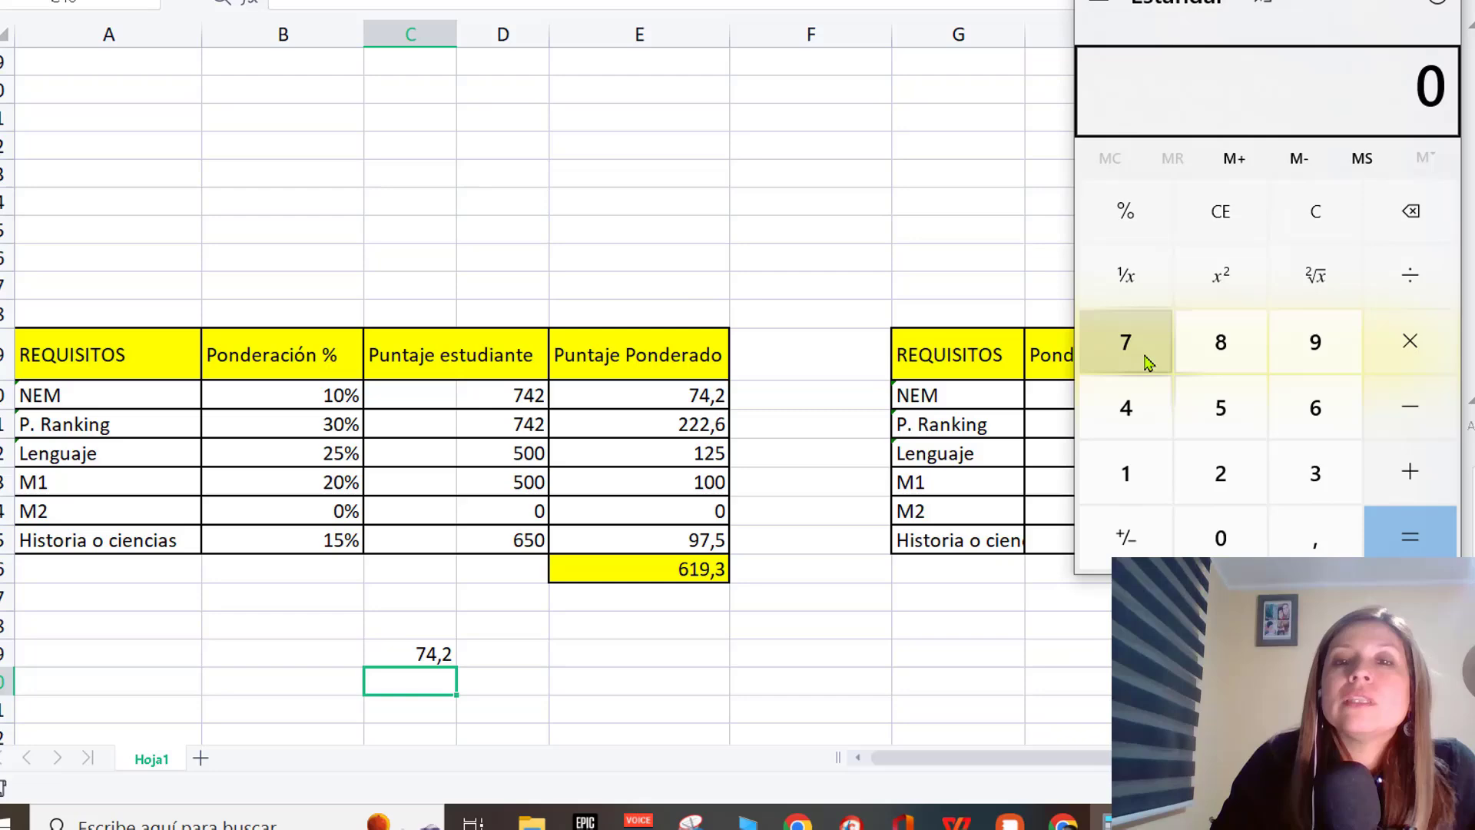
- Calculate the NEM weighted score in the calculator as 742 × 10 ÷ 100
{"action": "left_click", "coordinate": [1358, 361]}
{"action": "left_click", "coordinate": [1133, 401]}
{"action": "left_click", "coordinate": [1219, 471]}
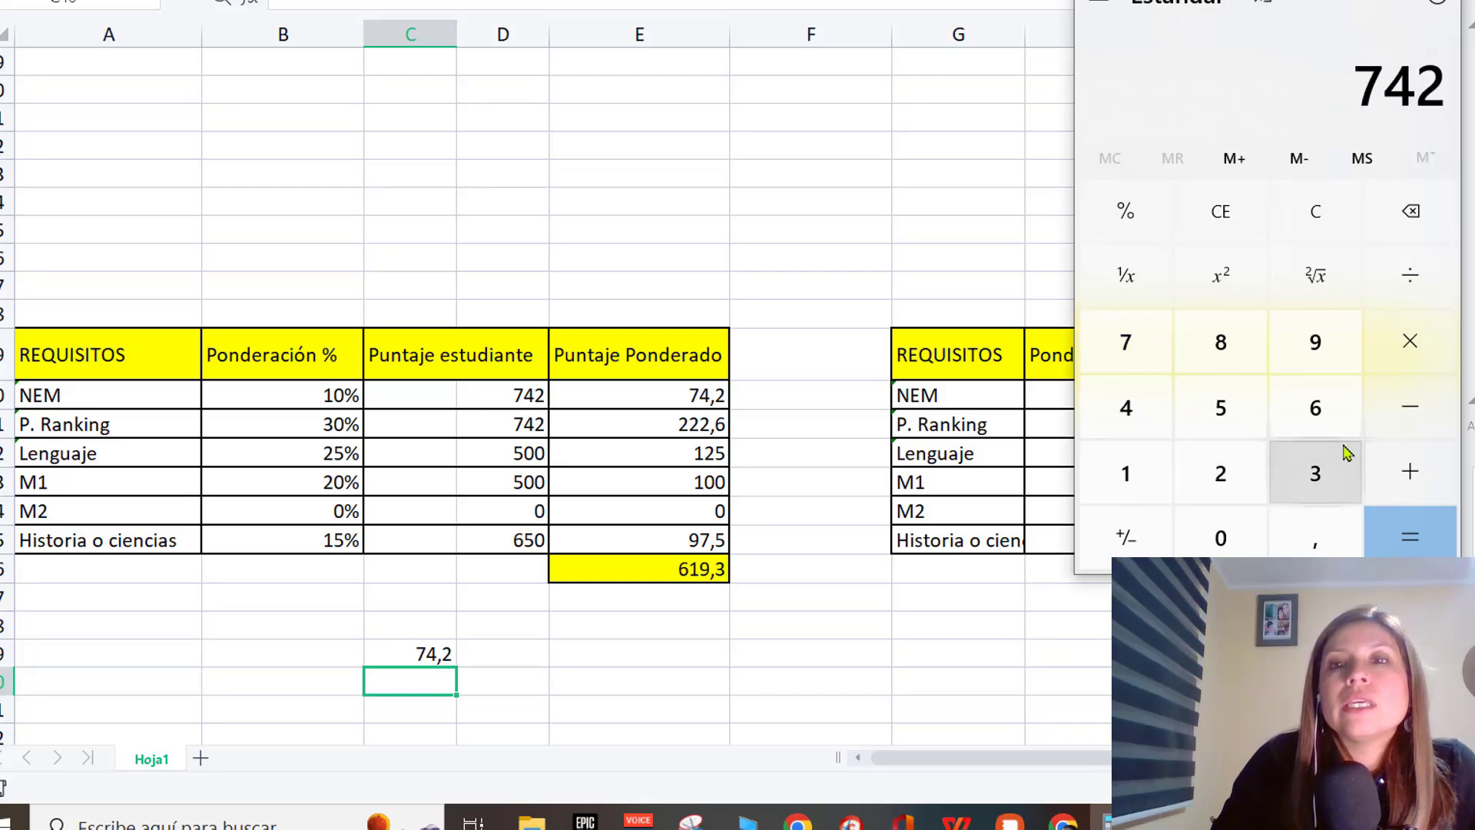
{"action": "left_click", "coordinate": [1396, 358]}
{"action": "left_click", "coordinate": [1126, 473]}
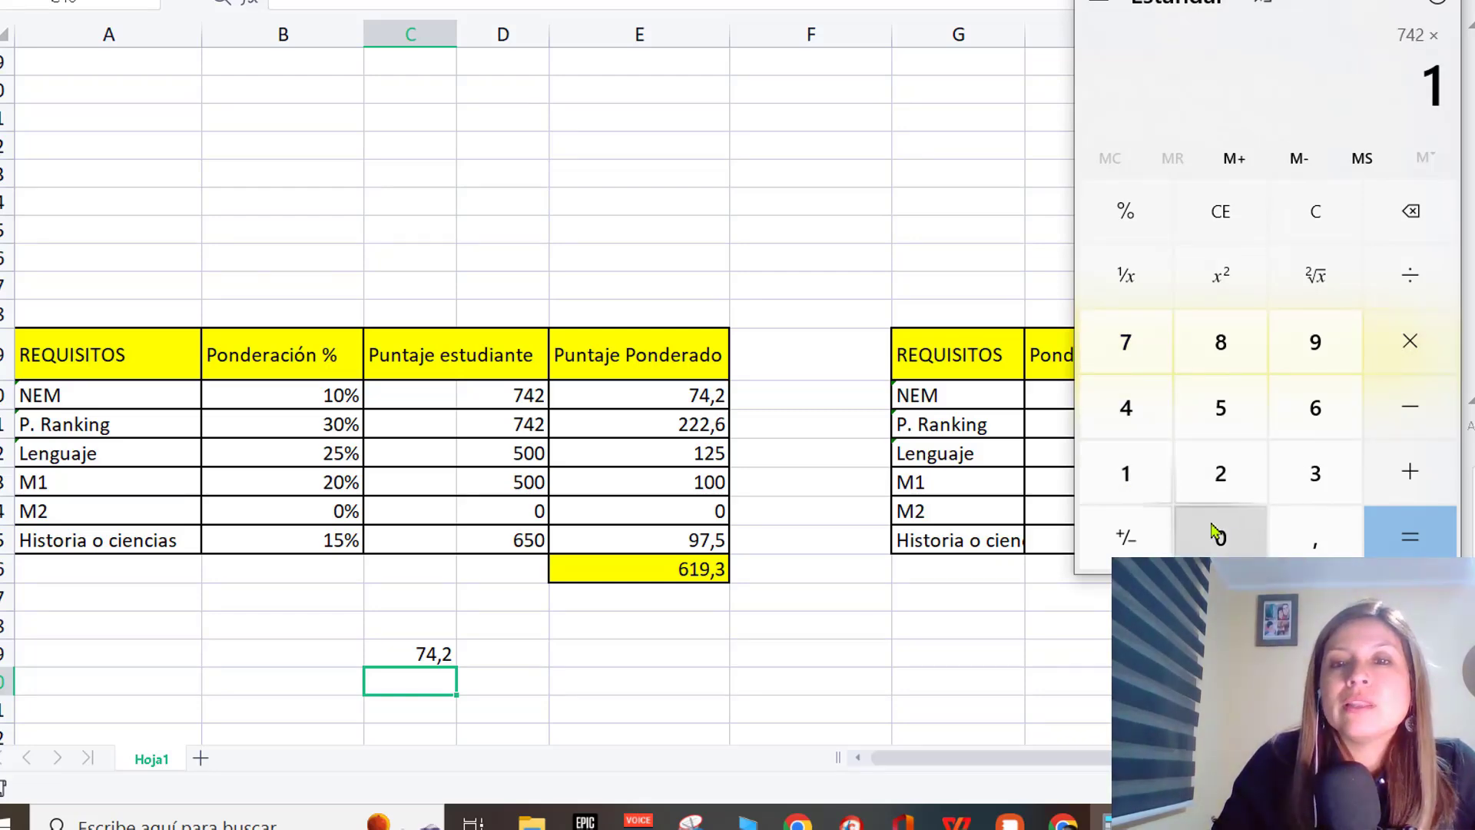
{"action": "left_click", "coordinate": [1222, 537]}
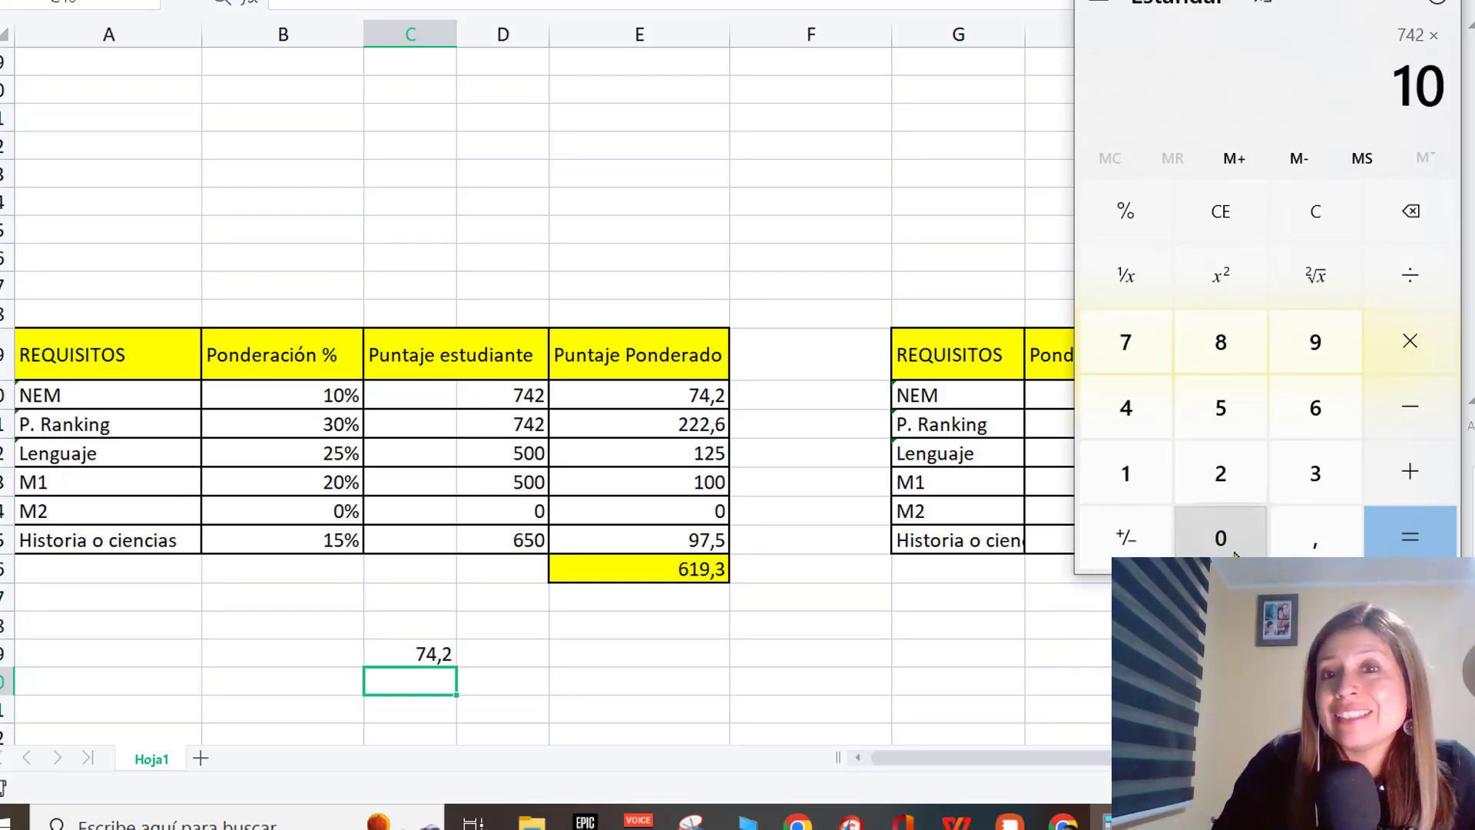
{"action": "left_click", "coordinate": [1410, 274]}
{"action": "left_click", "coordinate": [1126, 472]}
{"action": "left_click", "coordinate": [1229, 542]}
{"action": "left_click", "coordinate": [1229, 542]}
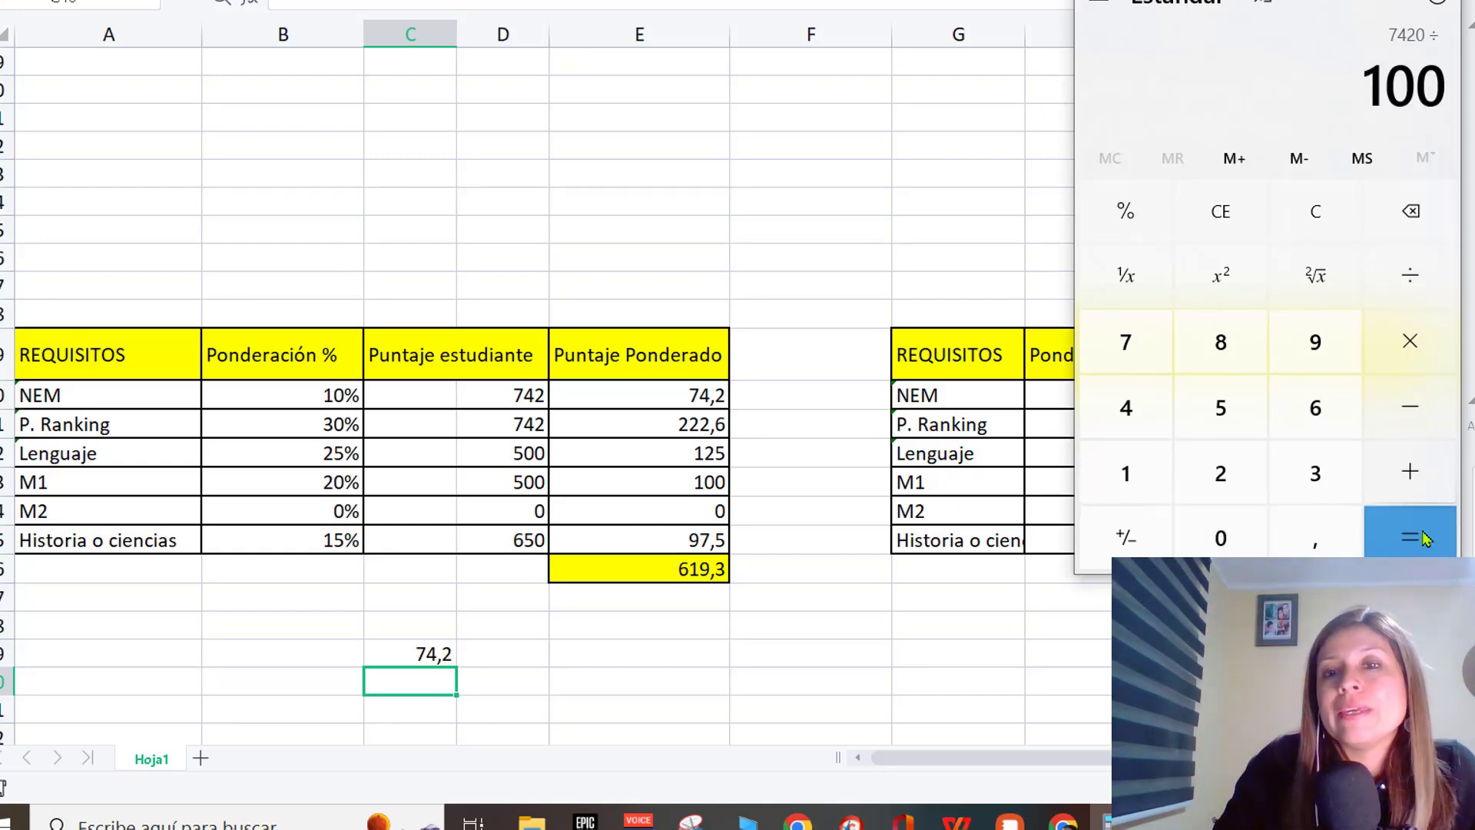
{"action": "left_click", "coordinate": [1410, 537]}
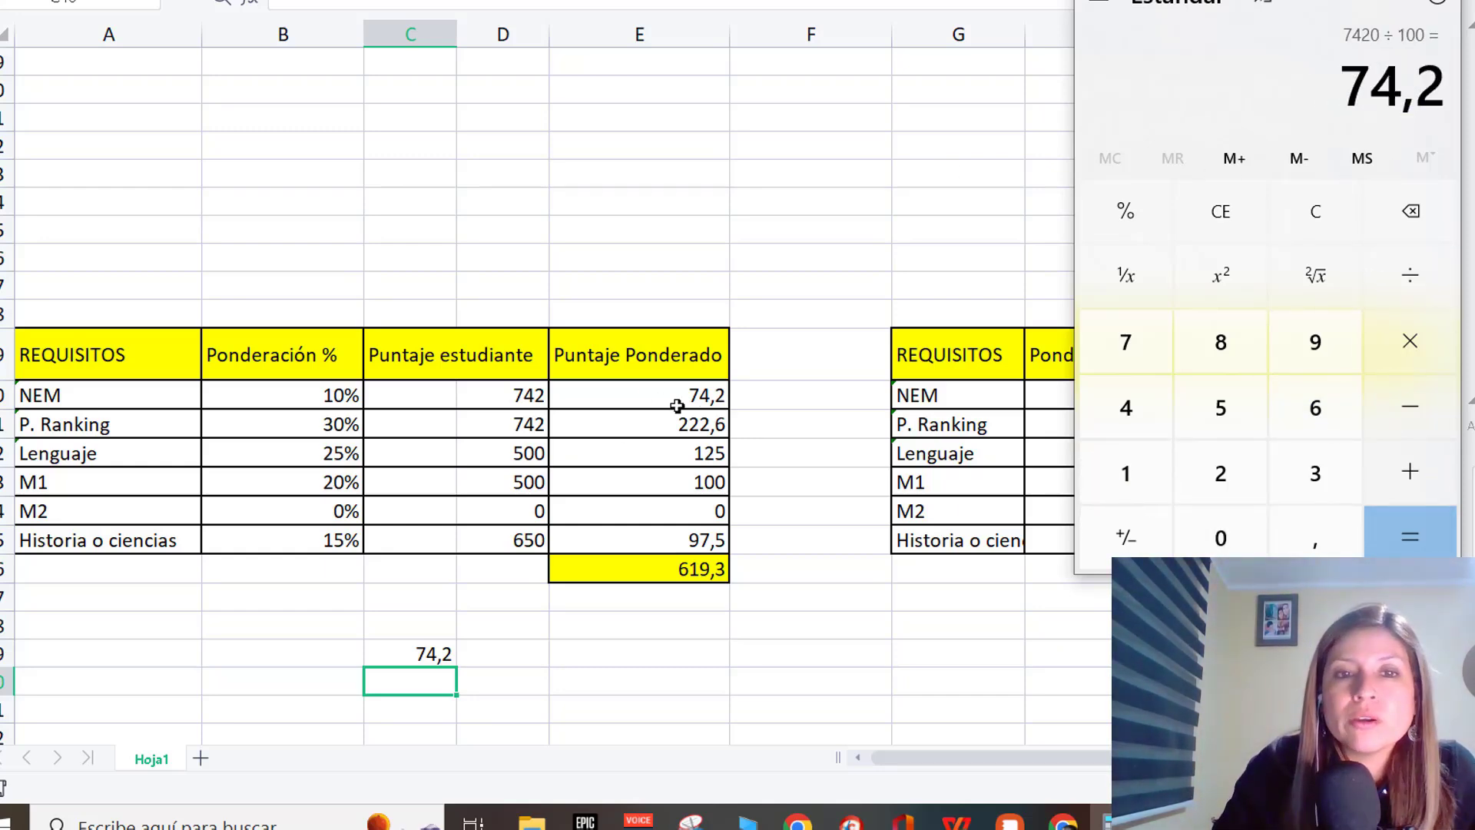
- Clear the calculator, calculate the NEM weighted score as 742 × 10 % with the percent function, and dismiss the calculator
{"action": "left_click", "coordinate": [1424, 223]}
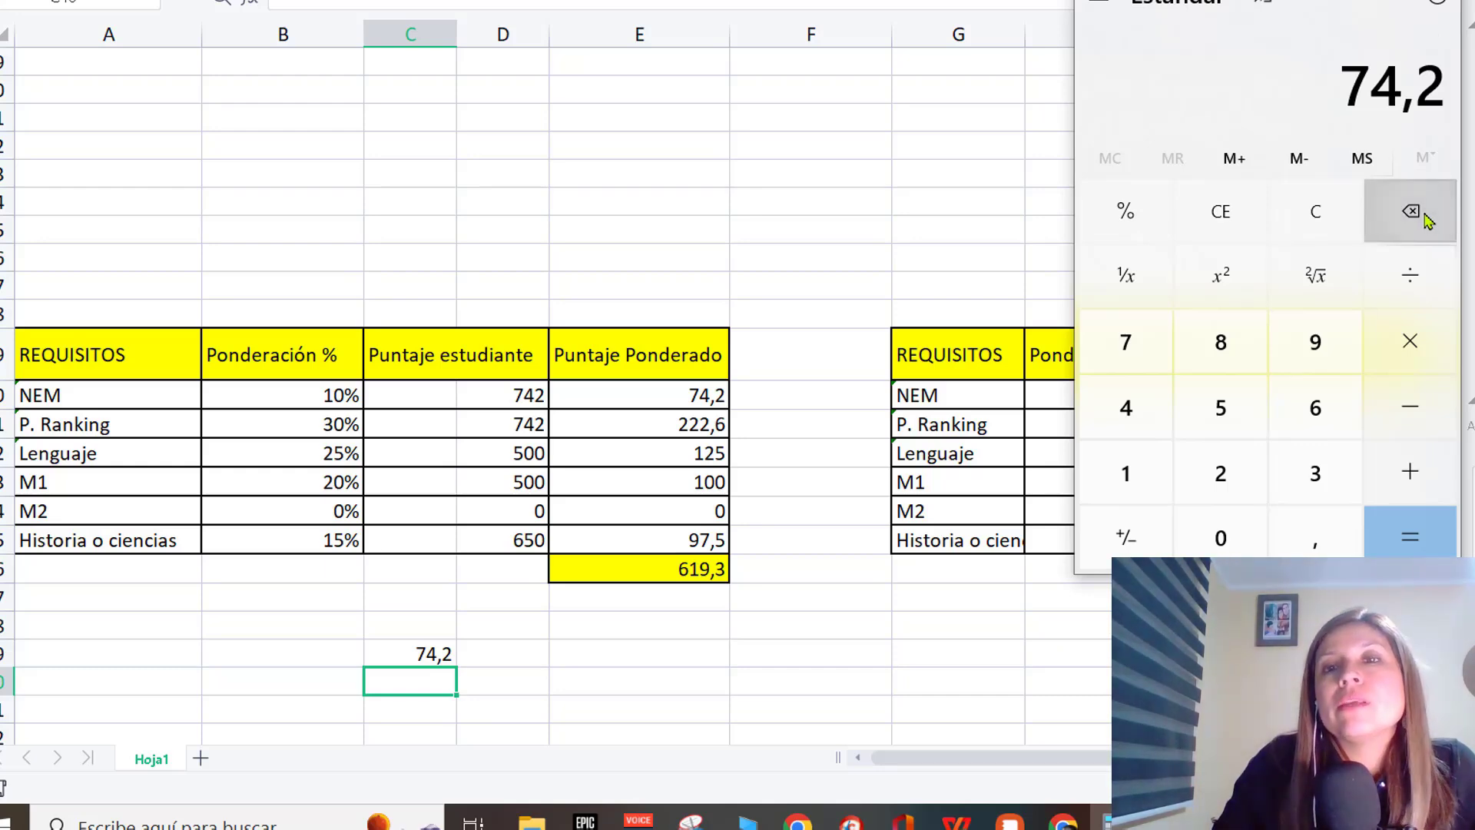
{"action": "left_click", "coordinate": [1316, 231]}
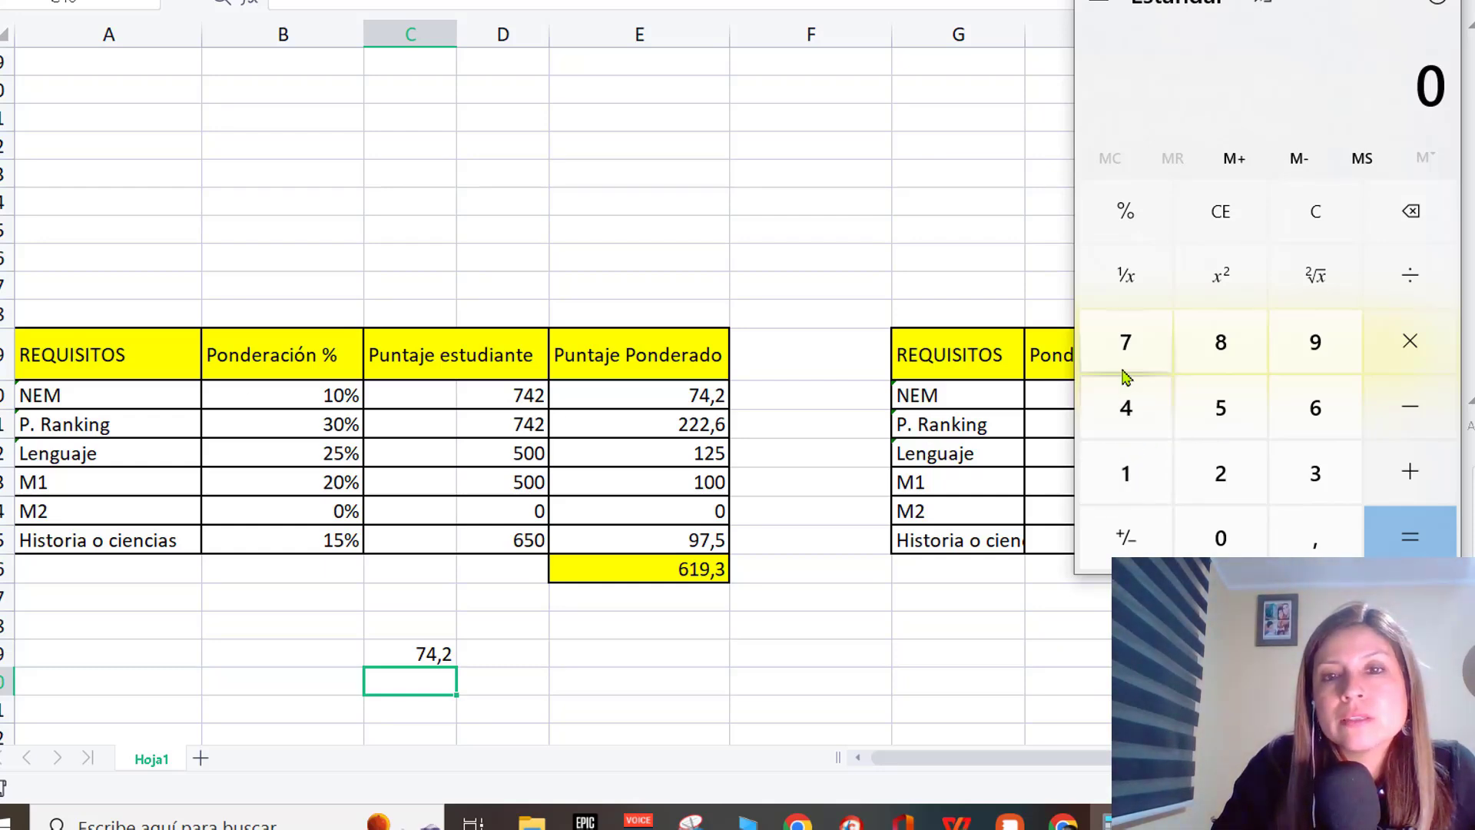
{"action": "left_click", "coordinate": [1130, 344]}
{"action": "left_click", "coordinate": [1126, 407]}
{"action": "left_click", "coordinate": [1221, 474]}
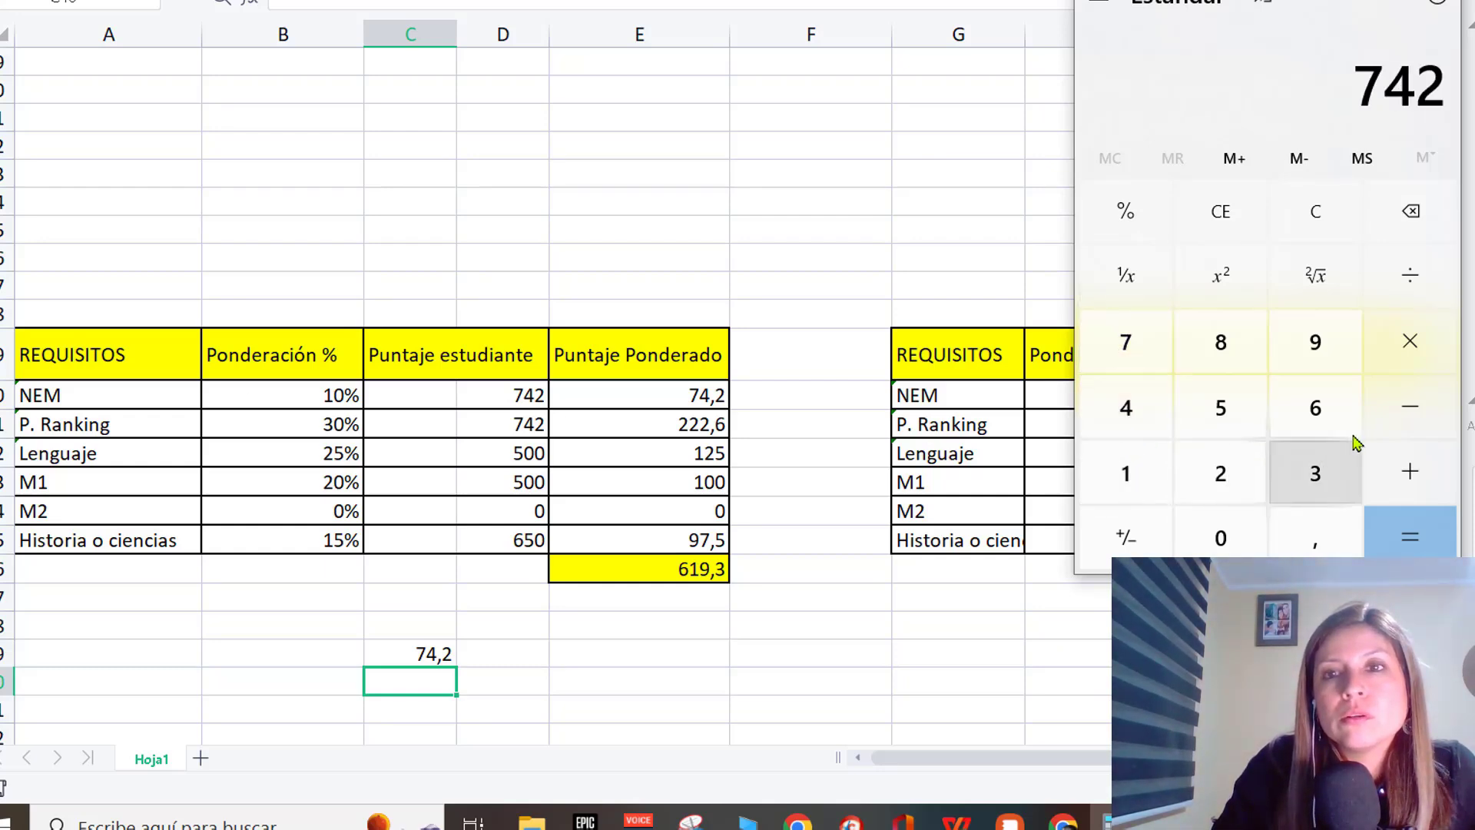
{"action": "left_click", "coordinate": [1411, 343]}
{"action": "left_click", "coordinate": [1129, 470]}
{"action": "left_click", "coordinate": [1223, 536]}
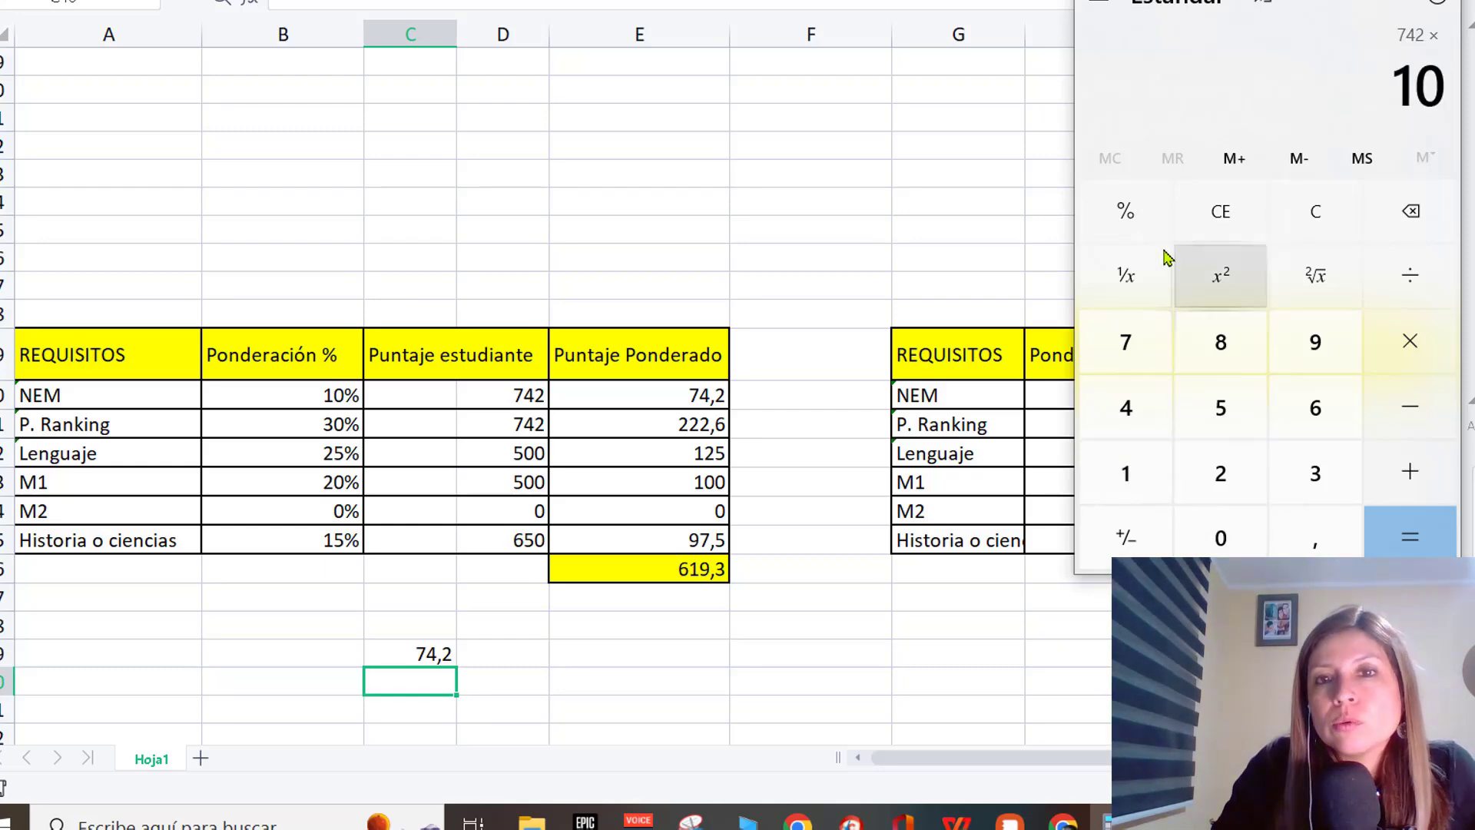
{"action": "left_click", "coordinate": [1125, 213]}
{"action": "left_click", "coordinate": [1411, 536]}
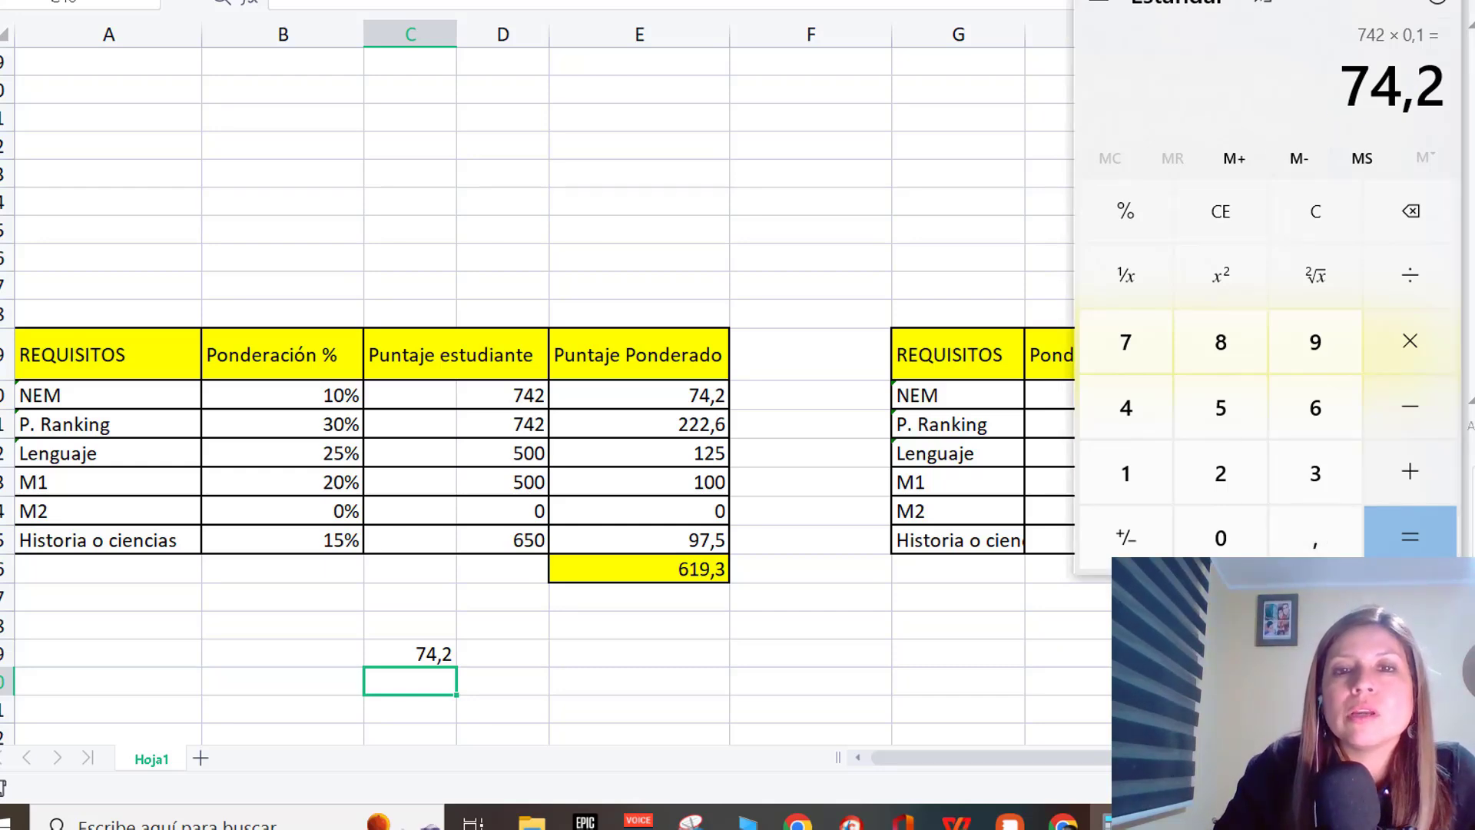
{"action": "left_click", "coordinate": [1350, 2]}
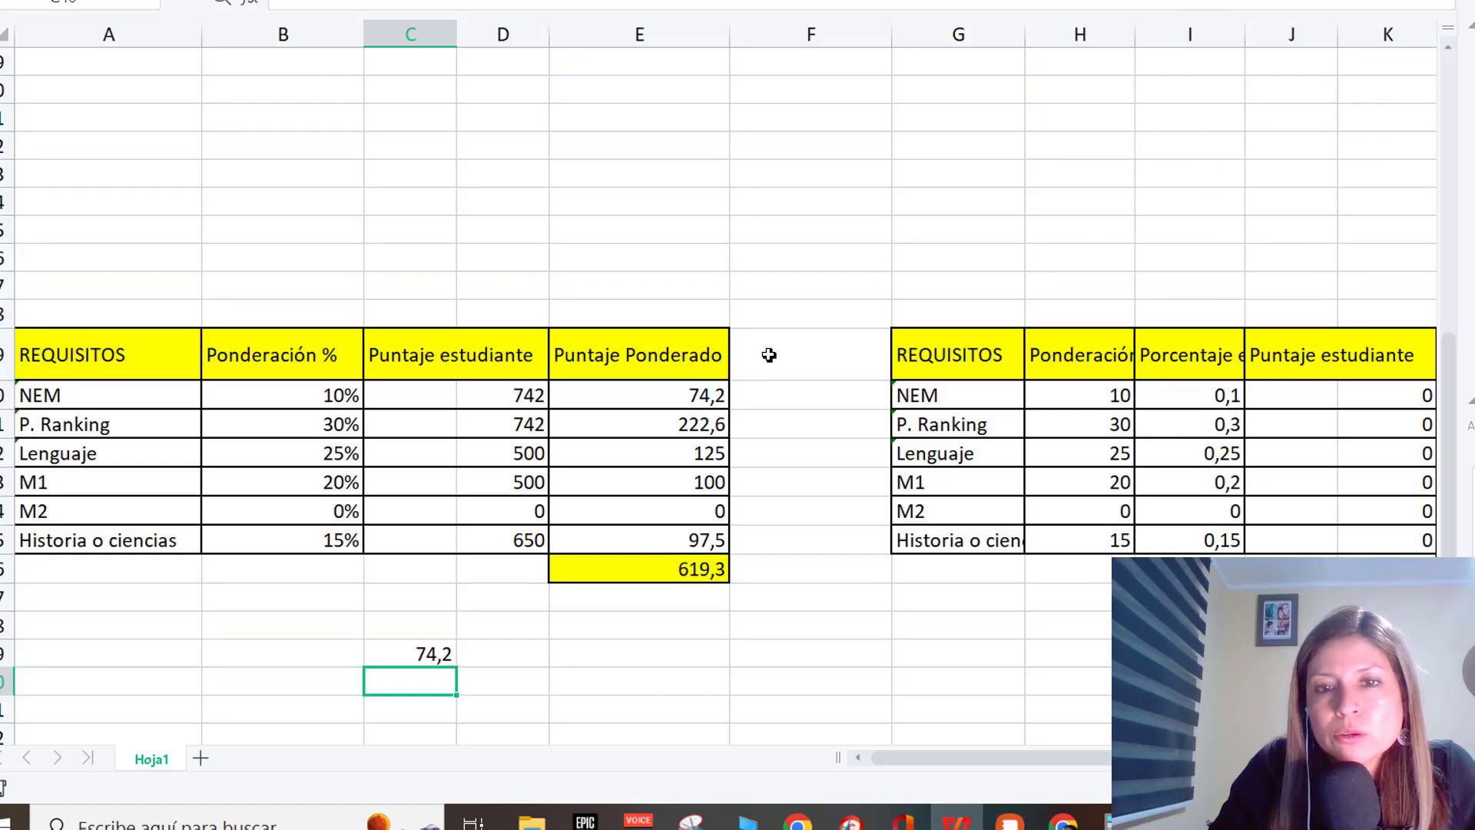
- Compare the weighting column and the decimal percentage column of the second table with the Ponderación % column of the first table
{"action": "left_click", "coordinate": [1080, 35]}
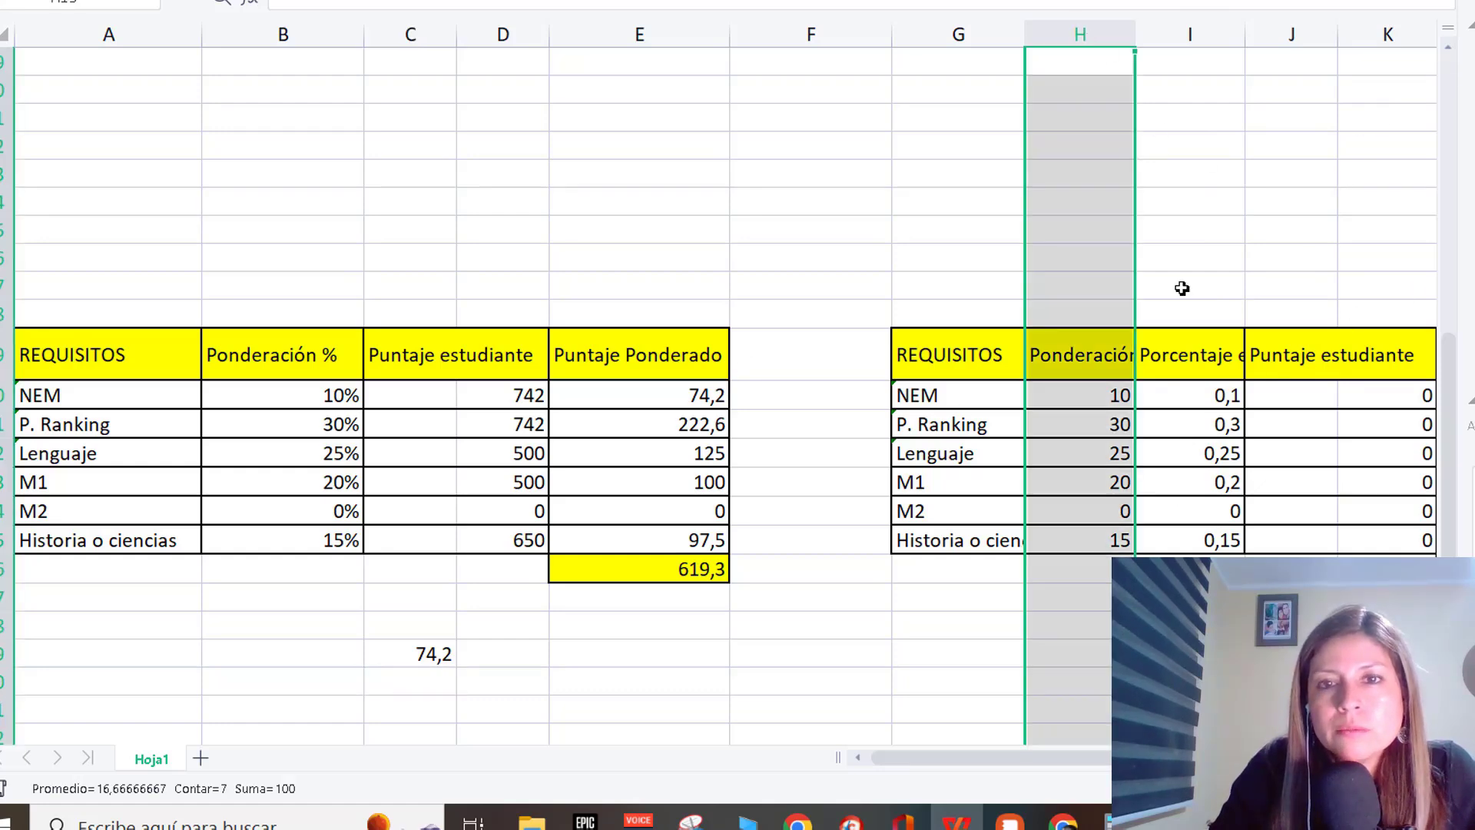
{"action": "left_click", "coordinate": [1190, 315]}
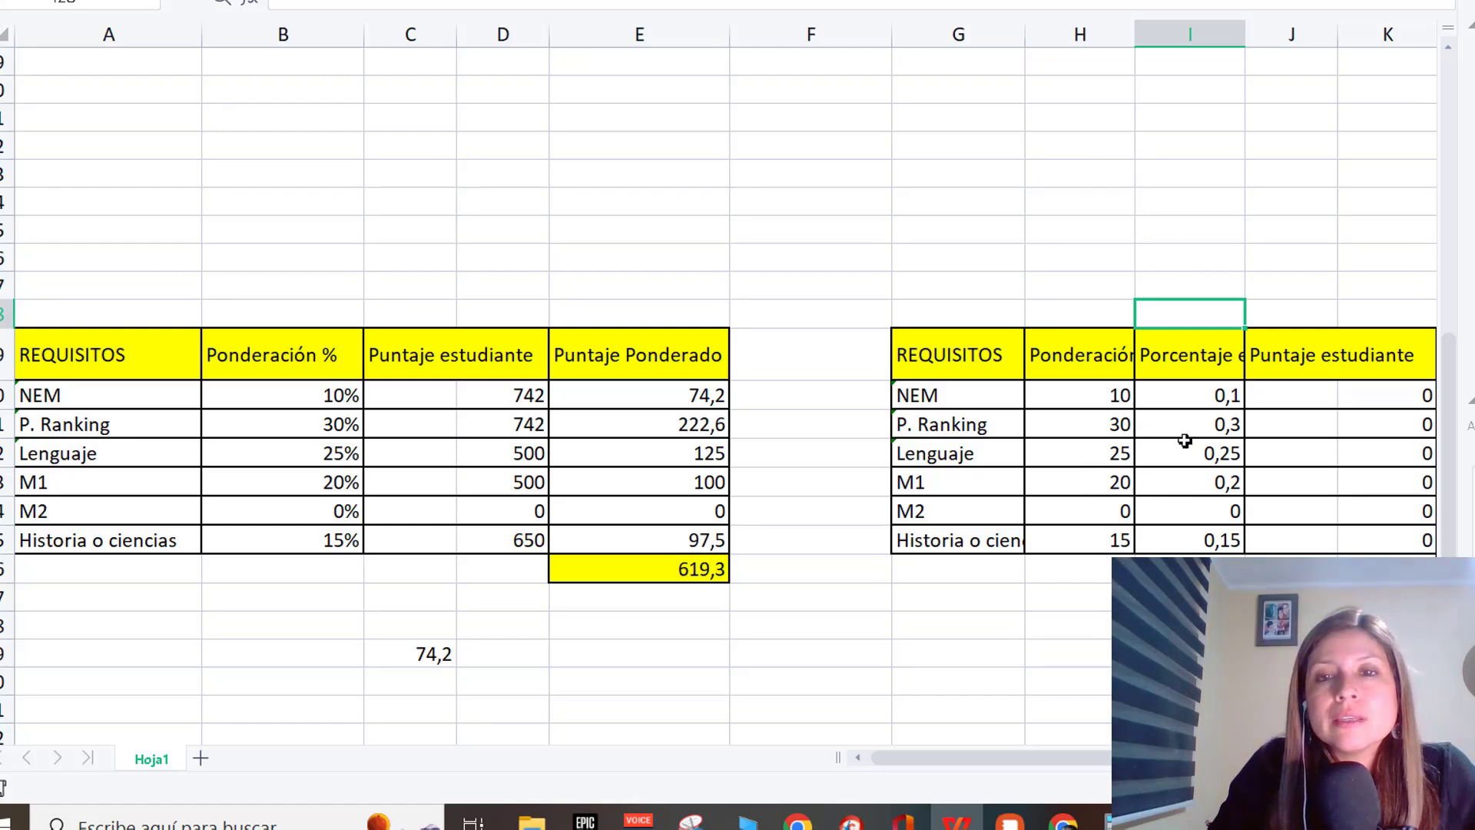
{"action": "left_click", "coordinate": [1209, 40]}
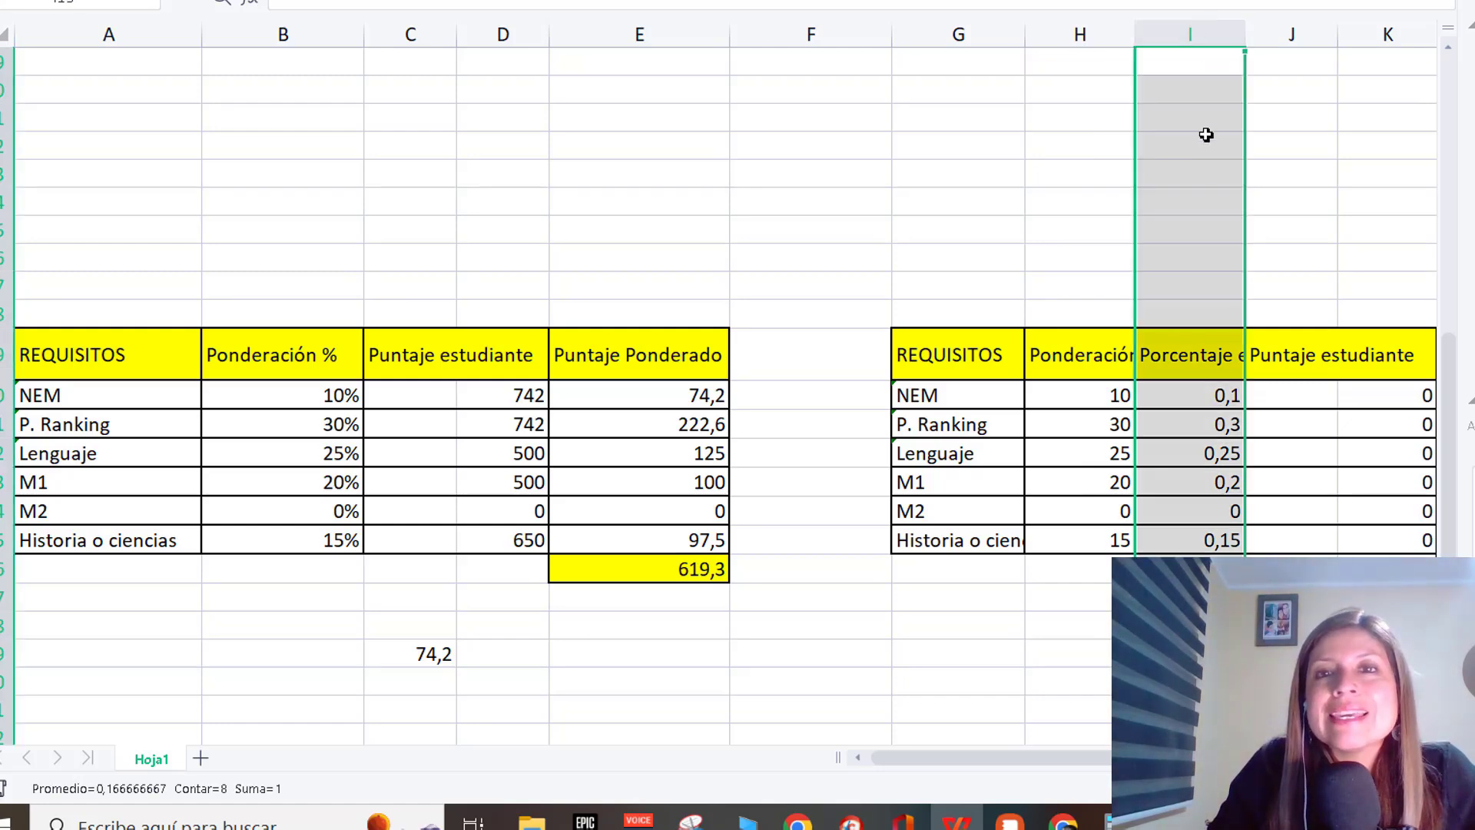
{"action": "left_click", "coordinate": [1214, 401]}
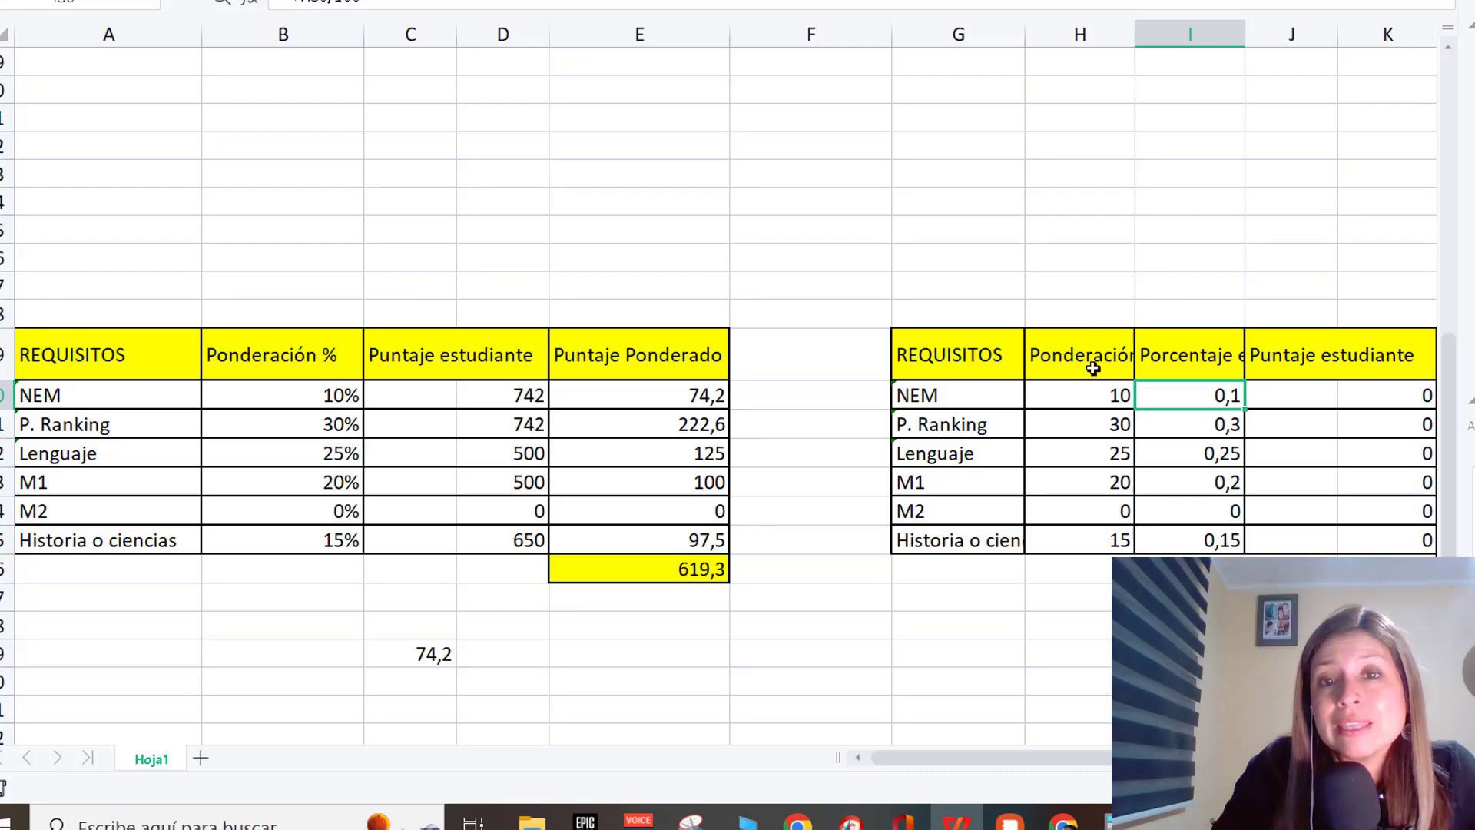
{"action": "left_click", "coordinate": [1060, 35]}
{"action": "left_click", "coordinate": [302, 34]}
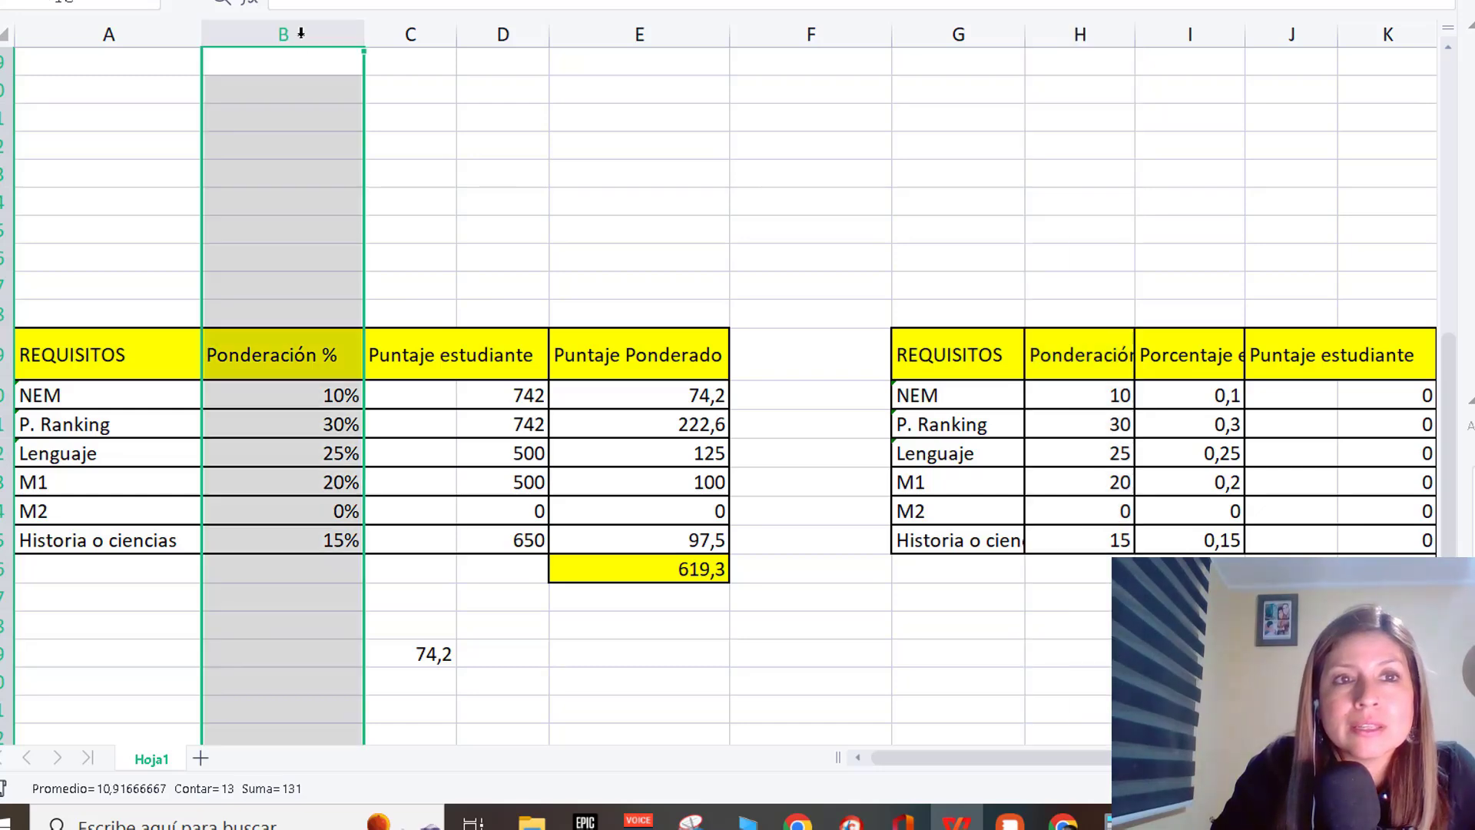
{"action": "left_click", "coordinate": [1181, 54]}
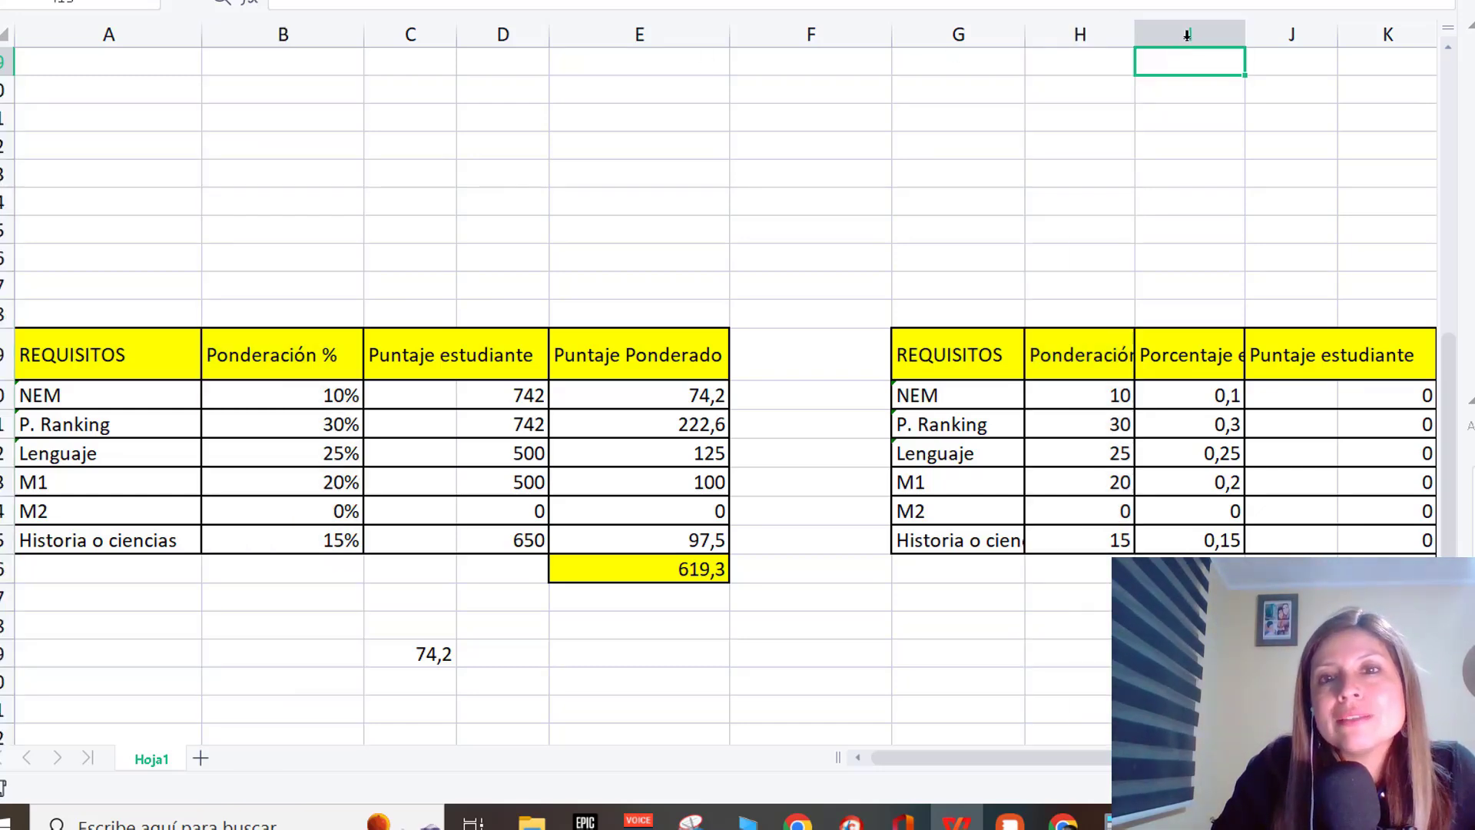
{"action": "left_click", "coordinate": [1192, 36]}
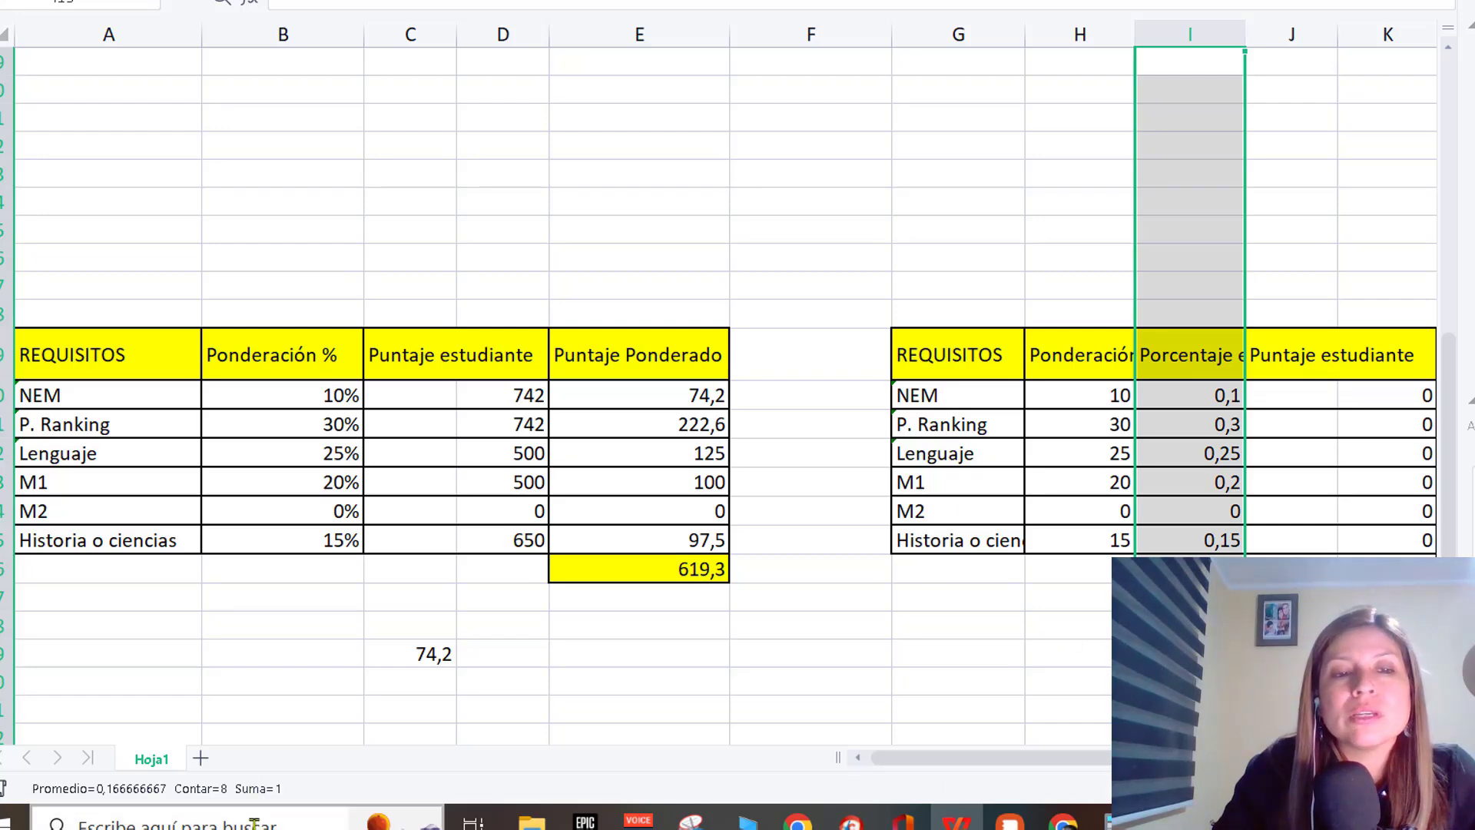
- Enter 742 as the NEM student score in cell K30 of the second table
{"action": "left_click", "coordinate": [1377, 422]}
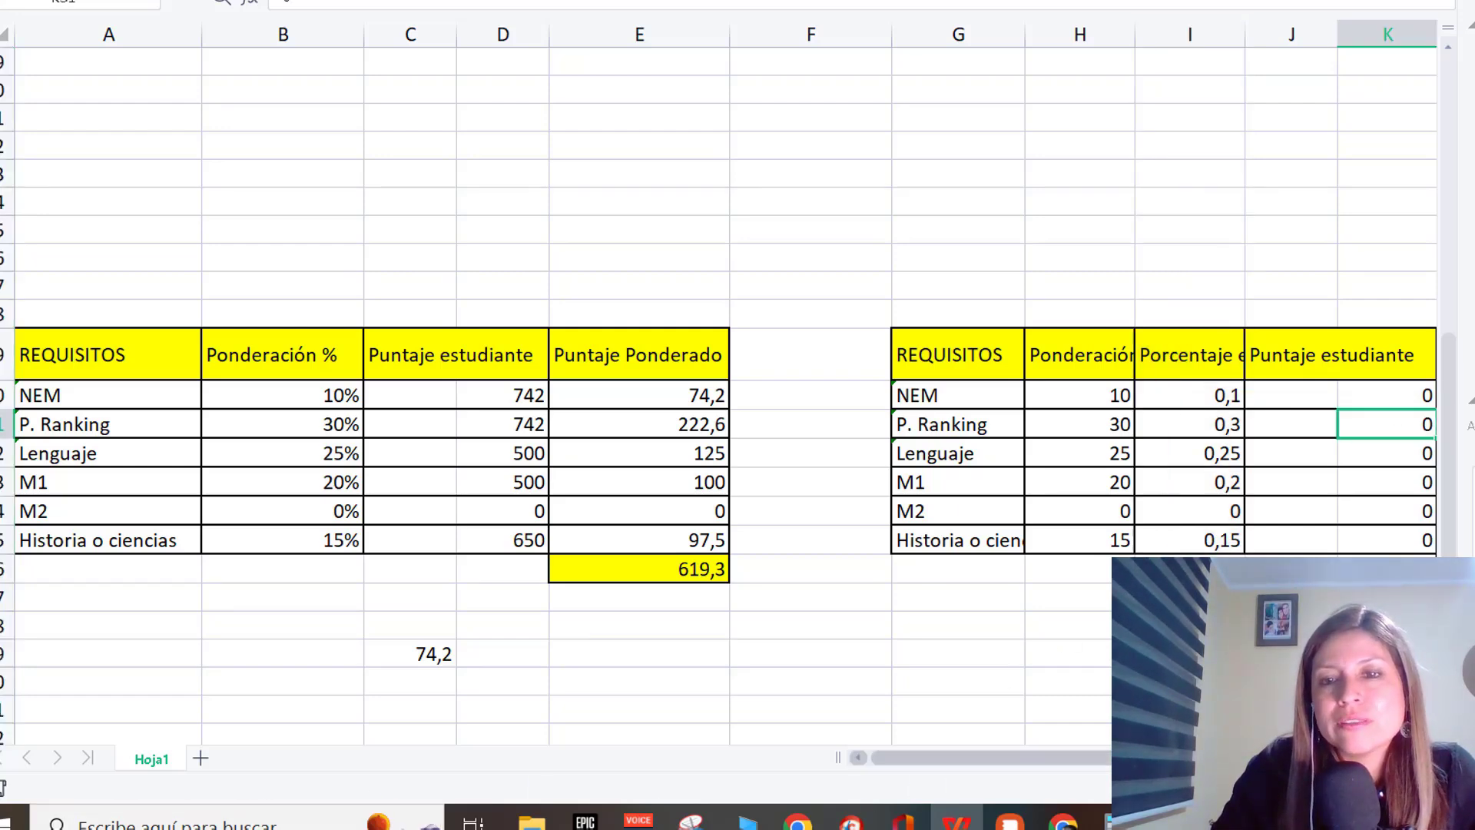
{"action": "scroll", "coordinate": [1070, 459], "scroll_direction": "right", "scroll_amount": 5}
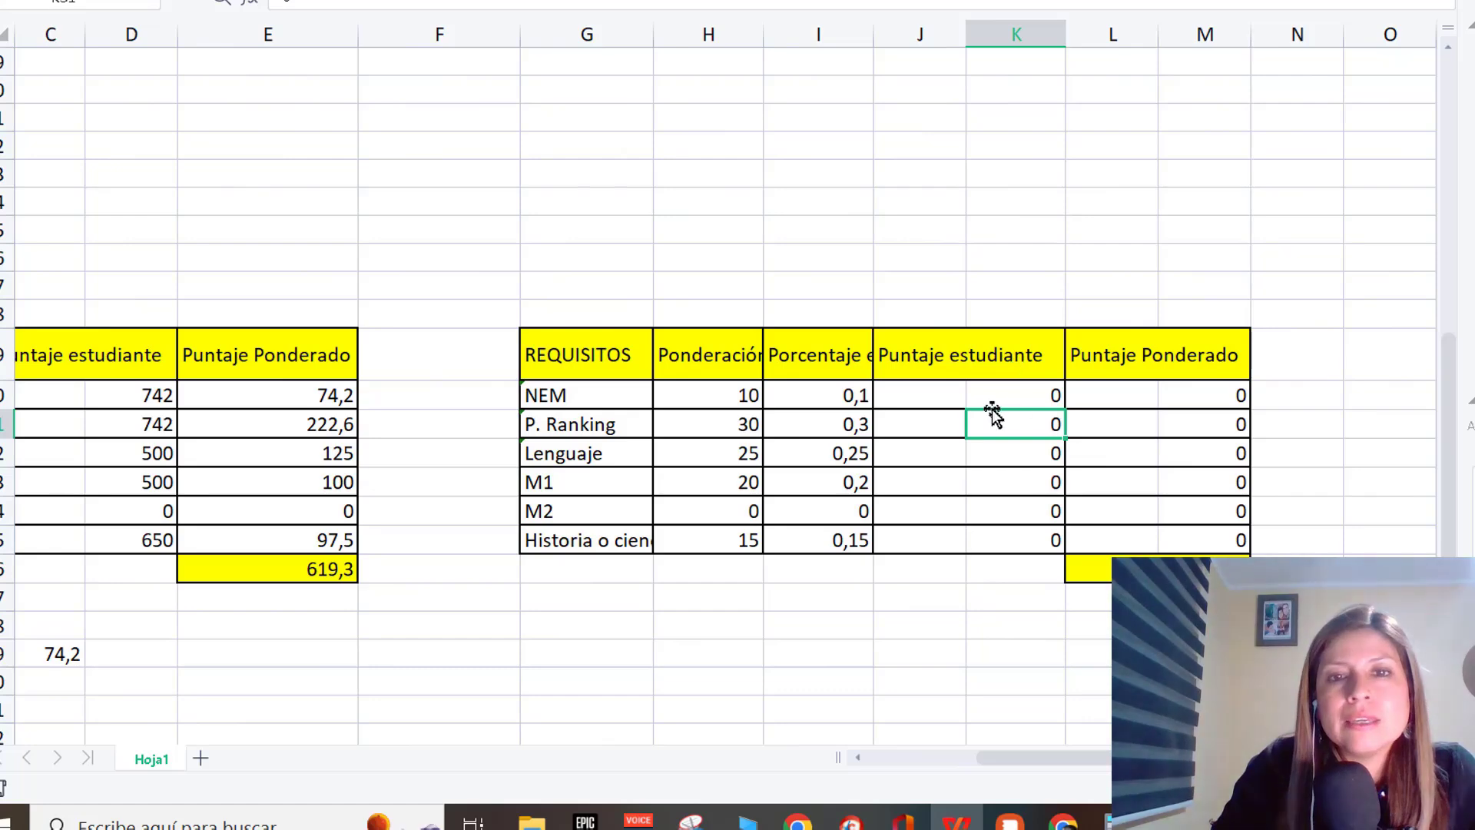
{"action": "left_click", "coordinate": [1003, 398]}
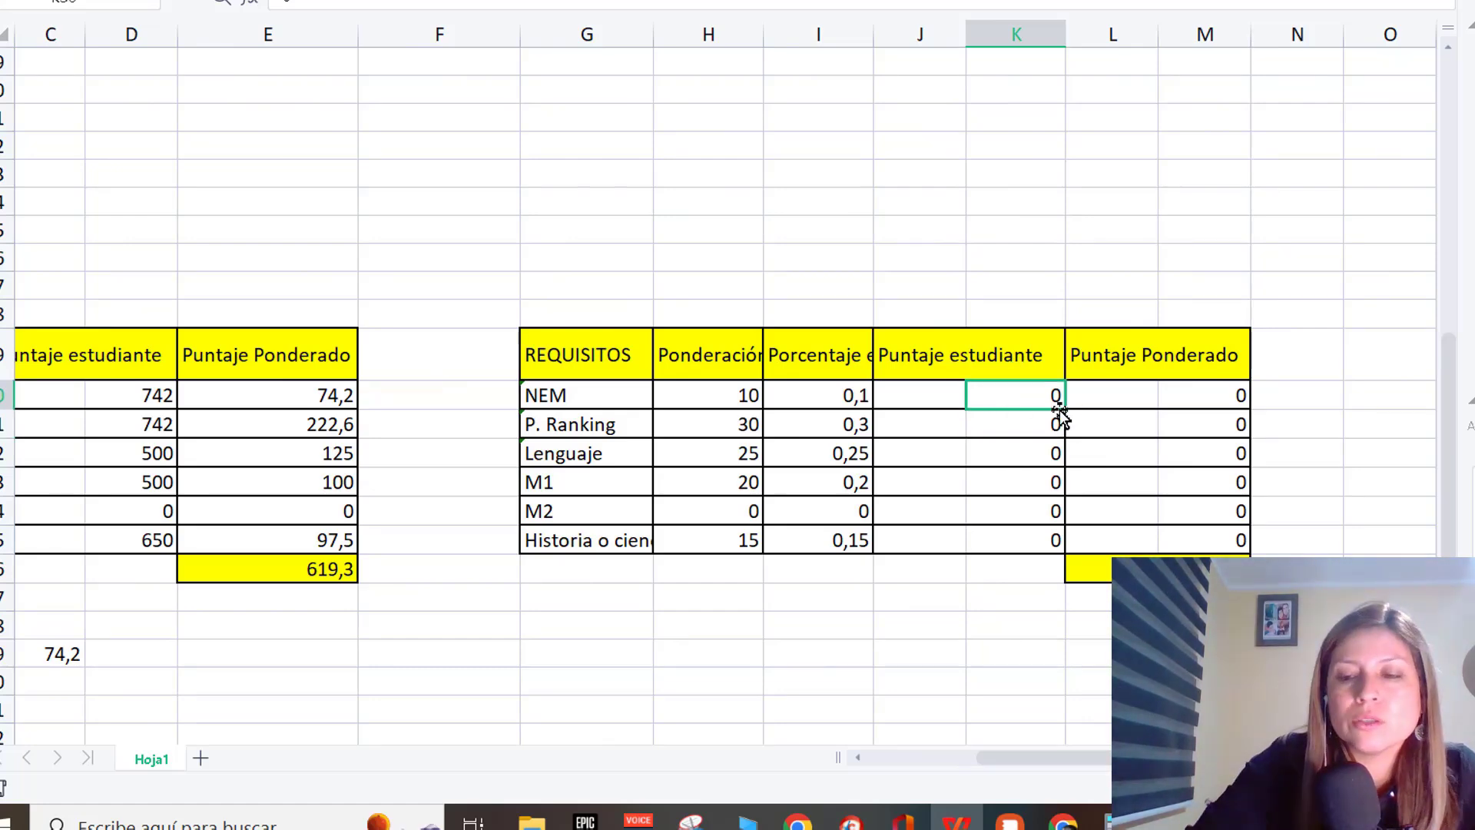
{"action": "type", "text": "75"}
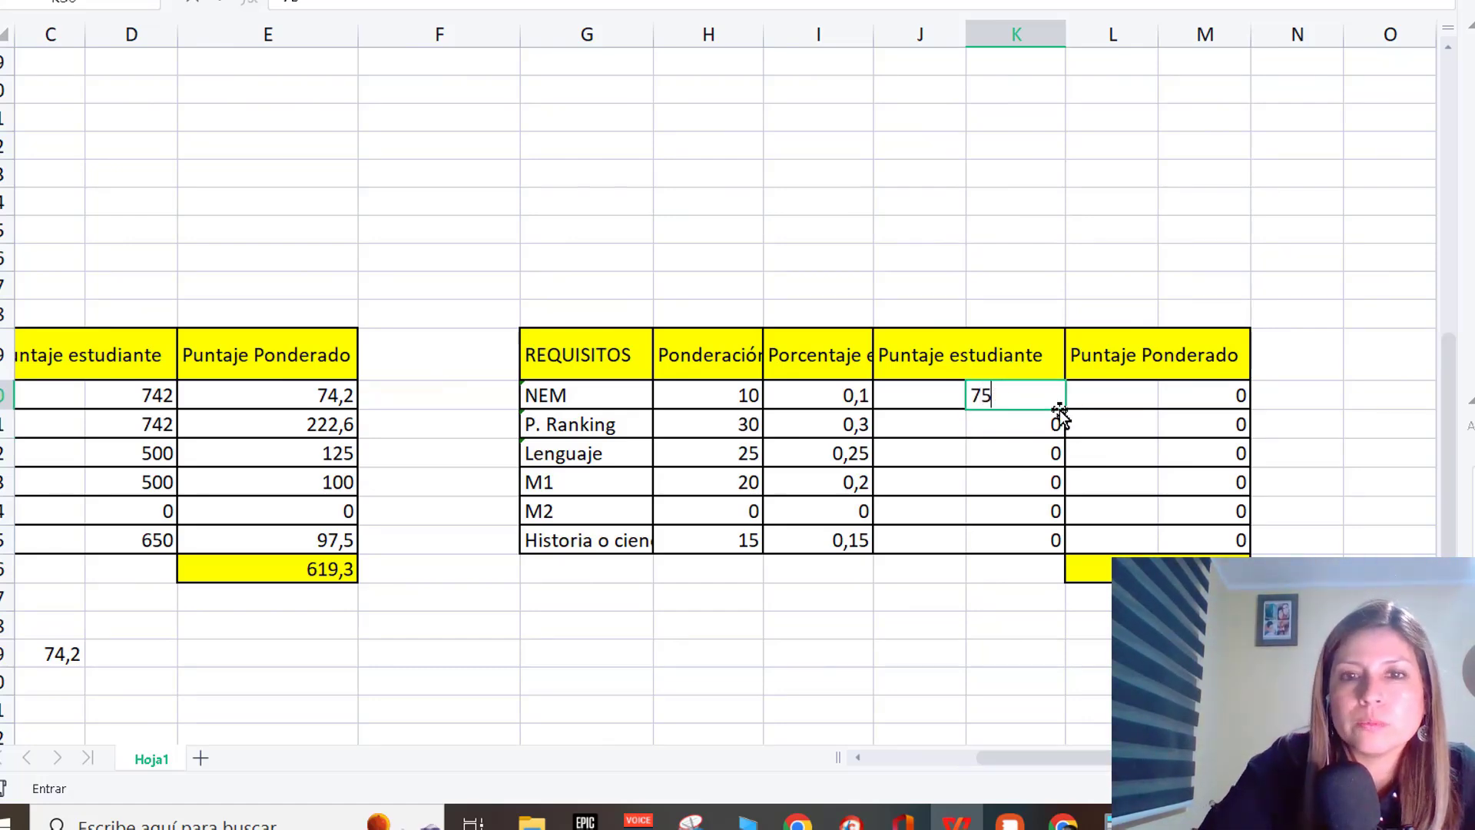
{"action": "type", "text": "242"}
{"action": "key", "text": "Return"}
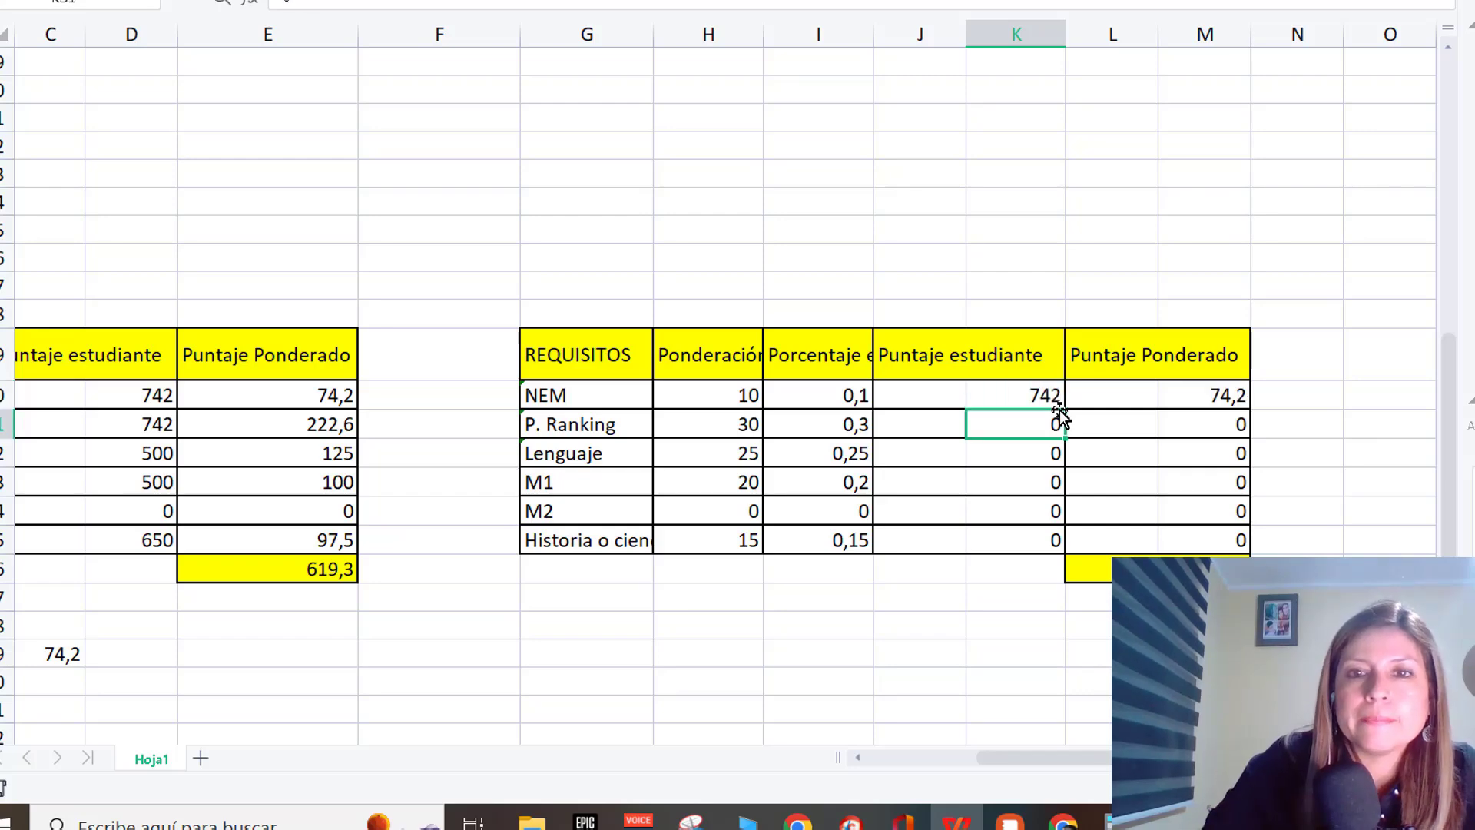
- Reset the second table's weighted scores in M30:M35 to 0 and total them in M36 with =SUMA(M30:M35)
{"action": "left_click", "coordinate": [1121, 406]}
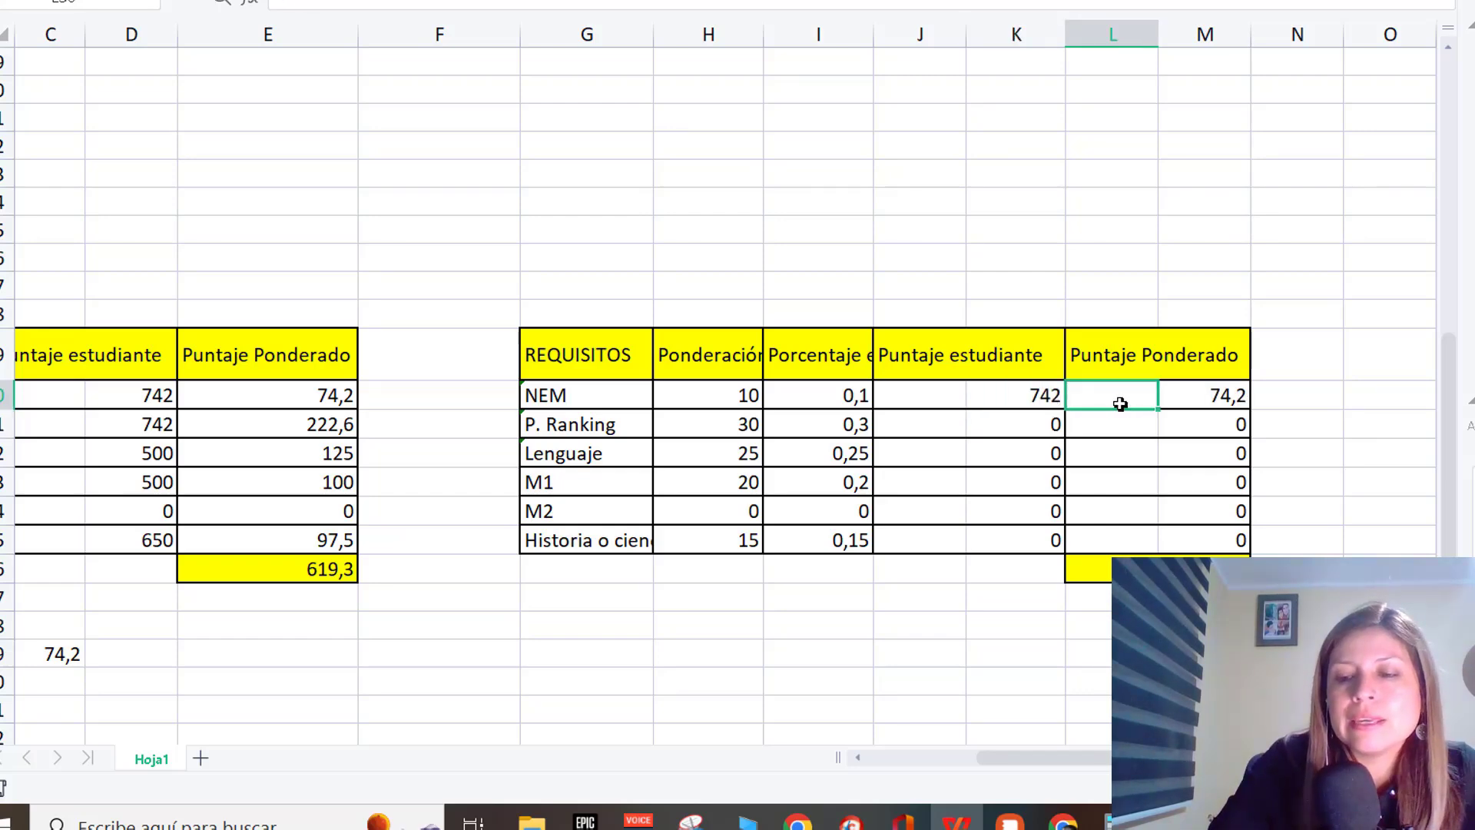
{"action": "key", "text": "Right"}
{"action": "type", "text": "0"}
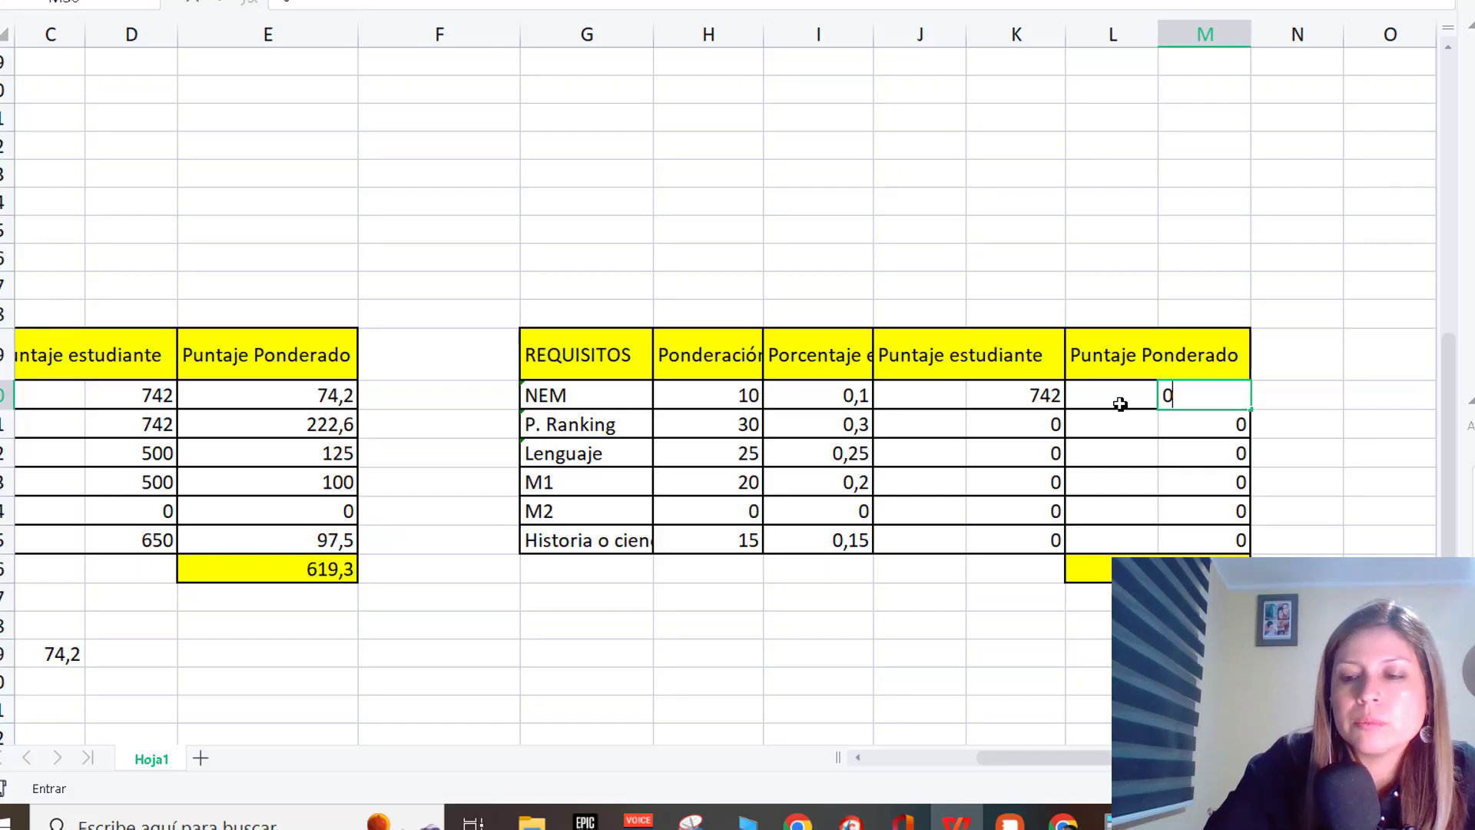
{"action": "key", "text": "Return"}
{"action": "left_click", "coordinate": [1218, 398]}
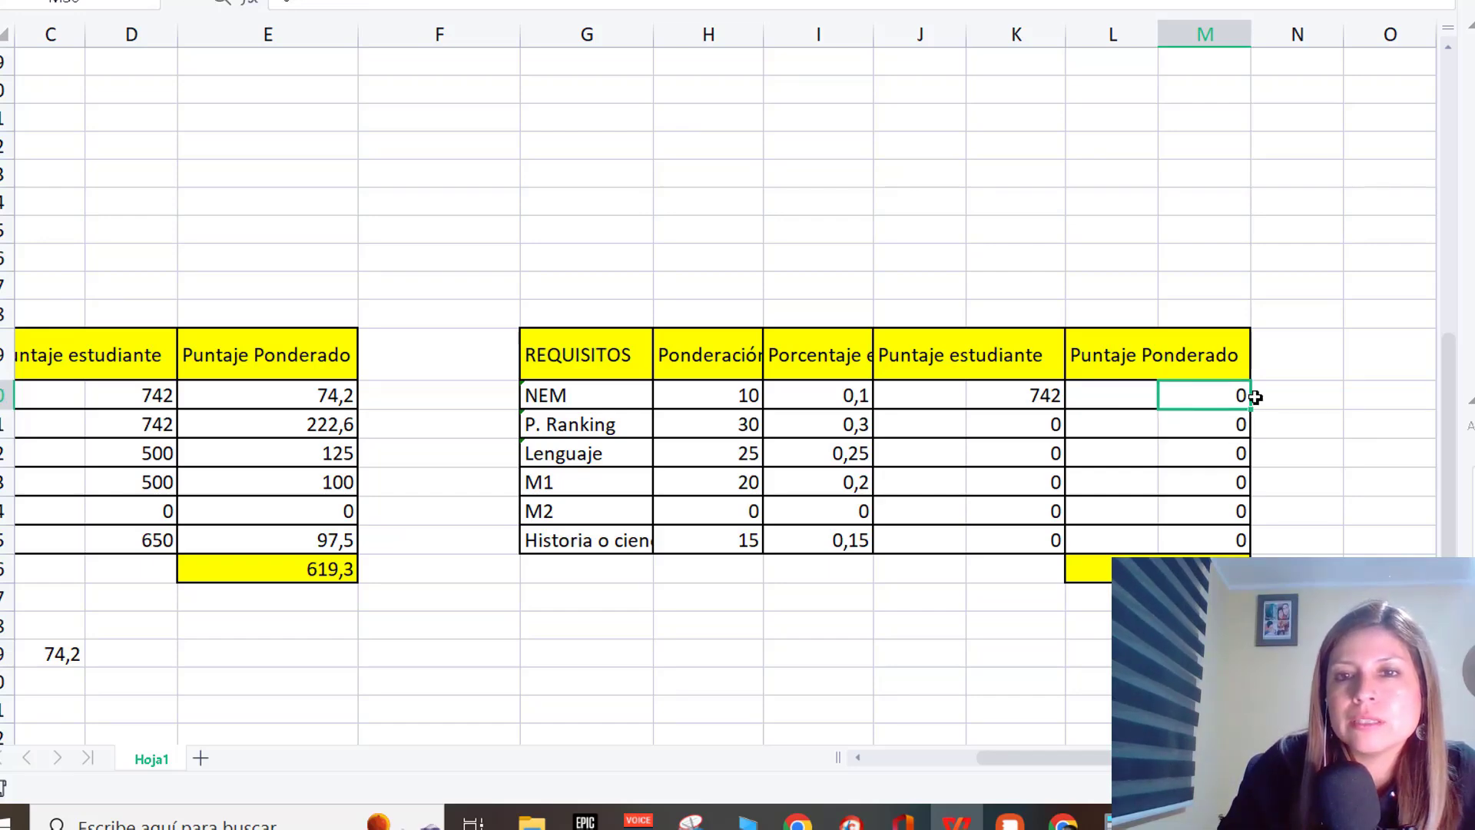
{"action": "left_click_drag", "start_coordinate": [1248, 408], "coordinate": [1241, 540]}
{"action": "key", "text": "alt+equal"}
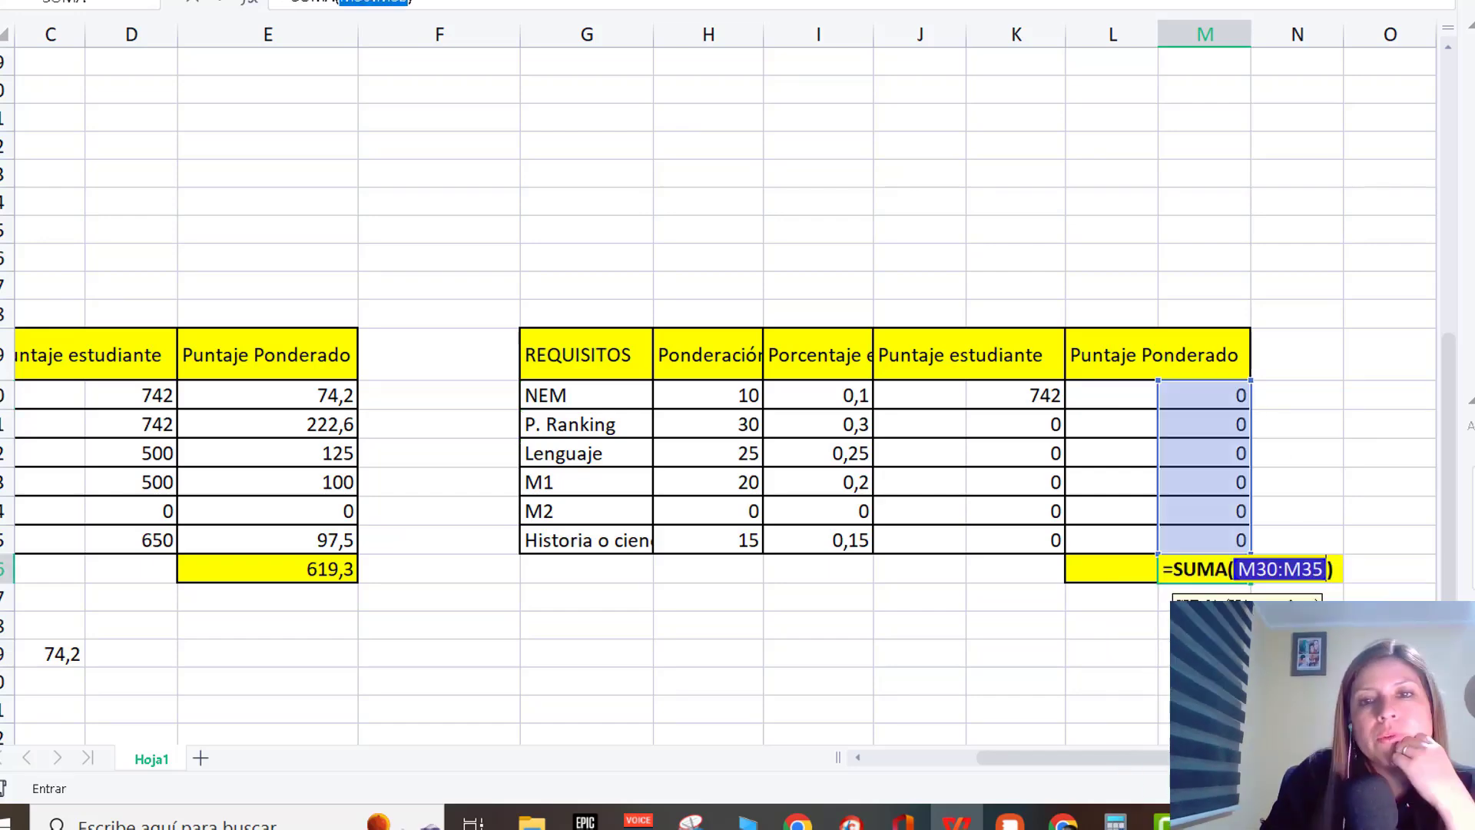
{"action": "key", "text": "Return"}
- Enter the formula +K30*I30 in cell M30 to multiply the NEM student score by its decimal percentage
{"action": "left_click", "coordinate": [1162, 399]}
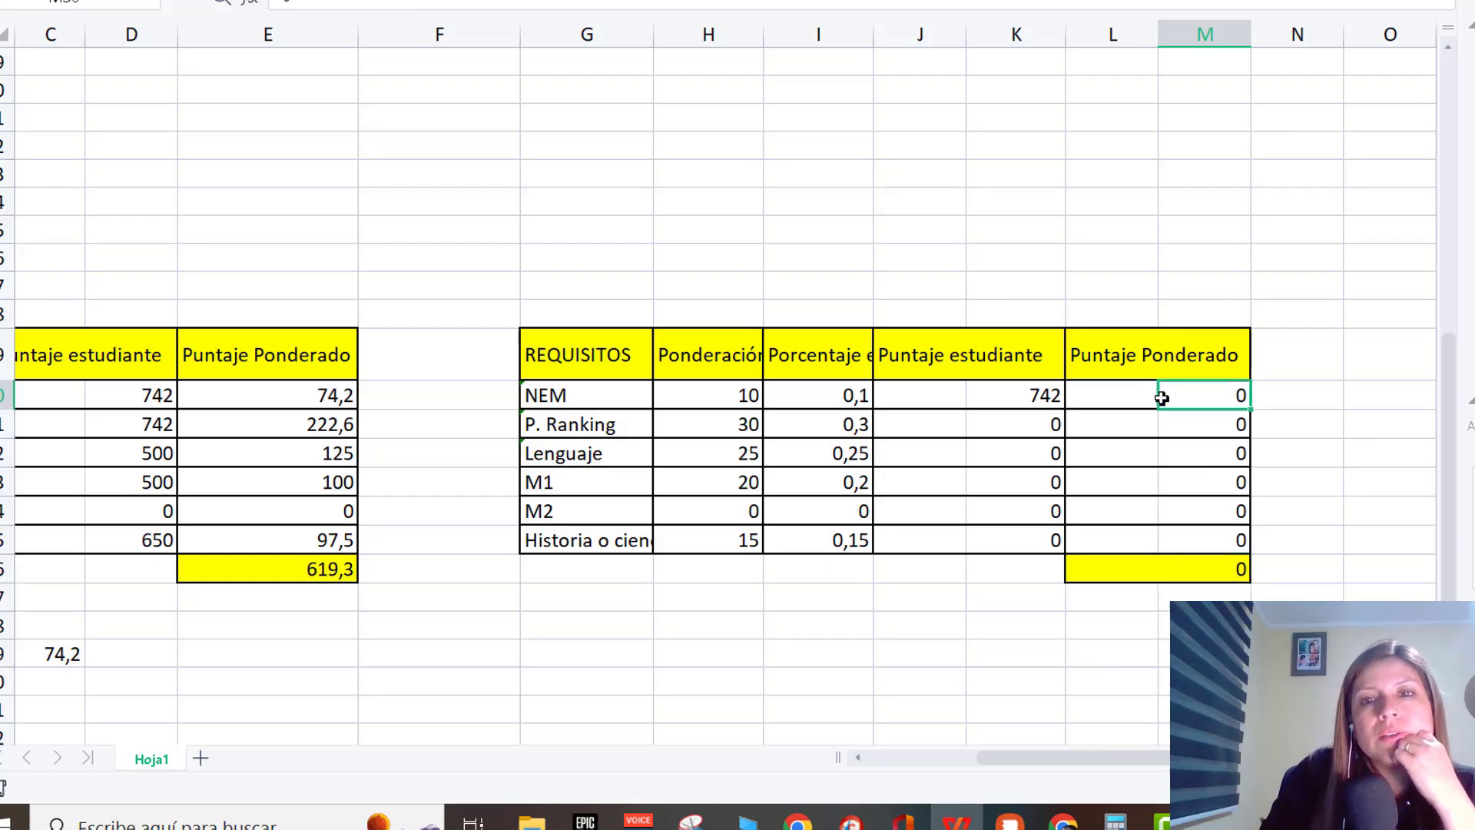
{"action": "type", "text": "="}
{"action": "key", "text": "Left"}
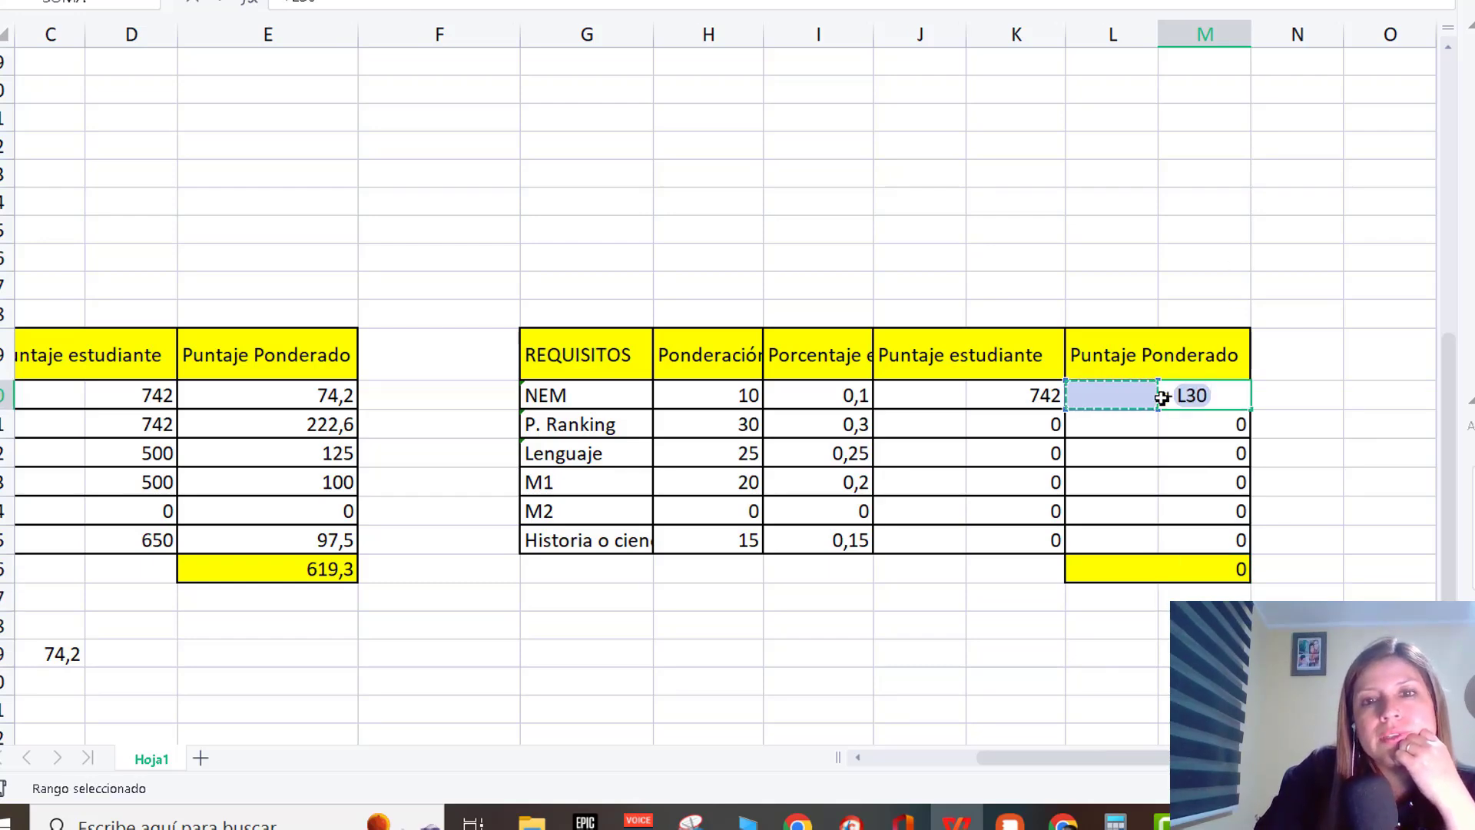
{"action": "key", "text": "Left"}
{"action": "type", "text": "*"}
{"action": "key", "text": "Left"}
{"action": "key", "text": "Left"}
{"action": "key", "text": "Left"}
{"action": "key", "text": "Left"}
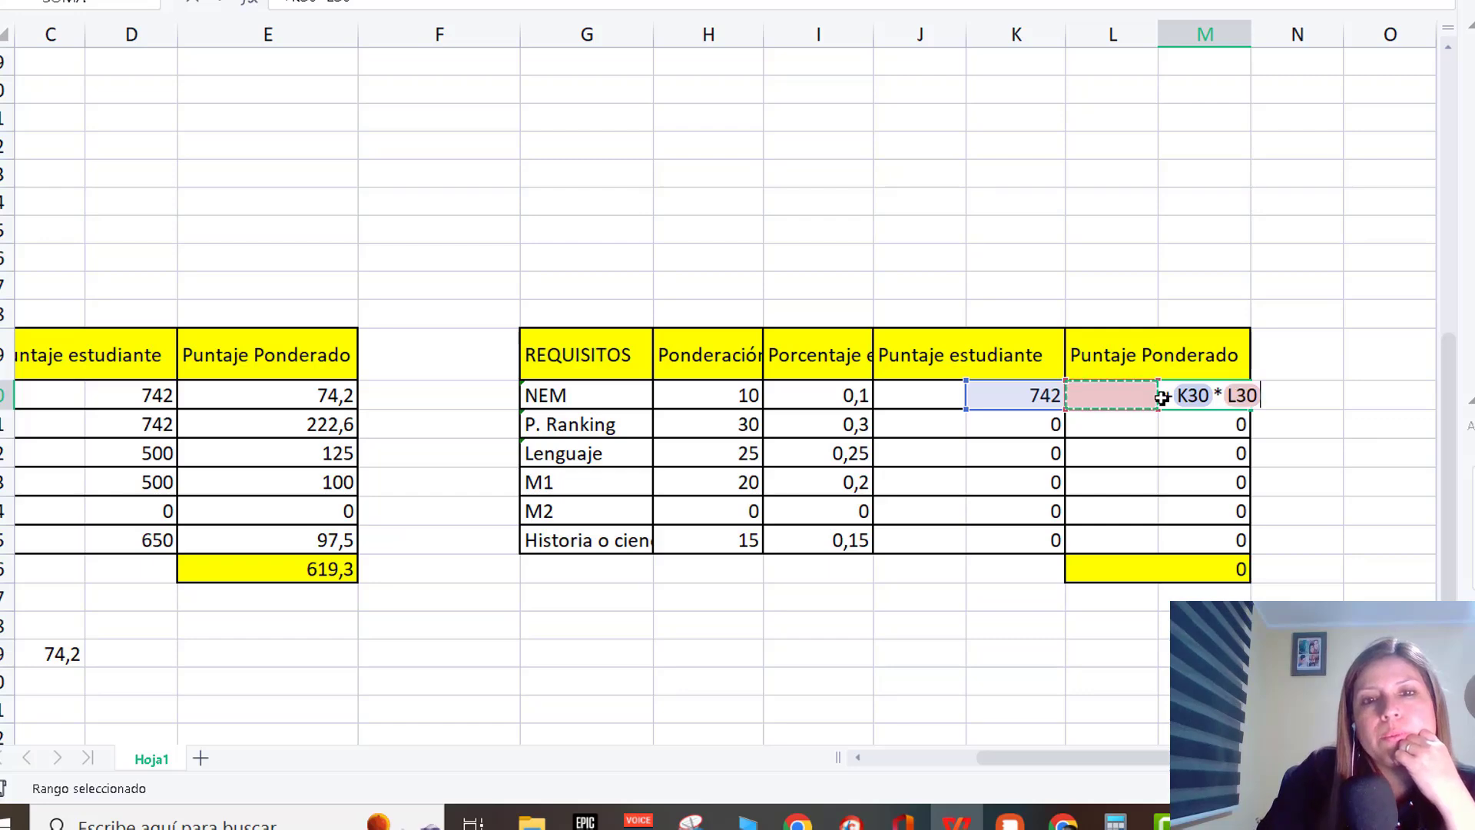
{"action": "key", "text": "Return"}
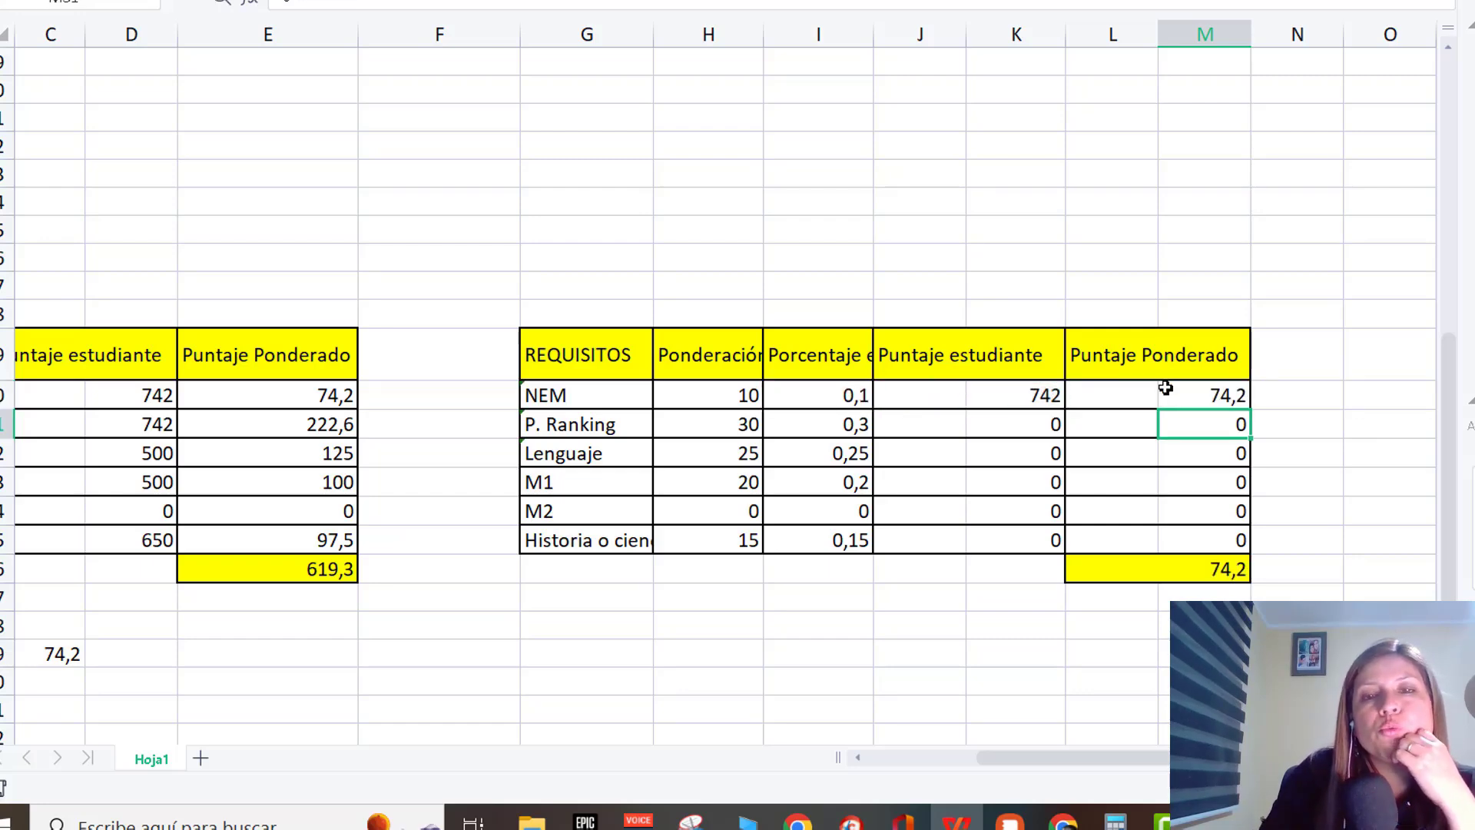
- Copy the weighted score formula from M30 down through M35
{"action": "left_click", "coordinate": [1202, 395]}
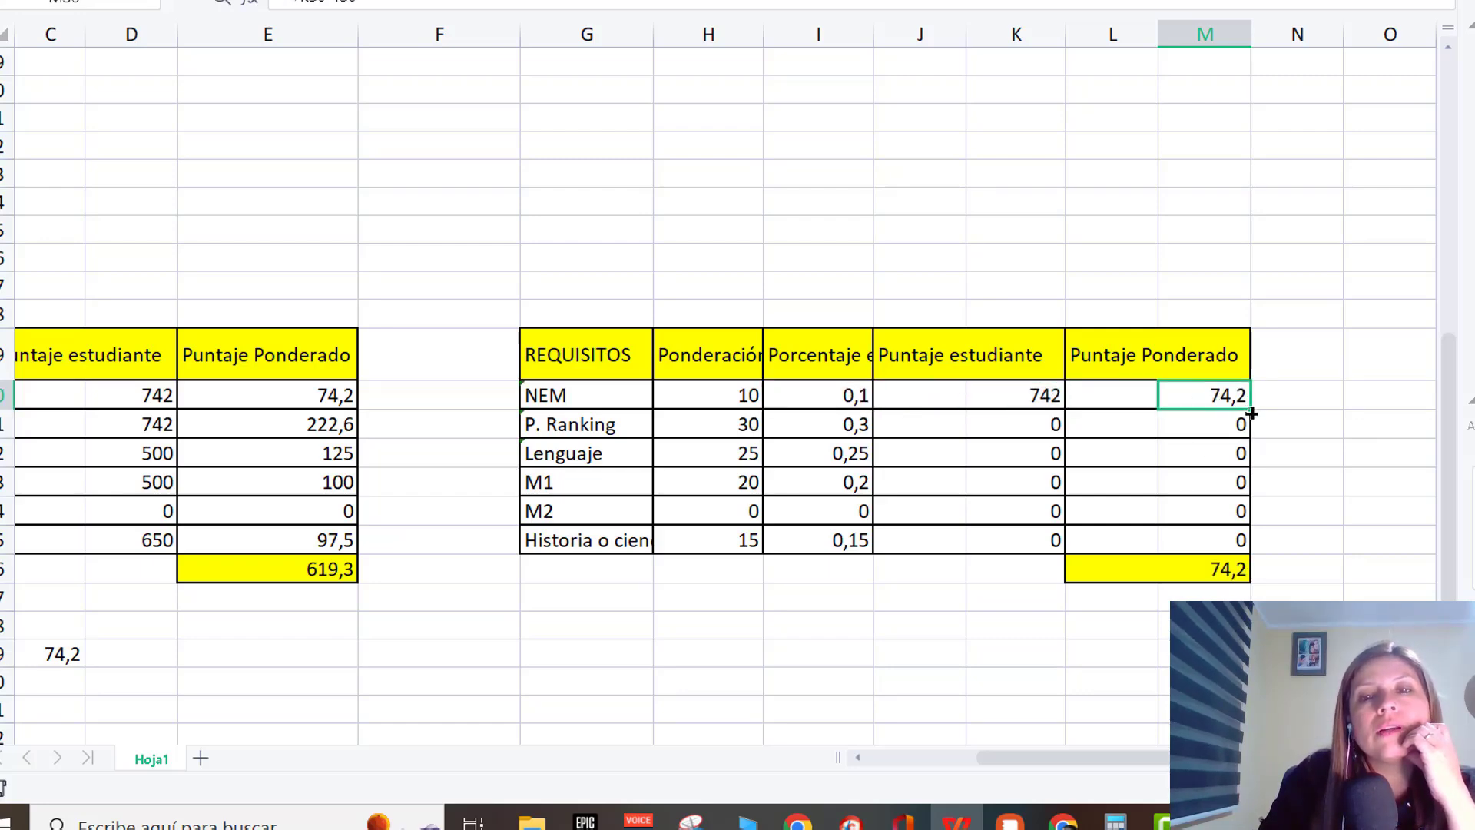
{"action": "left_click_drag", "start_coordinate": [1252, 413], "coordinate": [1258, 544]}
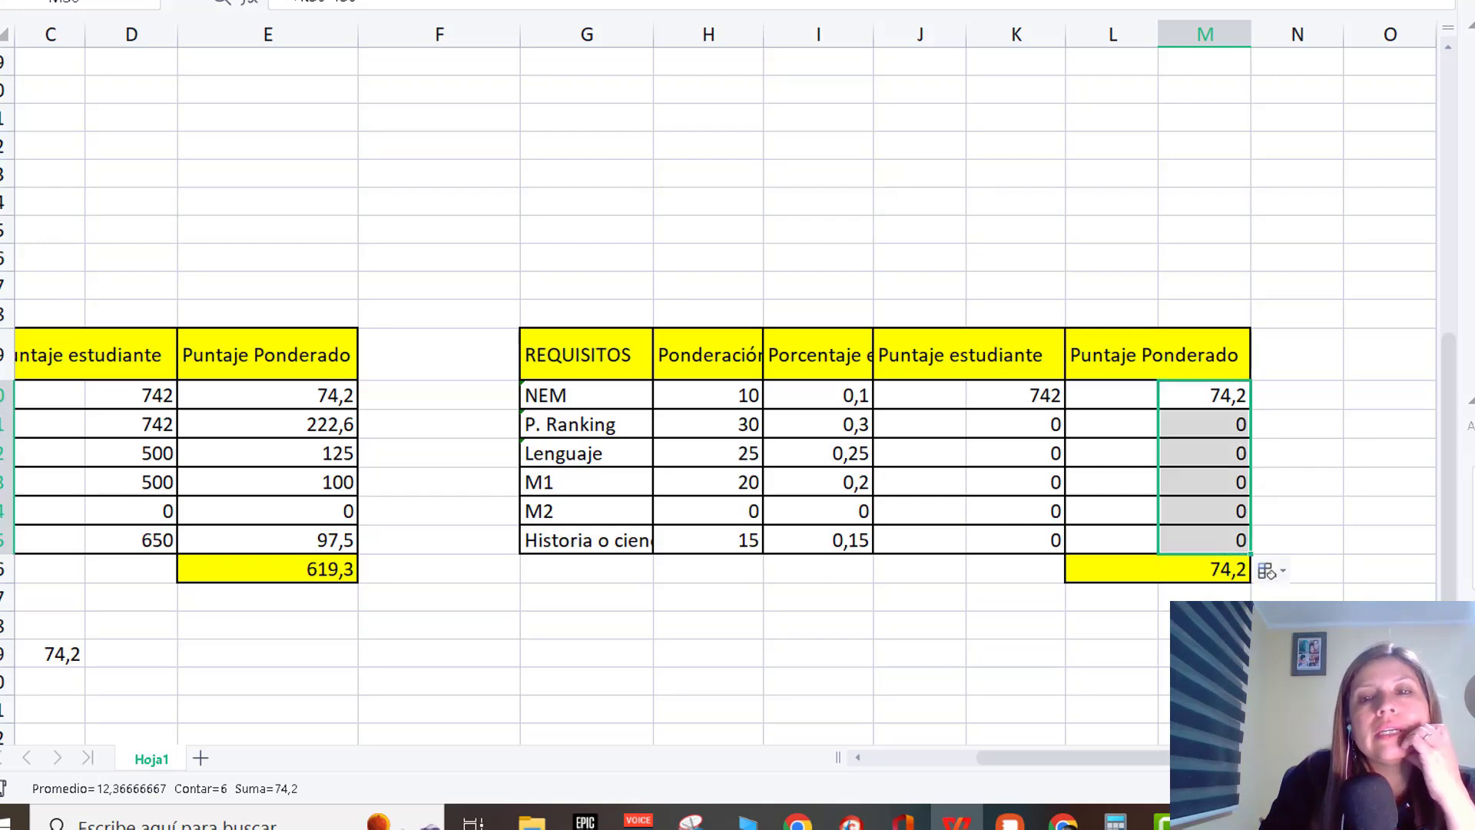
{"action": "left_click", "coordinate": [1297, 626]}
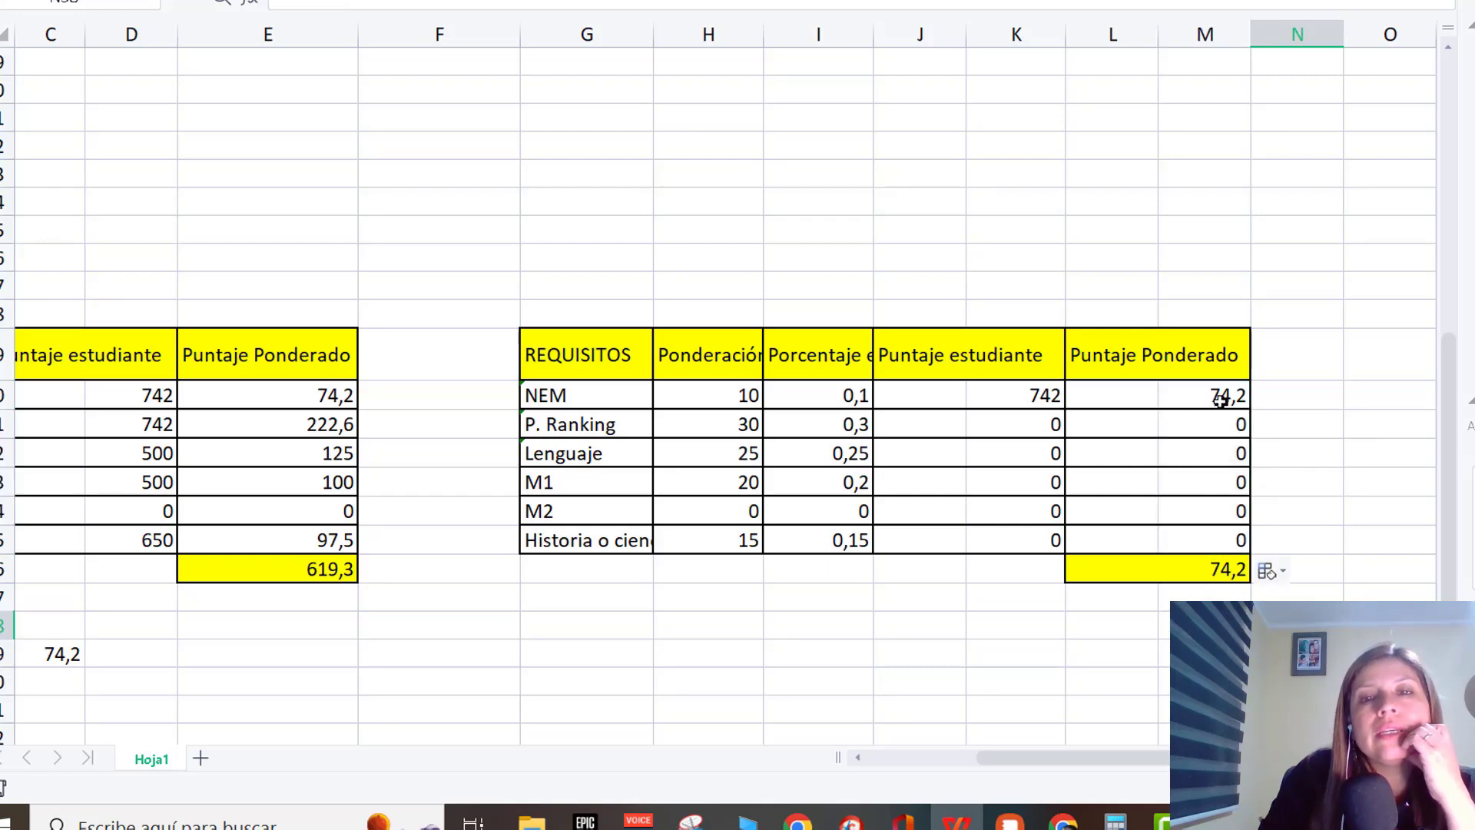
- Enter the second table's student scores: 742 for P. Ranking, 500 for Lenguaje, 500 for M1 and 650 for Historia o ciencias
{"action": "left_click", "coordinate": [1019, 430]}
{"action": "type", "text": "742"}
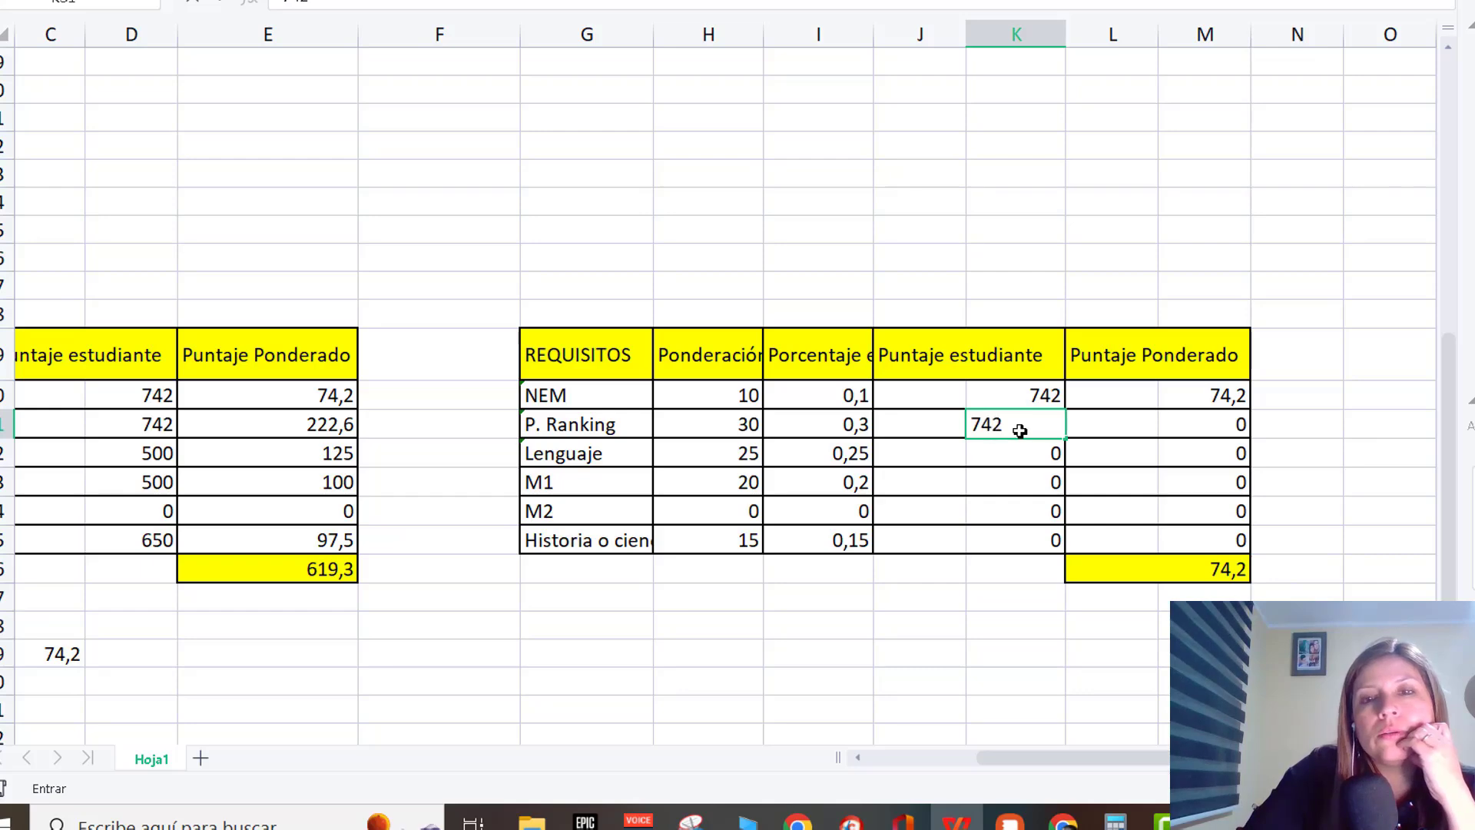
{"action": "key", "text": "Return"}
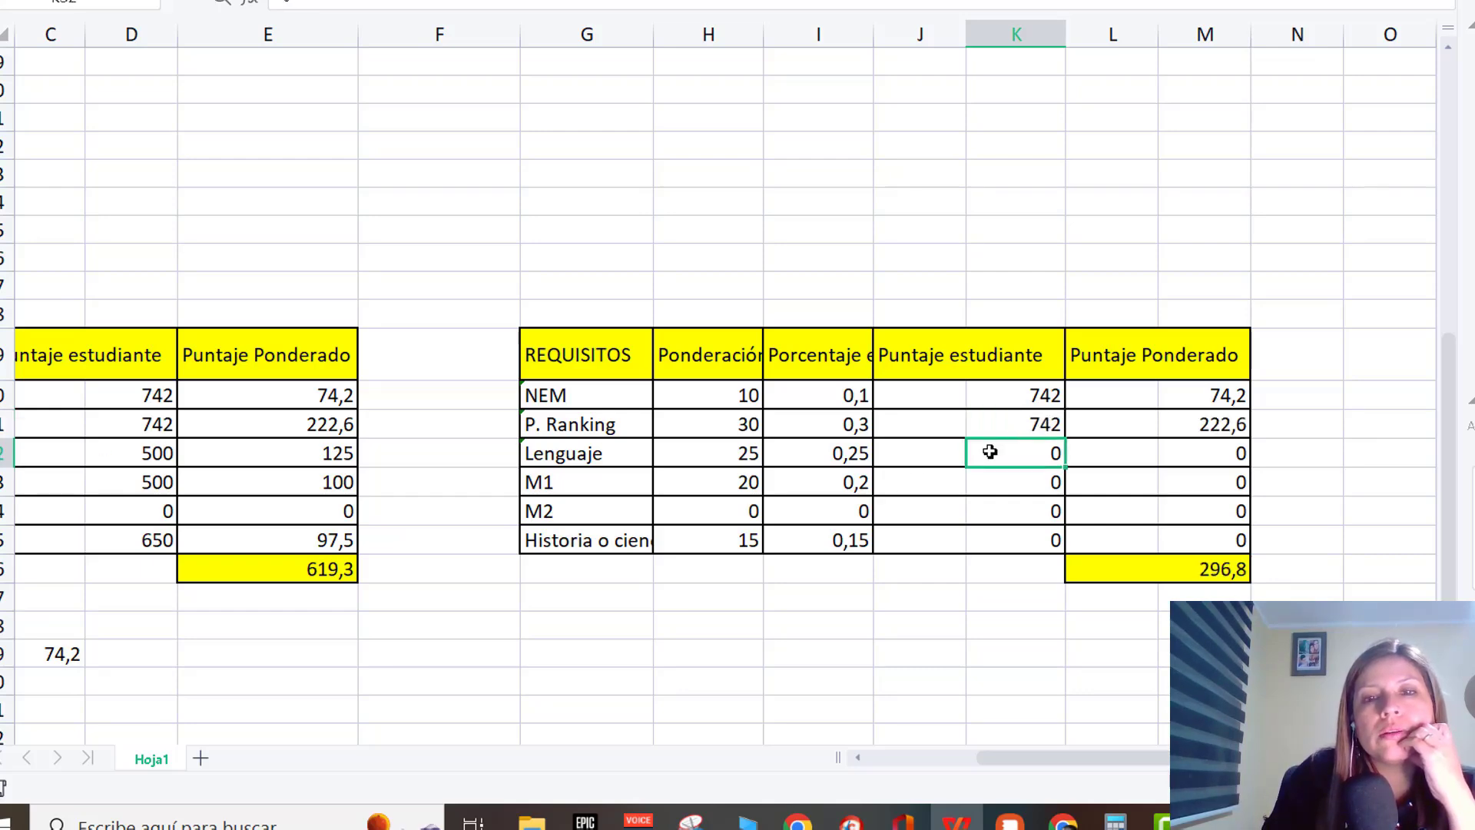
{"action": "type", "text": "4"}
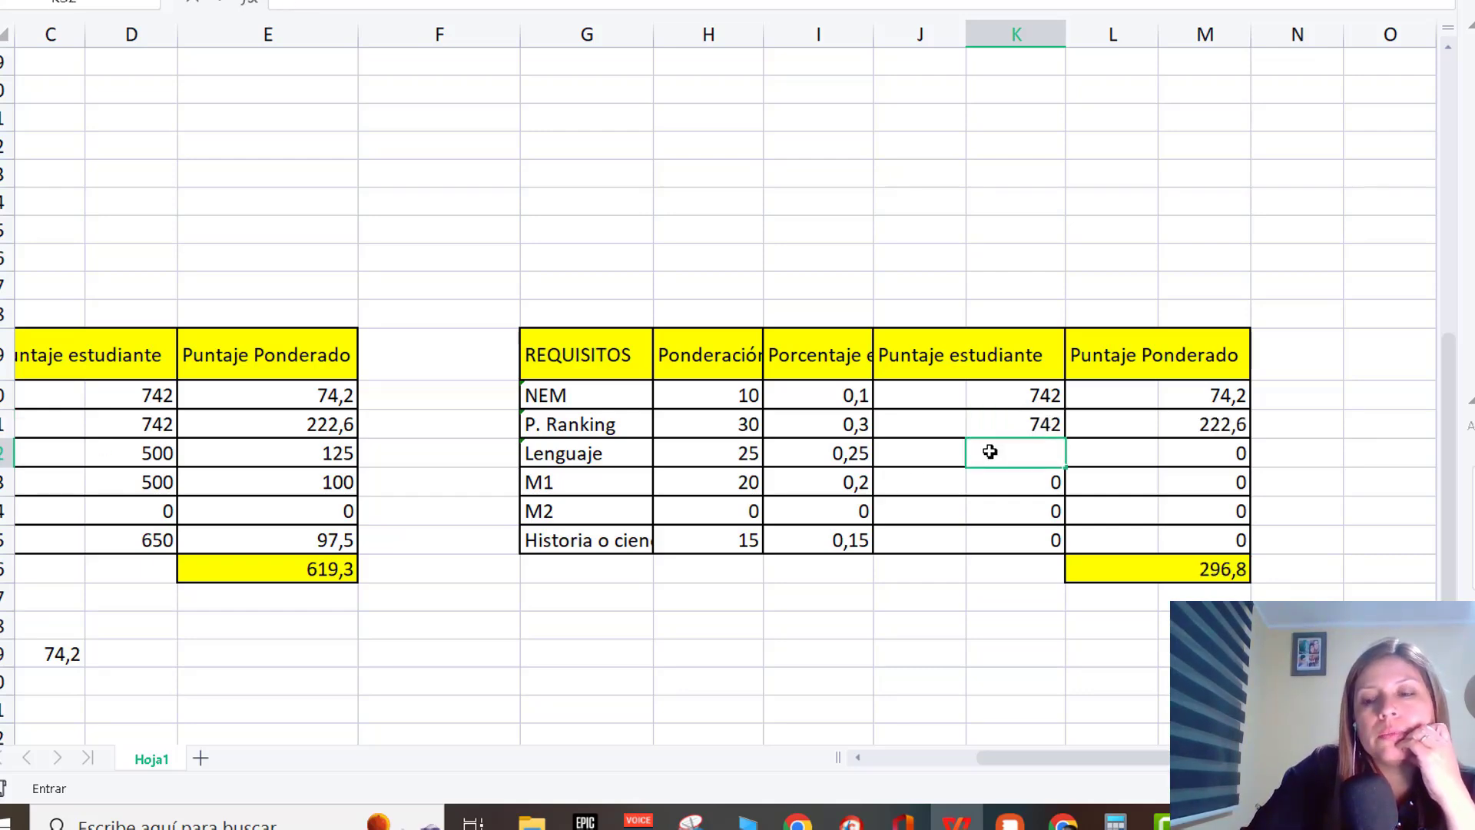
{"action": "type", "text": "500"}
{"action": "key", "text": "Return"}
{"action": "type", "text": "50"}
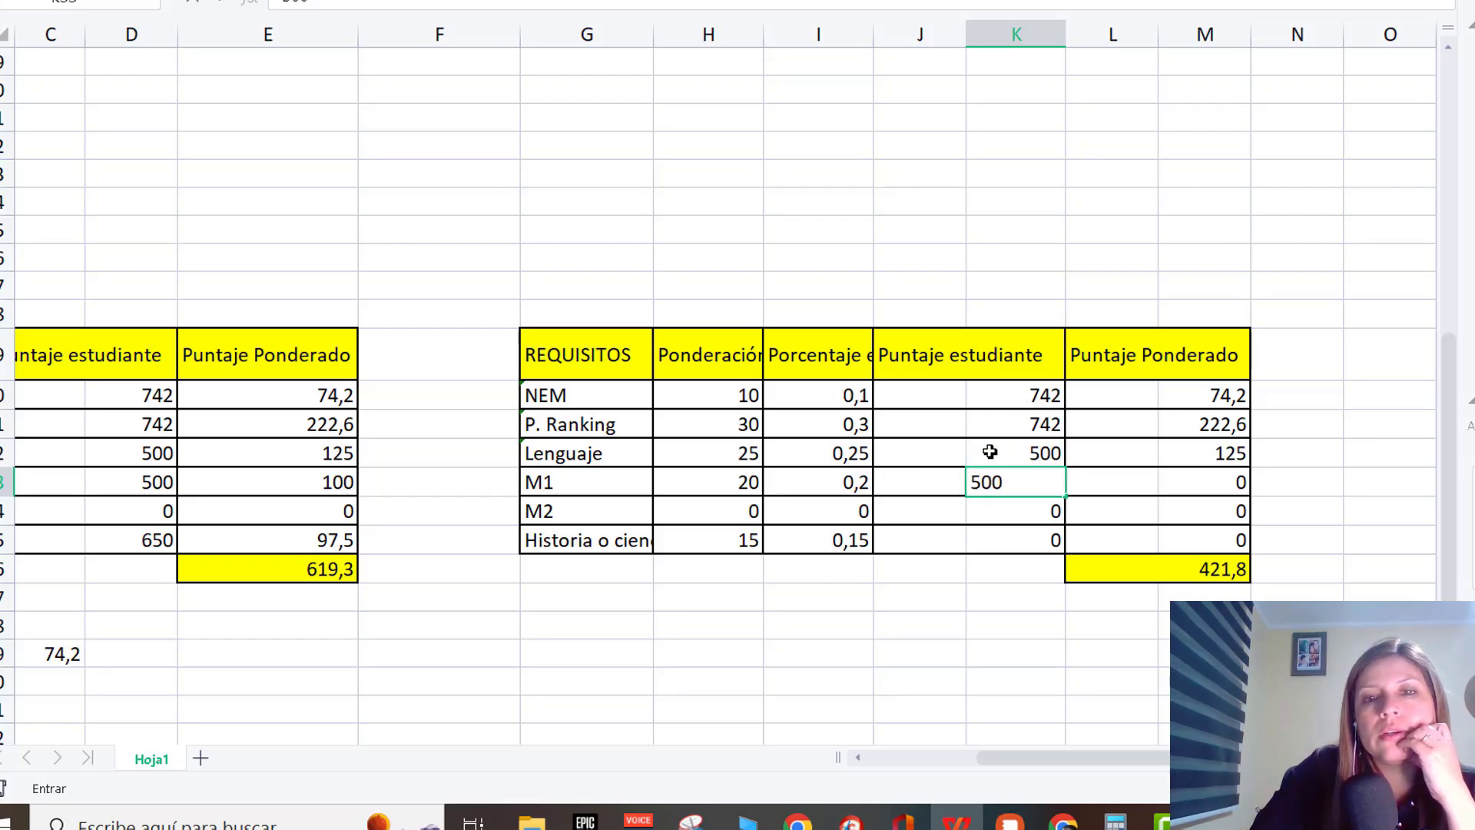
{"action": "key", "text": "Return"}
{"action": "left_click", "coordinate": [1030, 540]}
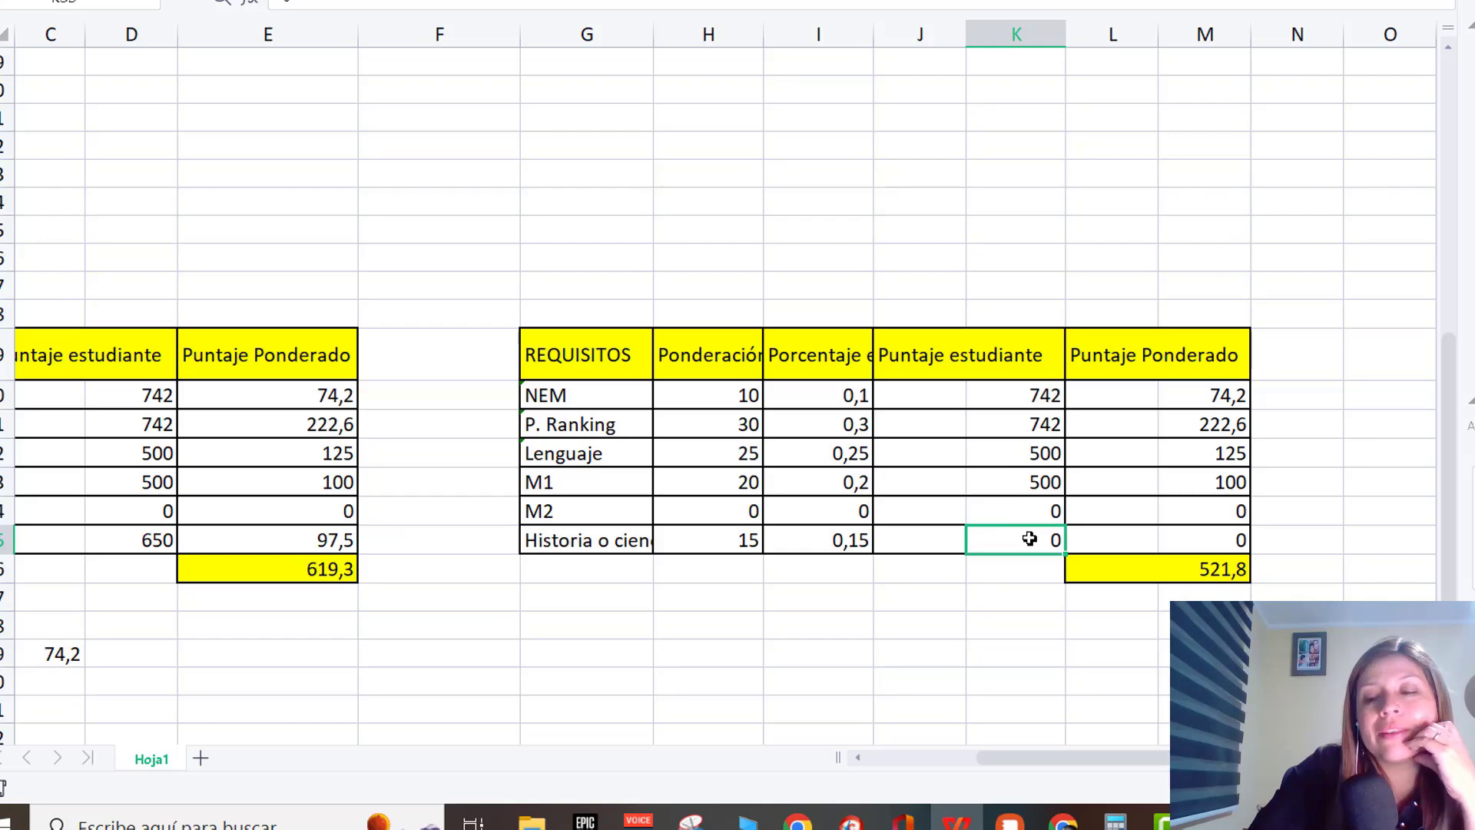
{"action": "type", "text": "65"}
{"action": "key", "text": "Return"}
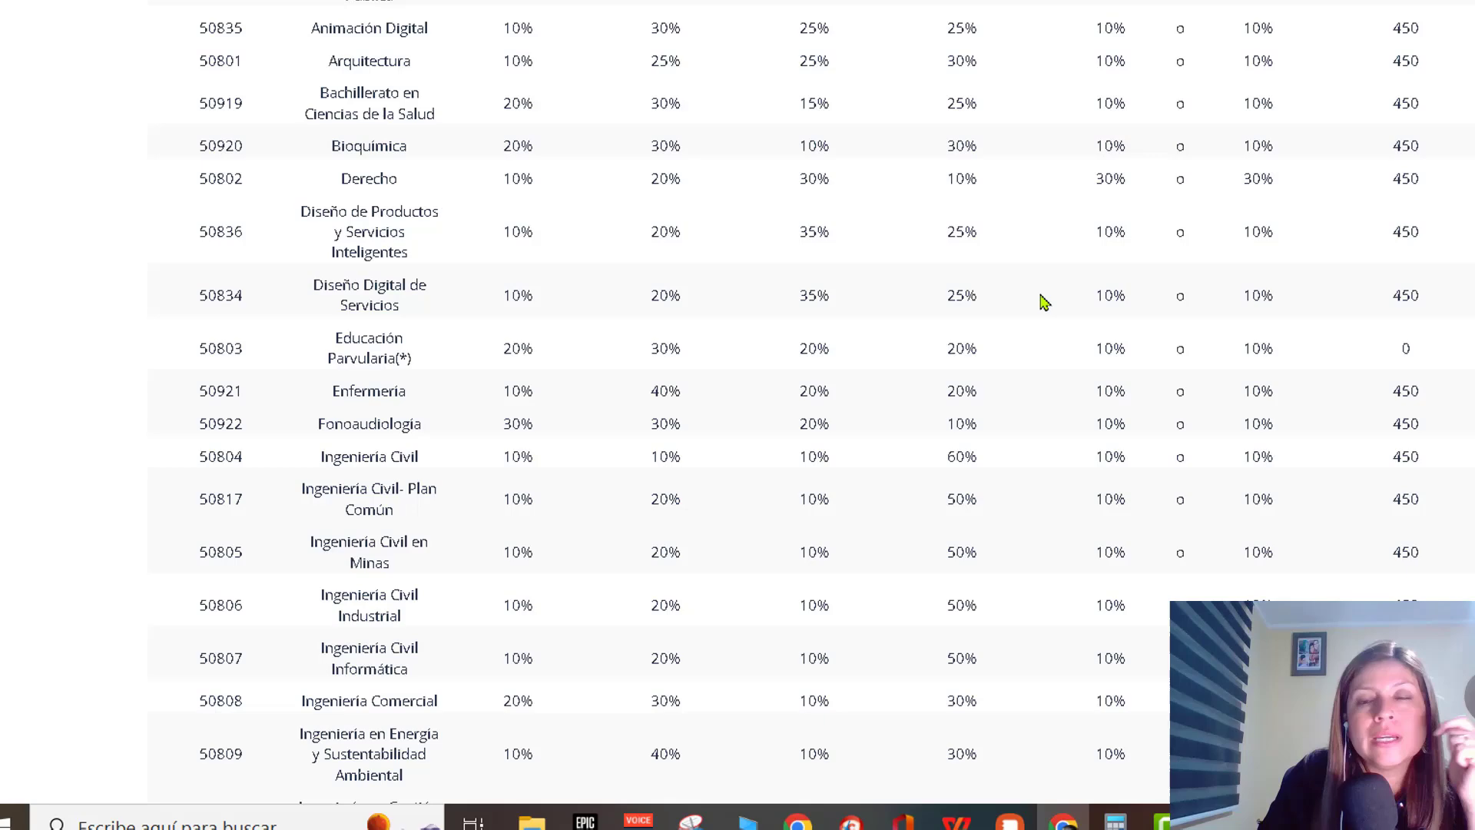
- Compare the university page's minimum application scores by career with the weighted scores in the second spreadsheet table
{"action": "scroll", "coordinate": [1145, 352], "scroll_direction": "up", "scroll_amount": 10}
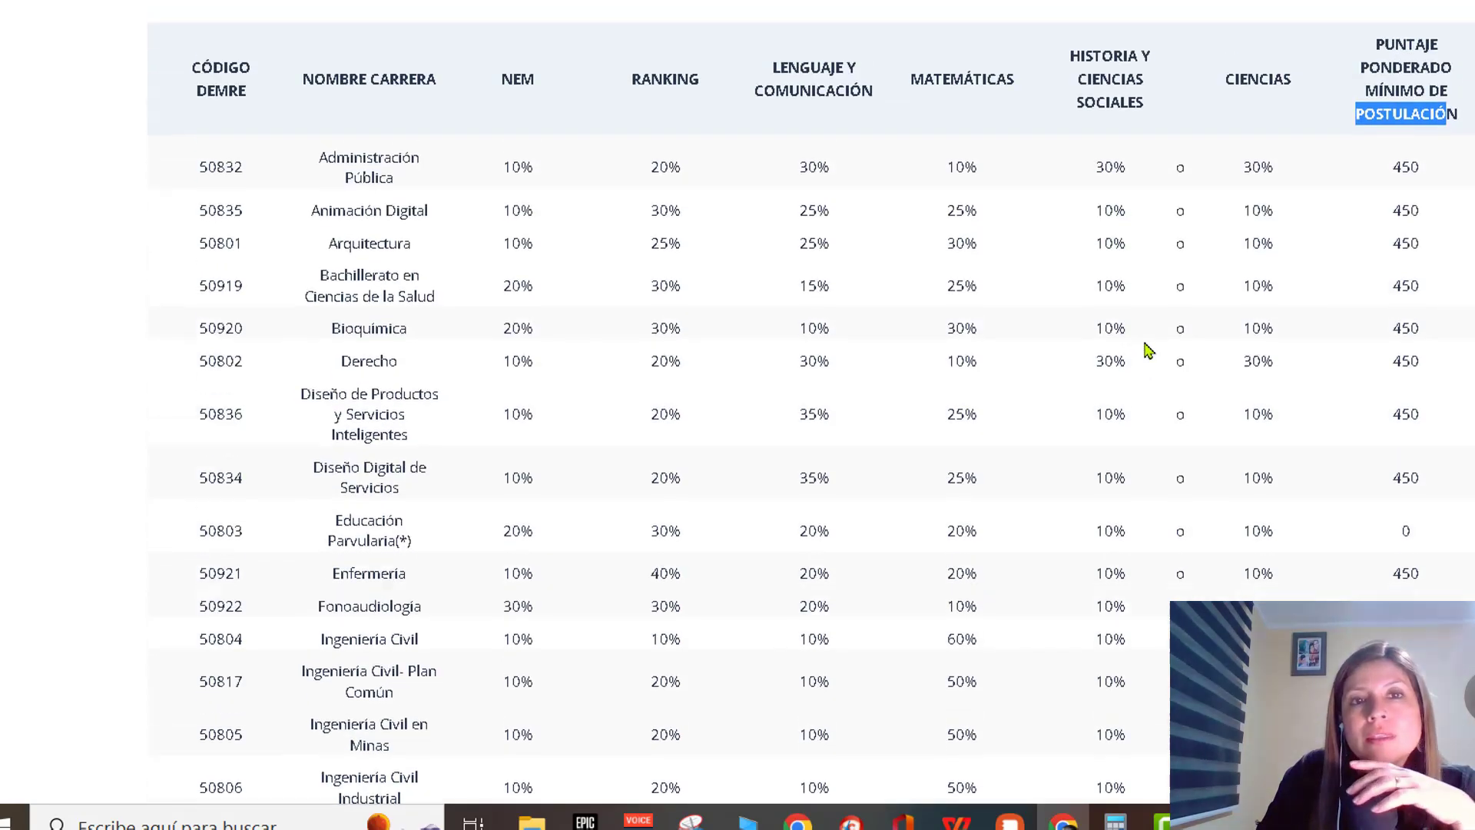
{"action": "scroll", "coordinate": [1107, 275], "scroll_direction": "down", "scroll_amount": 5}
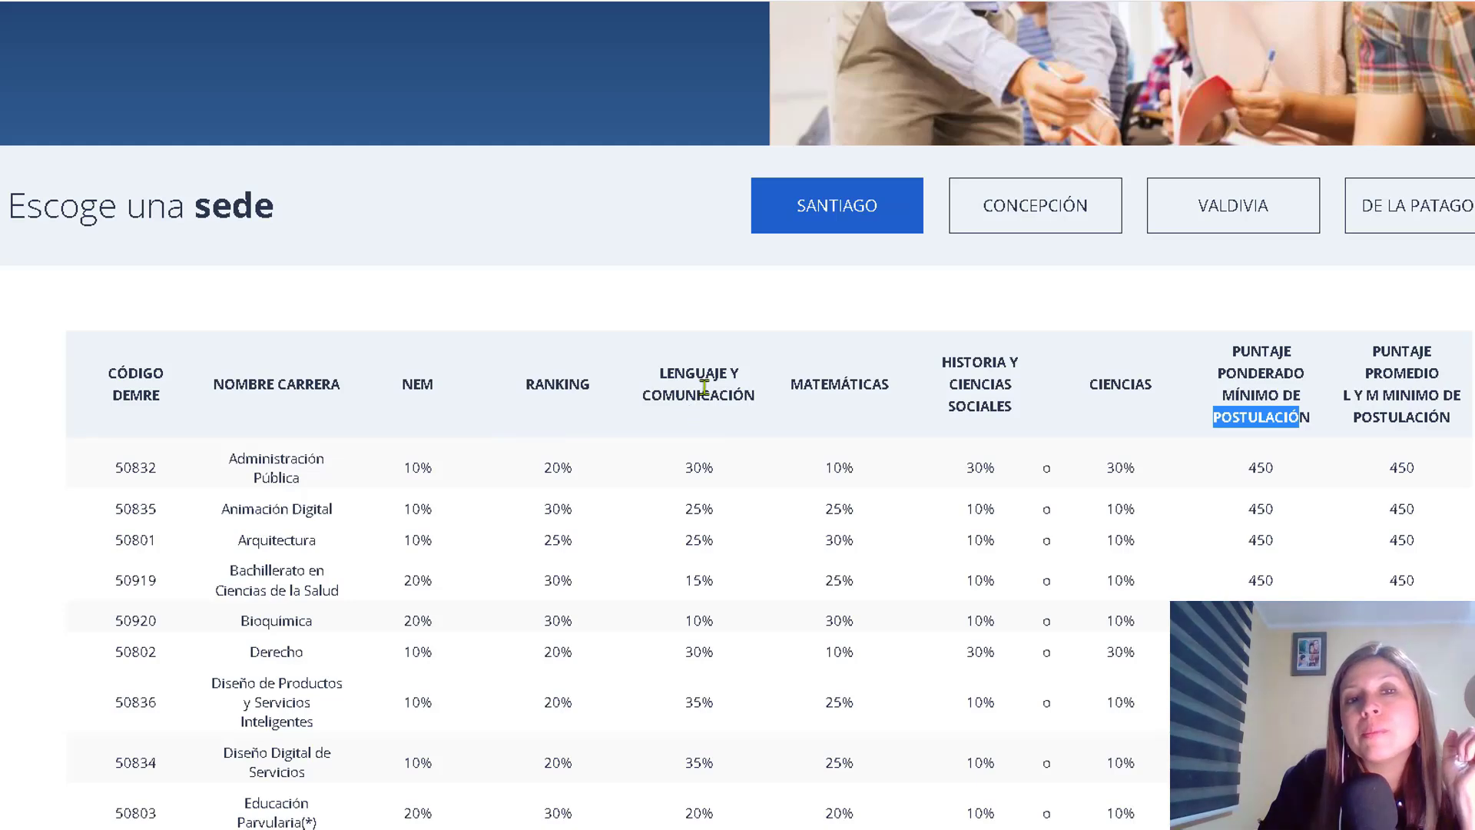
{"action": "left_click", "coordinate": [887, 402]}
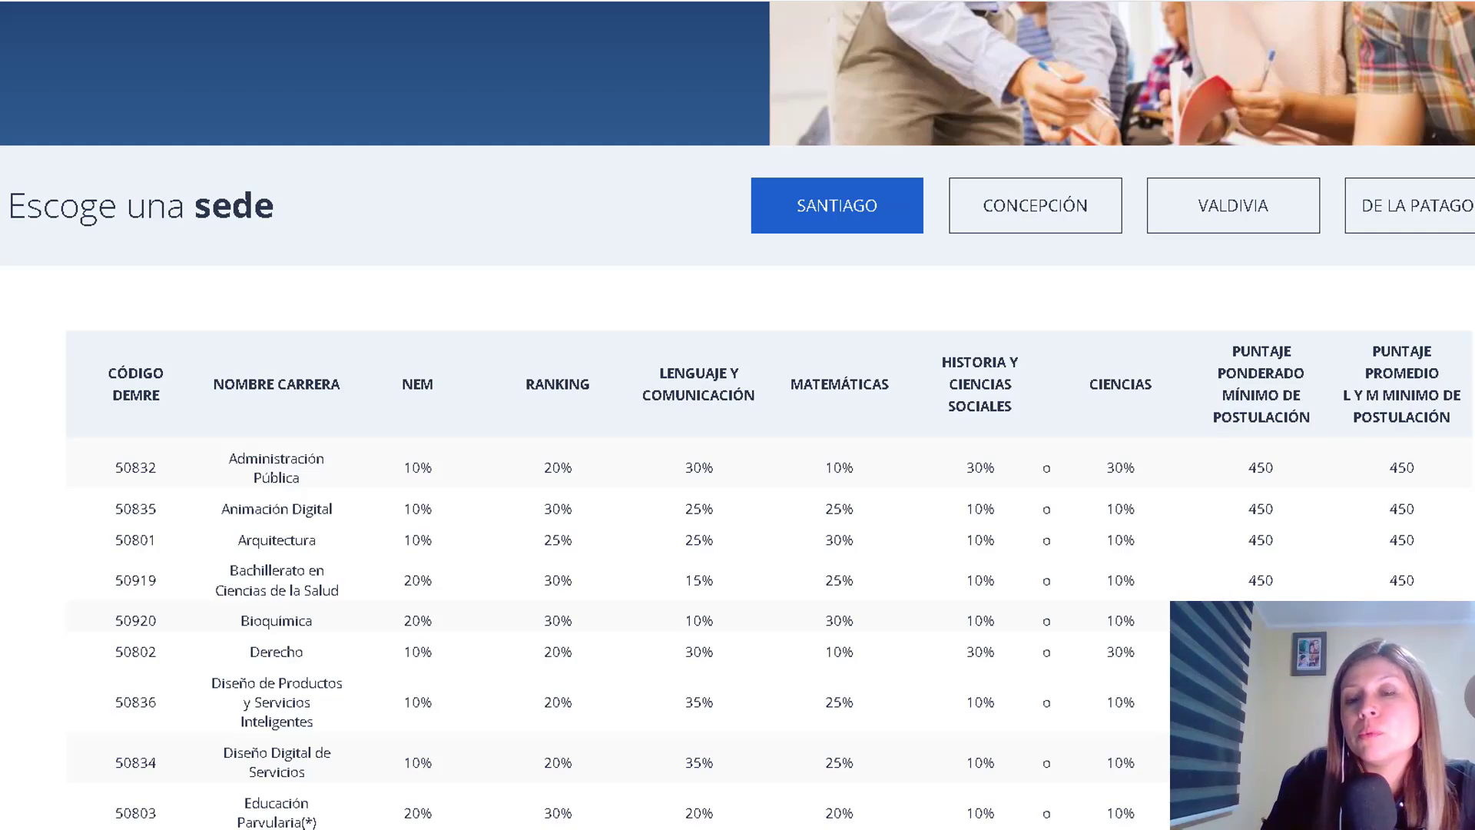
{"action": "key", "text": "alt+Tab"}
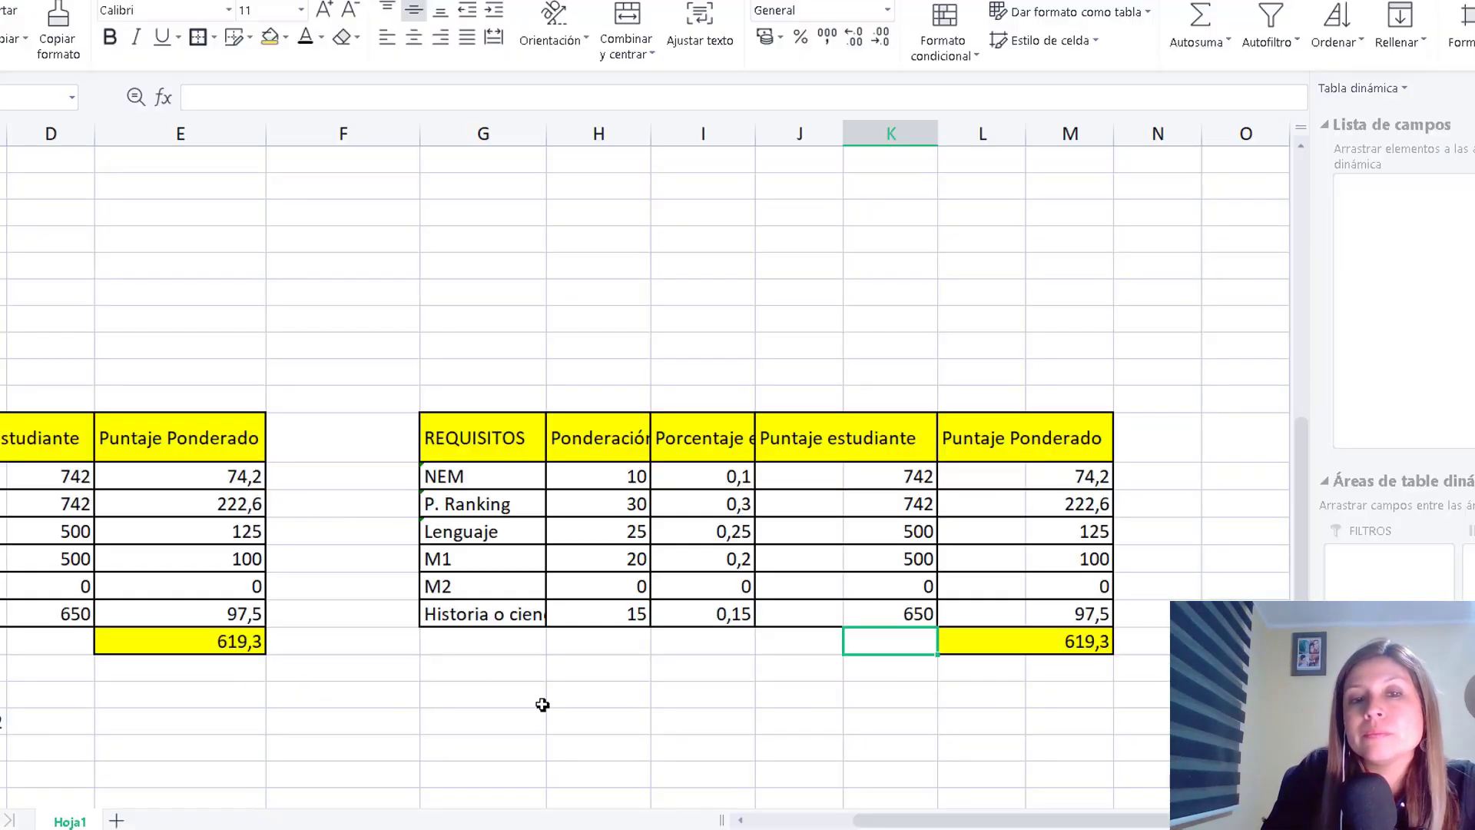
{"action": "left_click", "coordinate": [1078, 503]}
{"action": "left_click", "coordinate": [1094, 530]}
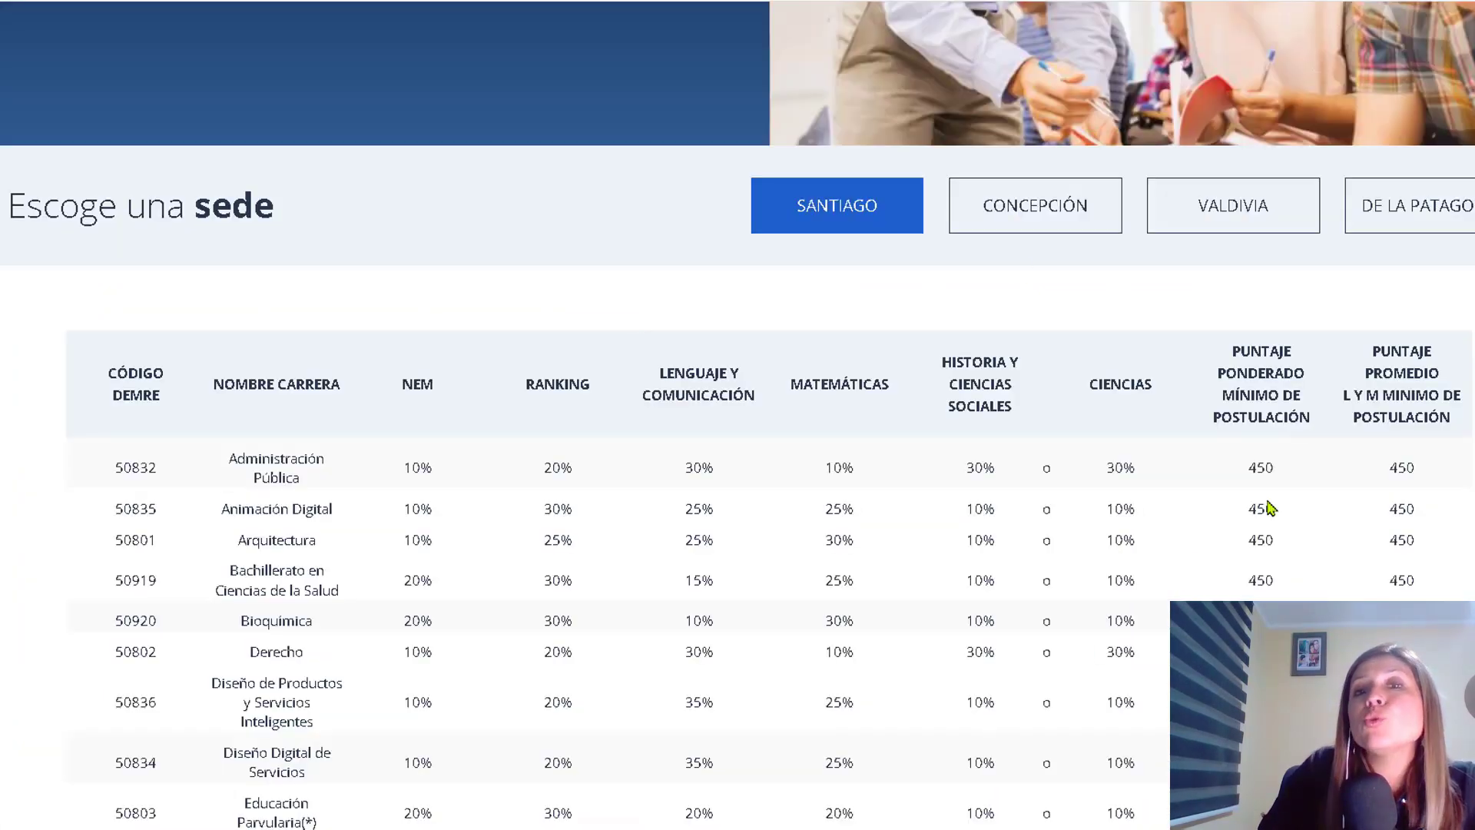
{"action": "scroll", "coordinate": [636, 298], "scroll_direction": "up", "scroll_amount": 5}
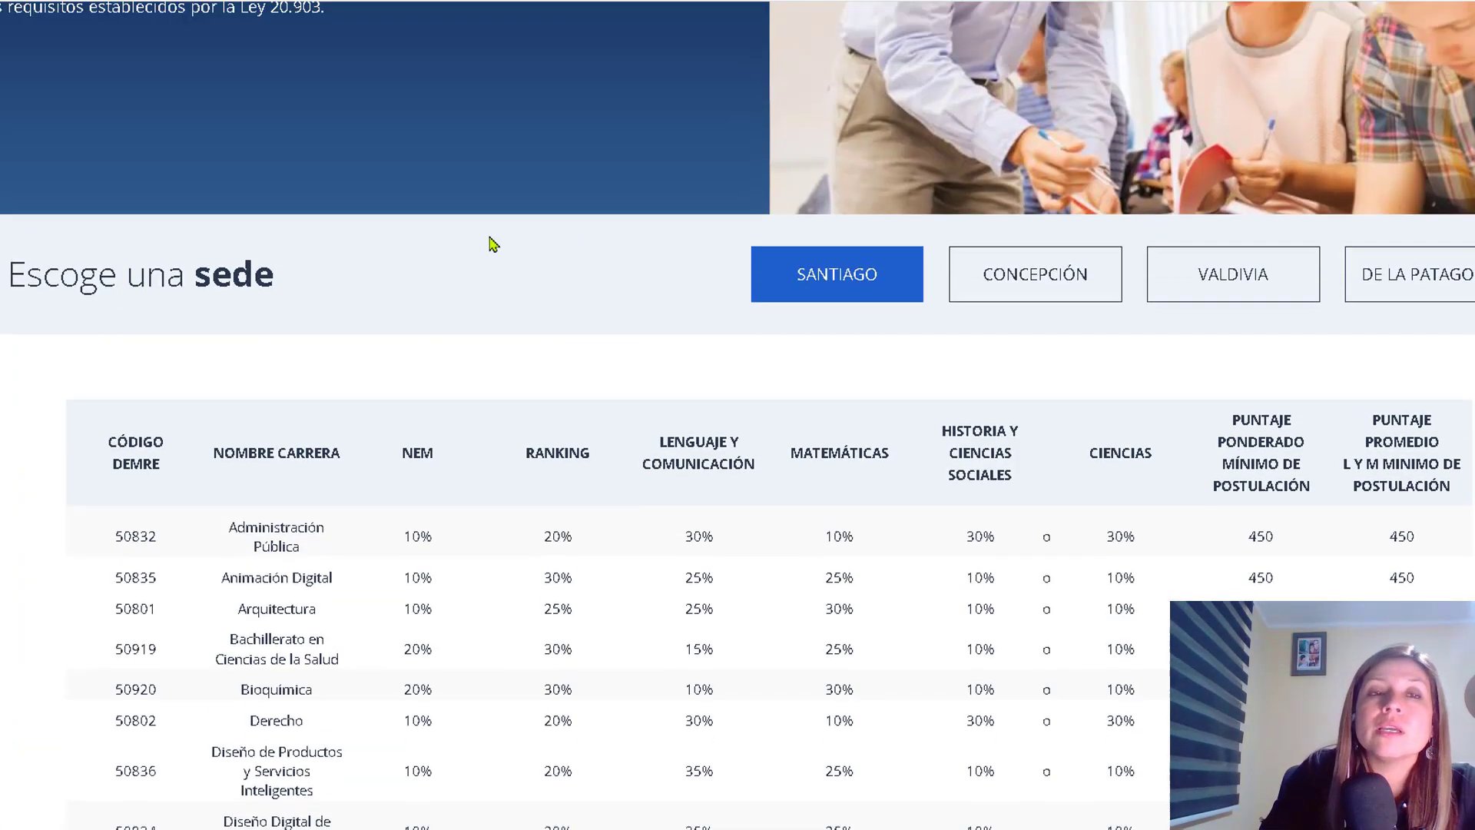
{"action": "scroll", "coordinate": [931, 518], "scroll_direction": "down", "scroll_amount": 1}
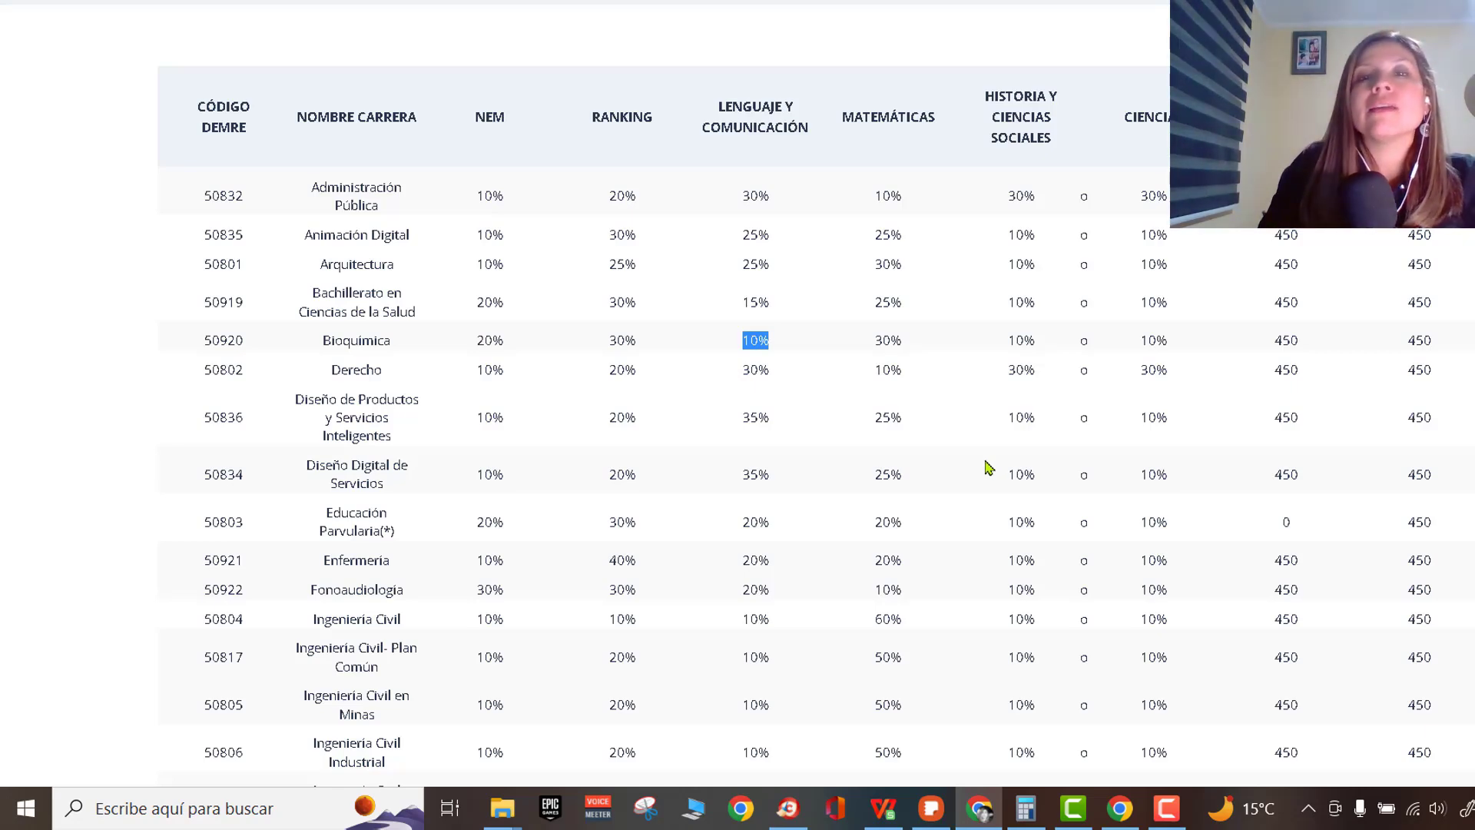
- Examine the Ponderaciones 2022 table for the Santiago campus, reviewing the weighting percentages of each career
{"action": "scroll", "coordinate": [992, 471], "scroll_direction": "up", "scroll_amount": 6}
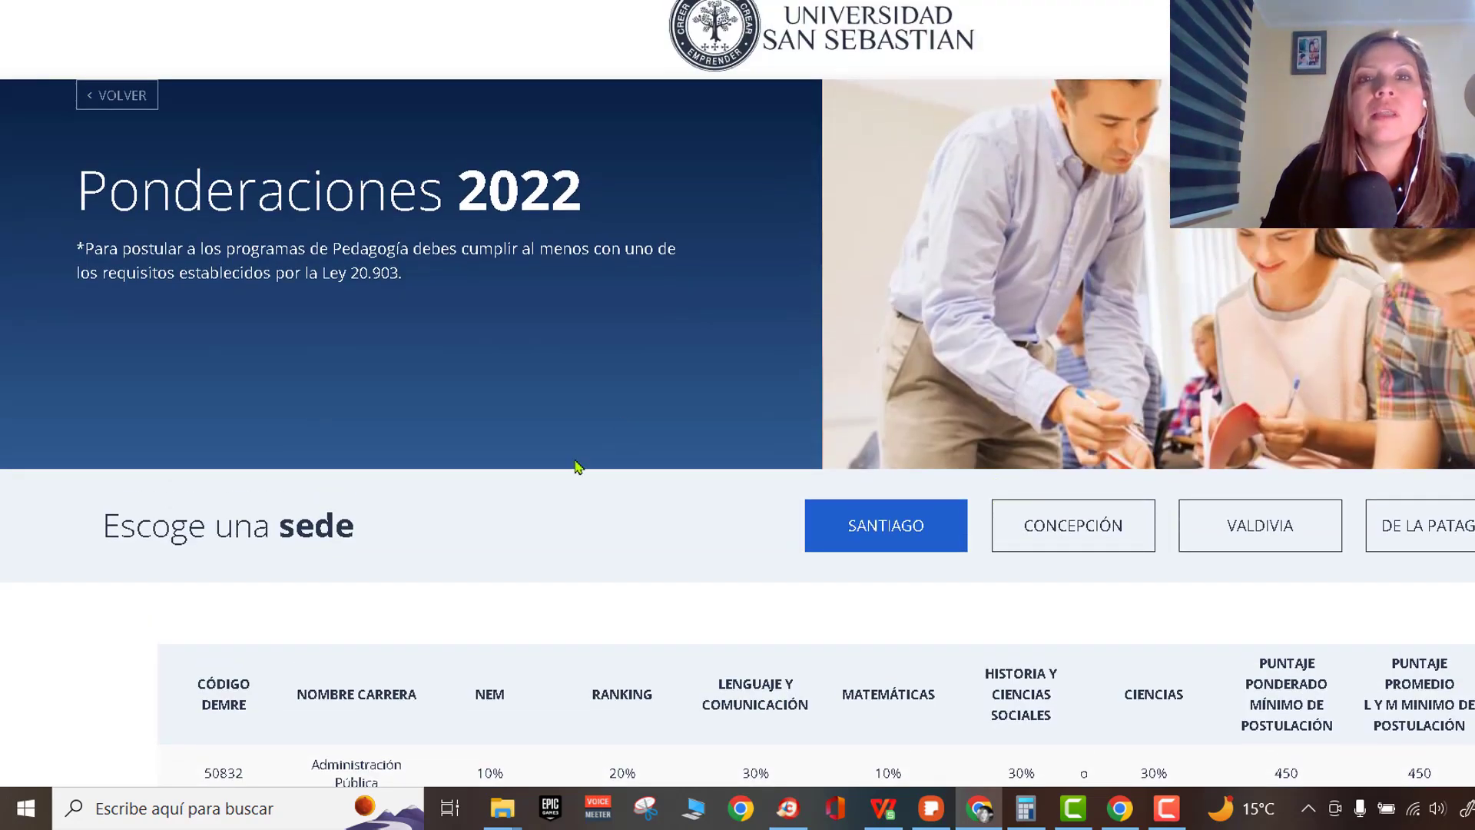
{"action": "scroll", "coordinate": [507, 492], "scroll_direction": "down", "scroll_amount": 3}
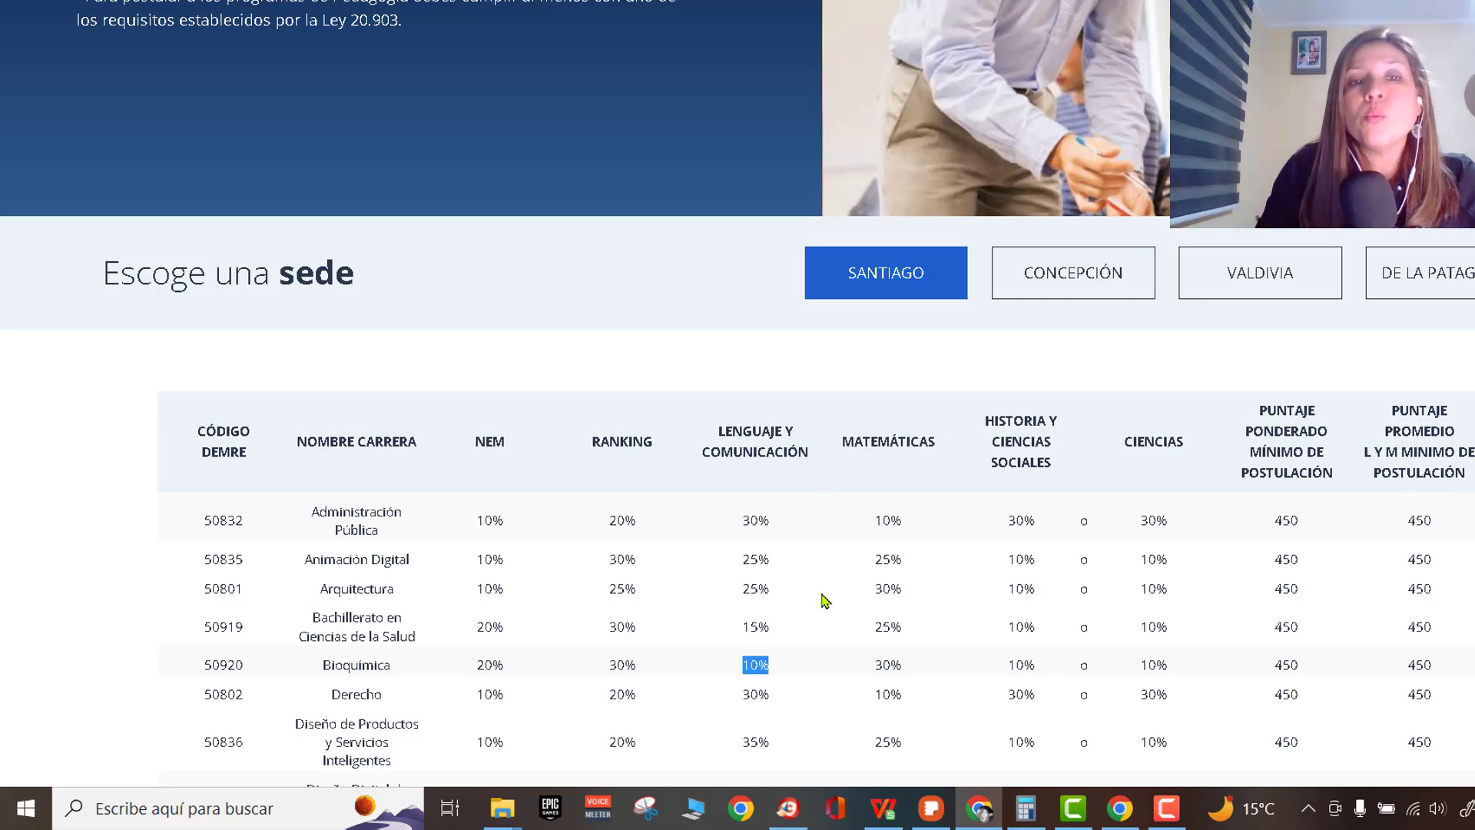
{"action": "scroll", "coordinate": [823, 596], "scroll_direction": "down", "scroll_amount": 3}
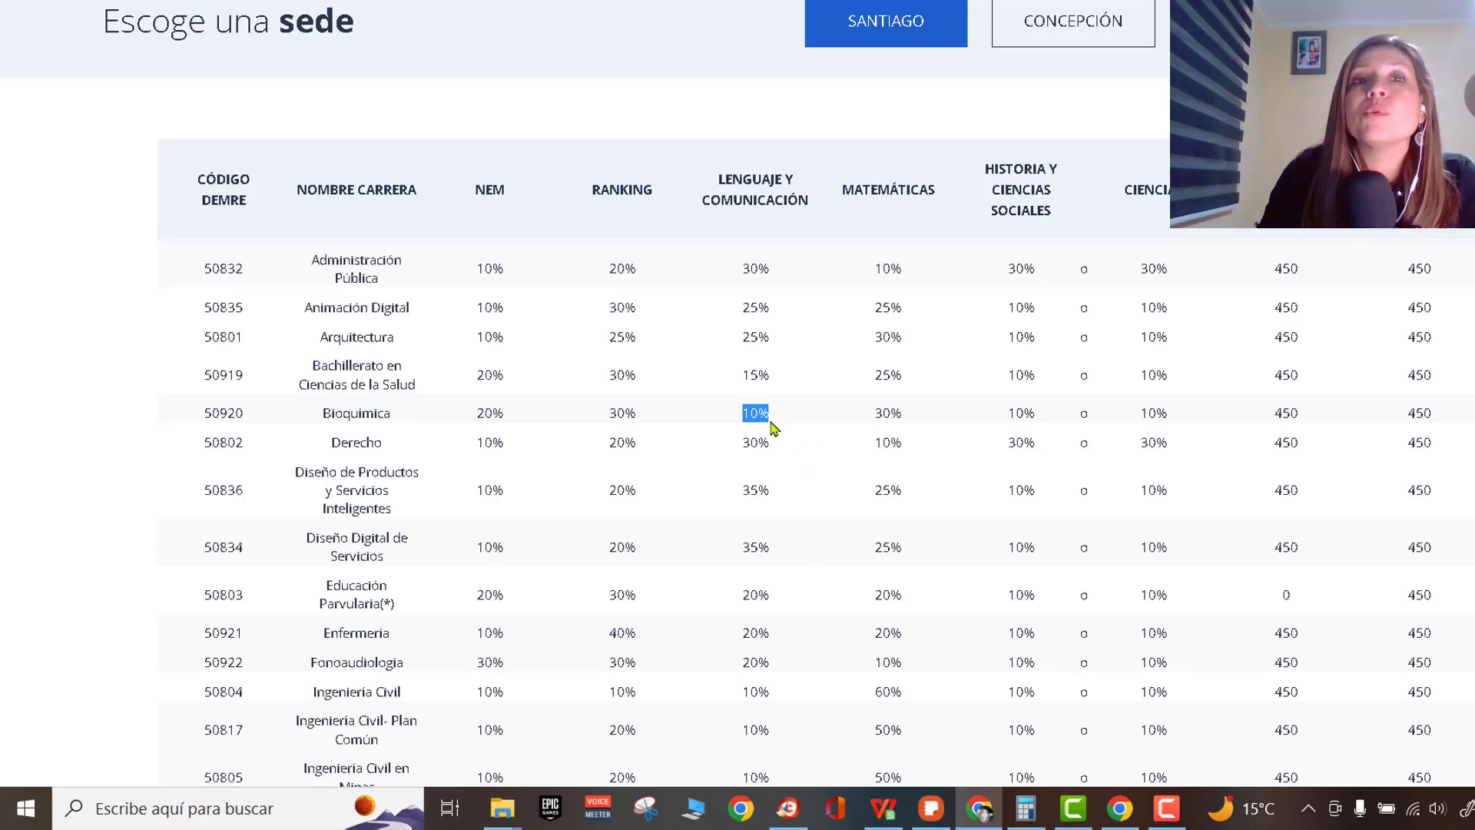
{"action": "scroll", "coordinate": [538, 466], "scroll_direction": "up", "scroll_amount": 1}
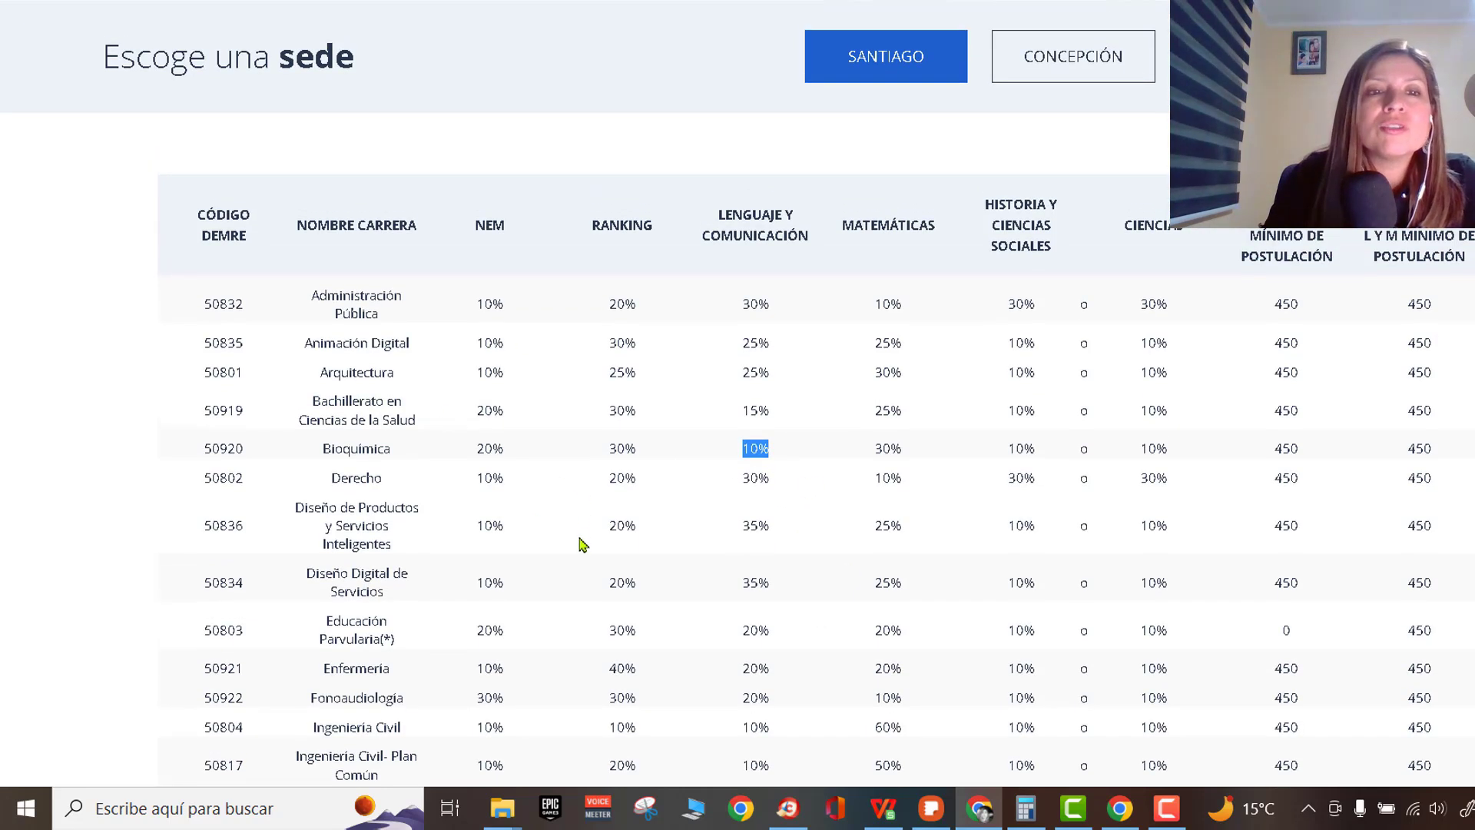
{"action": "scroll", "coordinate": [580, 578], "scroll_direction": "down", "scroll_amount": 2}
{"action": "scroll", "coordinate": [586, 577], "scroll_direction": "up", "scroll_amount": 3}
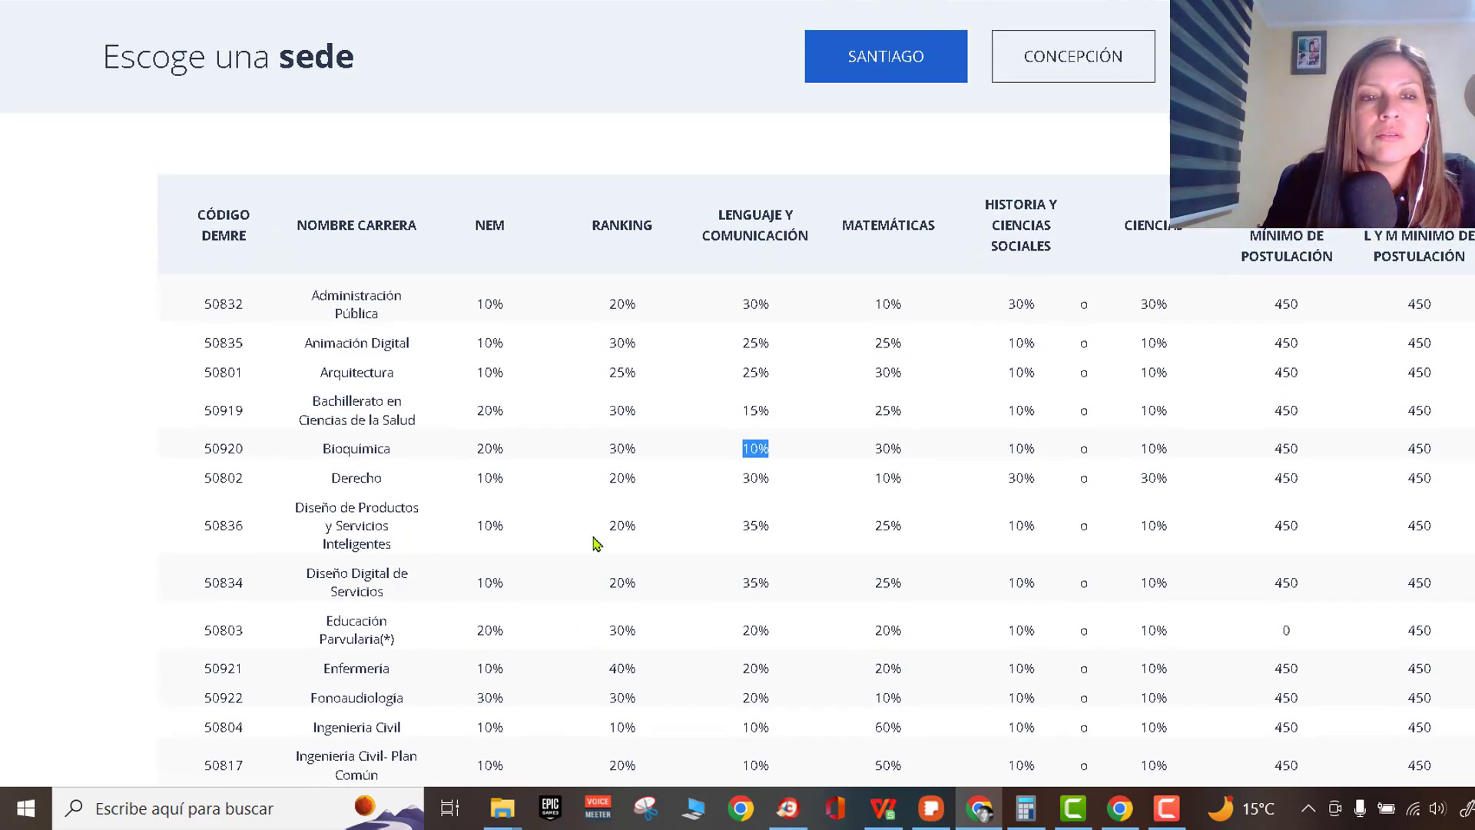
{"action": "scroll", "coordinate": [461, 614], "scroll_direction": "down", "scroll_amount": 2}
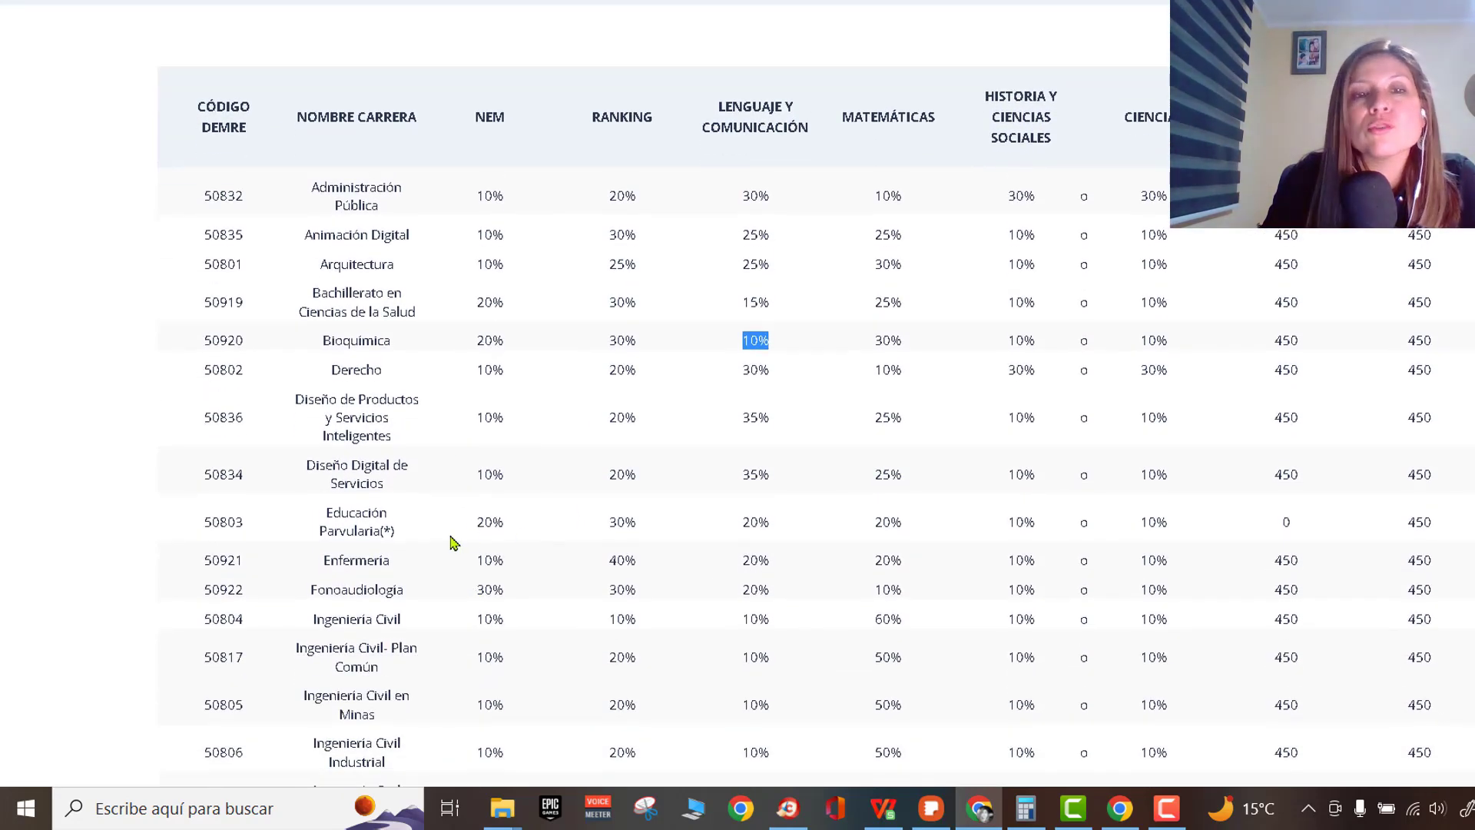
- Look up the NEM weighting for Educación Parvularia and enter it as 20% in cell B30 of the first spreadsheet table
{"action": "left_click", "coordinate": [479, 524]}
{"action": "scroll", "coordinate": [484, 530], "scroll_direction": "up", "scroll_amount": 2}
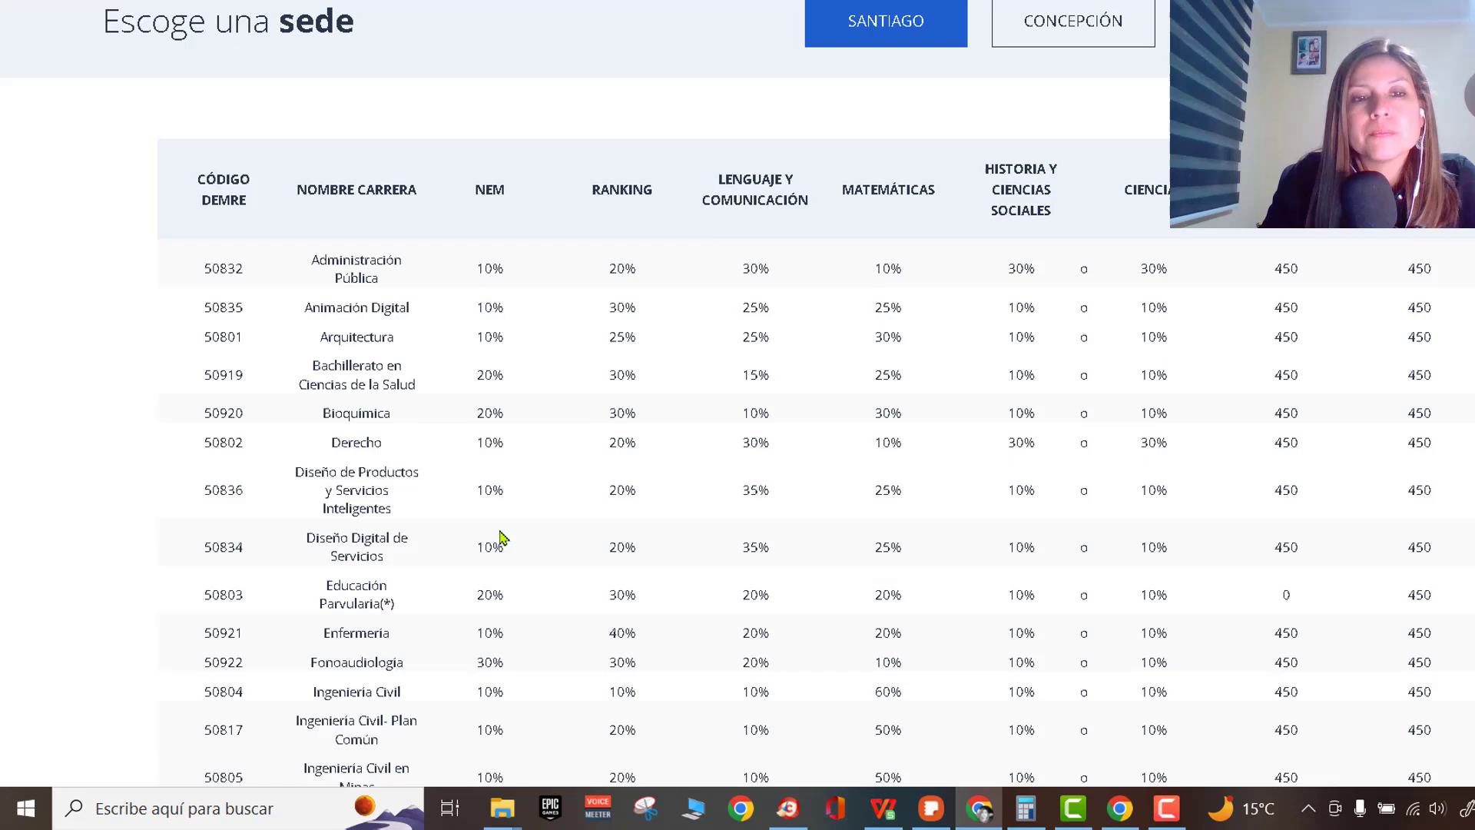
{"action": "double_click", "coordinate": [482, 597]}
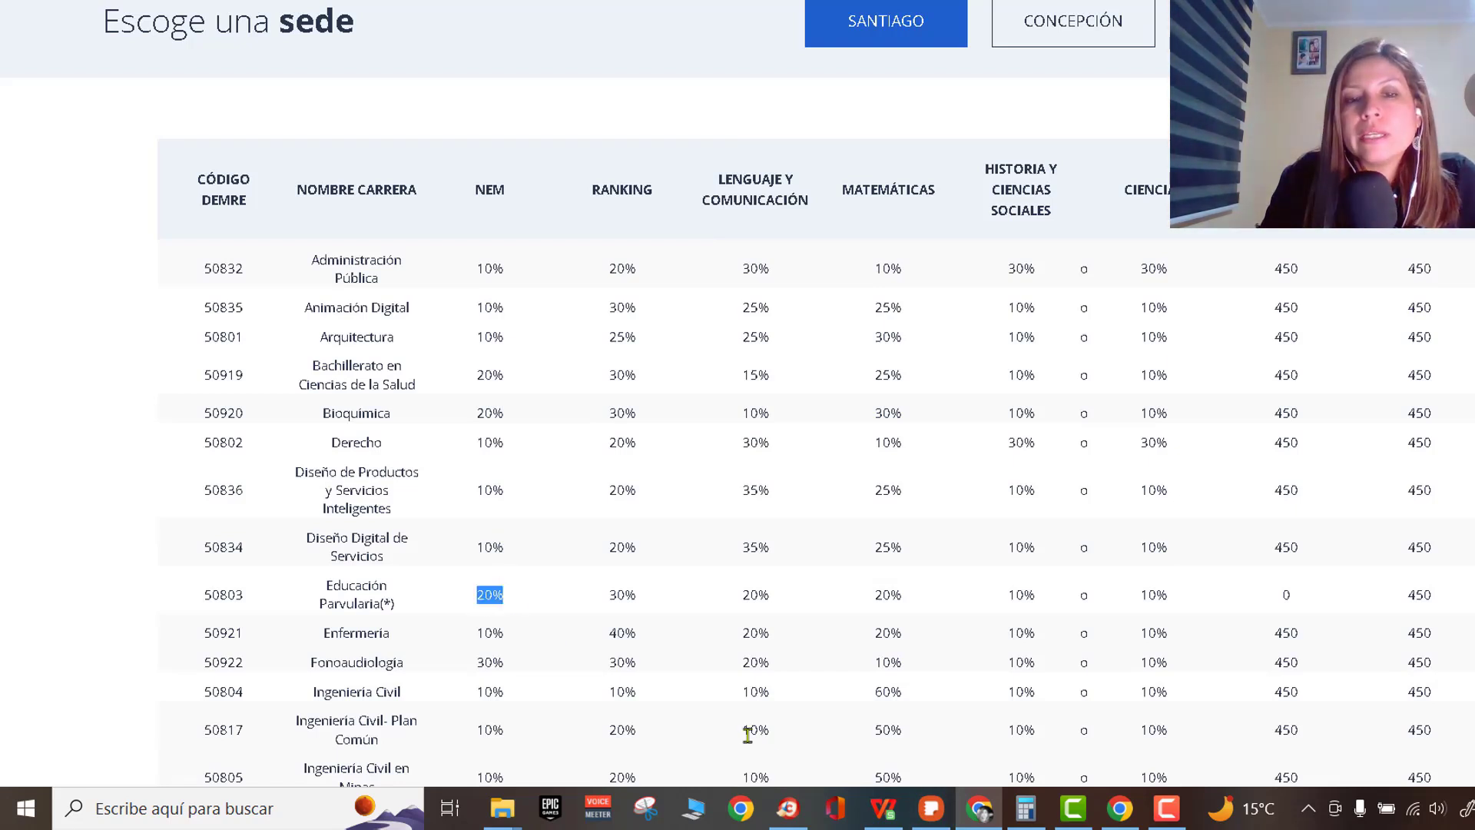
{"action": "left_click", "coordinate": [884, 807]}
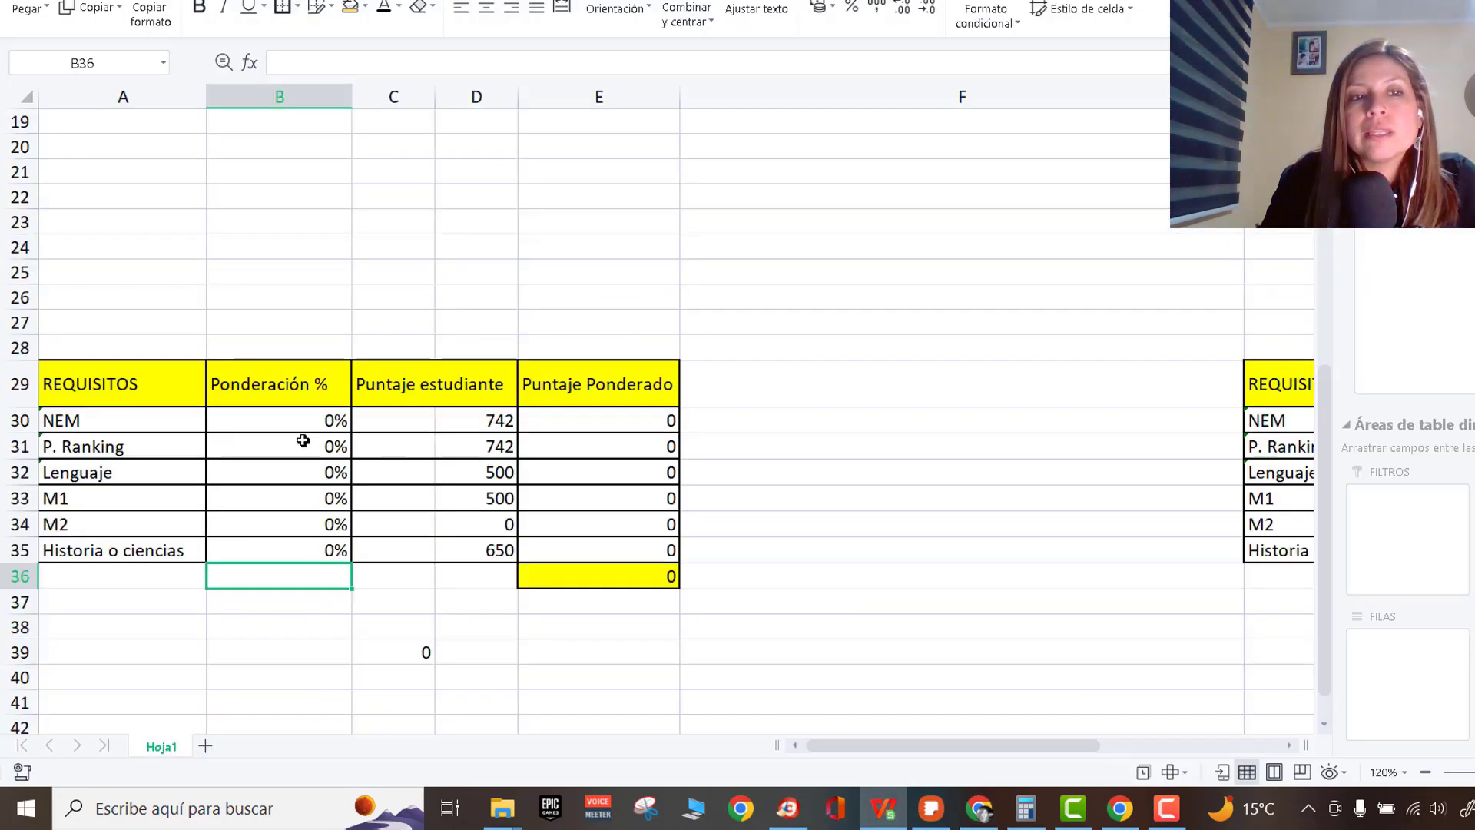
{"action": "double_click", "coordinate": [333, 419]}
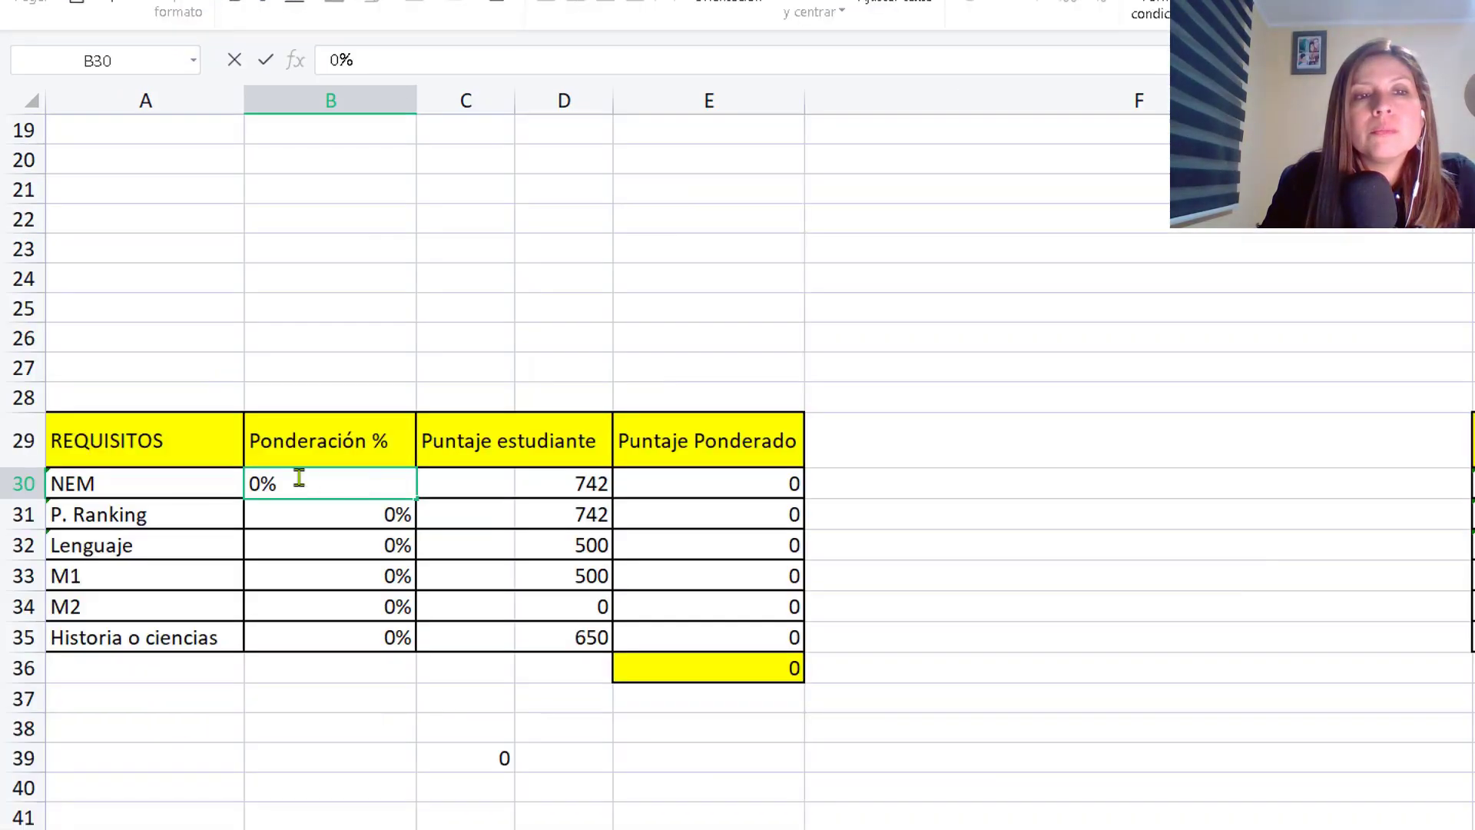
{"action": "left_click", "coordinate": [265, 486]}
{"action": "key", "text": "BackSpace"}
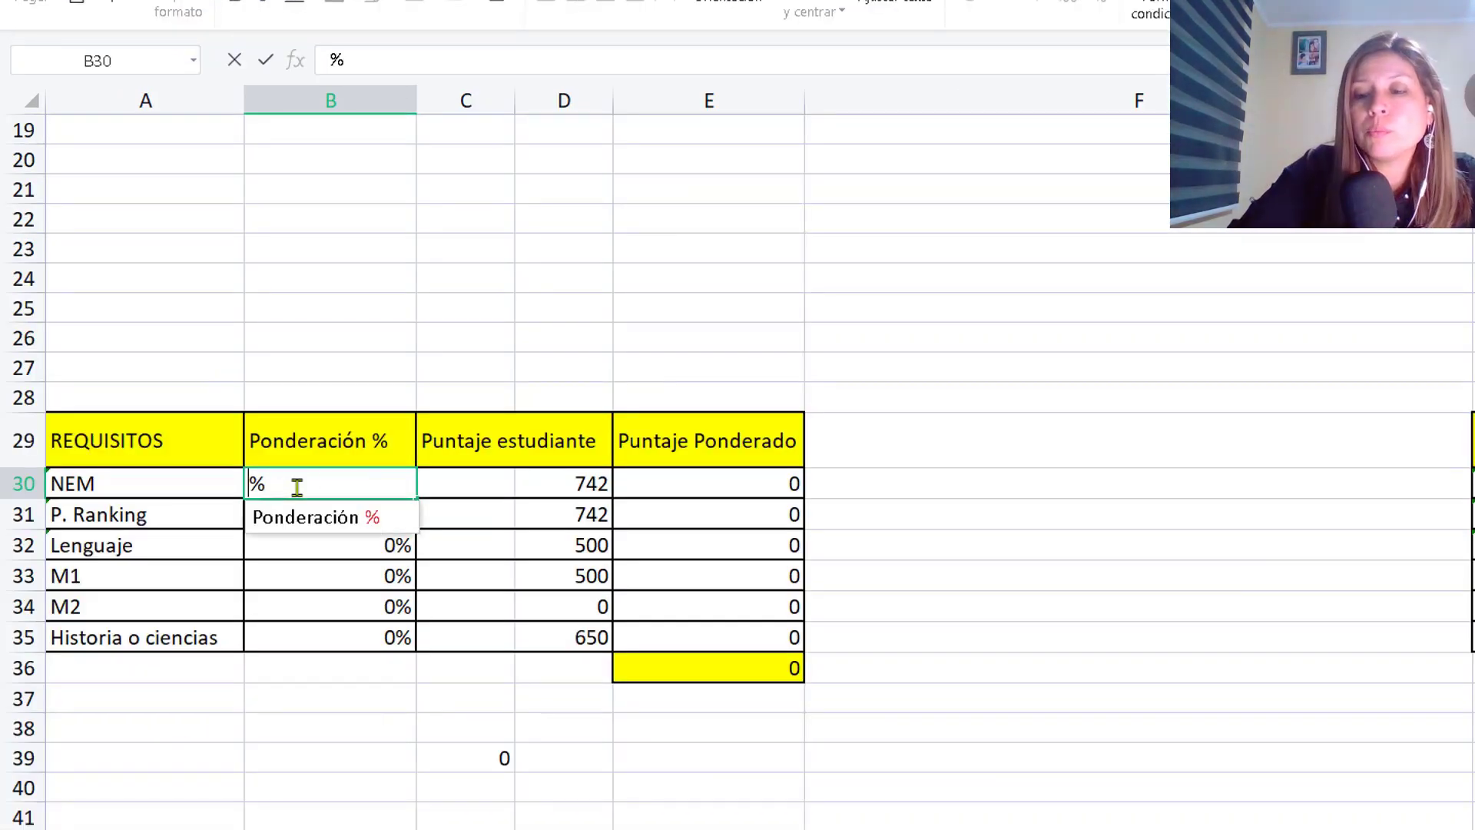
{"action": "type", "text": "20"}
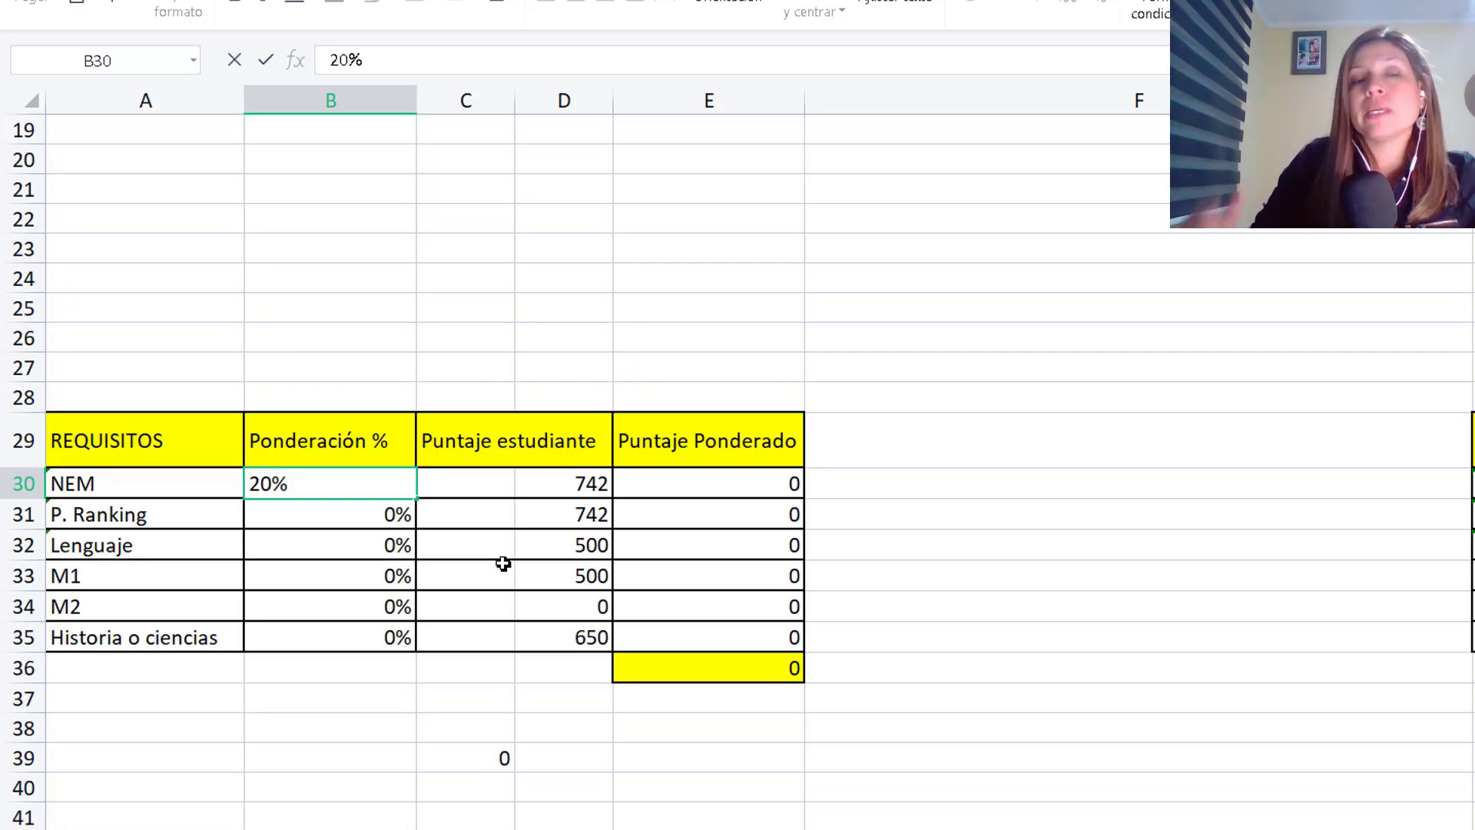
{"action": "key", "text": "Return"}
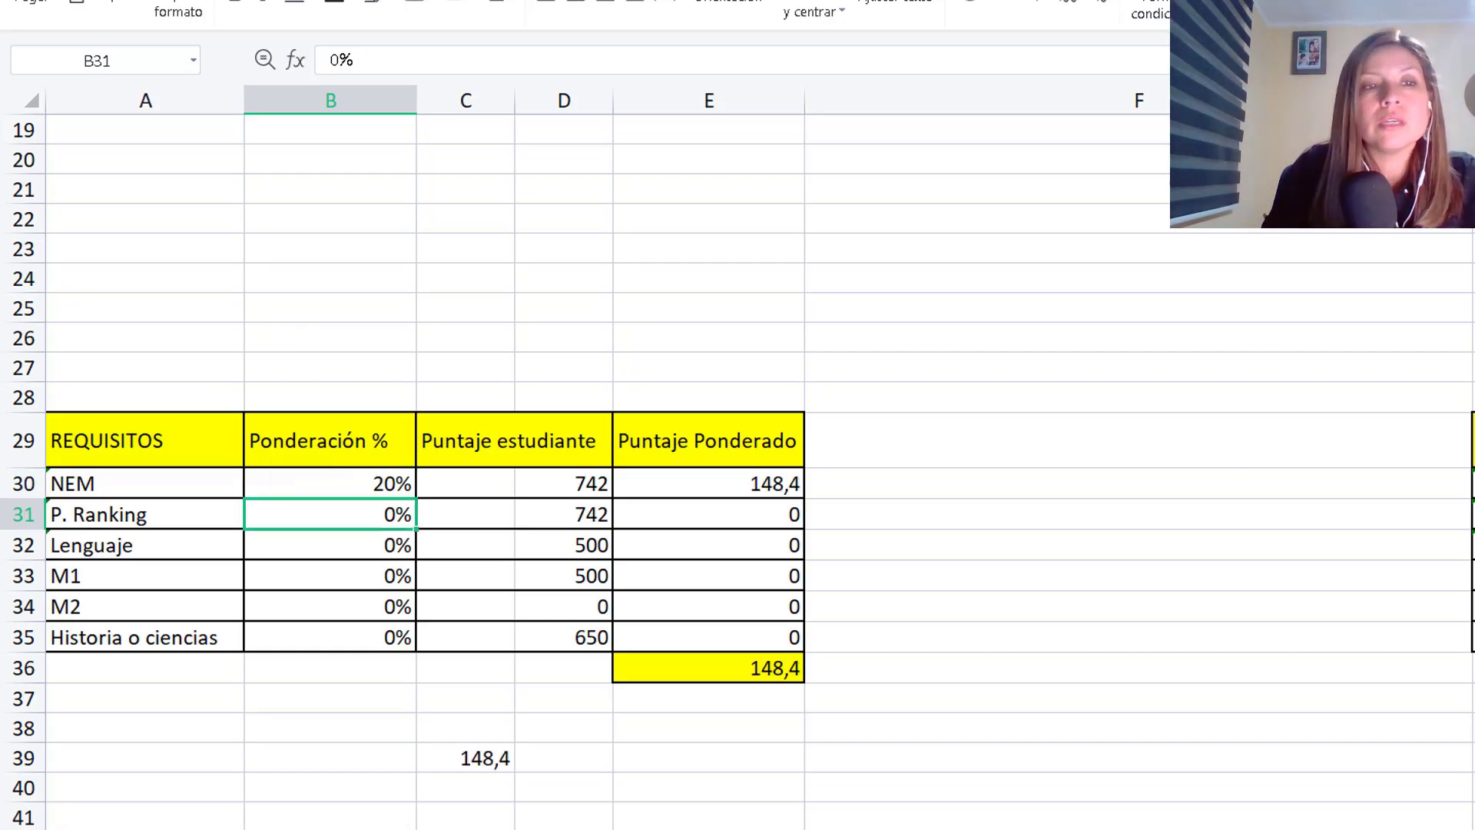
- Look up the Ranking weighting for Educación Parvularia on the university page and enter 30% for P. Ranking in B31
{"action": "key", "text": "alt+Tab"}
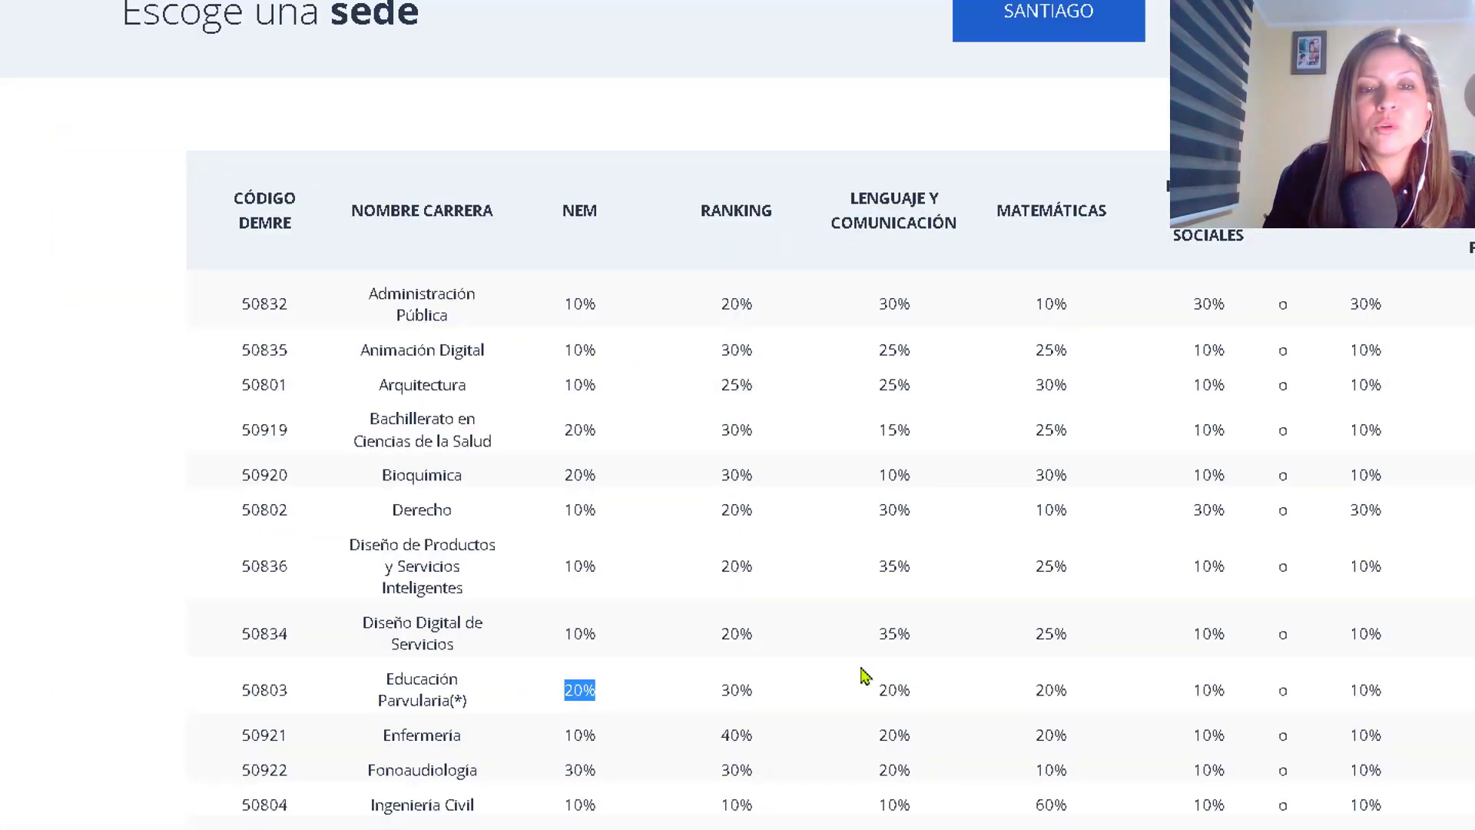
{"action": "left_click_drag", "start_coordinate": [707, 691], "coordinate": [771, 689]}
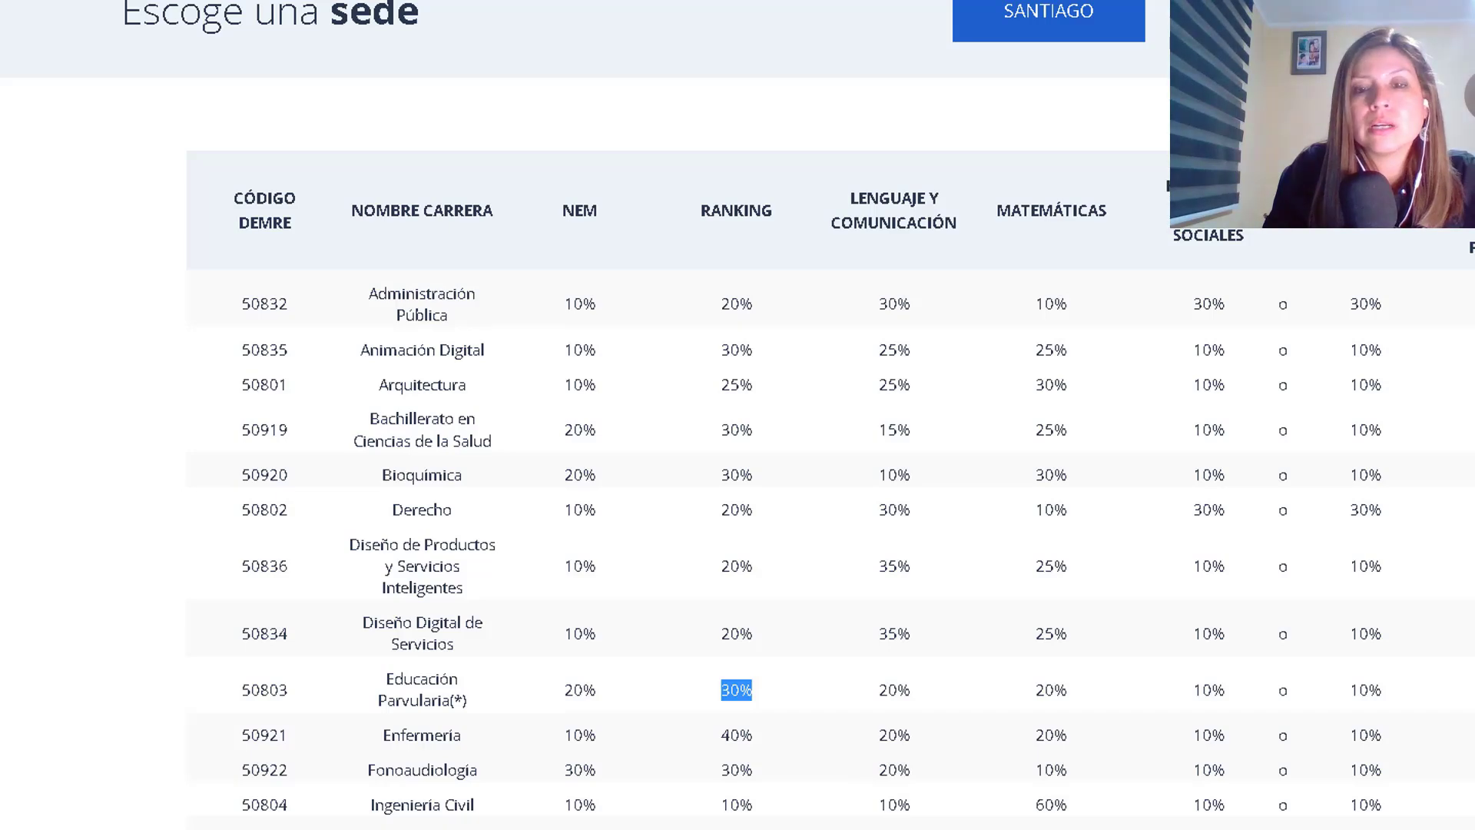
{"action": "key", "text": "alt+Tab"}
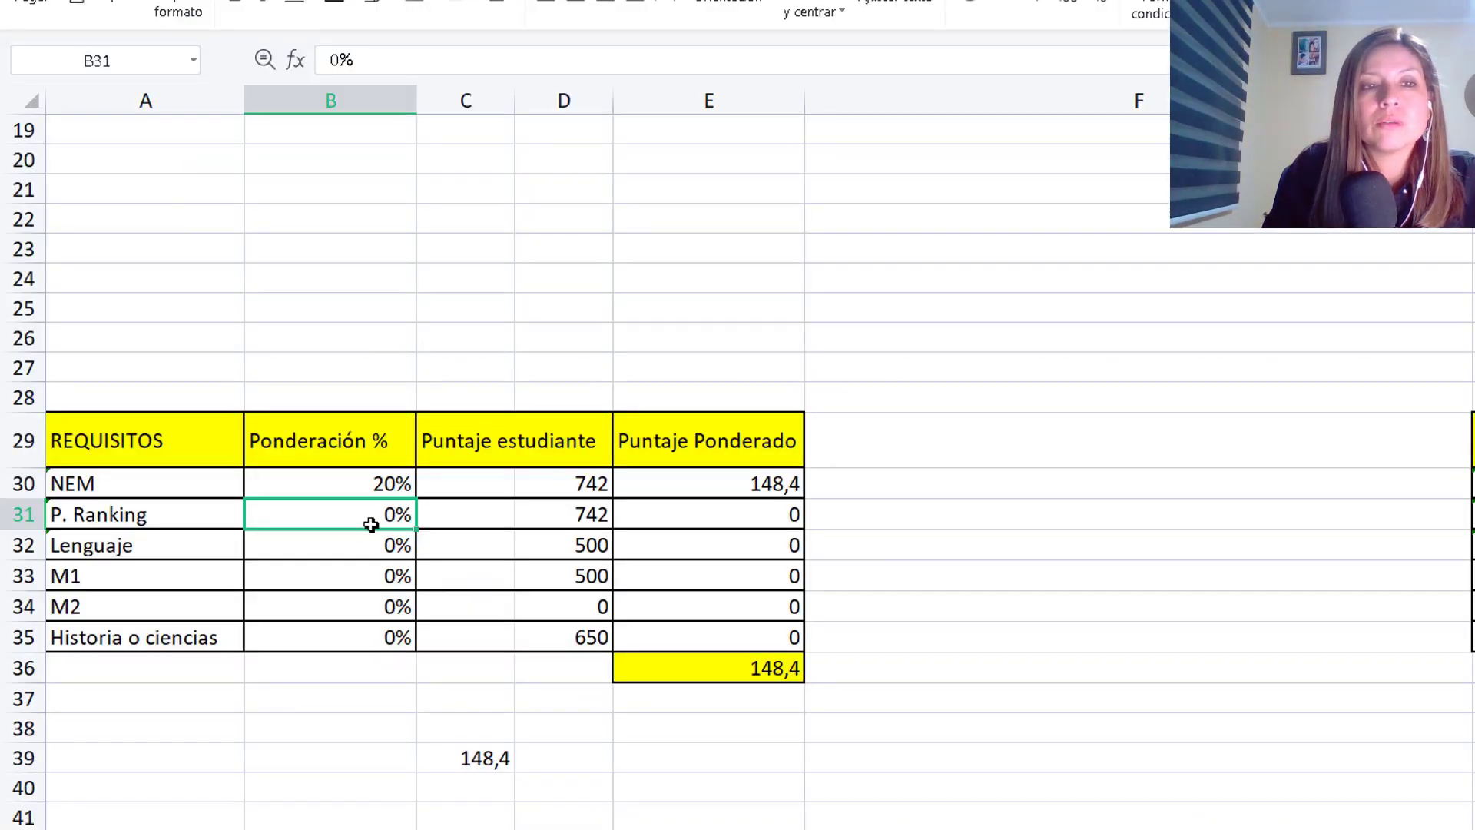
{"action": "double_click", "coordinate": [397, 516]}
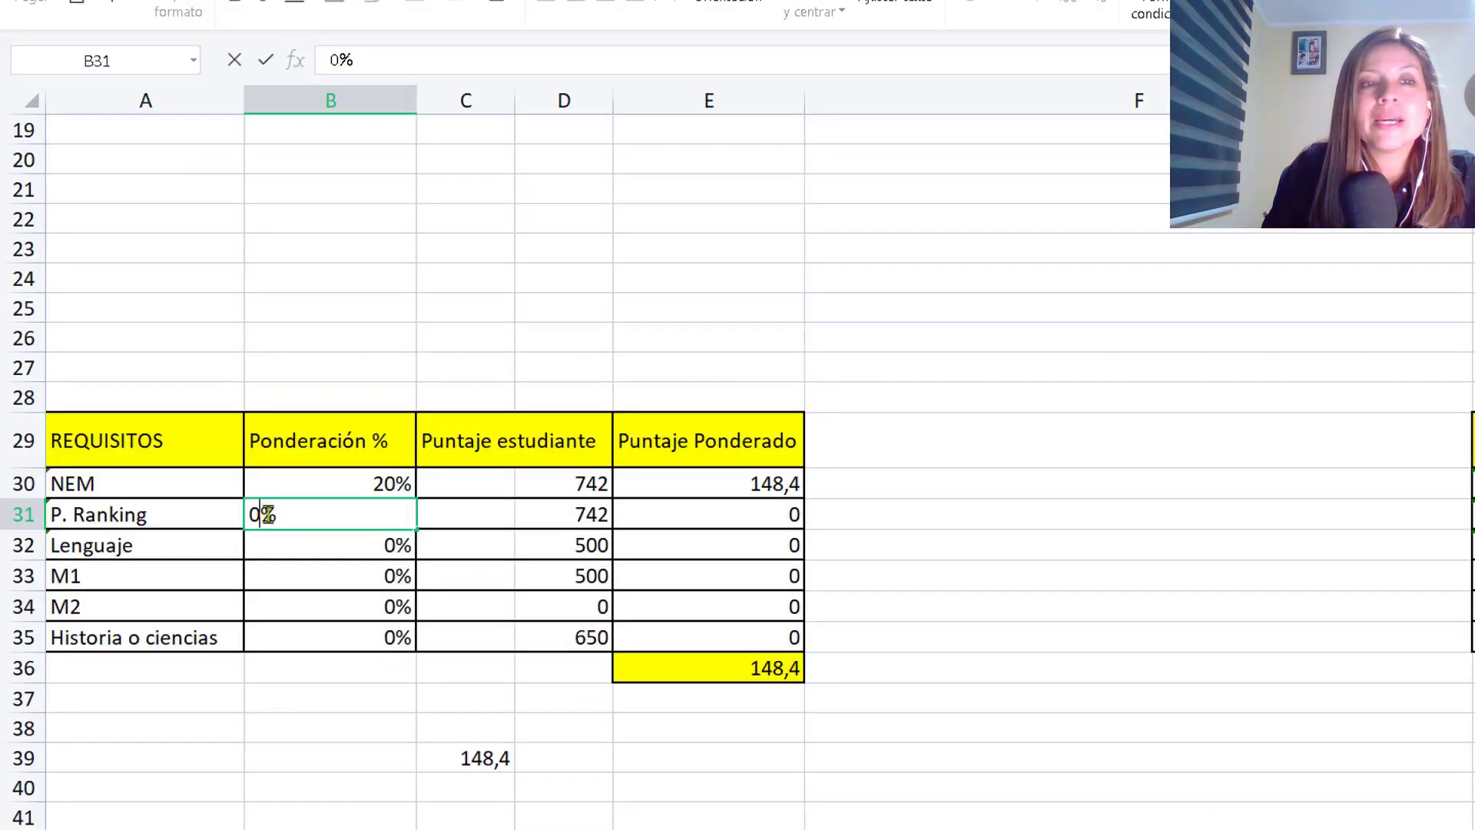
{"action": "key", "text": "BackSpace"}
{"action": "type", "text": "30"}
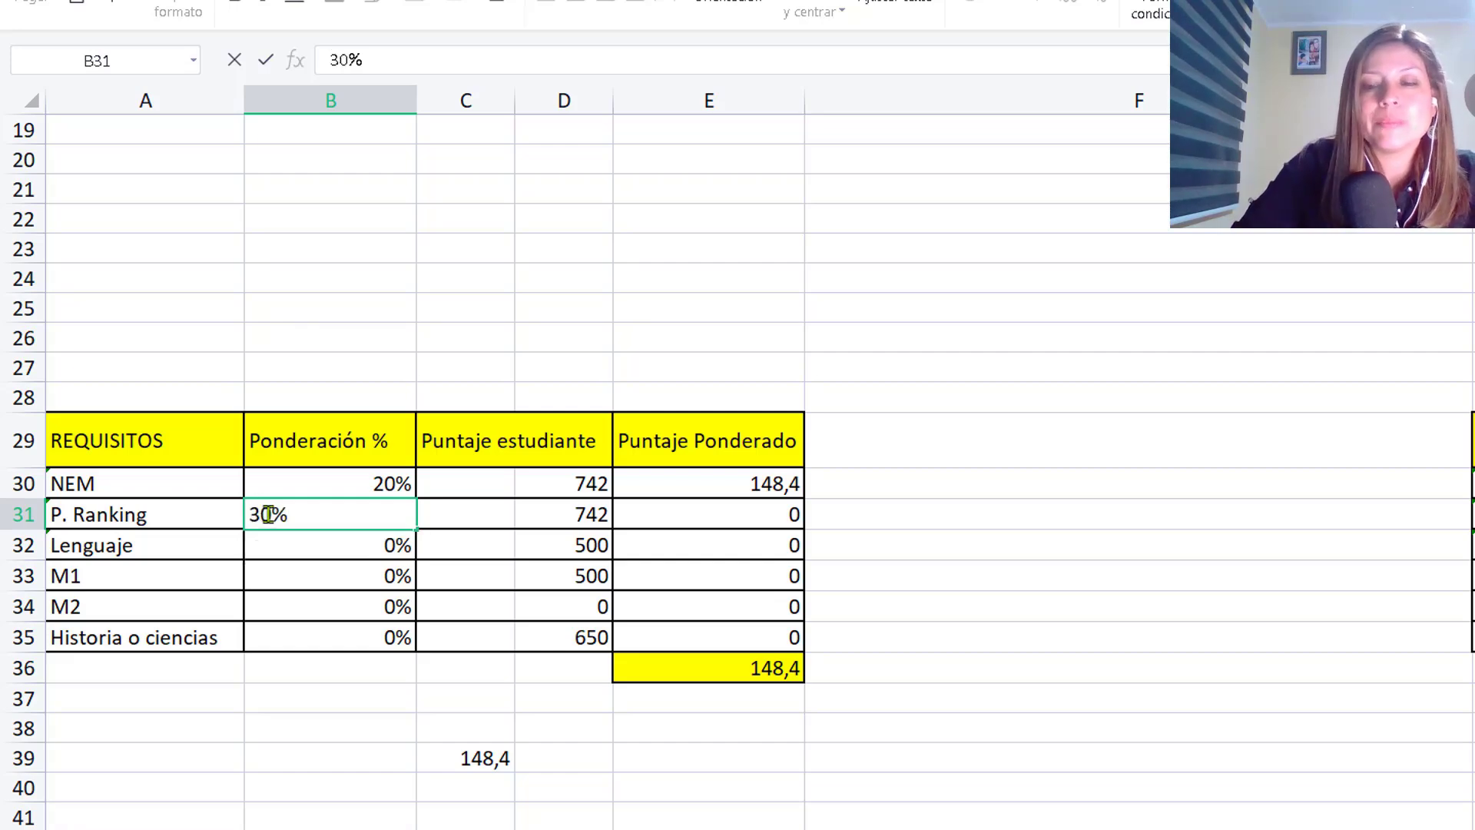
{"action": "key", "text": "Return"}
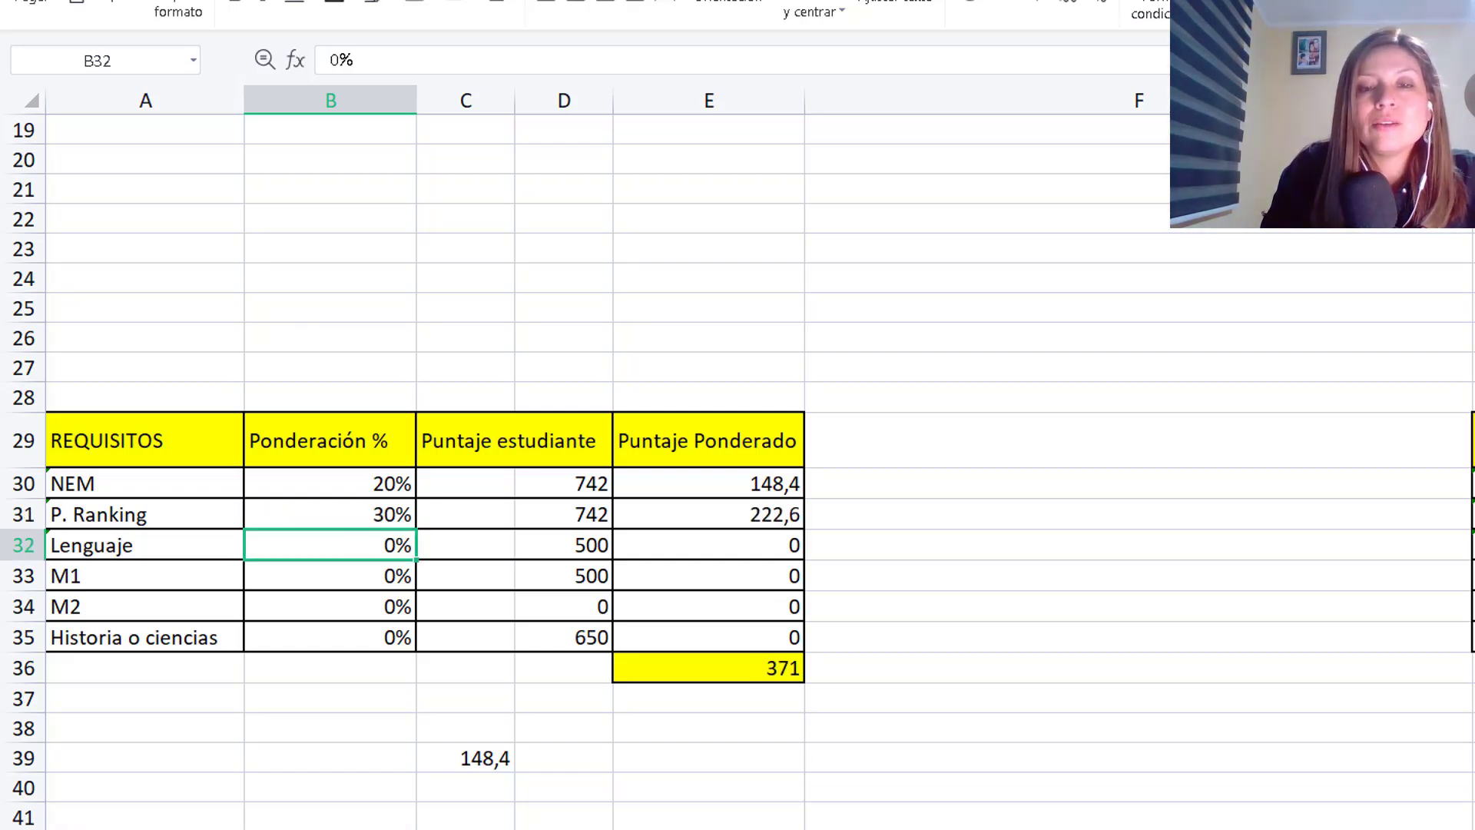
- Look up the Lenguaje y Comunicación weighting for Educación Parvularia and enter 20% for Lenguaje in B32
{"action": "key", "text": "alt+Tab"}
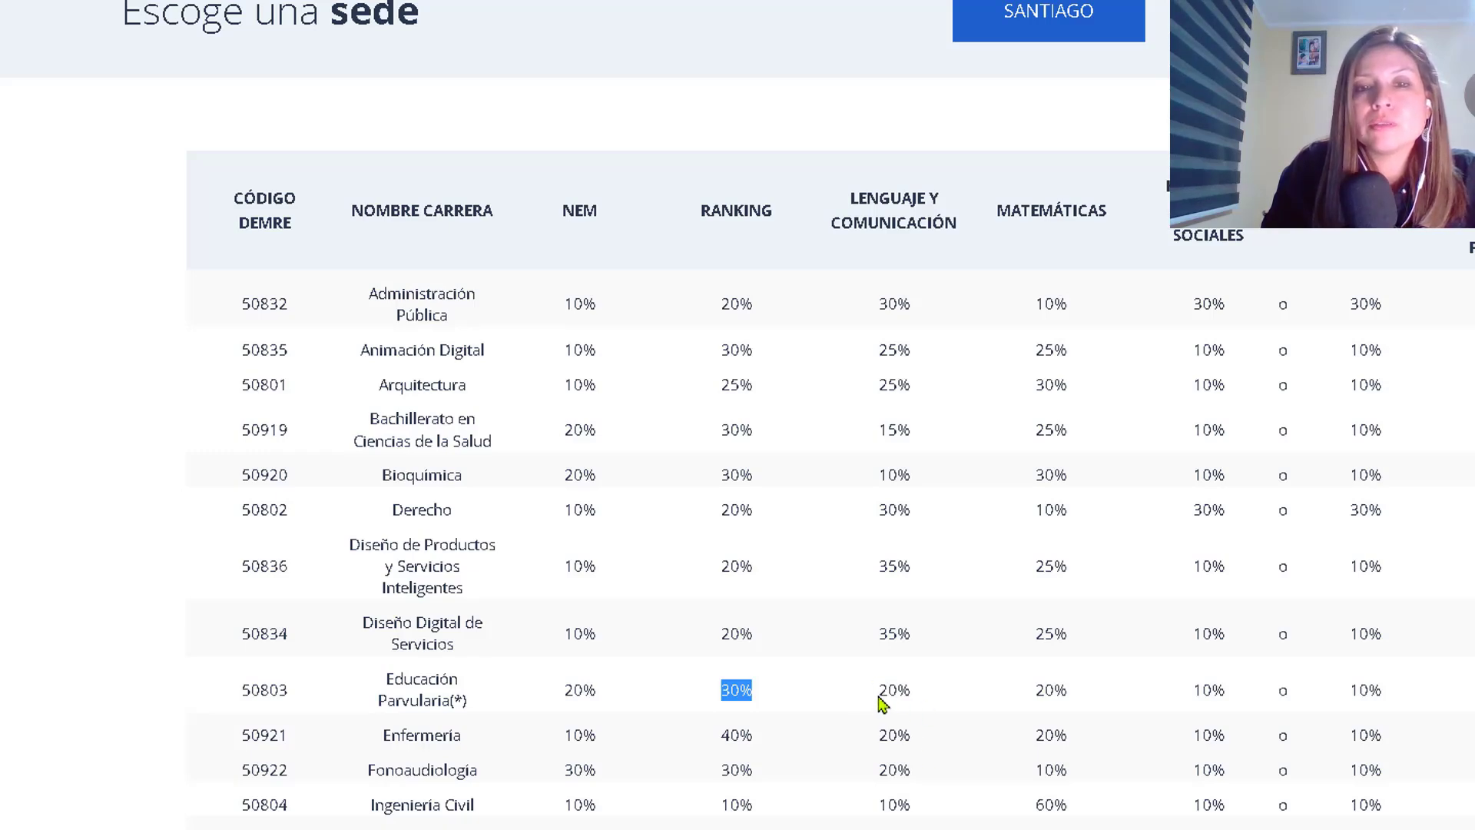
{"action": "left_click_drag", "start_coordinate": [878, 692], "coordinate": [936, 699]}
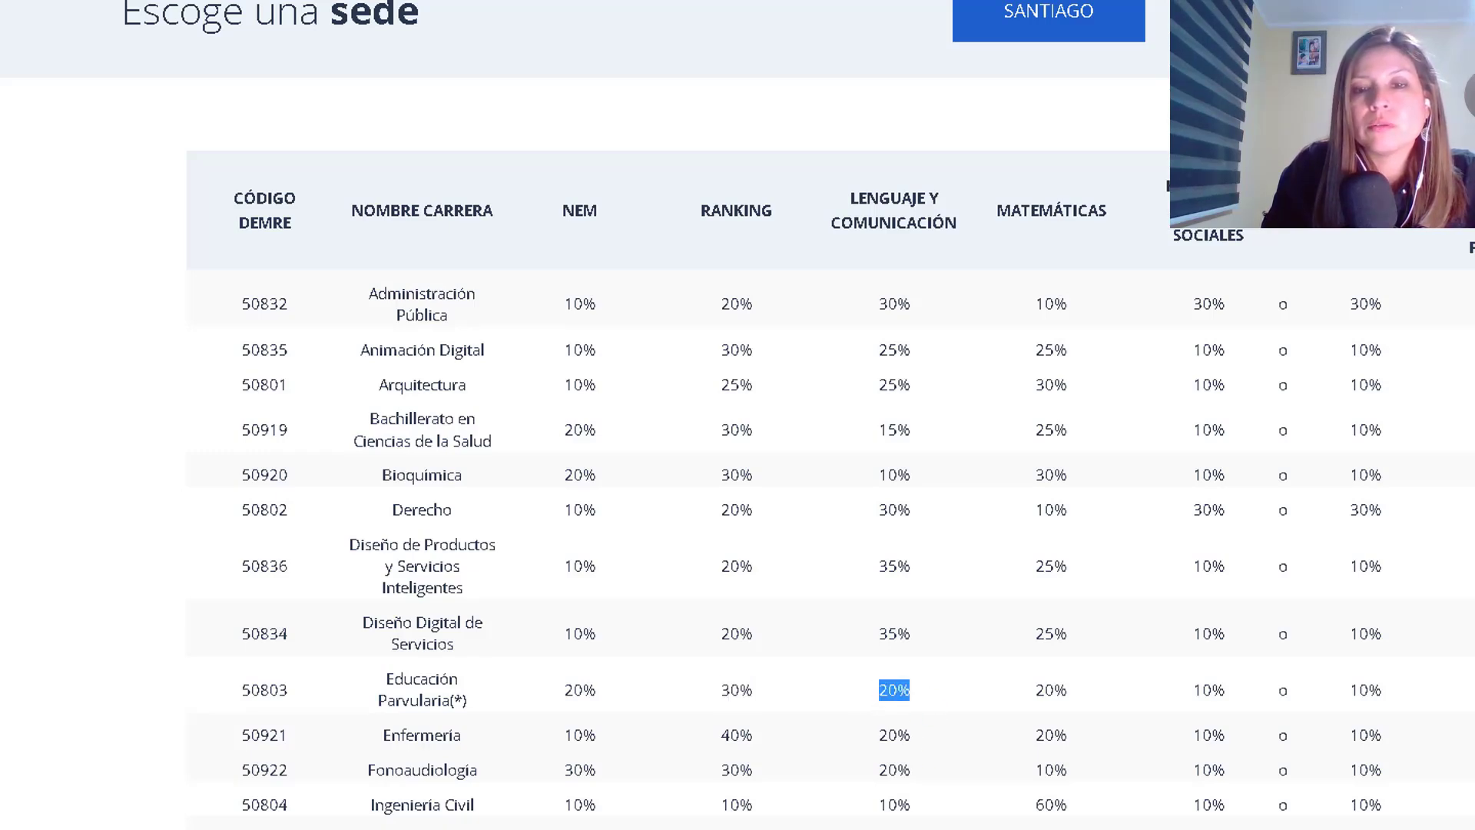
{"action": "key", "text": "alt+Tab"}
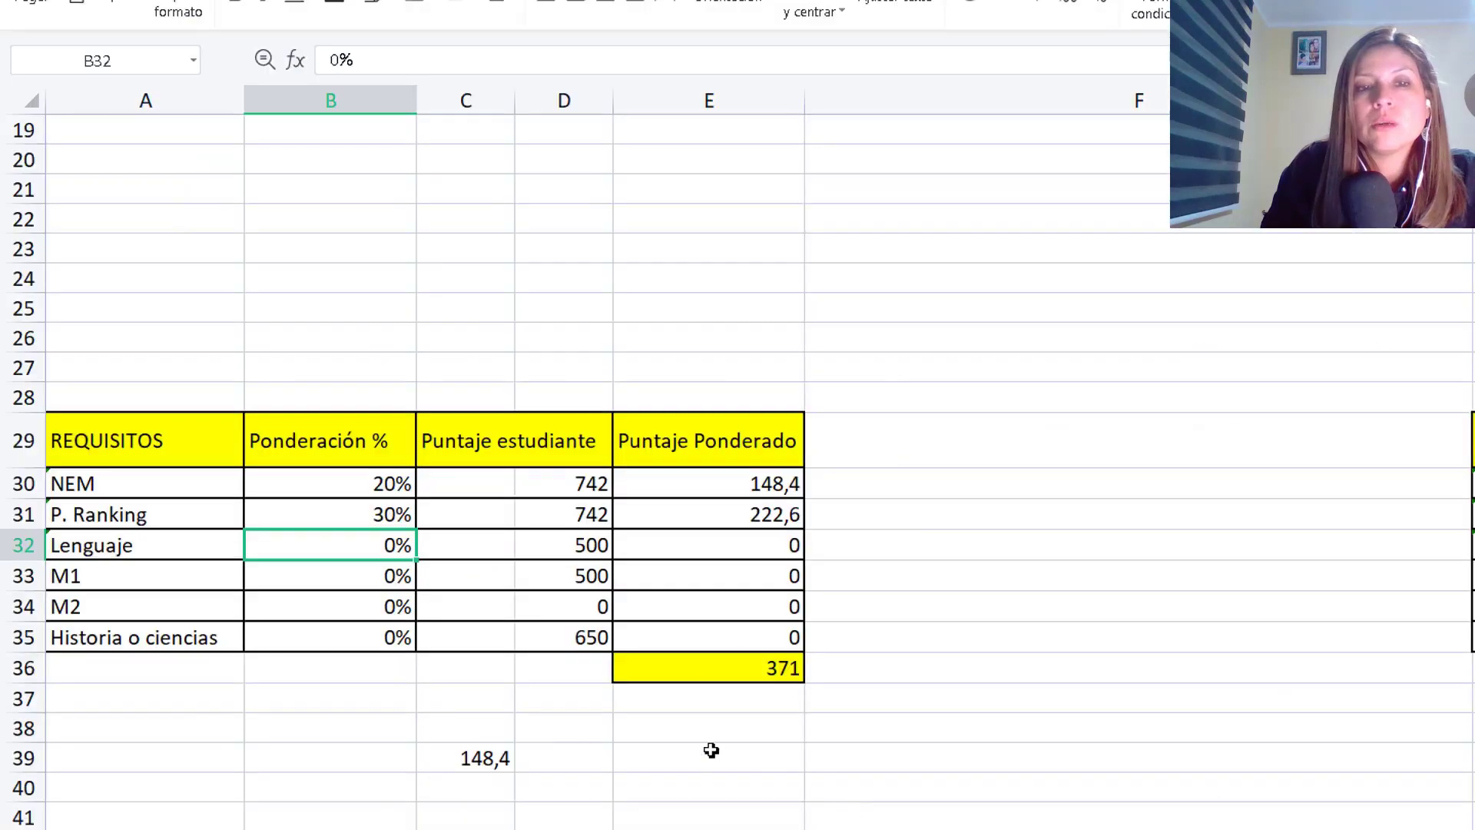
{"action": "double_click", "coordinate": [385, 549]}
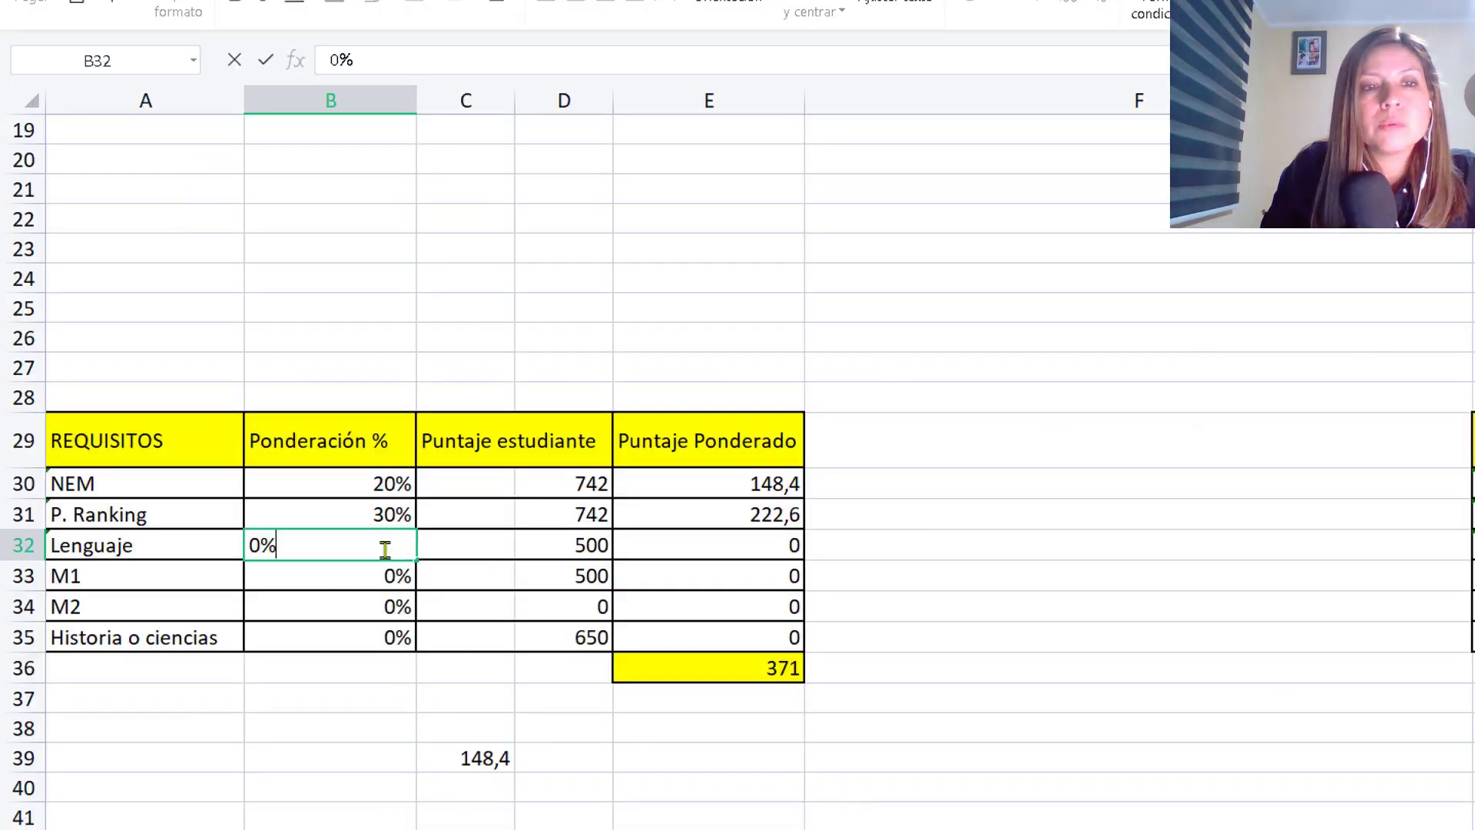
{"action": "left_click", "coordinate": [259, 546]}
{"action": "key", "text": "BackSpace"}
{"action": "type", "text": "20"}
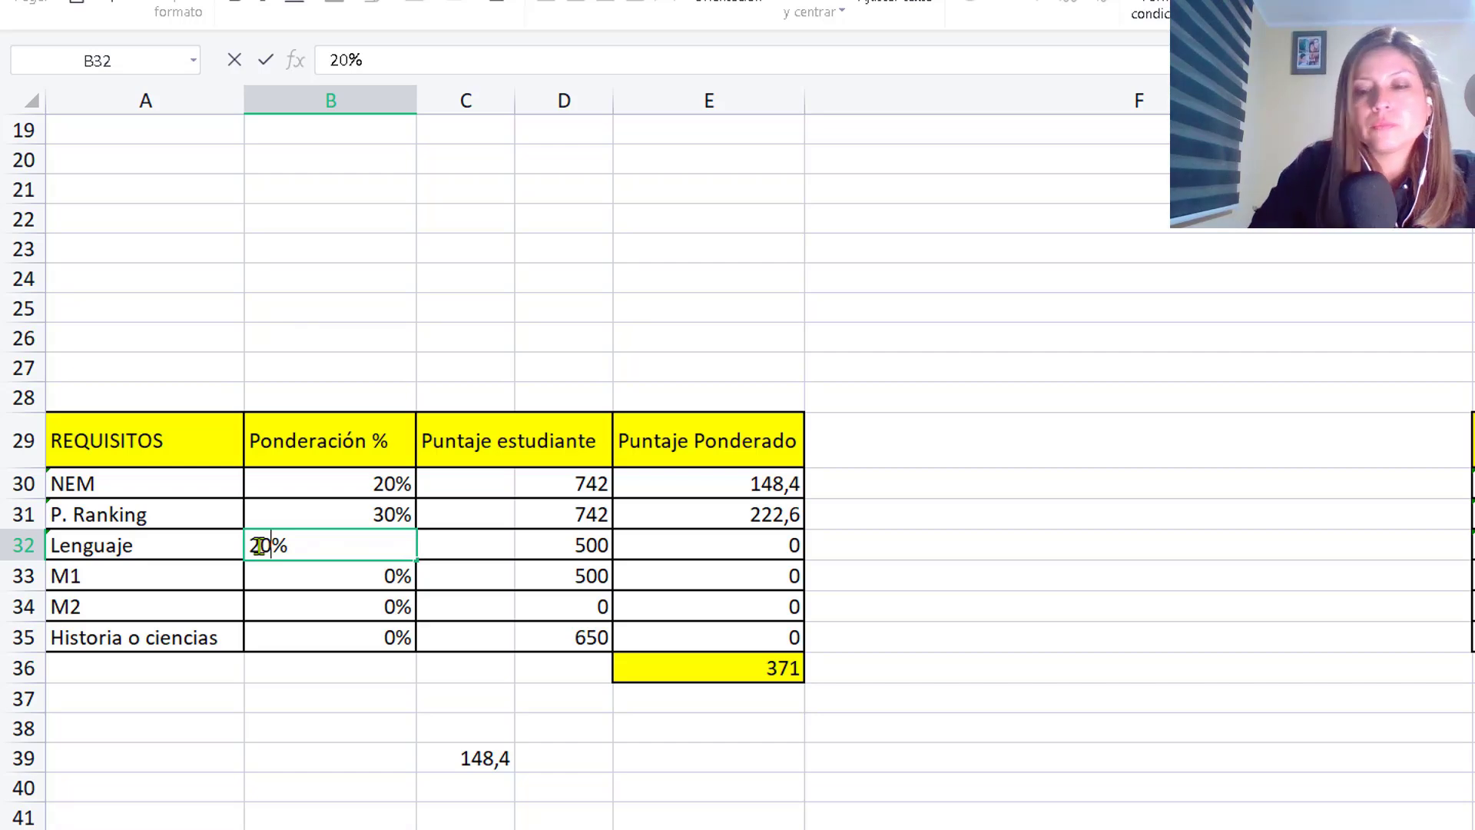
{"action": "key", "text": "Return"}
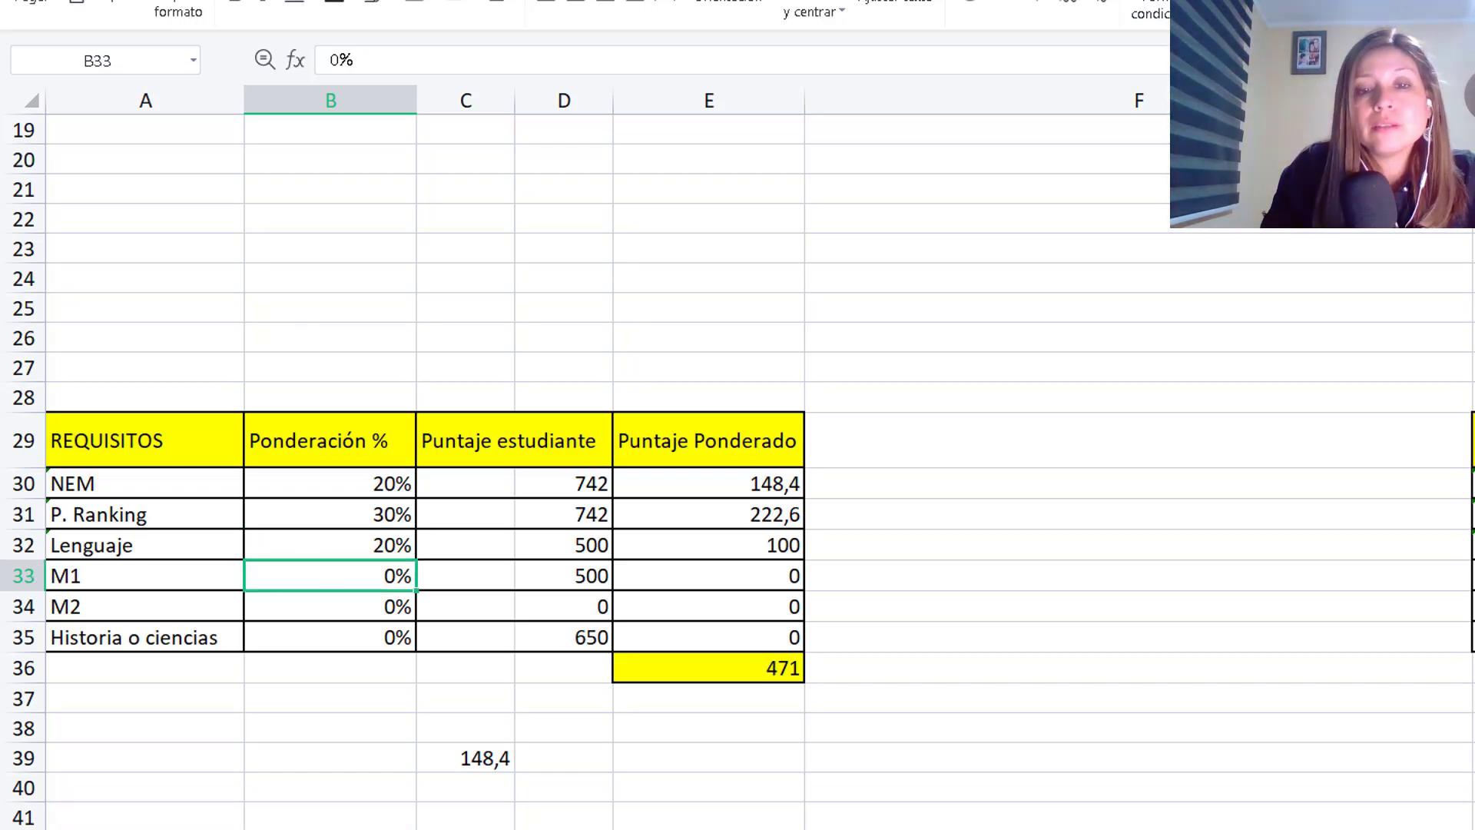
- Look up the Matemáticas weighting for Educación Parvularia on the university page and enter 20% for M1 in B33
{"action": "key", "text": "alt+Tab"}
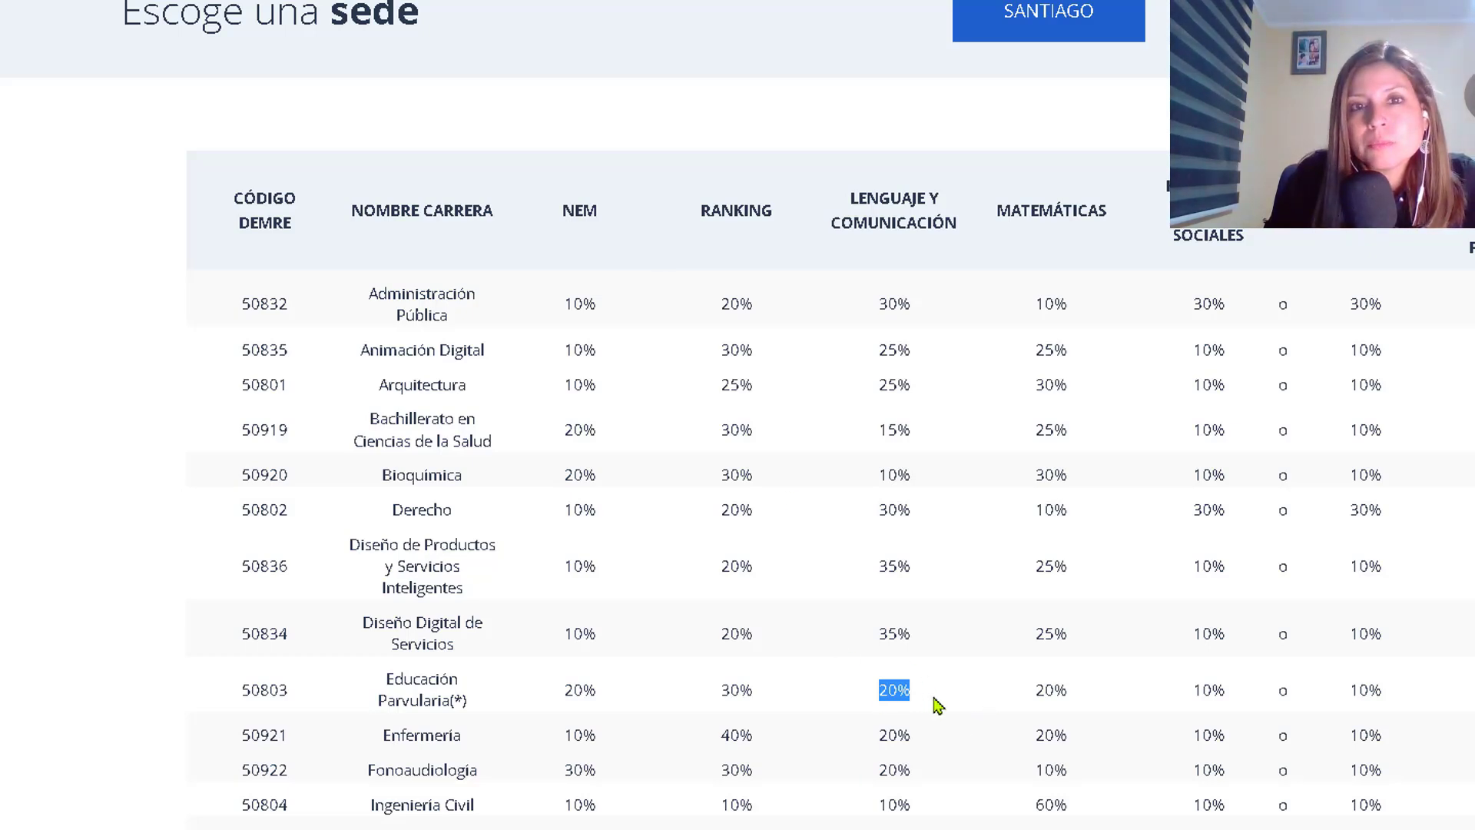
{"action": "key", "text": "alt+Tab"}
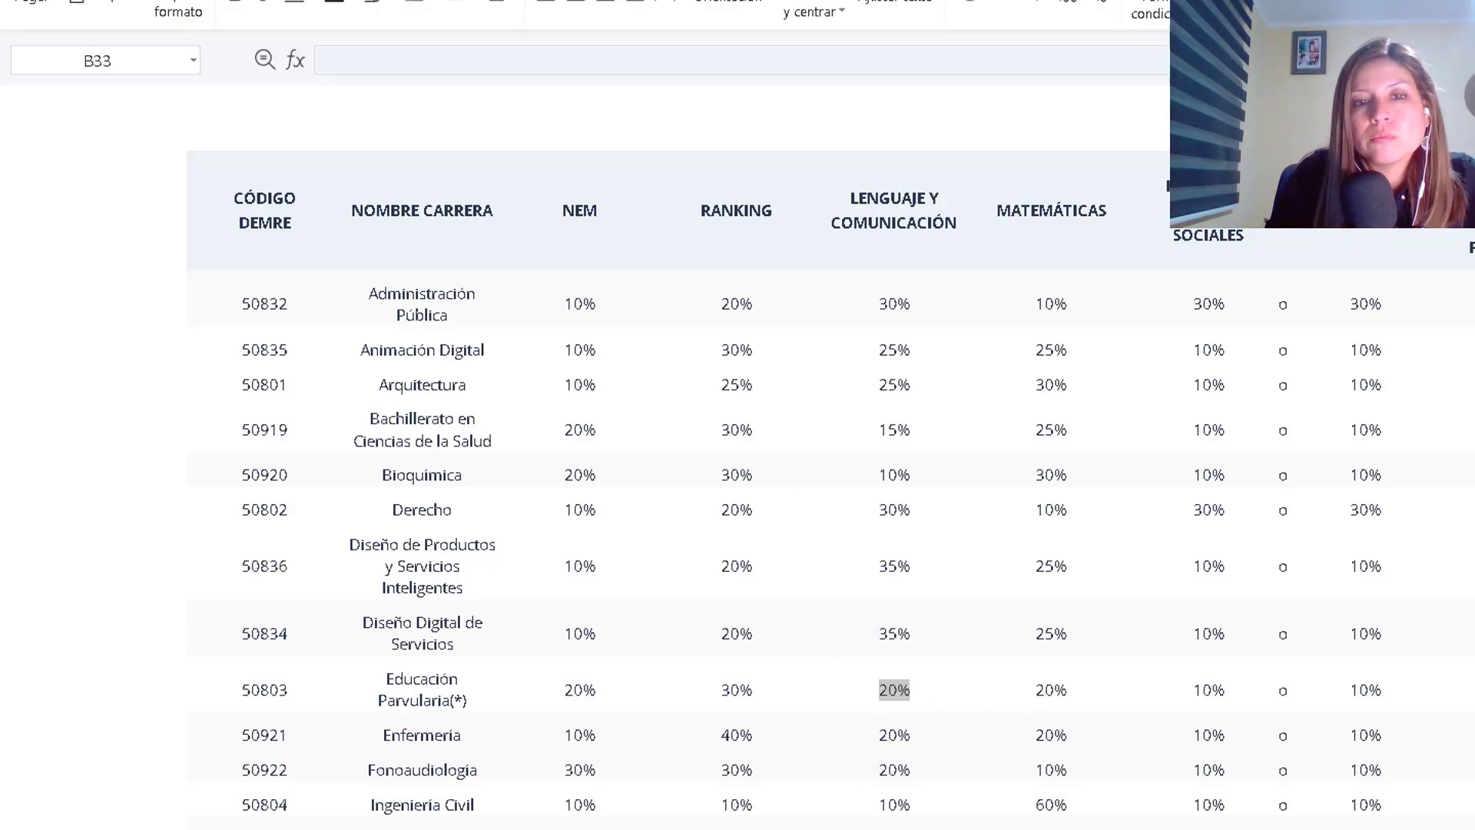
{"action": "double_click", "coordinate": [394, 575]}
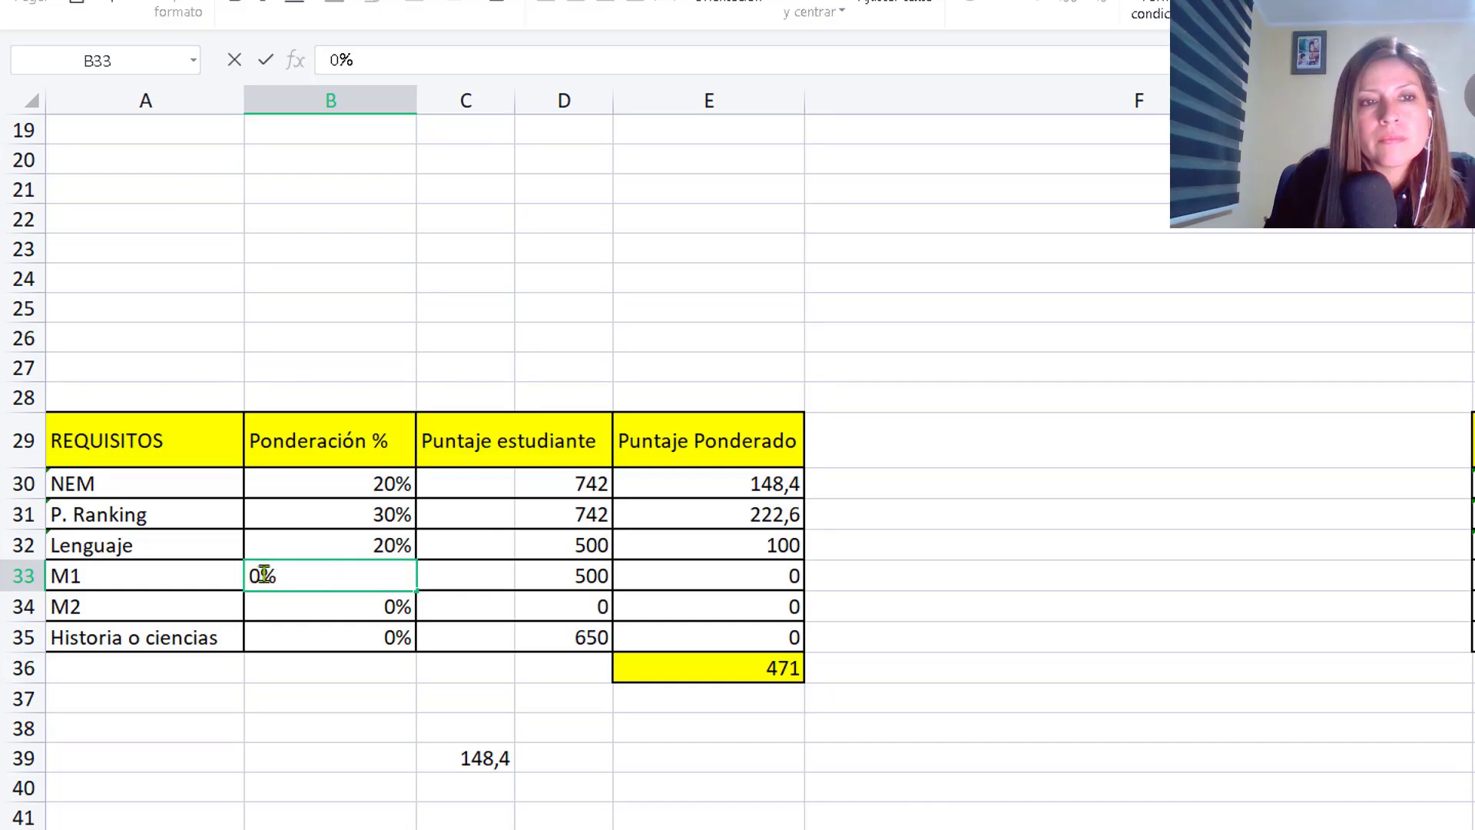
{"action": "key", "text": "BackSpace"}
{"action": "type", "text": "20"}
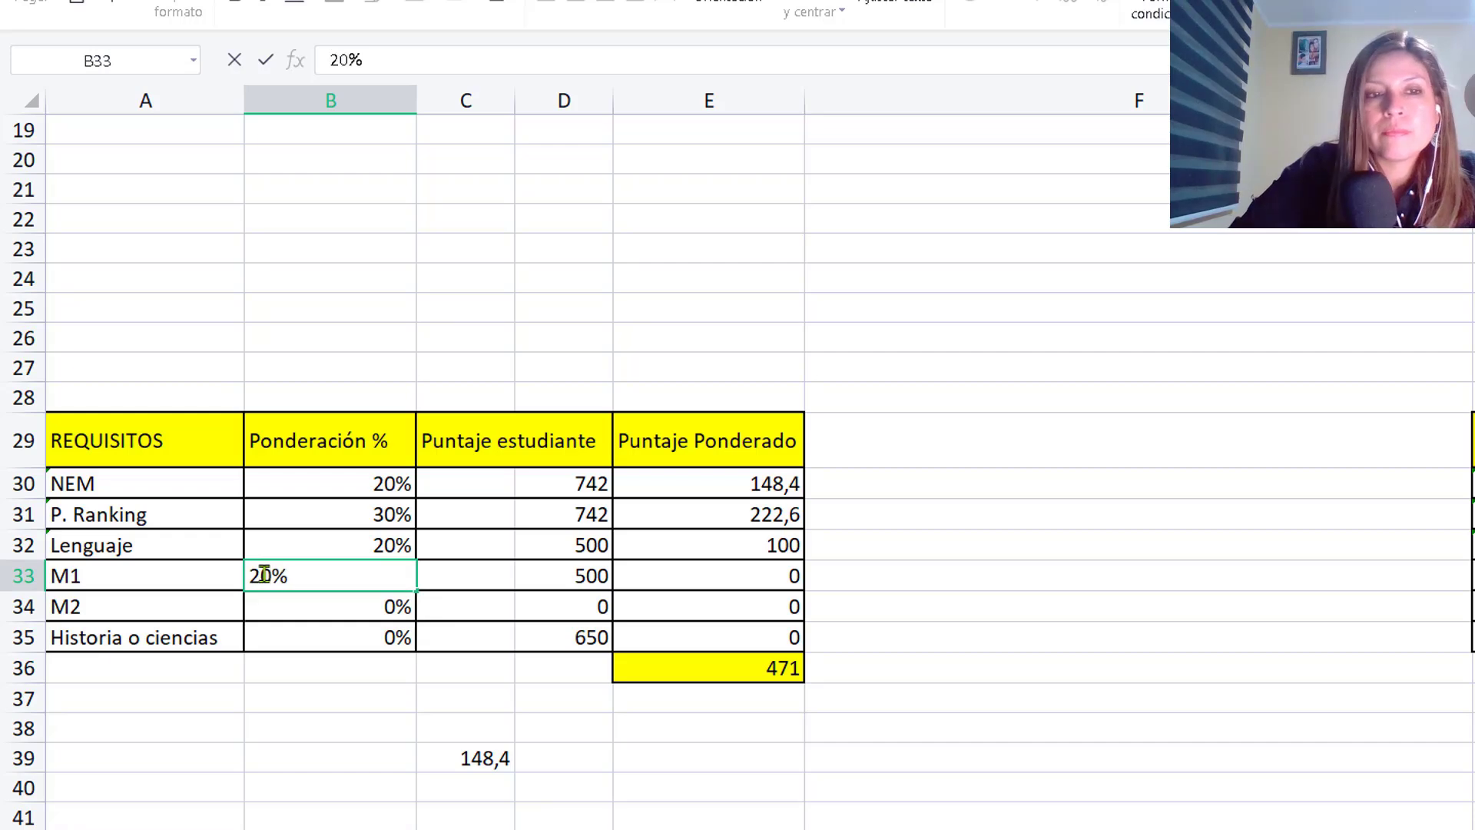
{"action": "key", "text": "Return"}
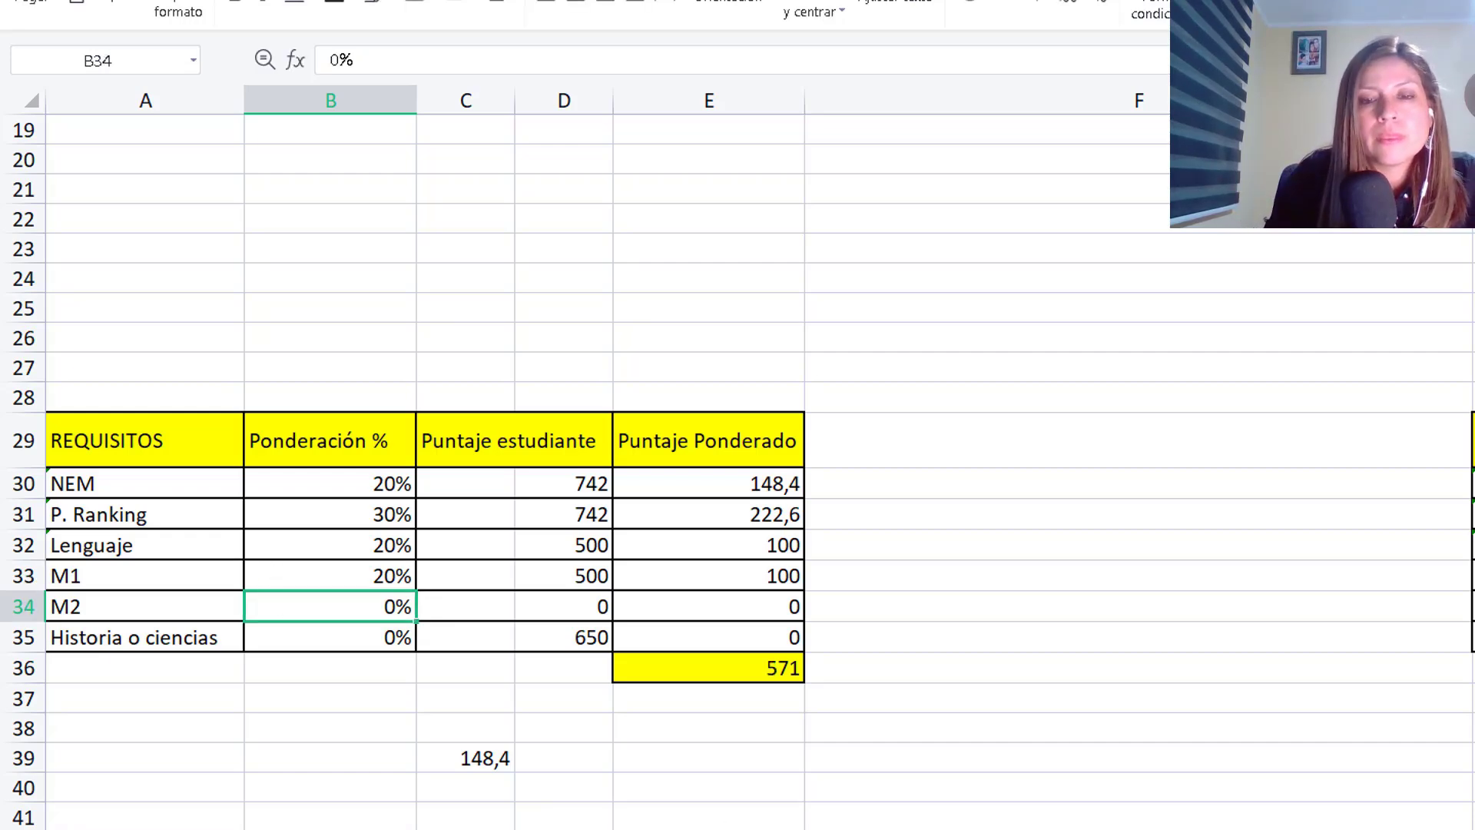
- Look up the Historia and Ciencias weighting for Educación Parvularia and enter 10% for Historia o ciencias in B35
{"action": "key", "text": "alt+Tab"}
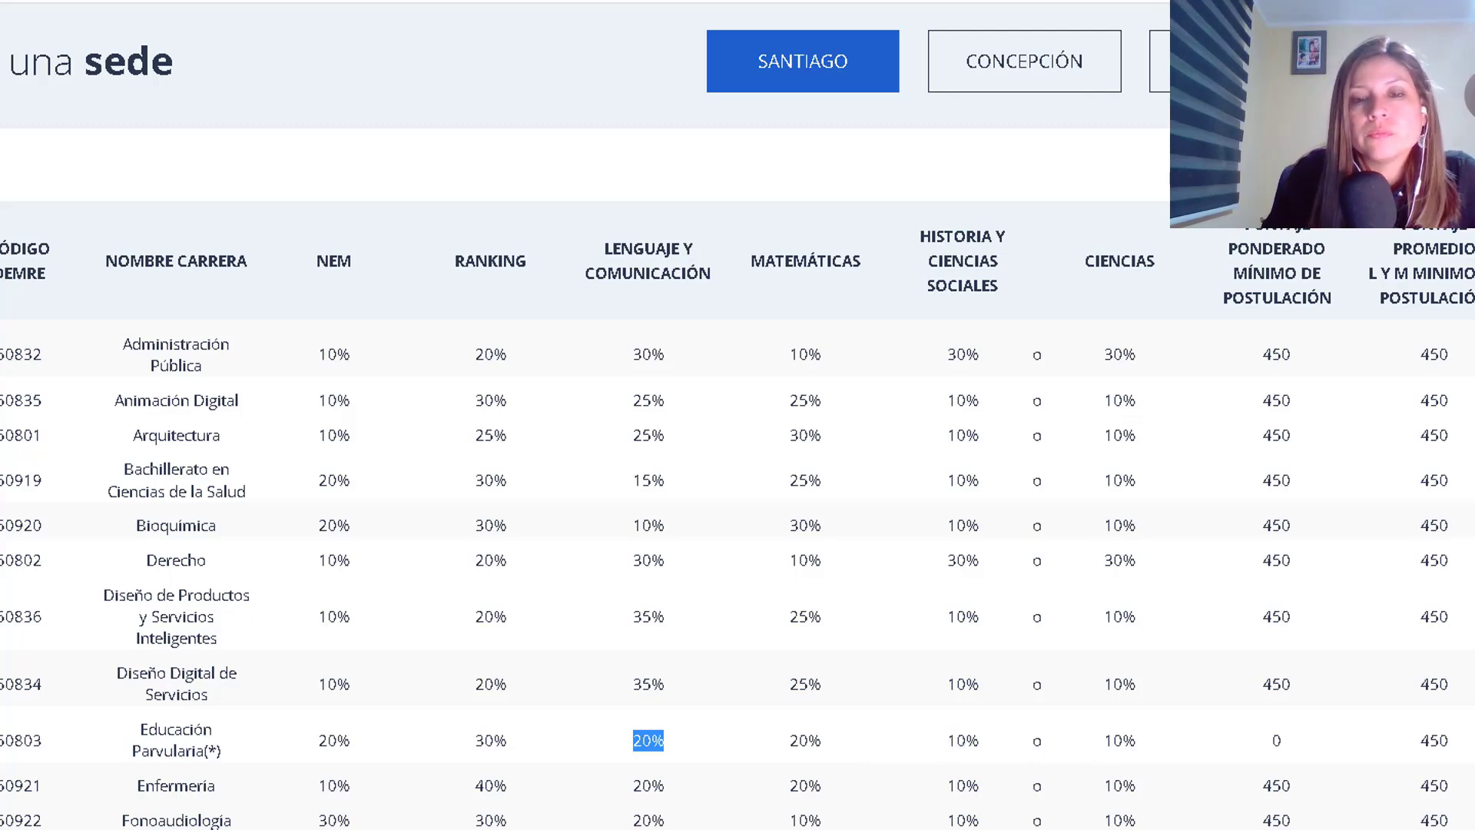
{"action": "key", "text": "alt+Tab"}
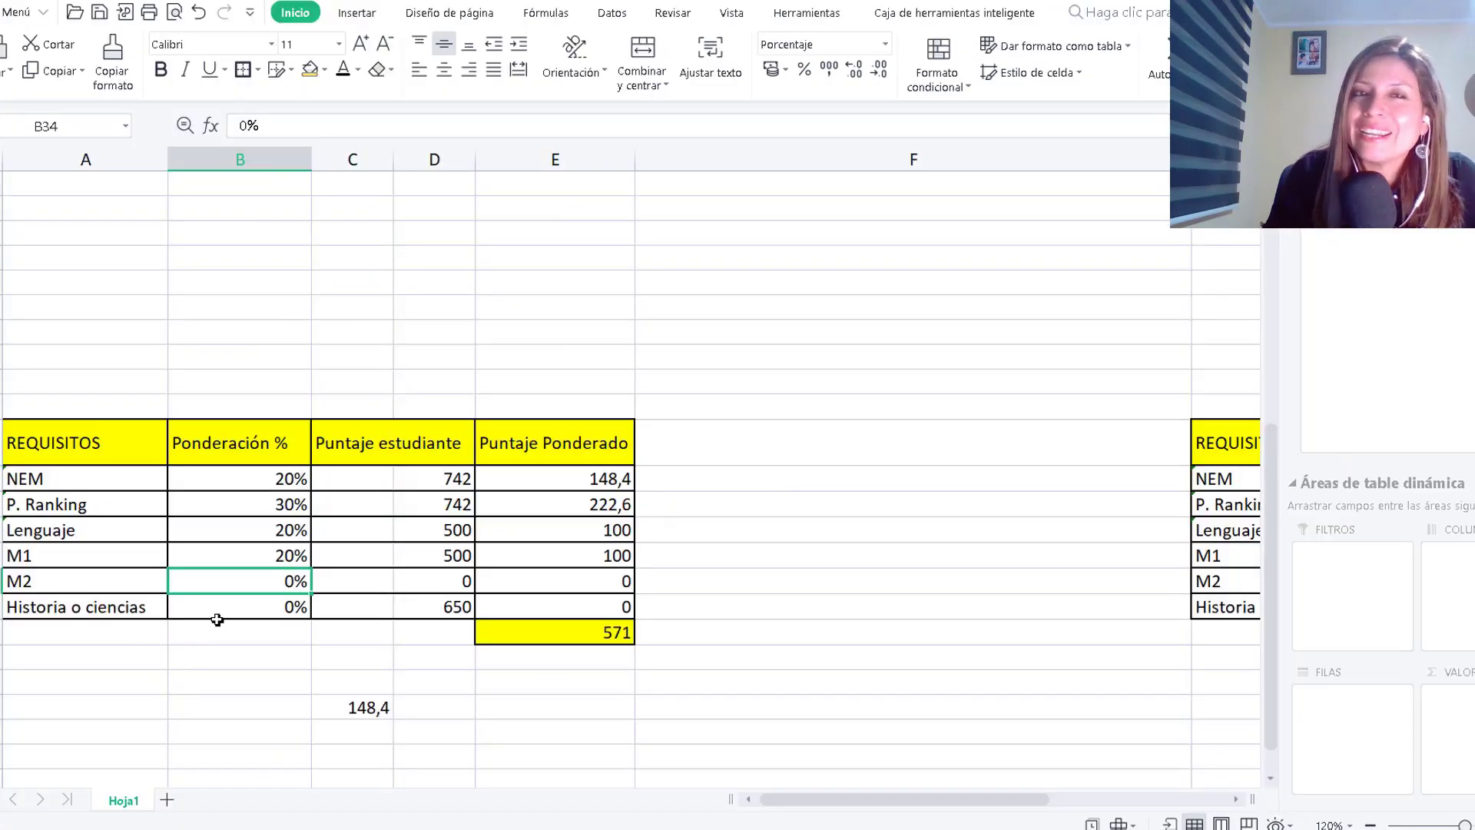
{"action": "left_click", "coordinate": [261, 608]}
{"action": "double_click", "coordinate": [290, 609]}
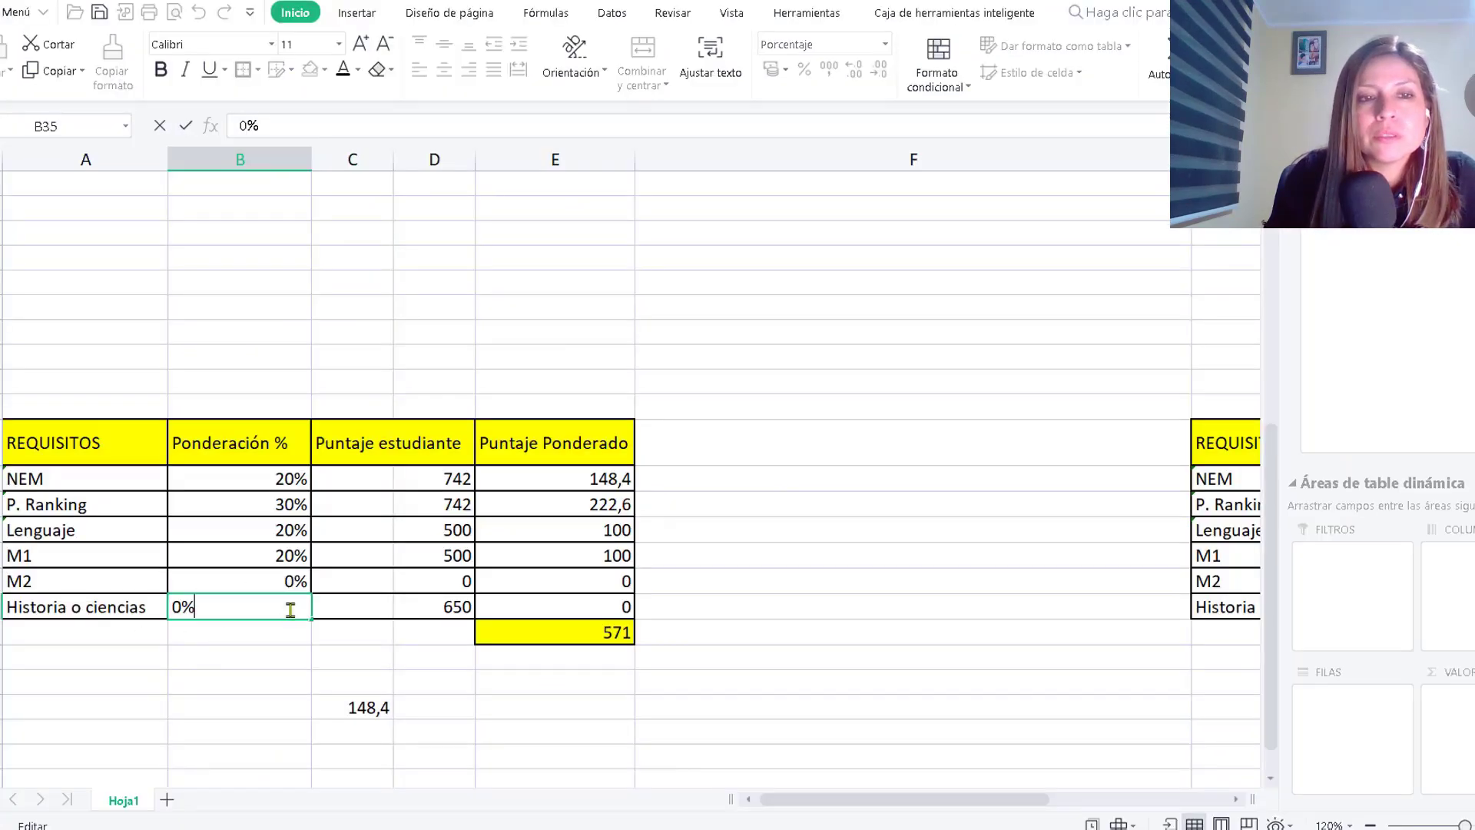
{"action": "left_click", "coordinate": [183, 608]}
{"action": "key", "text": "BackSpace"}
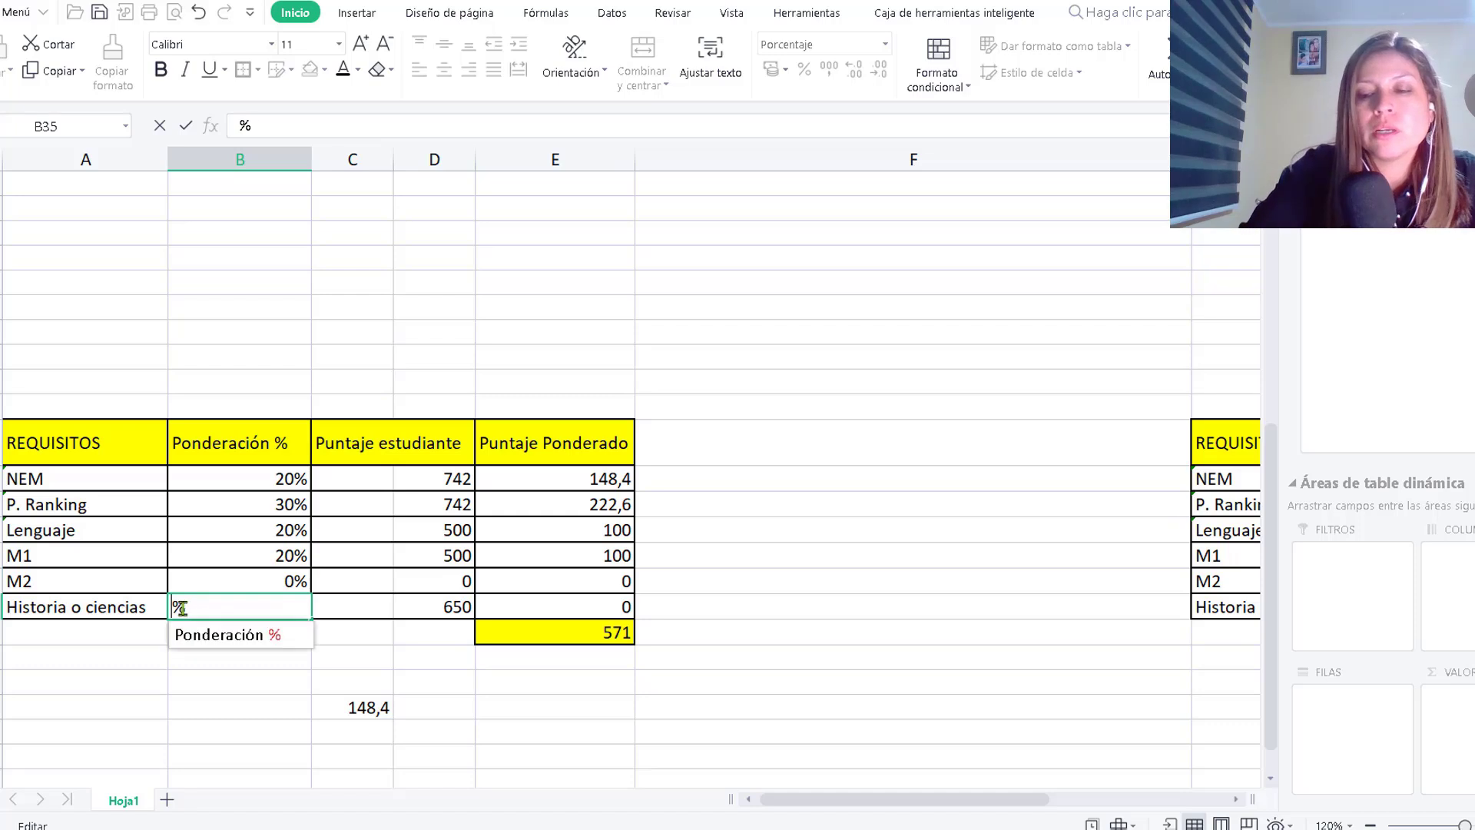
{"action": "type", "text": "10"}
{"action": "key", "text": "Return"}
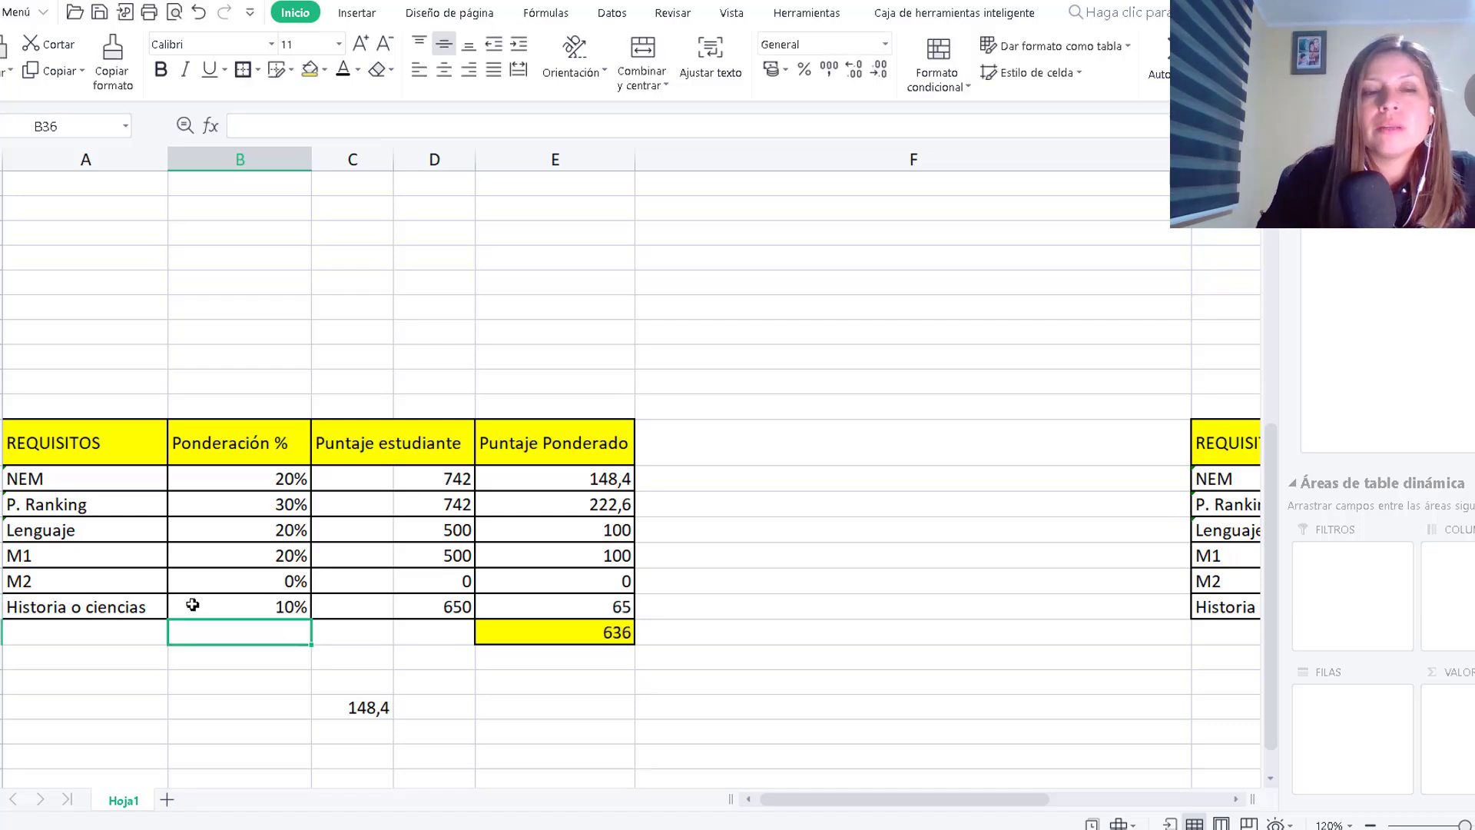
{"action": "left_click", "coordinate": [390, 697]}
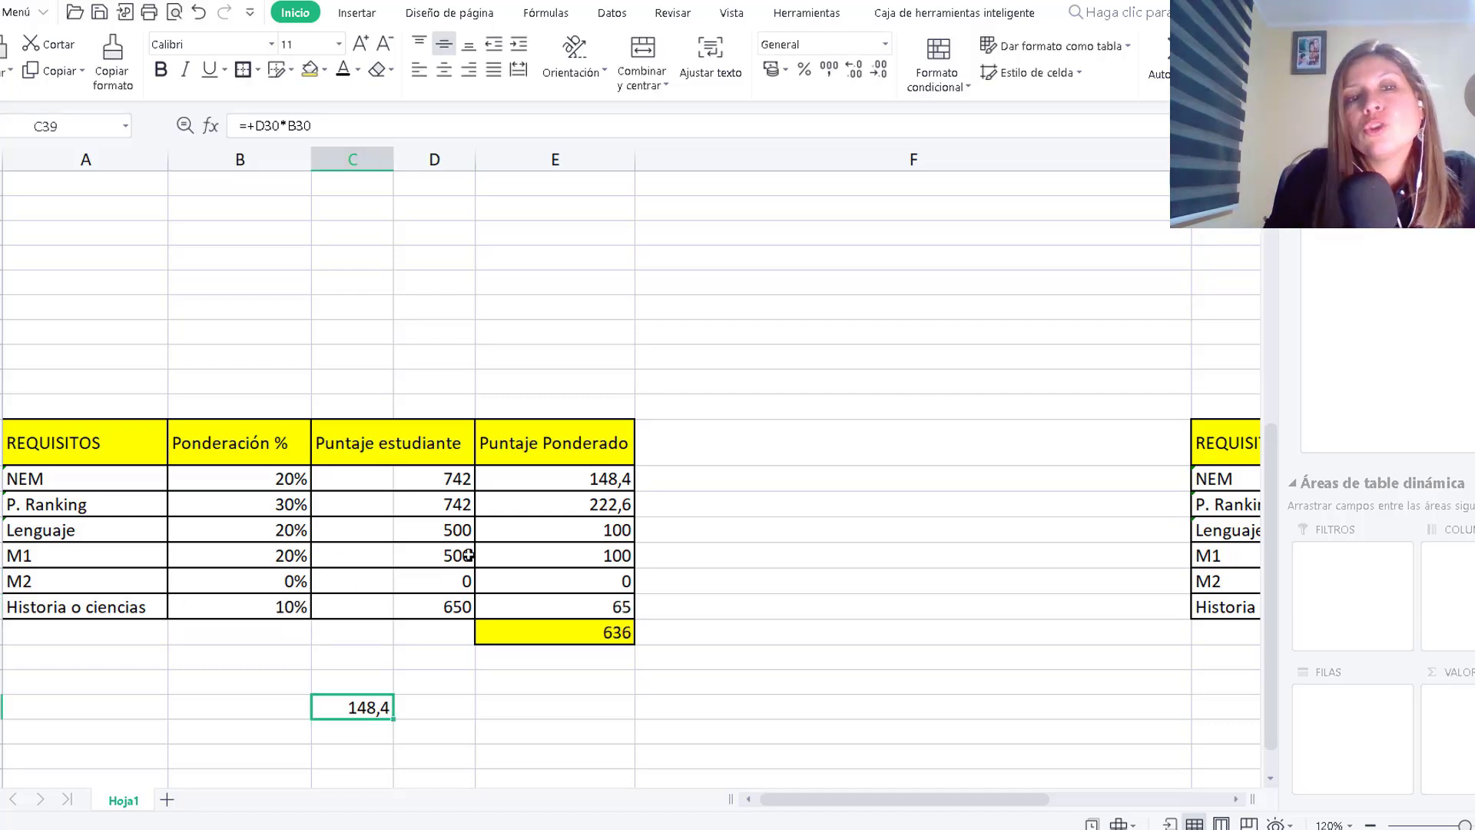
- Label the first table "ED. PARVULARIA" in cell A27 and select its total weighted score in E36
{"action": "left_click", "coordinate": [88, 385]}
{"action": "type", "text": "ED. P"}
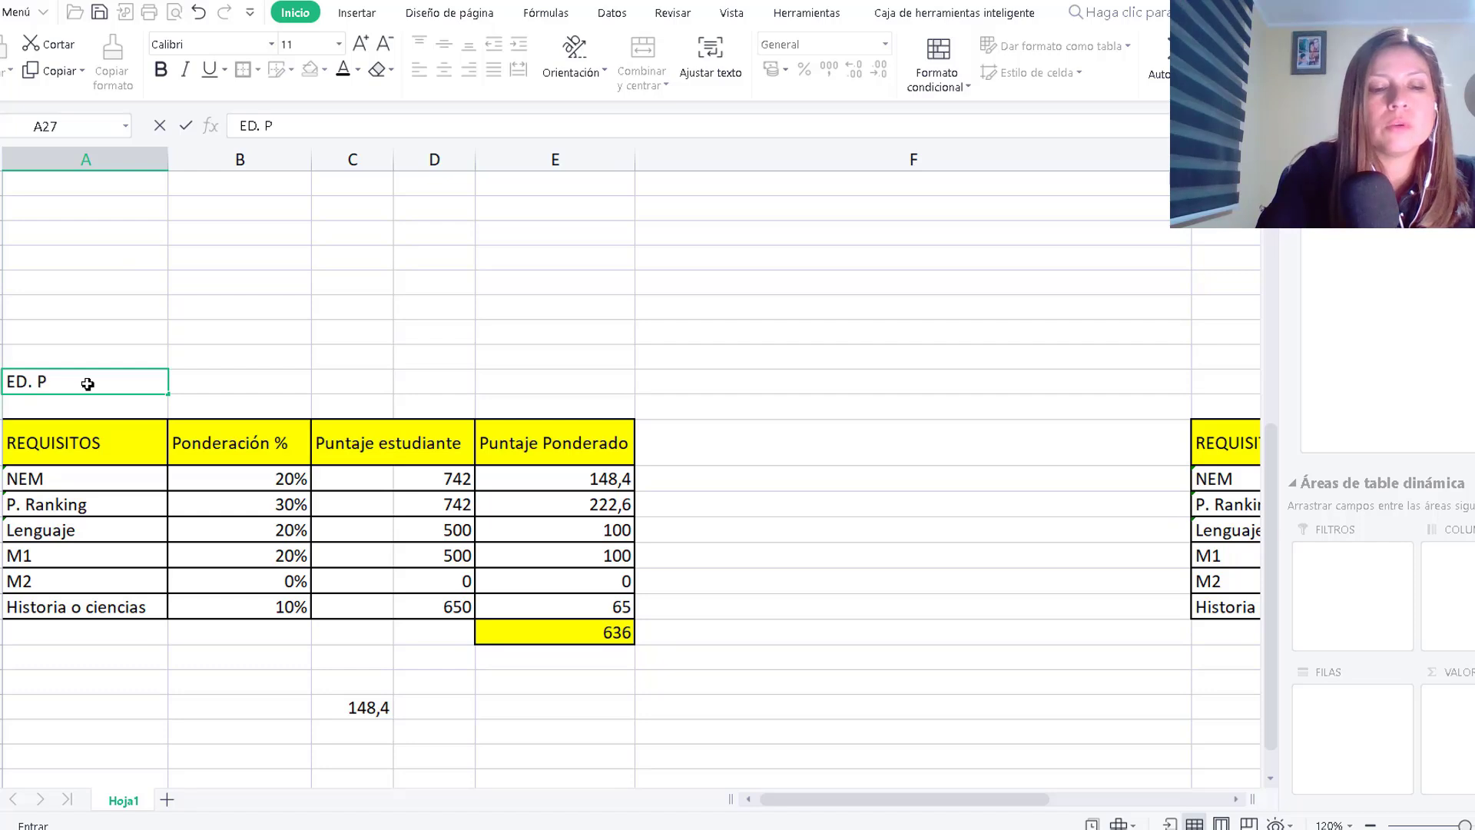
{"action": "type", "text": "ARVULA"}
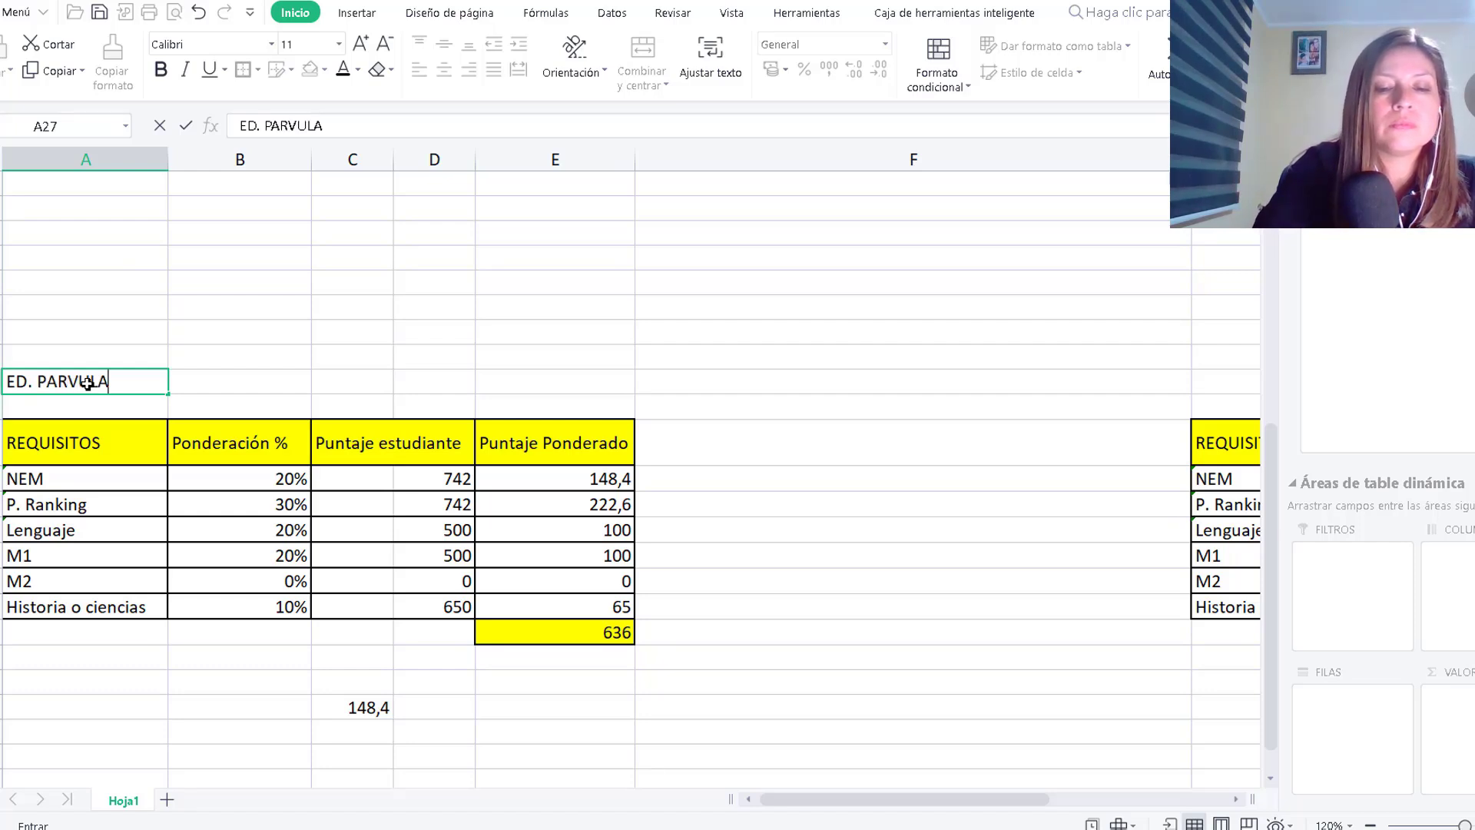
{"action": "type", "text": "RIA"}
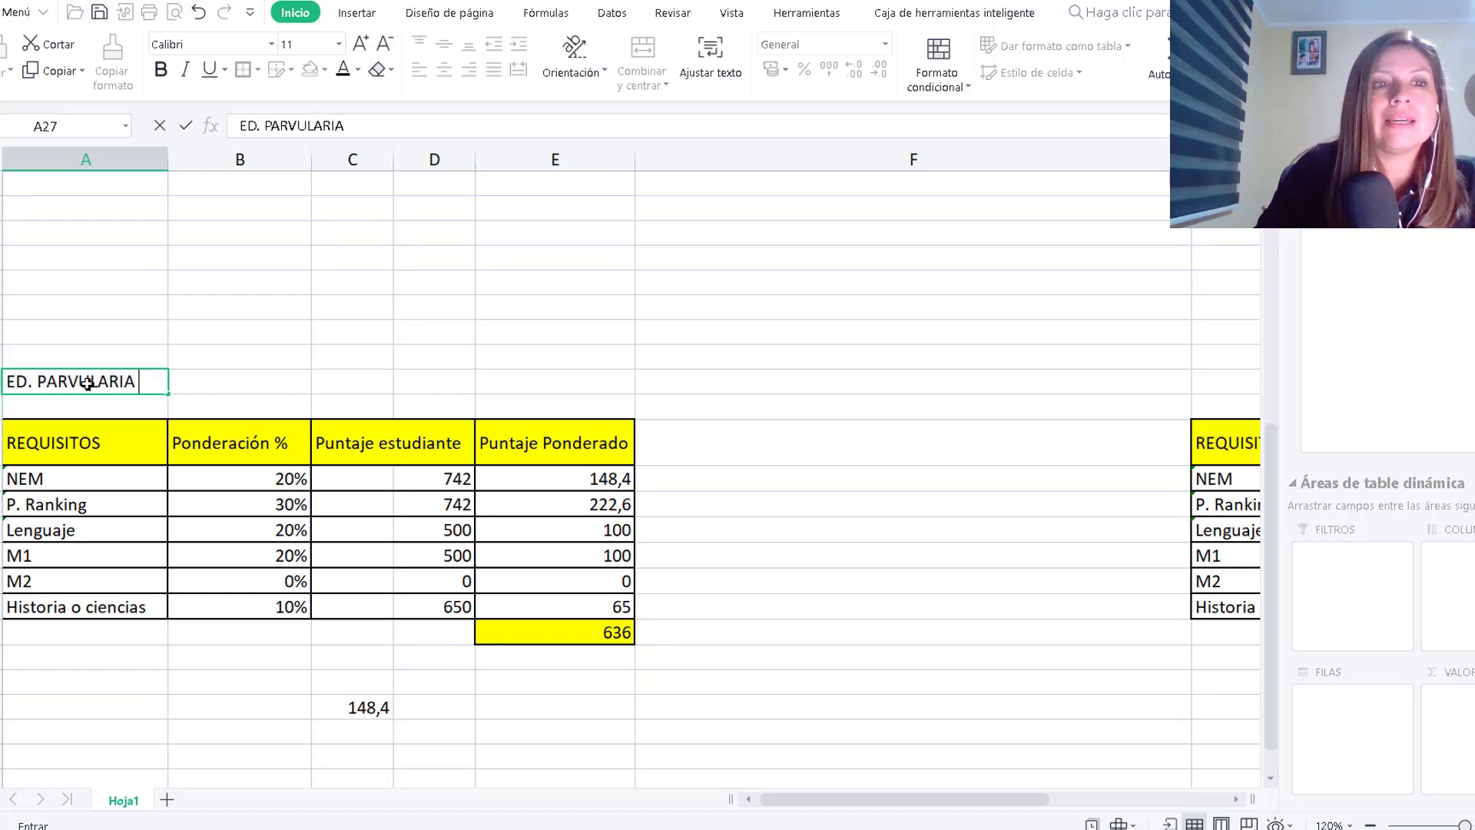
{"action": "left_click", "coordinate": [624, 728]}
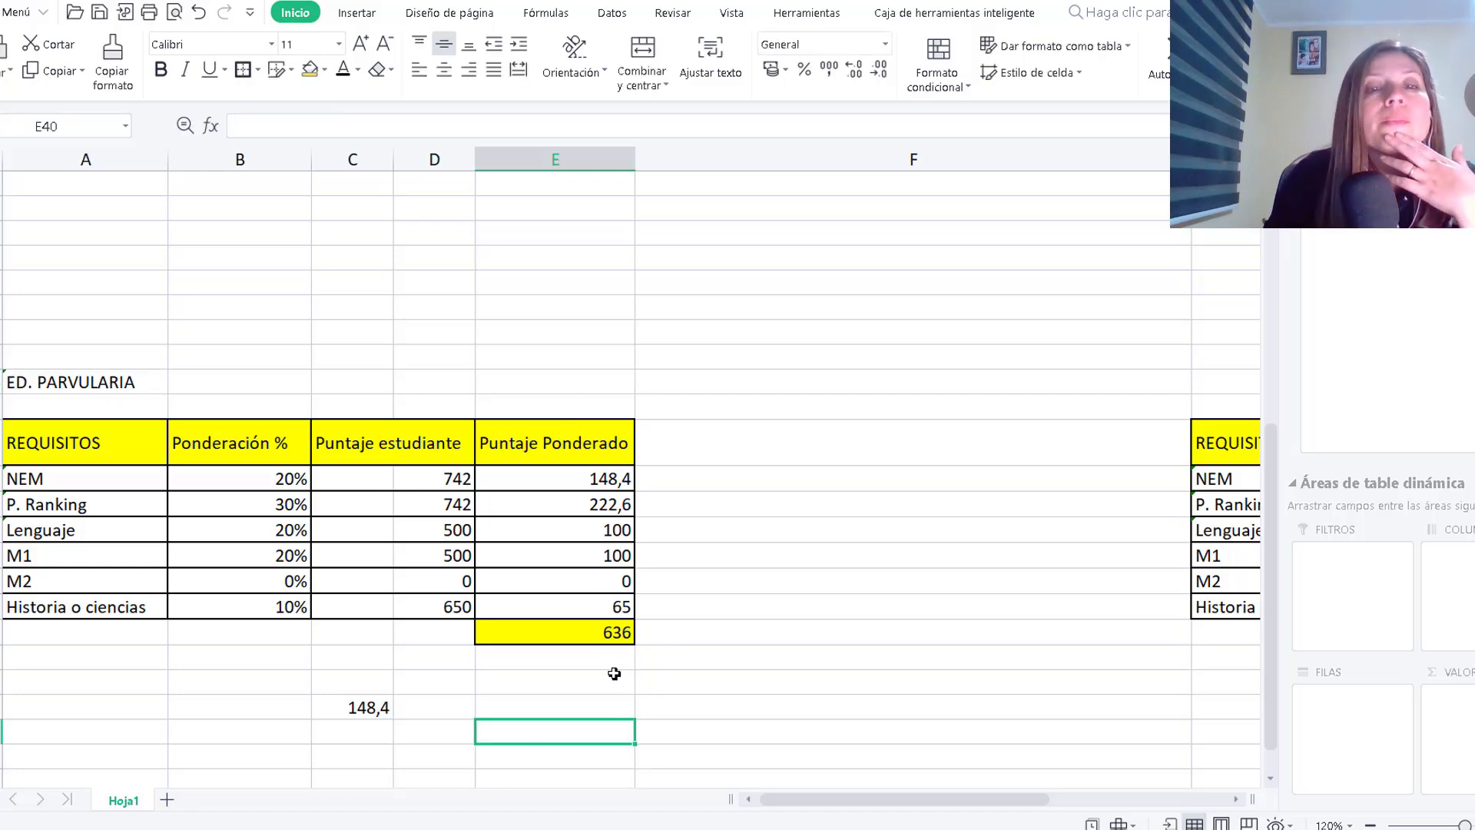
{"action": "left_click", "coordinate": [595, 640]}
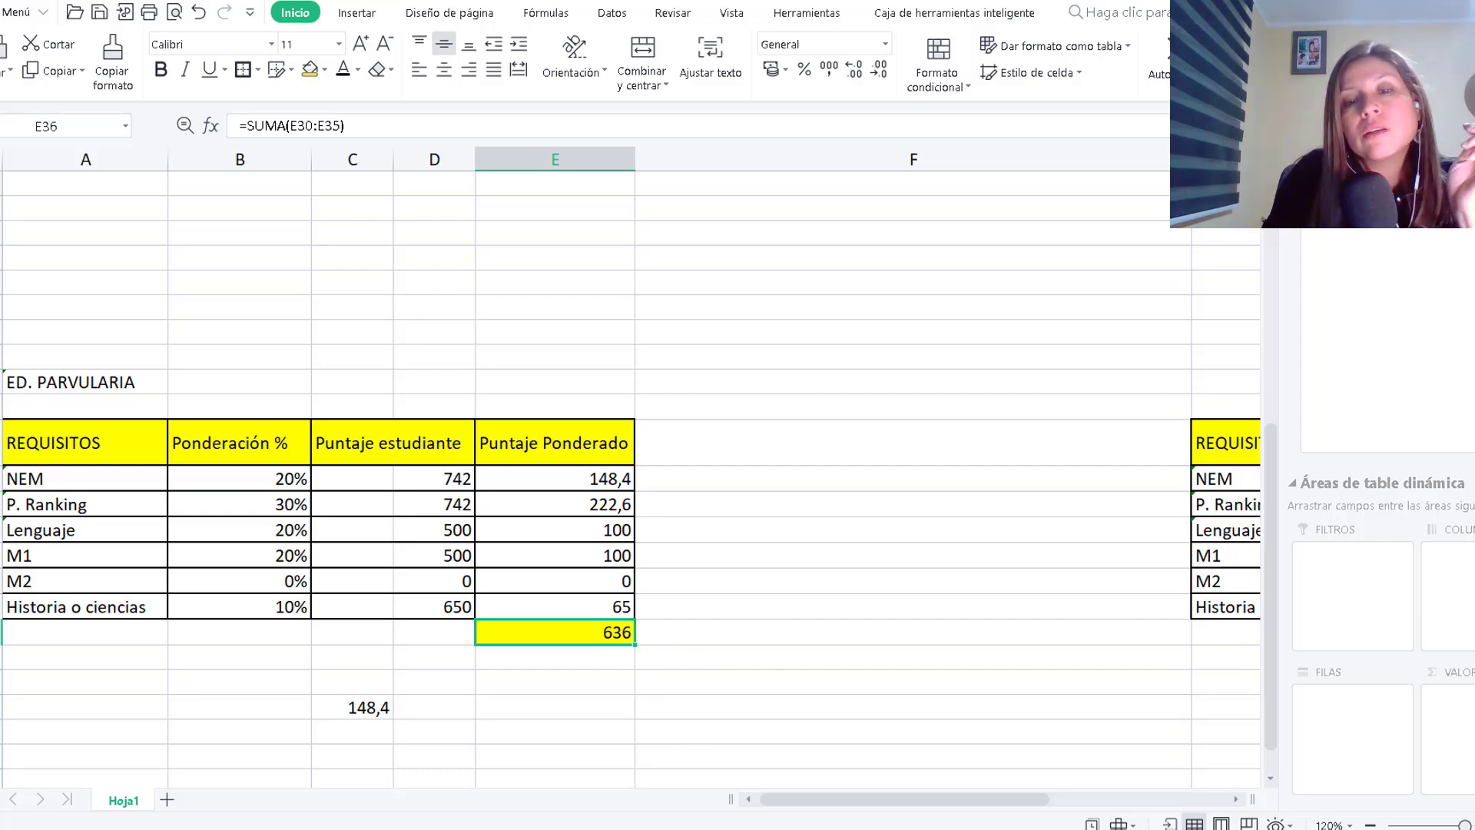
- Switch to the futuromechon ponderador page in the browser and examine the simulated weighted score and admission estimate for Trabajo Social
{"action": "key", "text": "alt+Tab"}
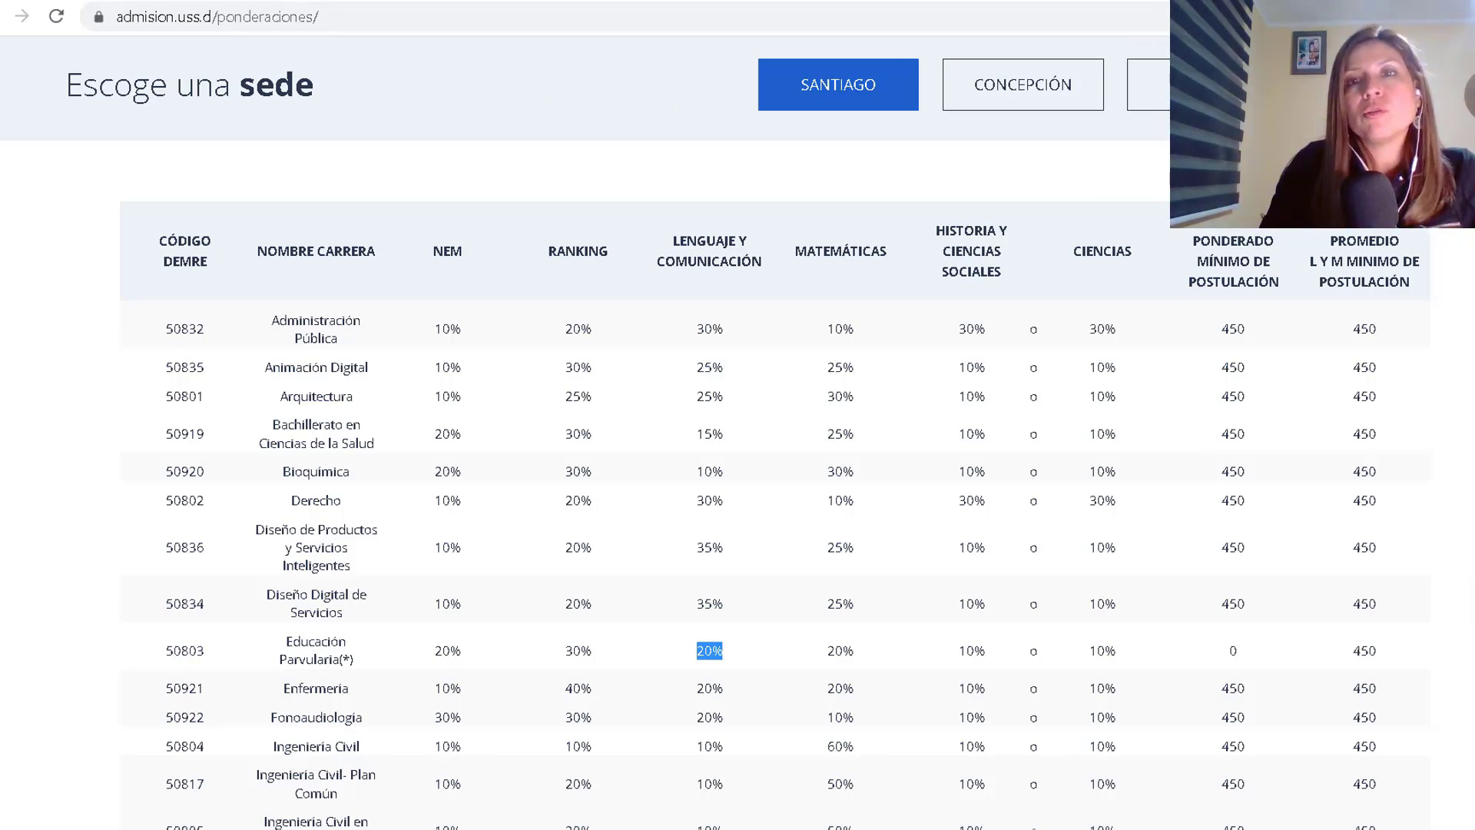
{"action": "key", "text": "ctrl+Tab"}
{"action": "scroll", "coordinate": [948, 422], "scroll_direction": "up", "scroll_amount": 1}
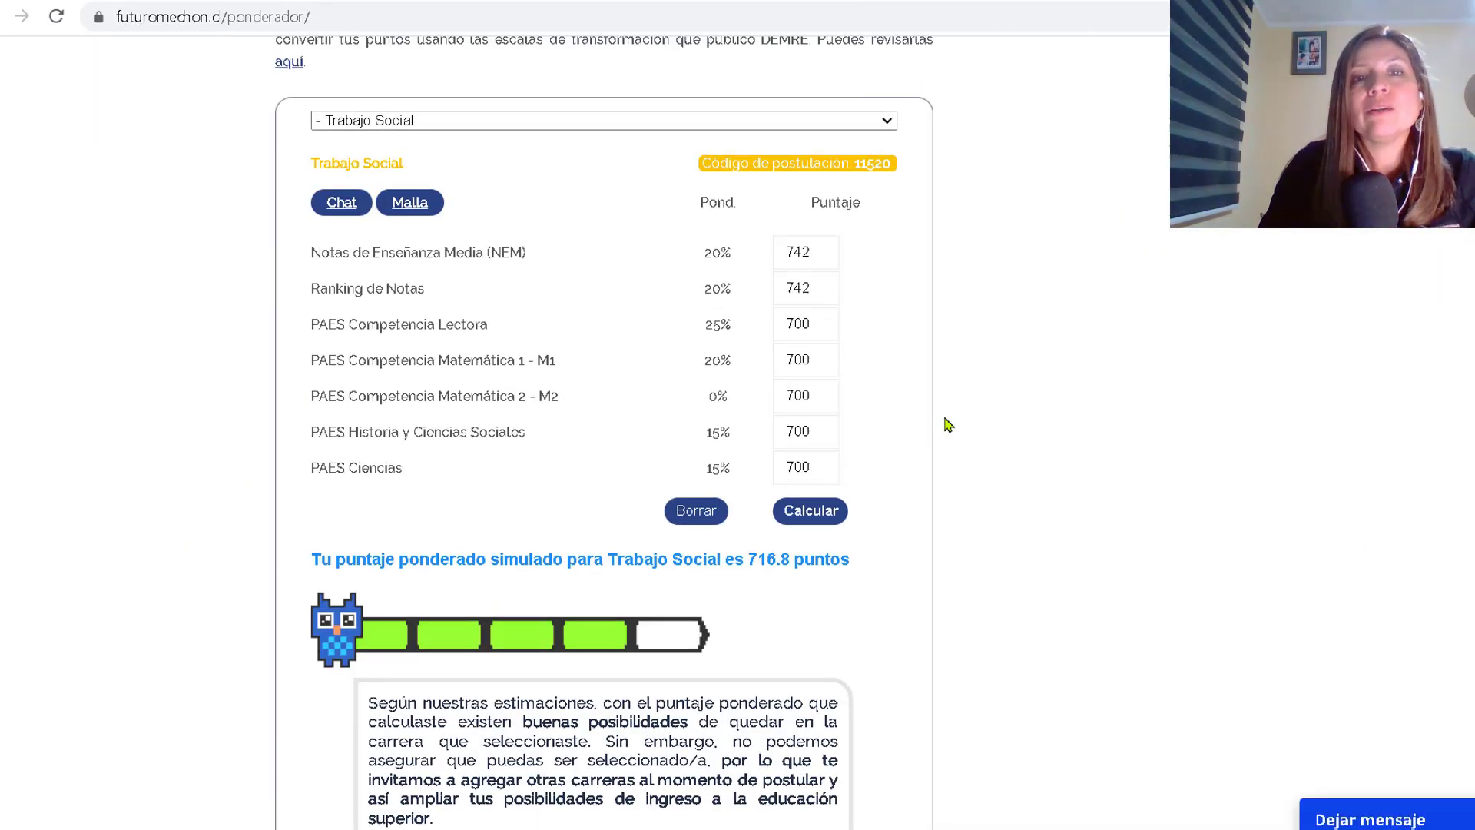
{"action": "scroll", "coordinate": [955, 419], "scroll_direction": "down", "scroll_amount": 1}
{"action": "scroll", "coordinate": [962, 418], "scroll_direction": "down", "scroll_amount": 1}
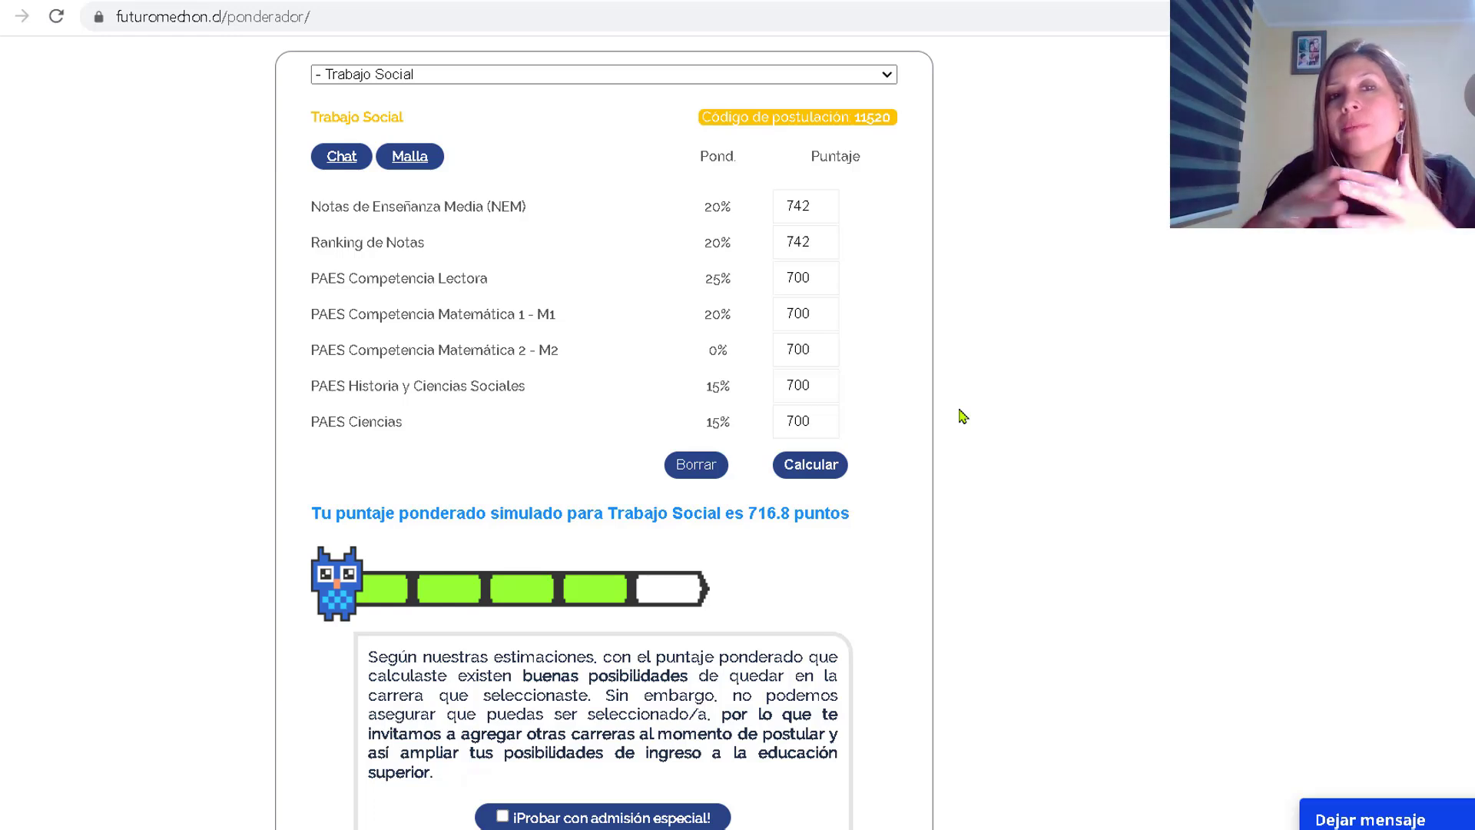
{"action": "scroll", "coordinate": [962, 416], "scroll_direction": "up", "scroll_amount": 2}
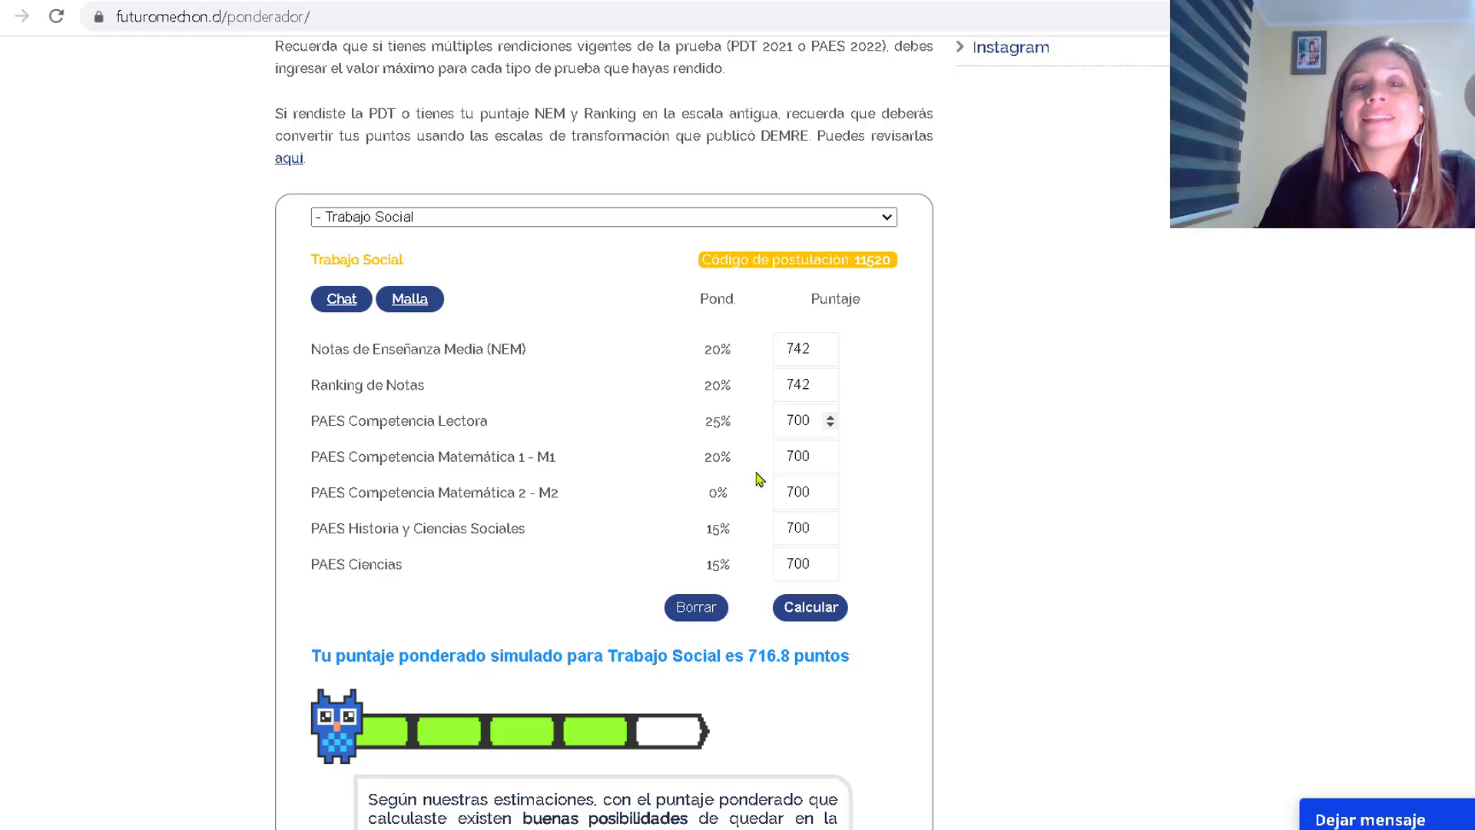
{"action": "scroll", "coordinate": [850, 716], "scroll_direction": "down", "scroll_amount": 1}
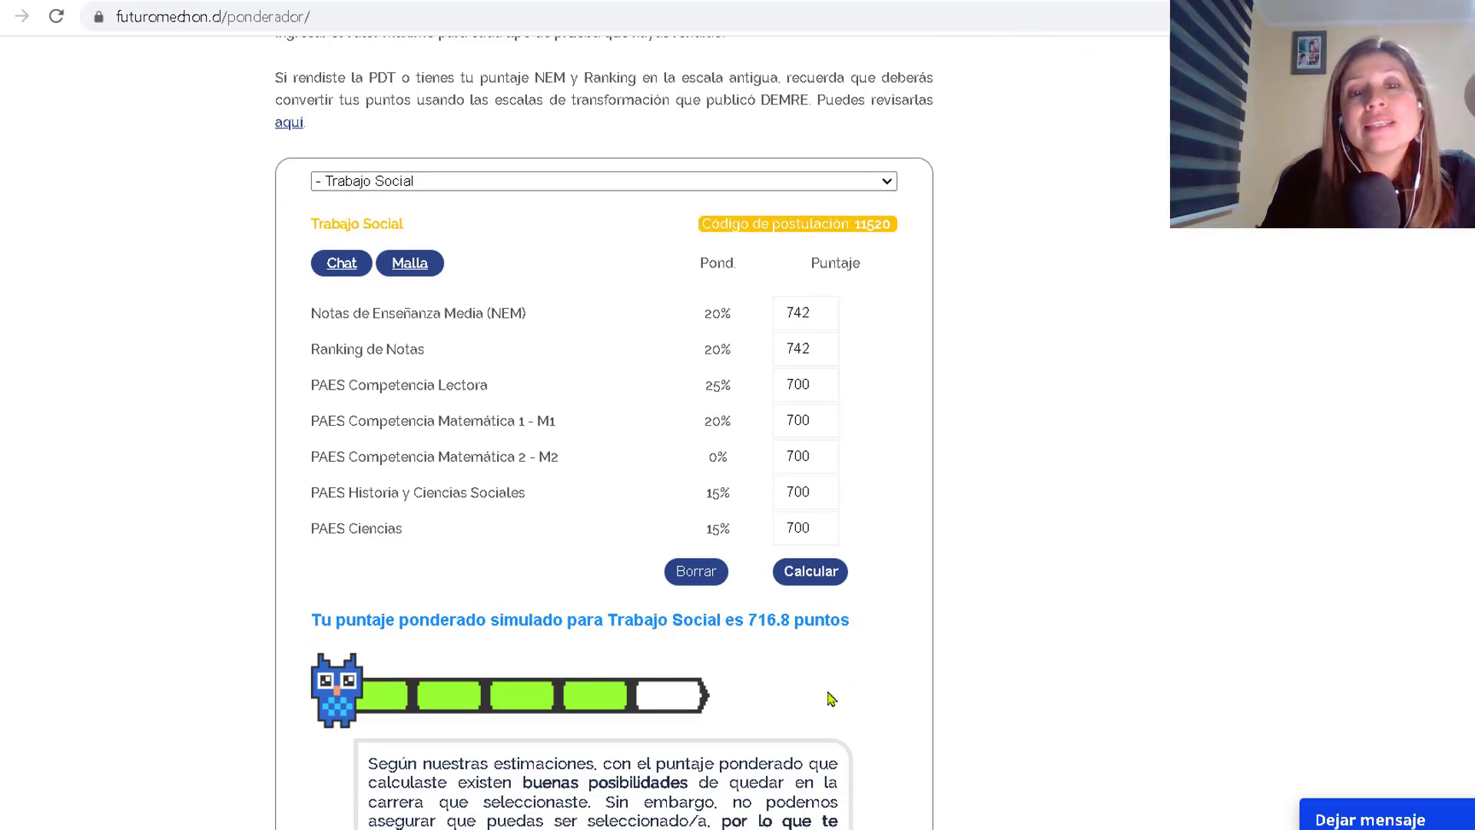
{"action": "scroll", "coordinate": [830, 698], "scroll_direction": "down", "scroll_amount": 1}
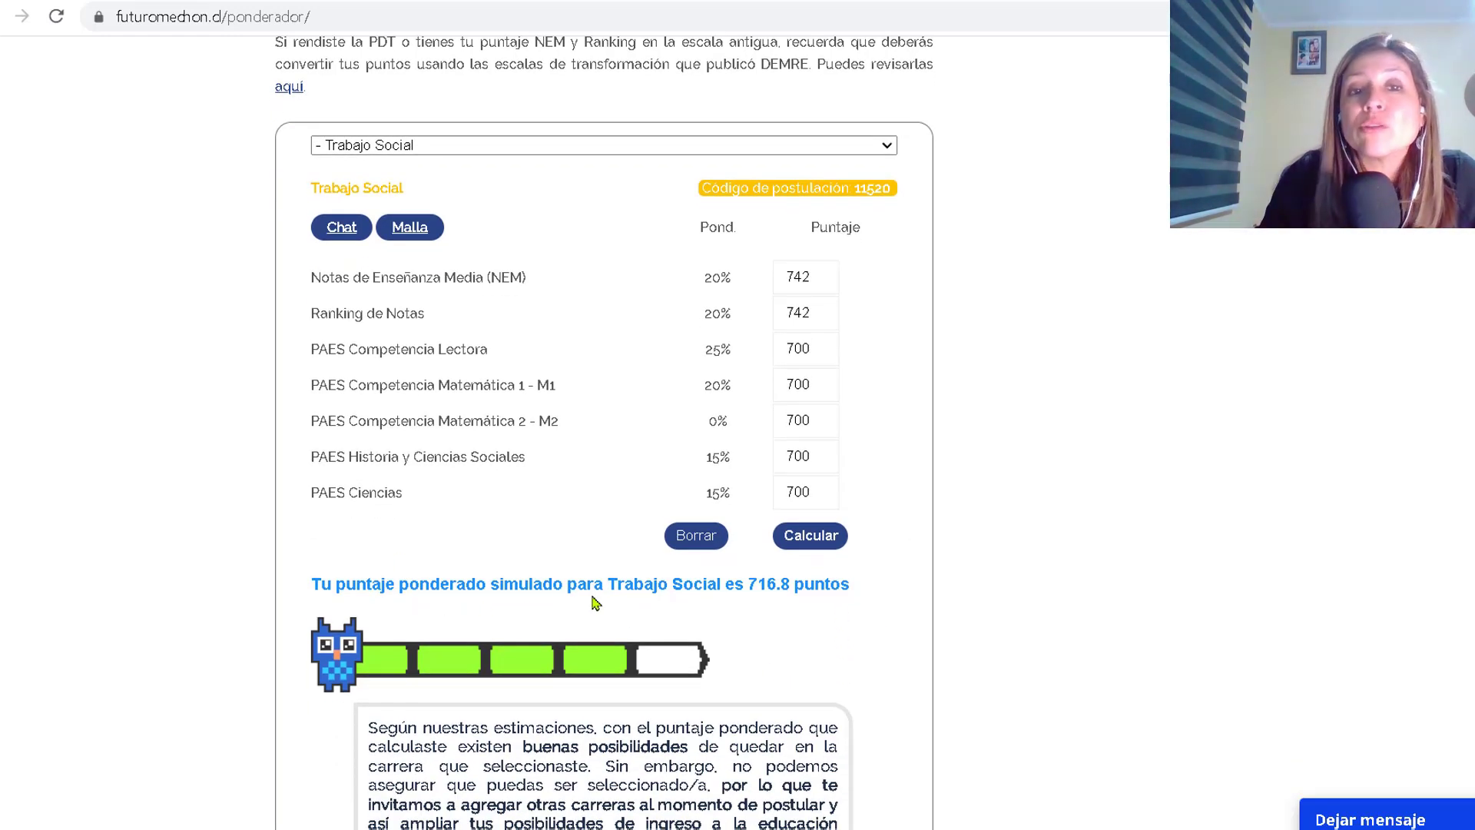
{"action": "scroll", "coordinate": [761, 611], "scroll_direction": "down", "scroll_amount": 1}
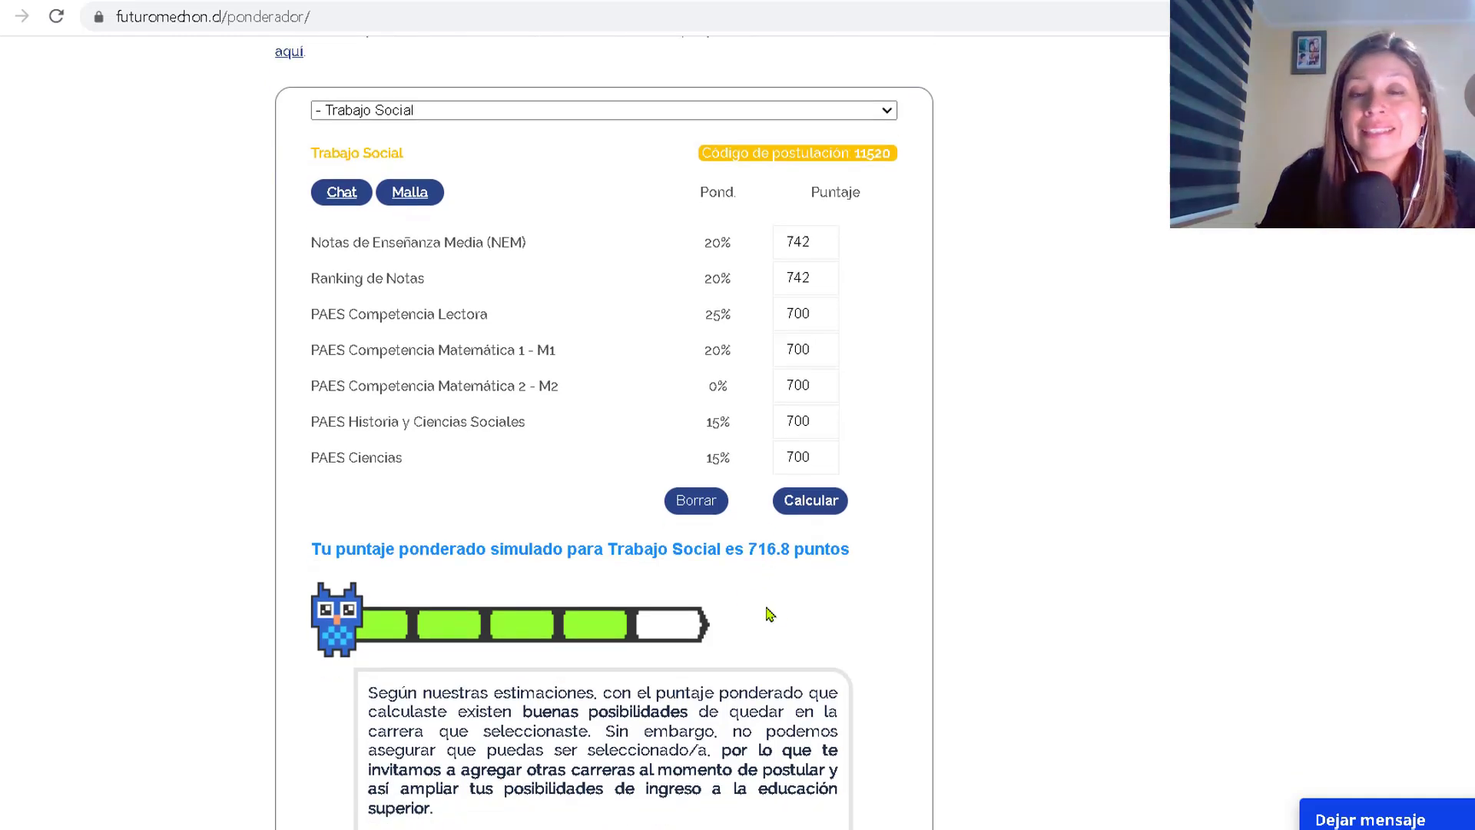
{"action": "scroll", "coordinate": [845, 600], "scroll_direction": "down", "scroll_amount": 2}
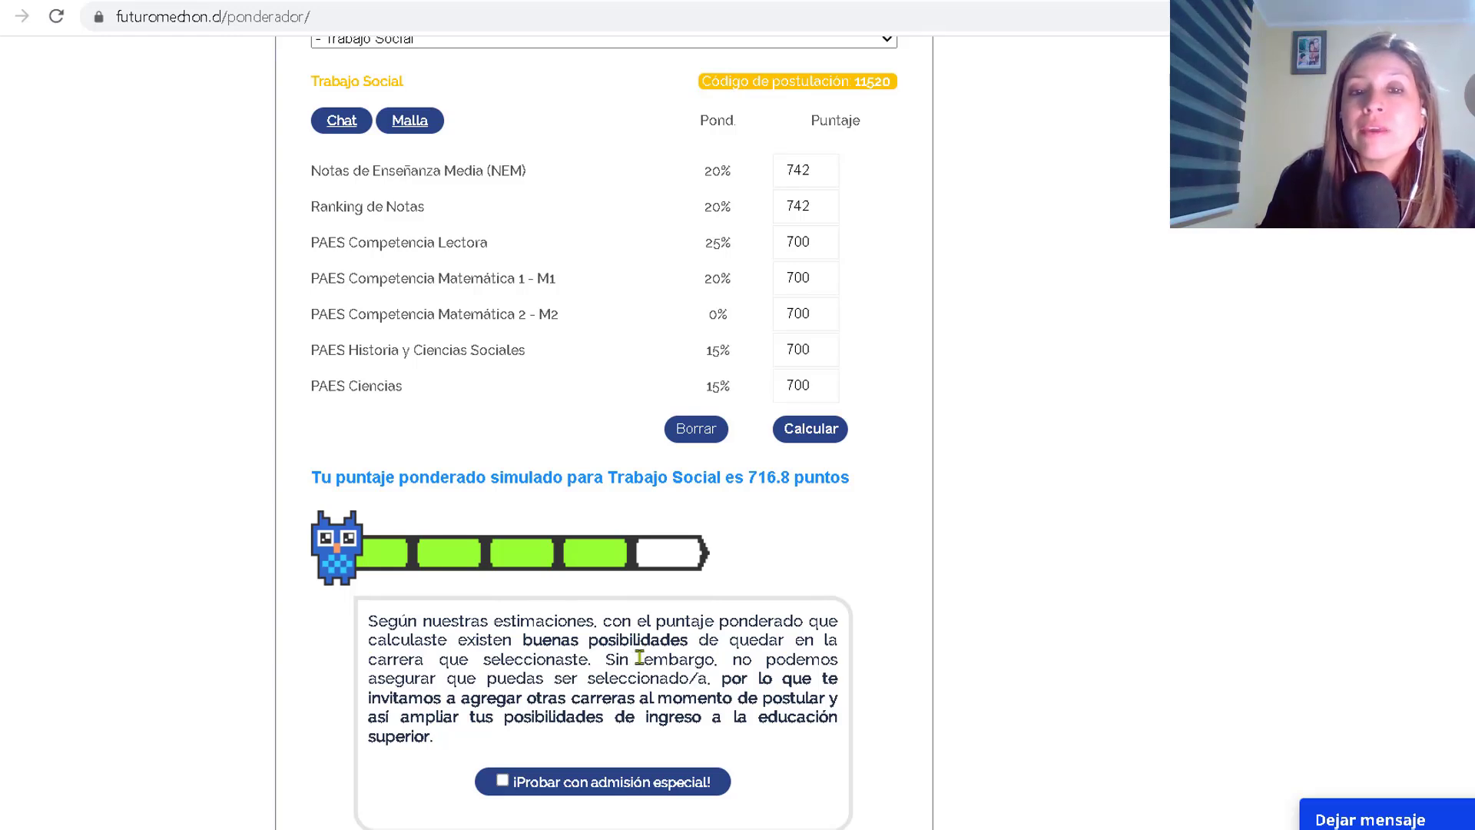
{"action": "scroll", "coordinate": [891, 599], "scroll_direction": "up", "scroll_amount": 3}
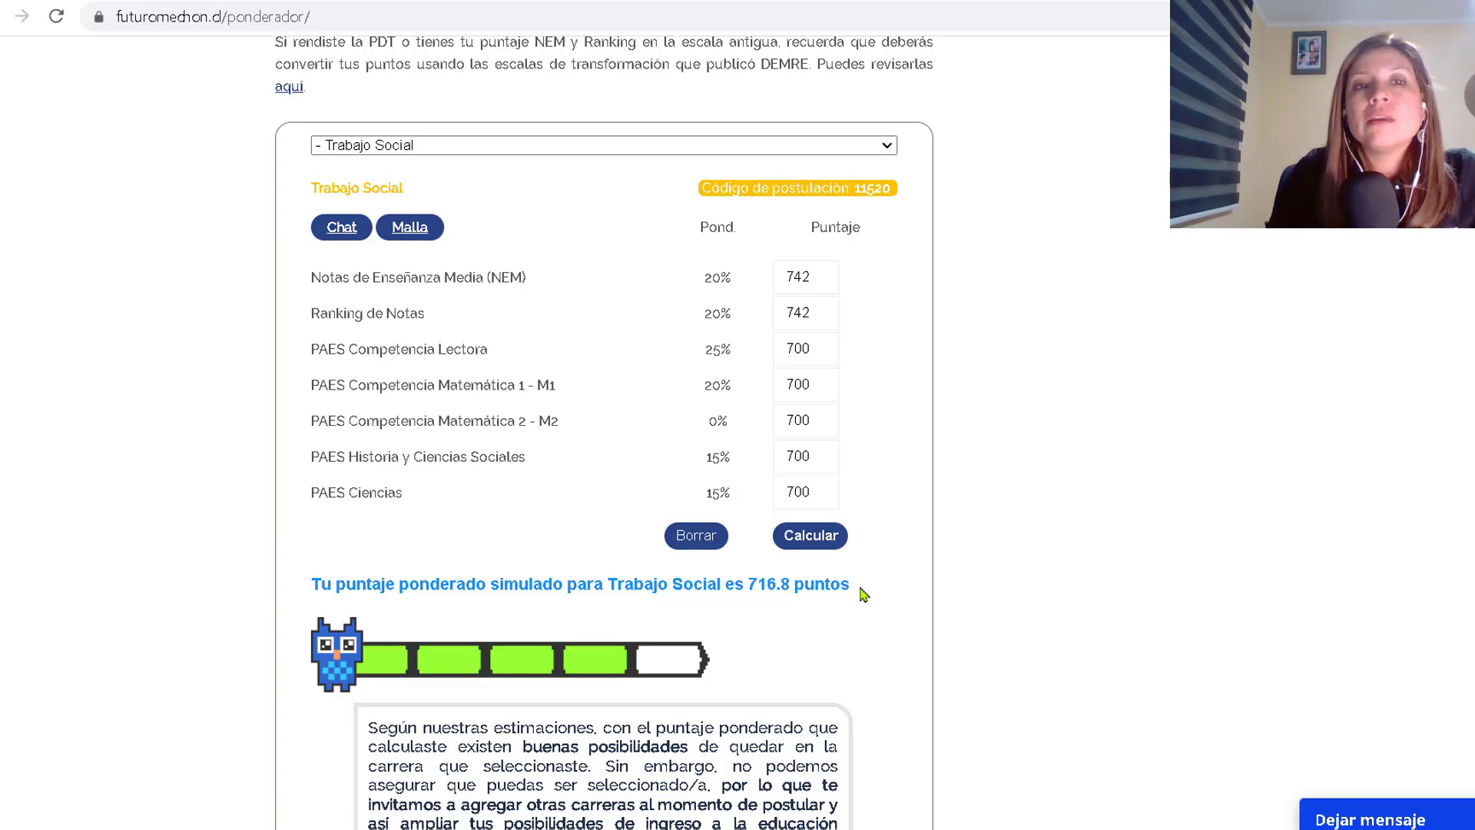
{"action": "scroll", "coordinate": [864, 594], "scroll_direction": "down", "scroll_amount": 2}
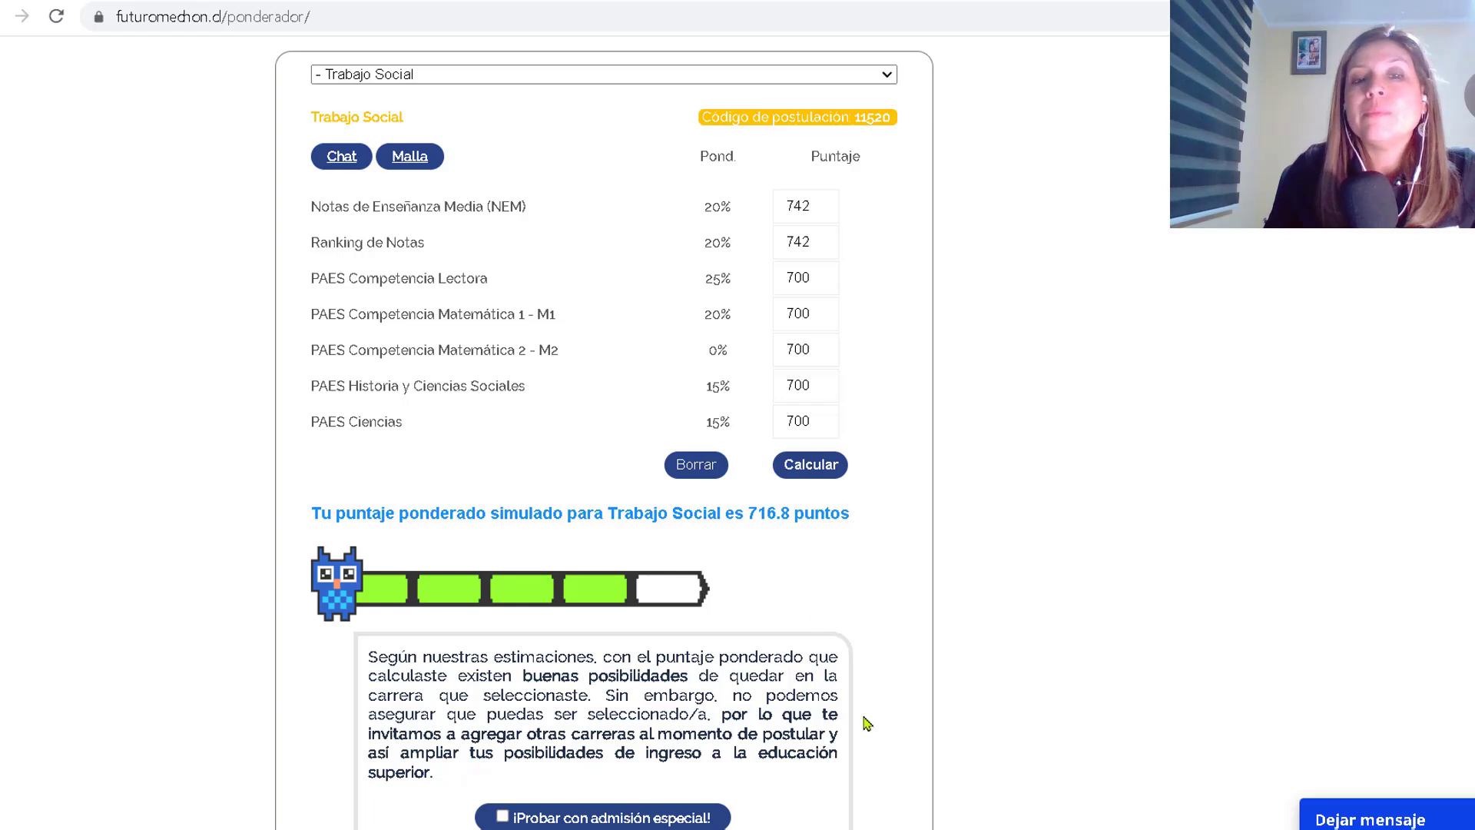
{"action": "scroll", "coordinate": [799, 703], "scroll_direction": "down", "scroll_amount": 1}
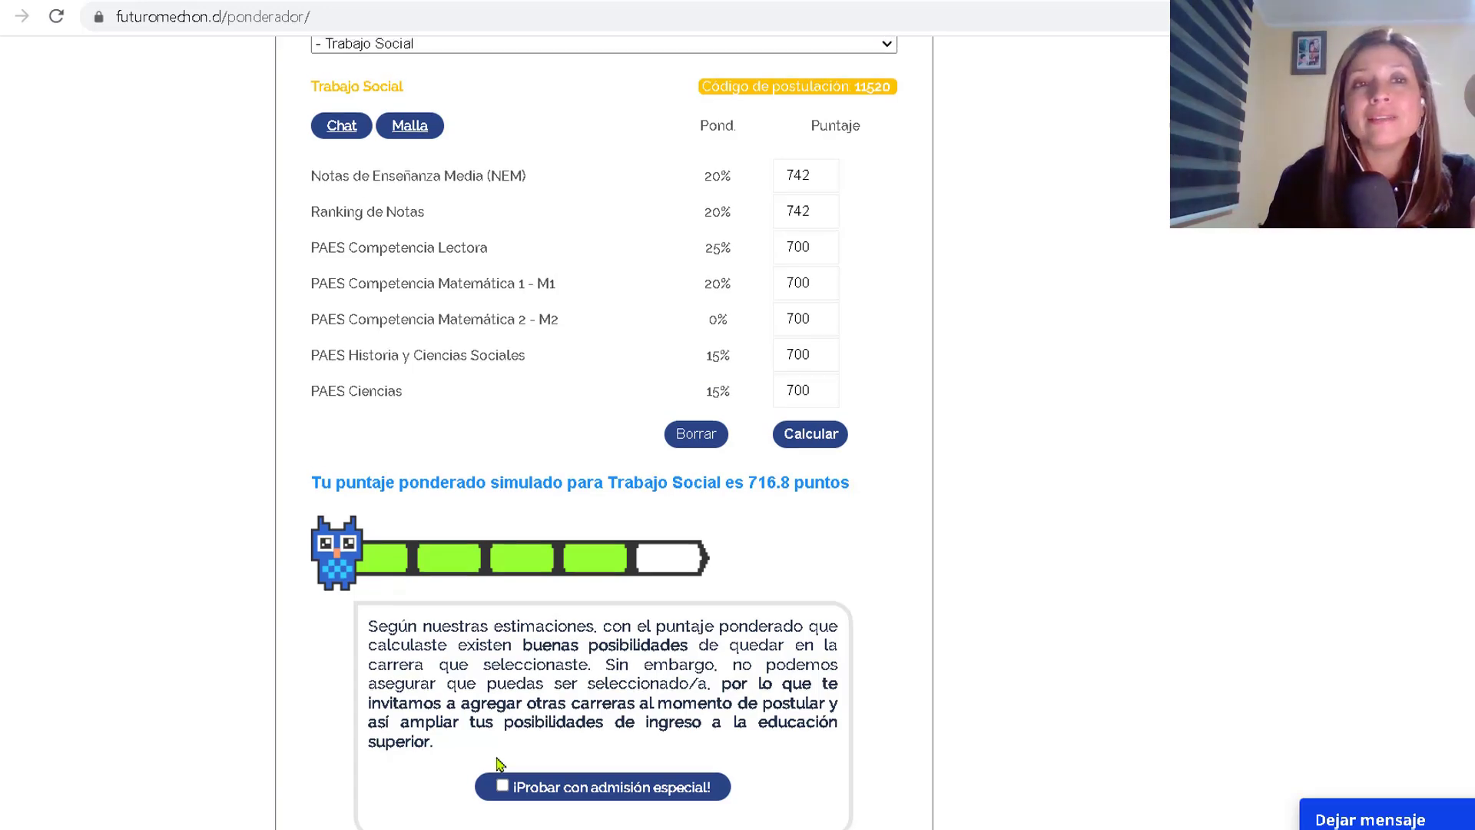
{"action": "scroll", "coordinate": [495, 462], "scroll_direction": "up", "scroll_amount": 3}
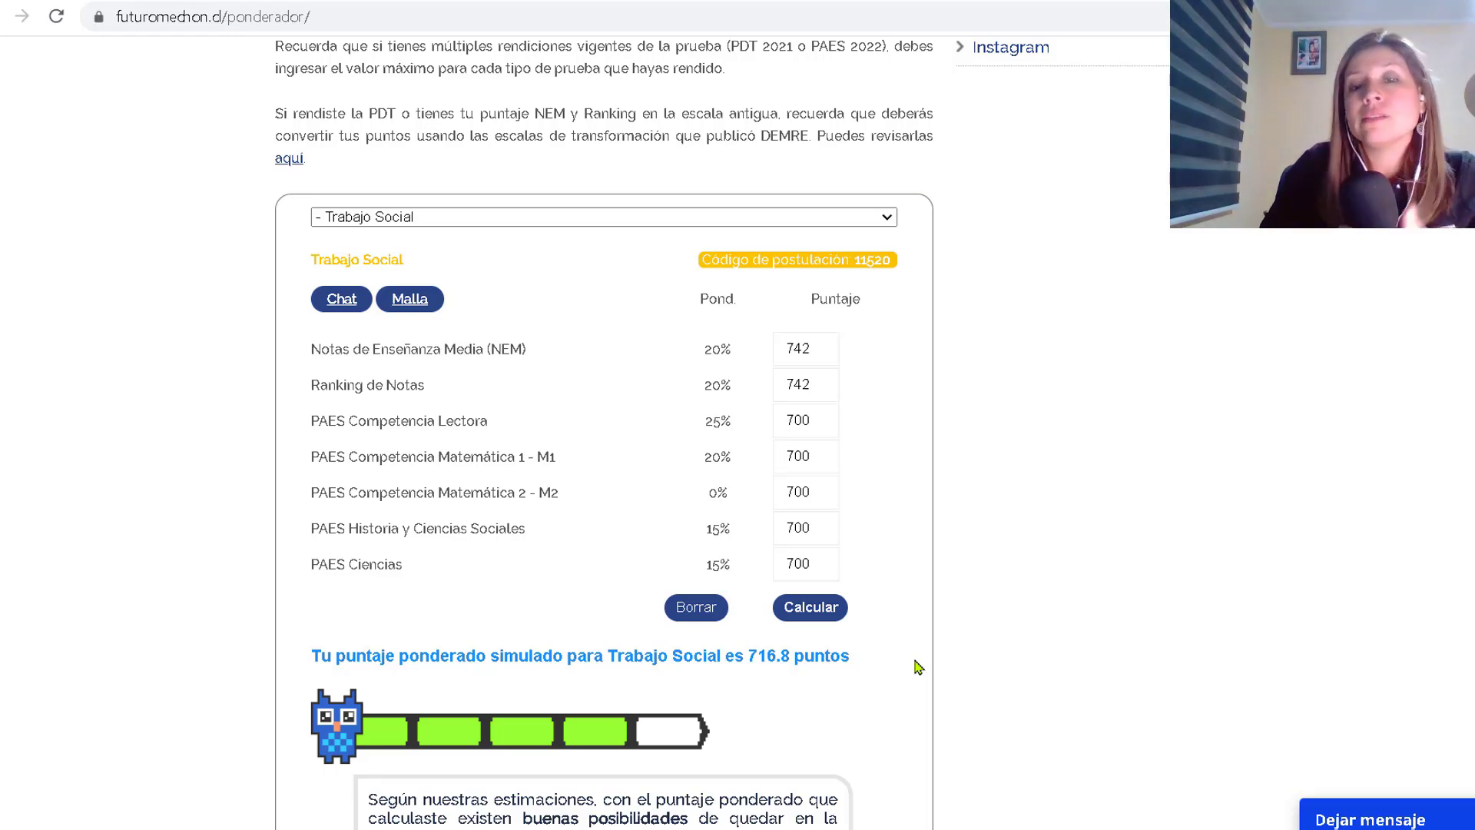
- Set the PAES scores to 500 for Competencia Lectora, 500 for Matemática 1 and 0 for Matemática 2
{"action": "scroll", "coordinate": [891, 369], "scroll_direction": "up", "scroll_amount": 1}
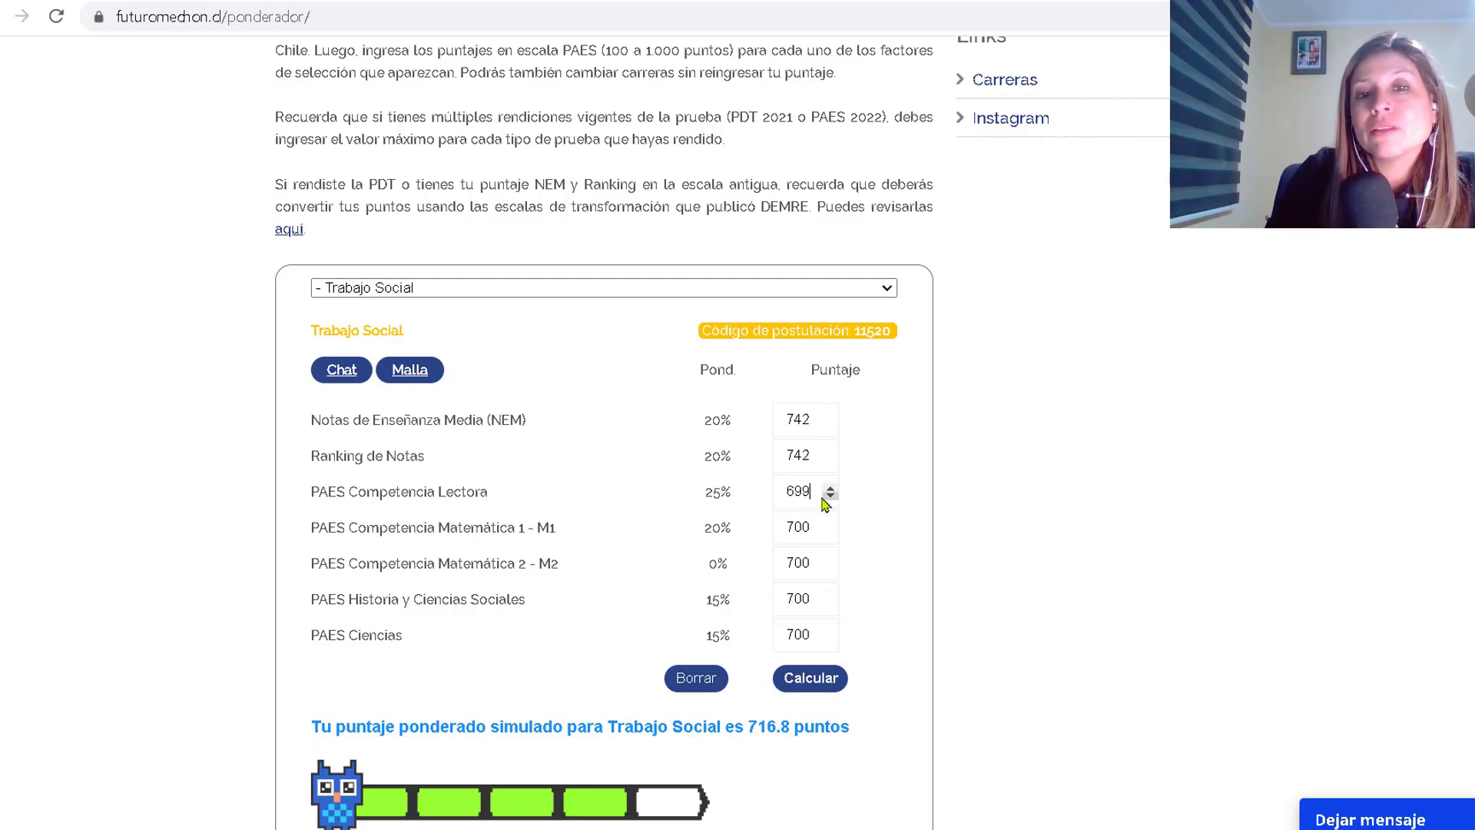
{"action": "type", "text": "500"}
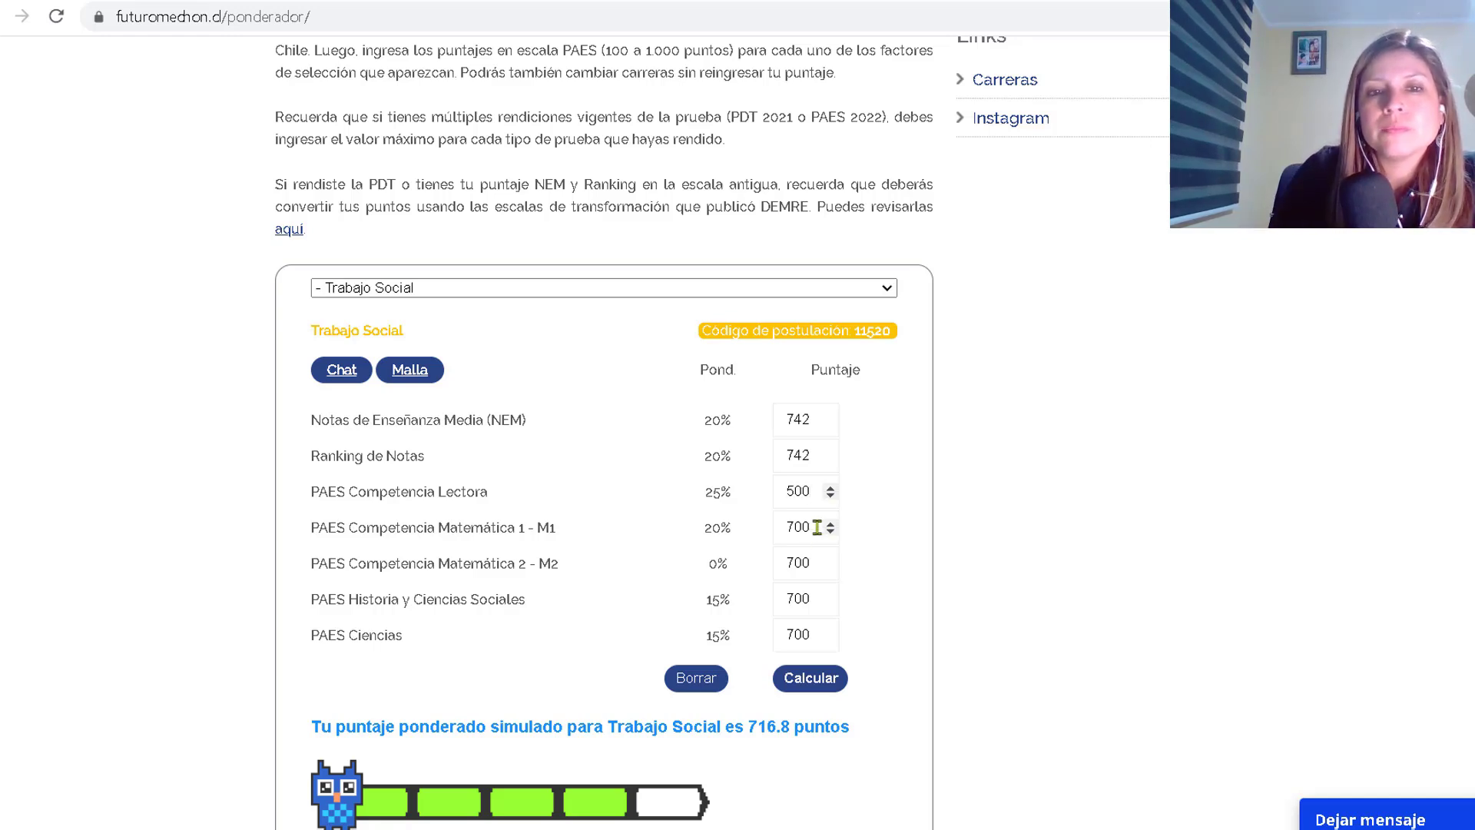
{"action": "left_click", "coordinate": [819, 527]}
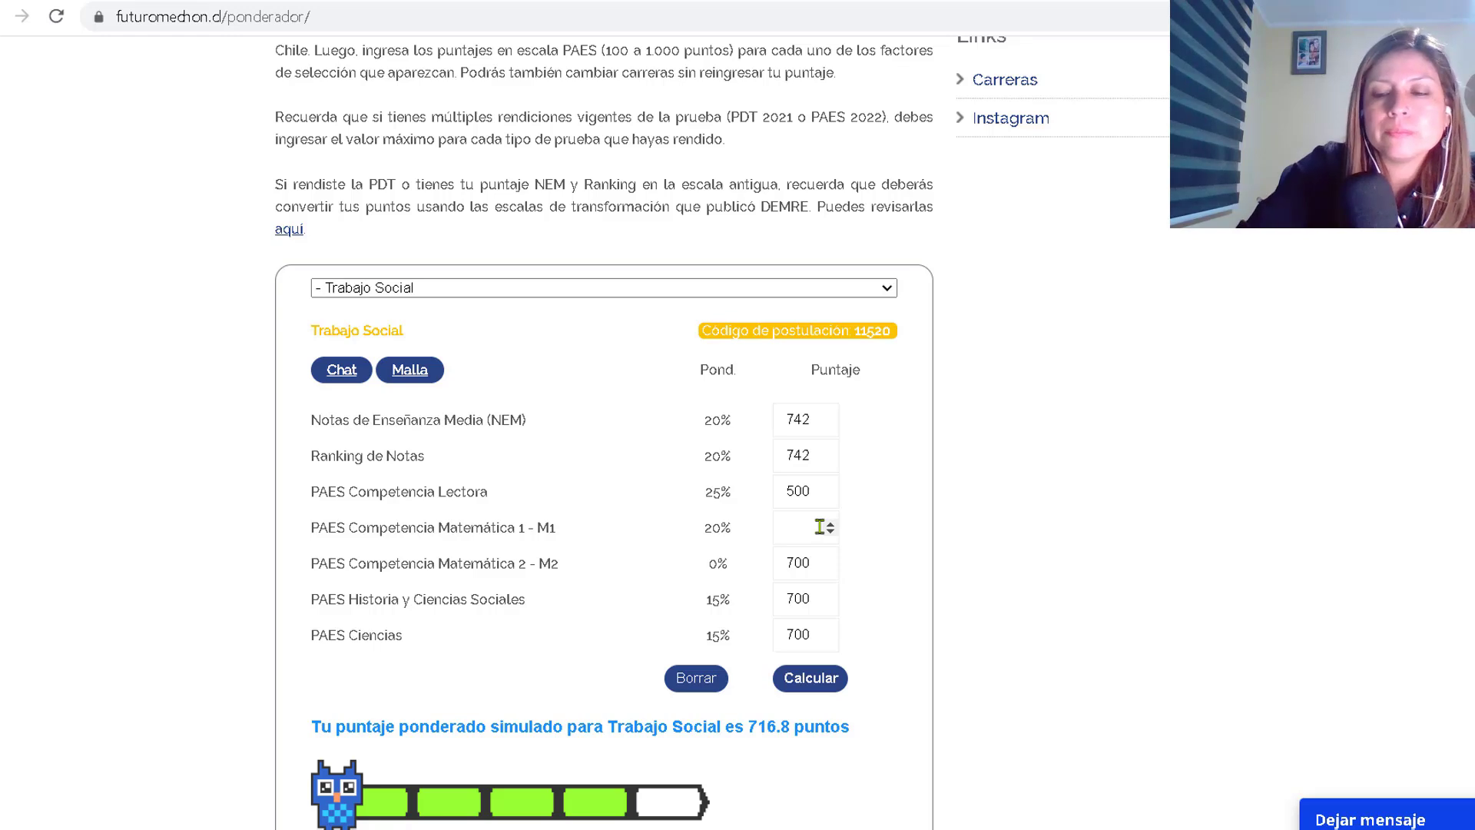
{"action": "type", "text": "500"}
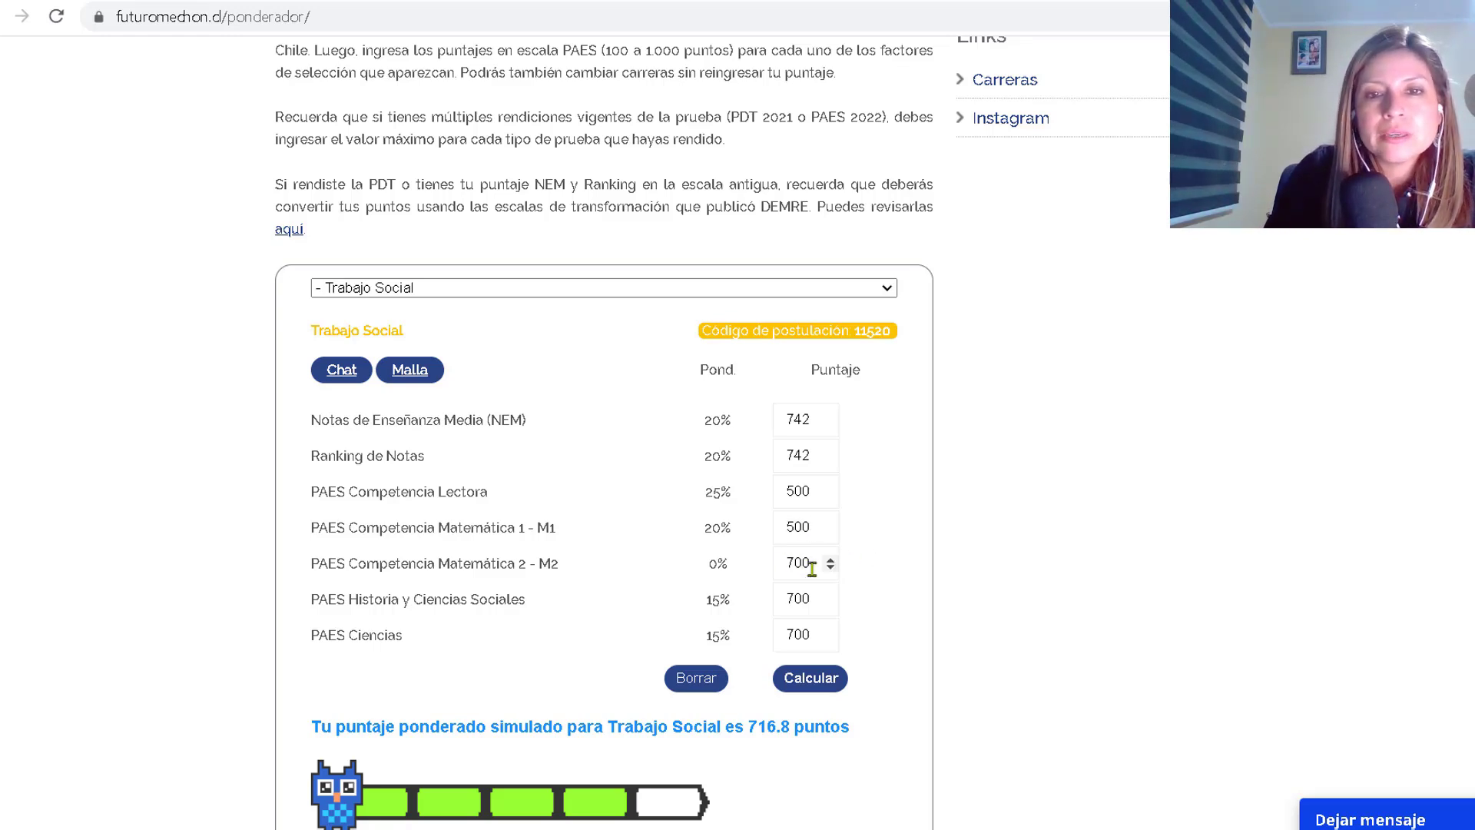
{"action": "left_click_drag", "start_coordinate": [818, 564], "coordinate": [765, 576]}
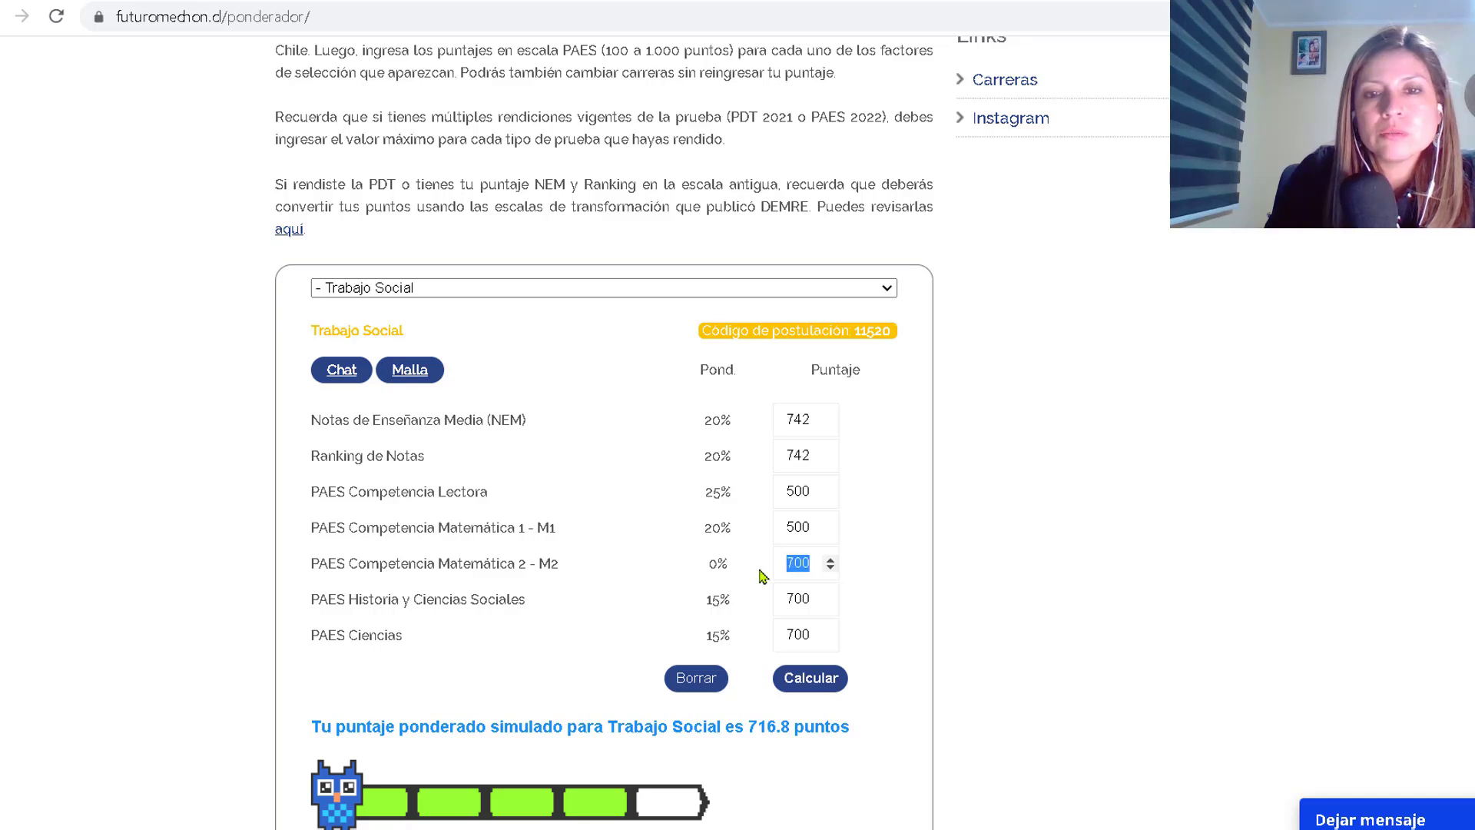
{"action": "type", "text": "0"}
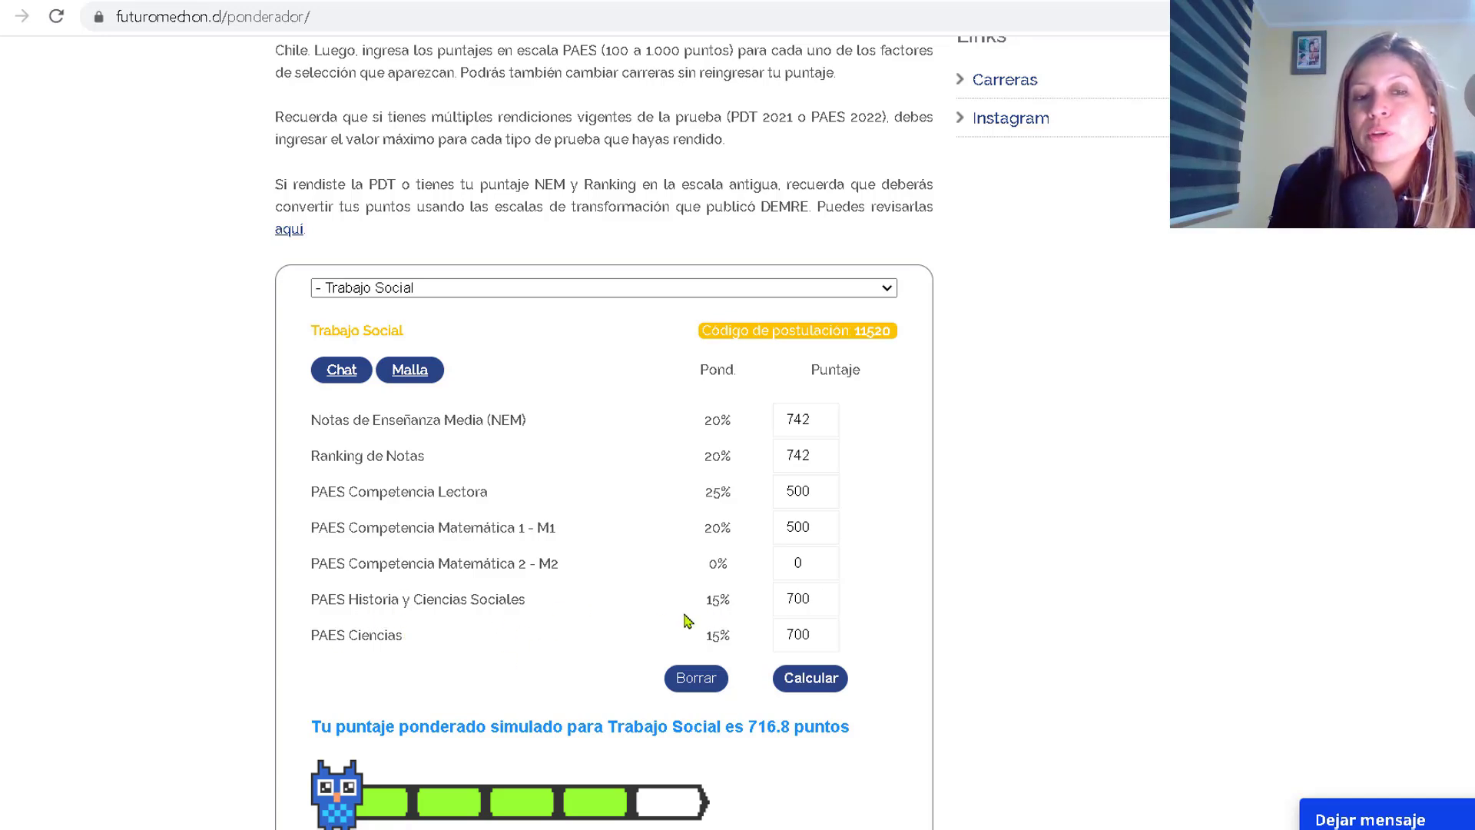
- Set Historia y Ciencias Sociales to 650 and Ciencias to 600, and calculate the weighted score for Trabajo Social
{"action": "left_click", "coordinate": [816, 598]}
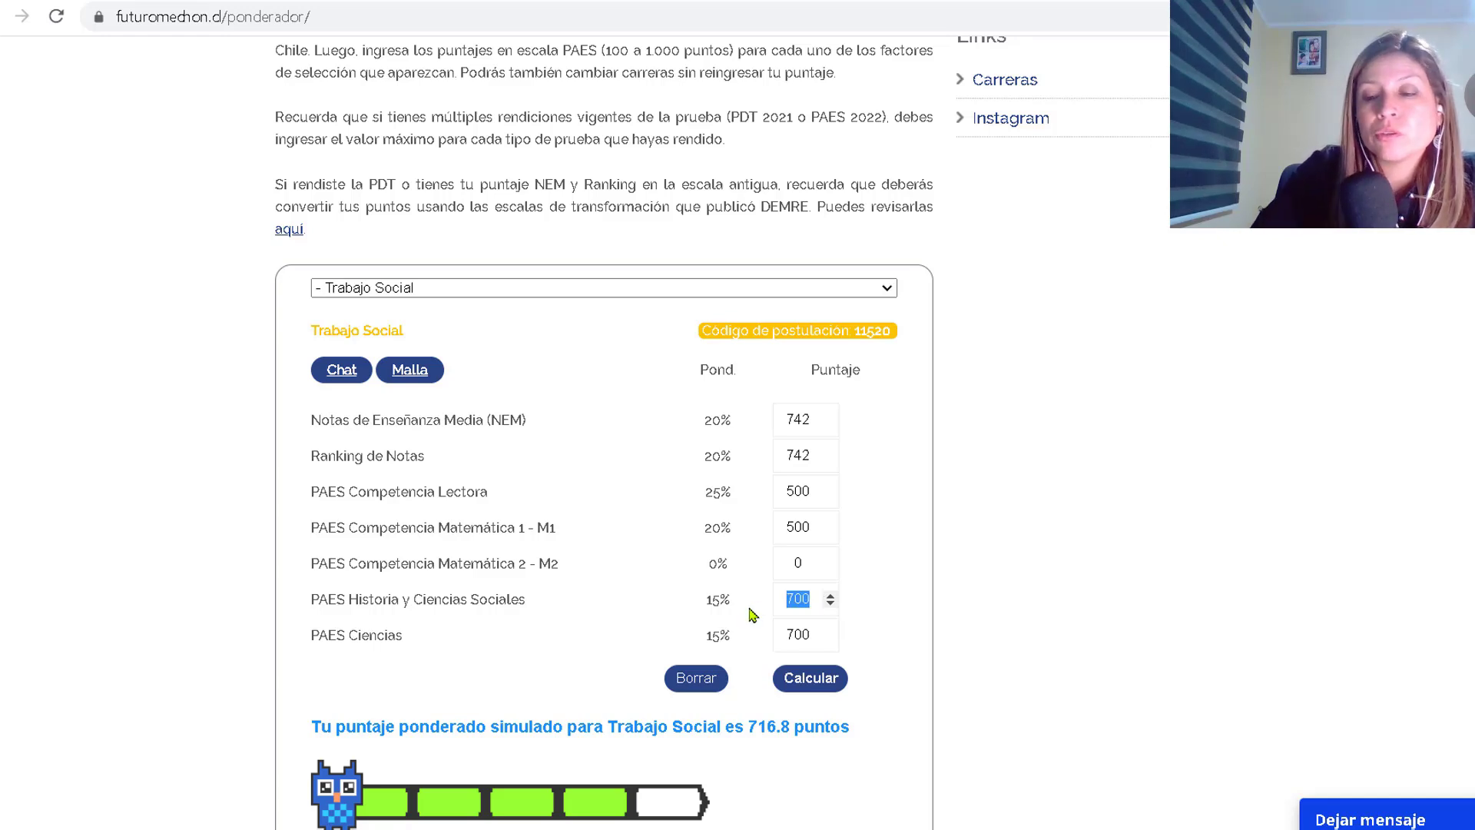
{"action": "type", "text": "650"}
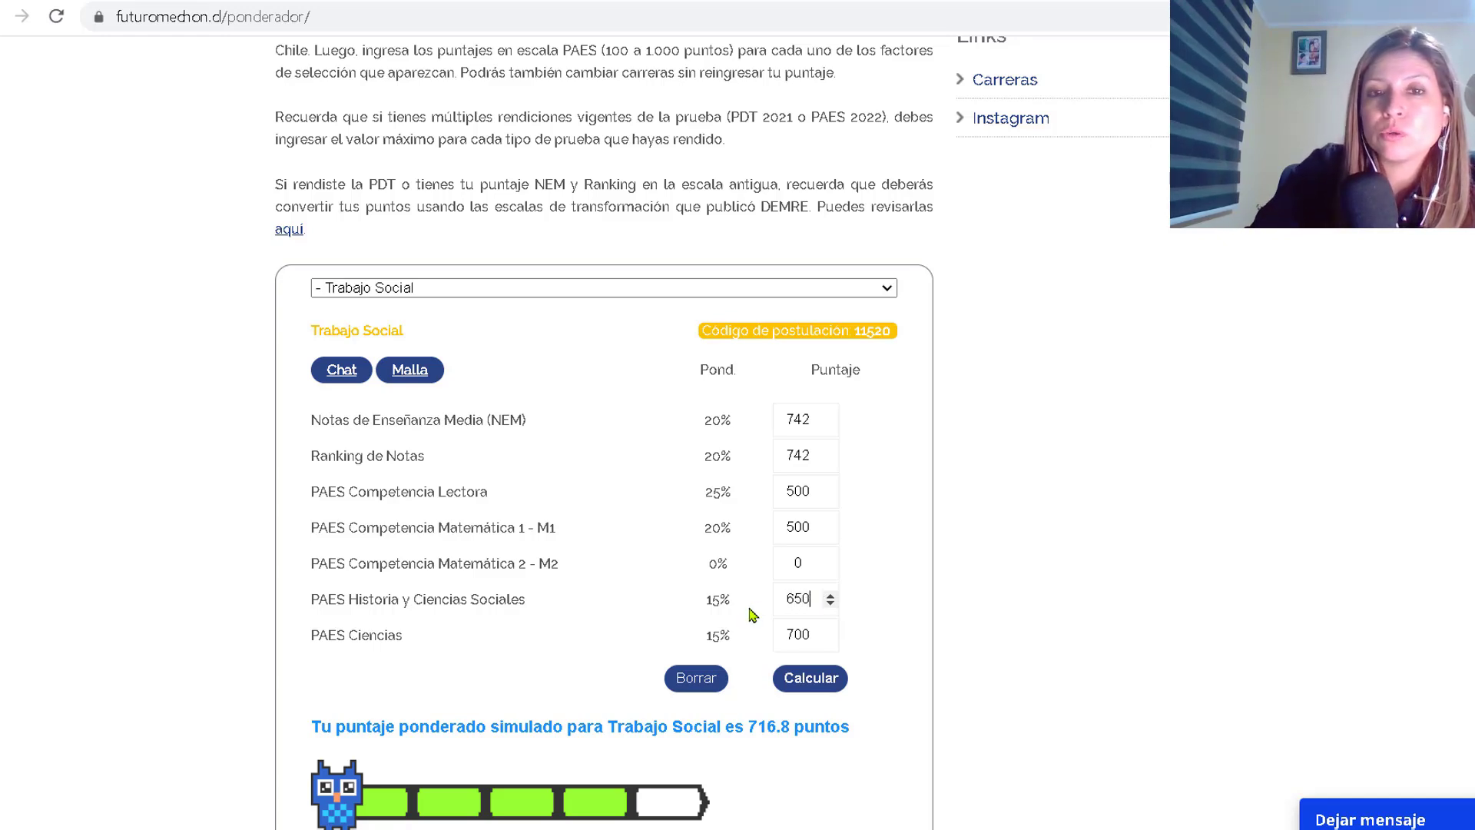
{"action": "key", "text": "Tab"}
{"action": "type", "text": "600"}
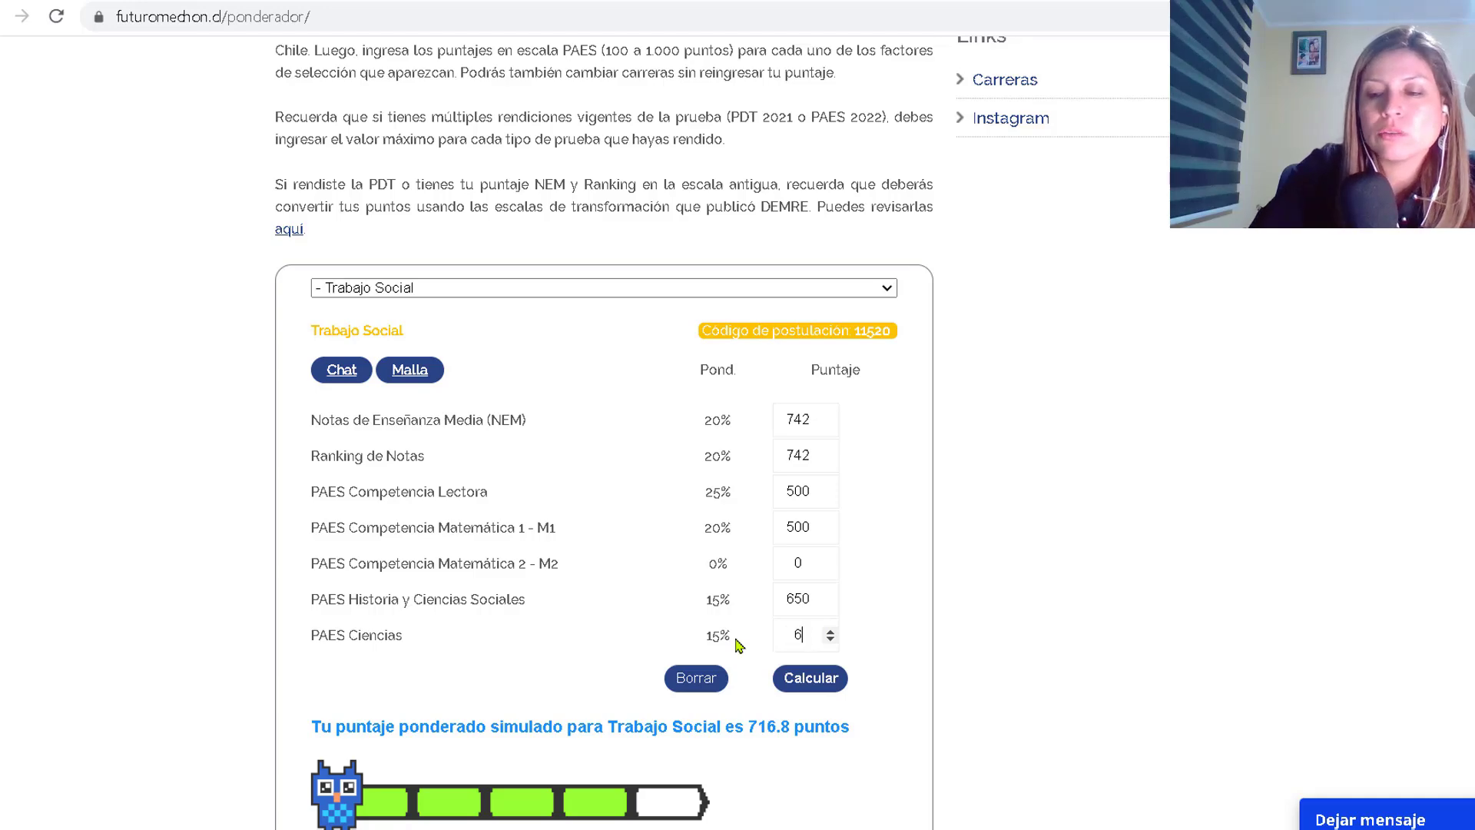
{"action": "left_click", "coordinate": [813, 686]}
{"action": "scroll", "coordinate": [883, 769], "scroll_direction": "down", "scroll_amount": 3}
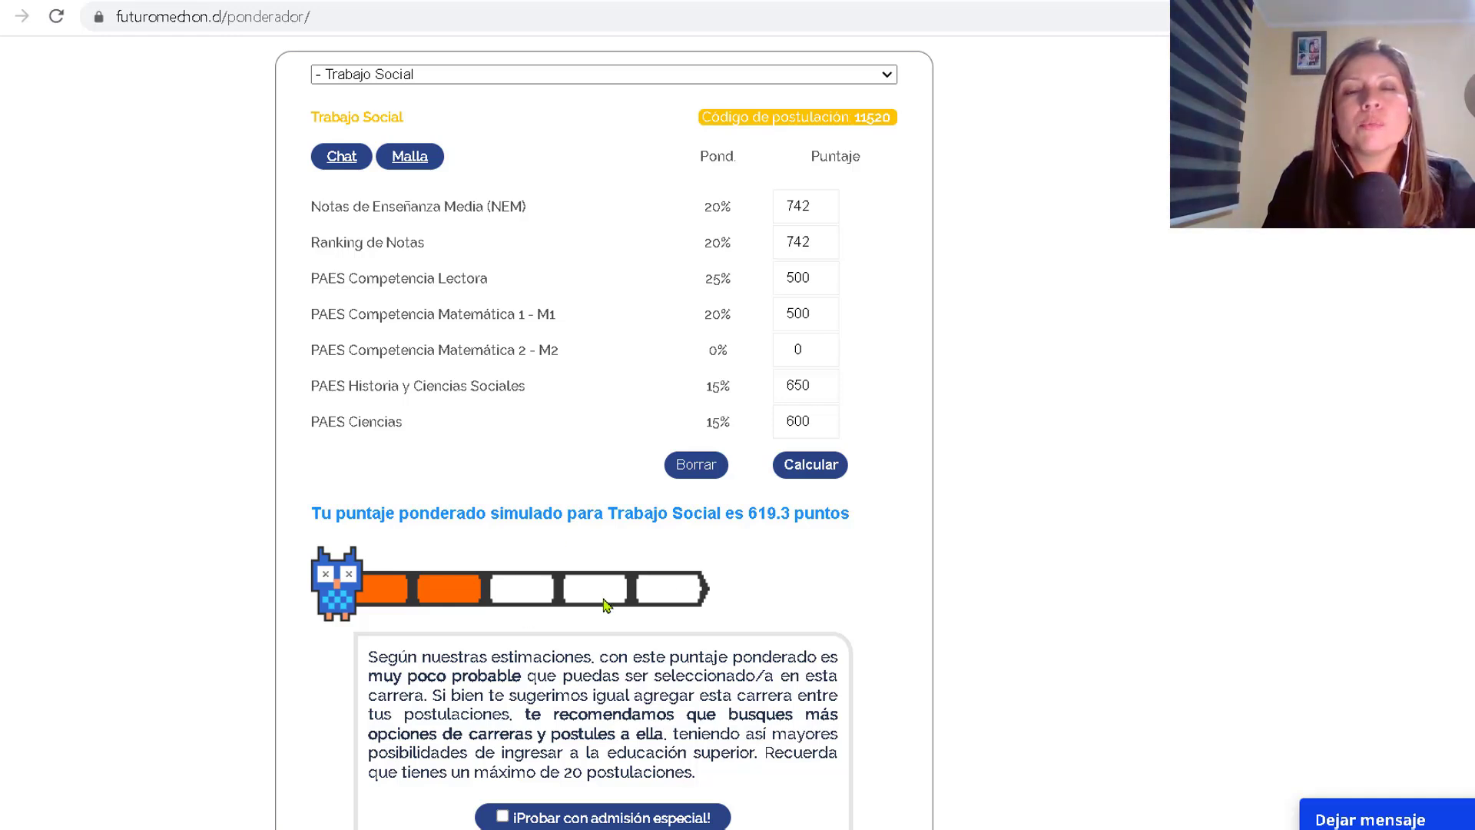
- Browse the calculator's list of careers across the faculties, including the Ingeniería Civil programmes, and close it without choosing one
{"action": "scroll", "coordinate": [856, 500], "scroll_direction": "up", "scroll_amount": 4}
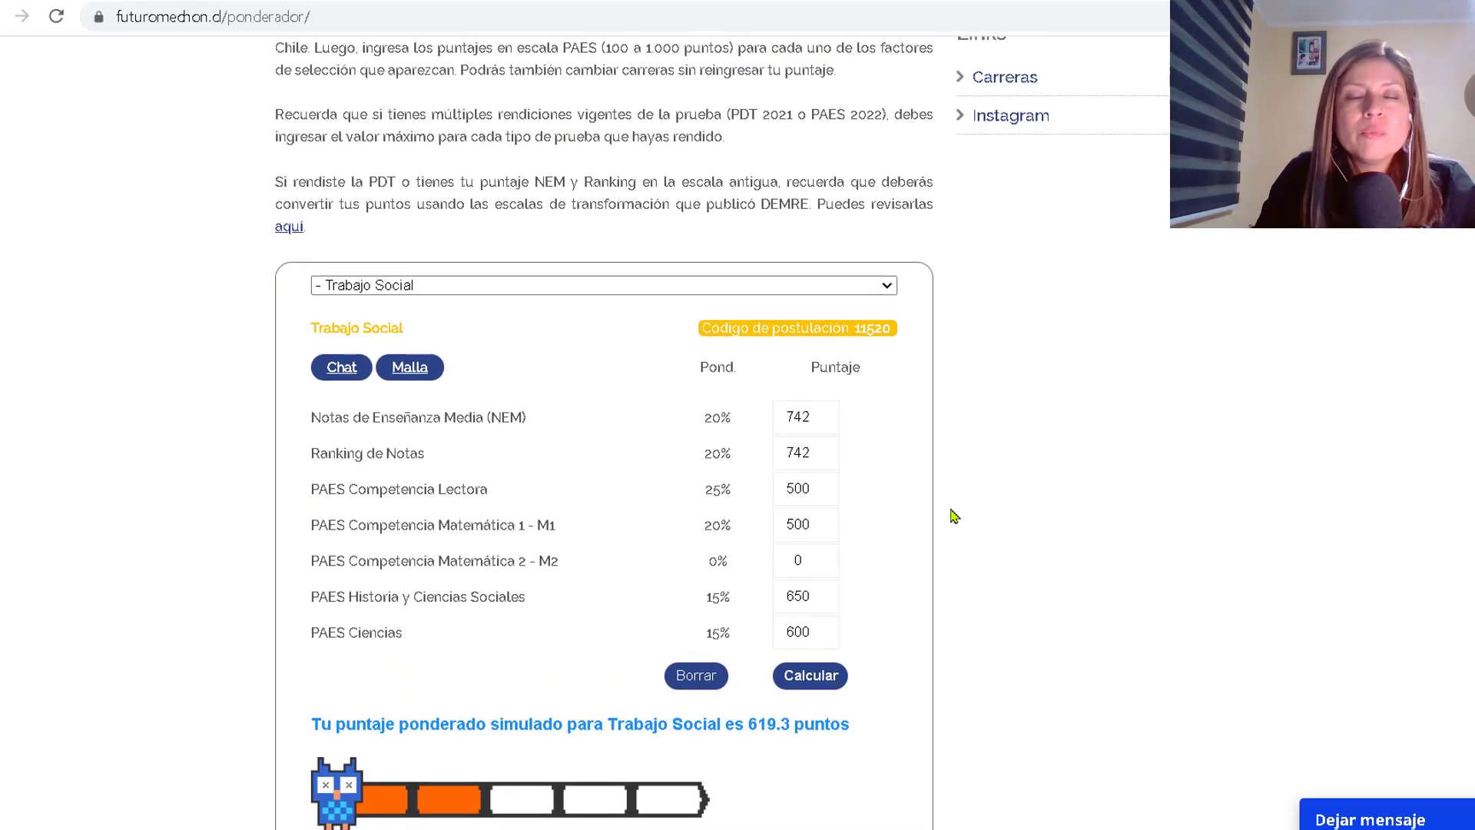
{"action": "scroll", "coordinate": [957, 523], "scroll_direction": "up", "scroll_amount": 1}
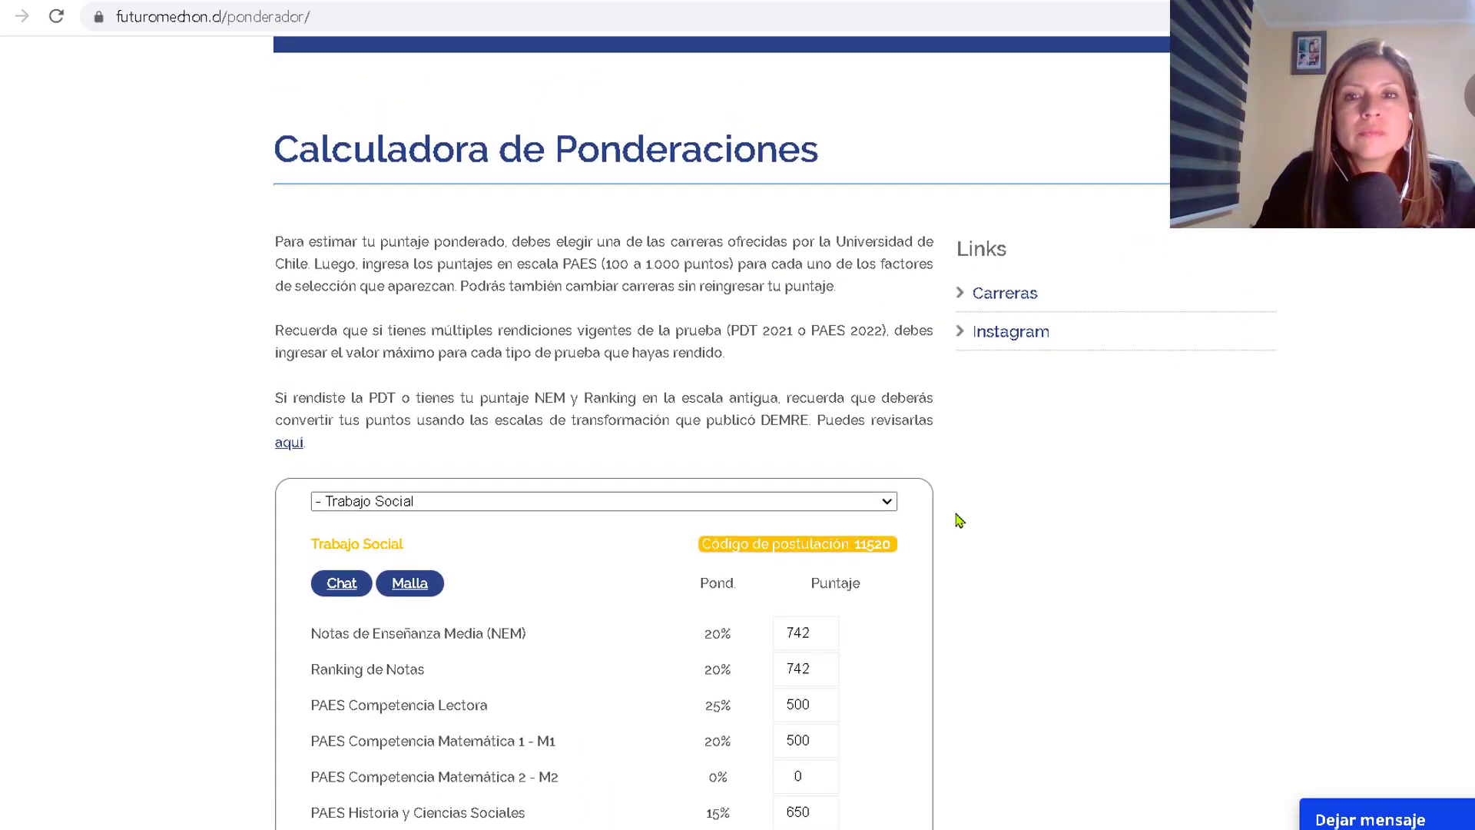
{"action": "scroll", "coordinate": [959, 521], "scroll_direction": "up", "scroll_amount": 1}
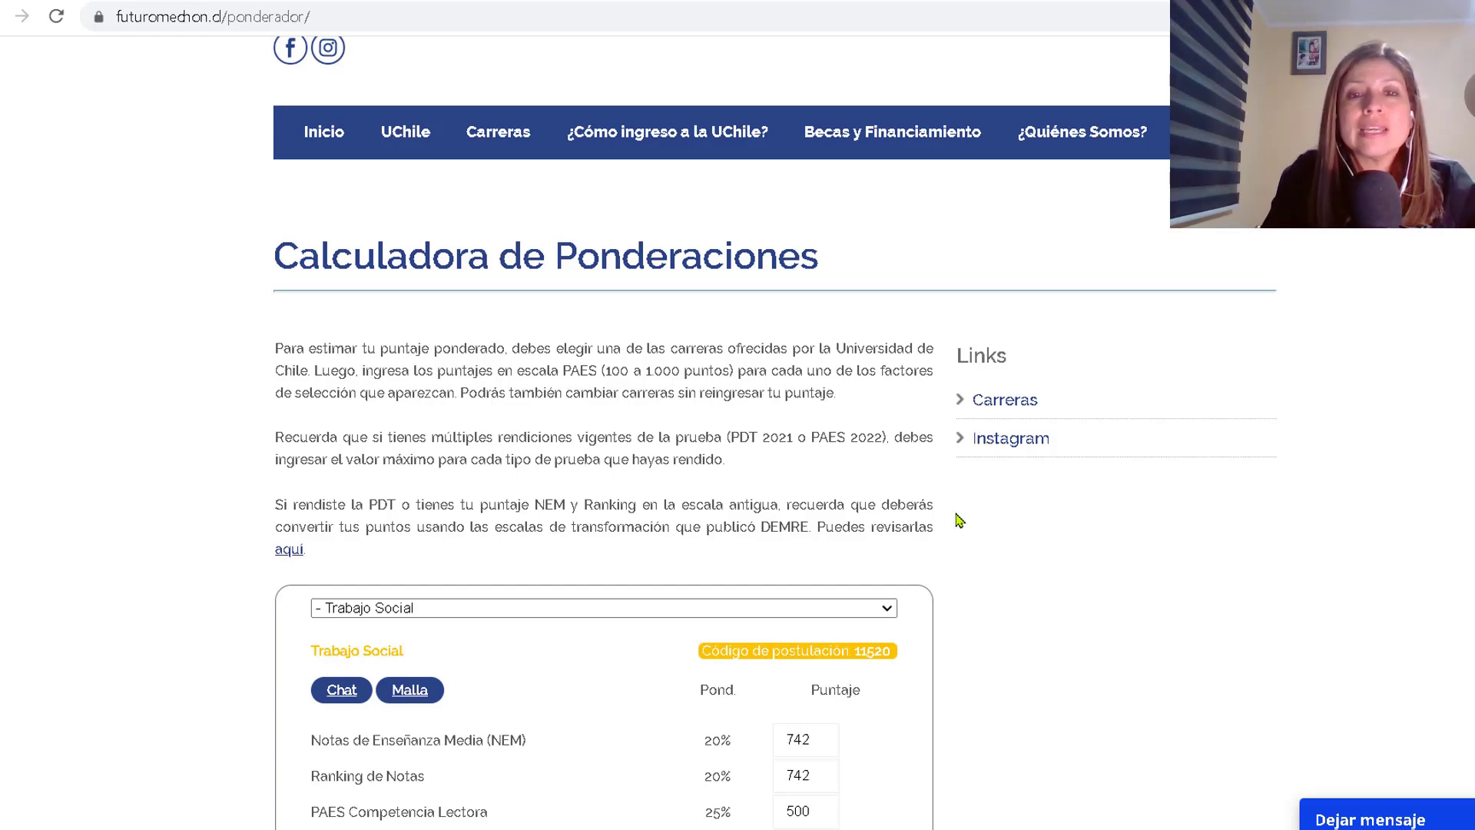
{"action": "scroll", "coordinate": [892, 442], "scroll_direction": "down", "scroll_amount": 2}
{"action": "left_click", "coordinate": [883, 433]}
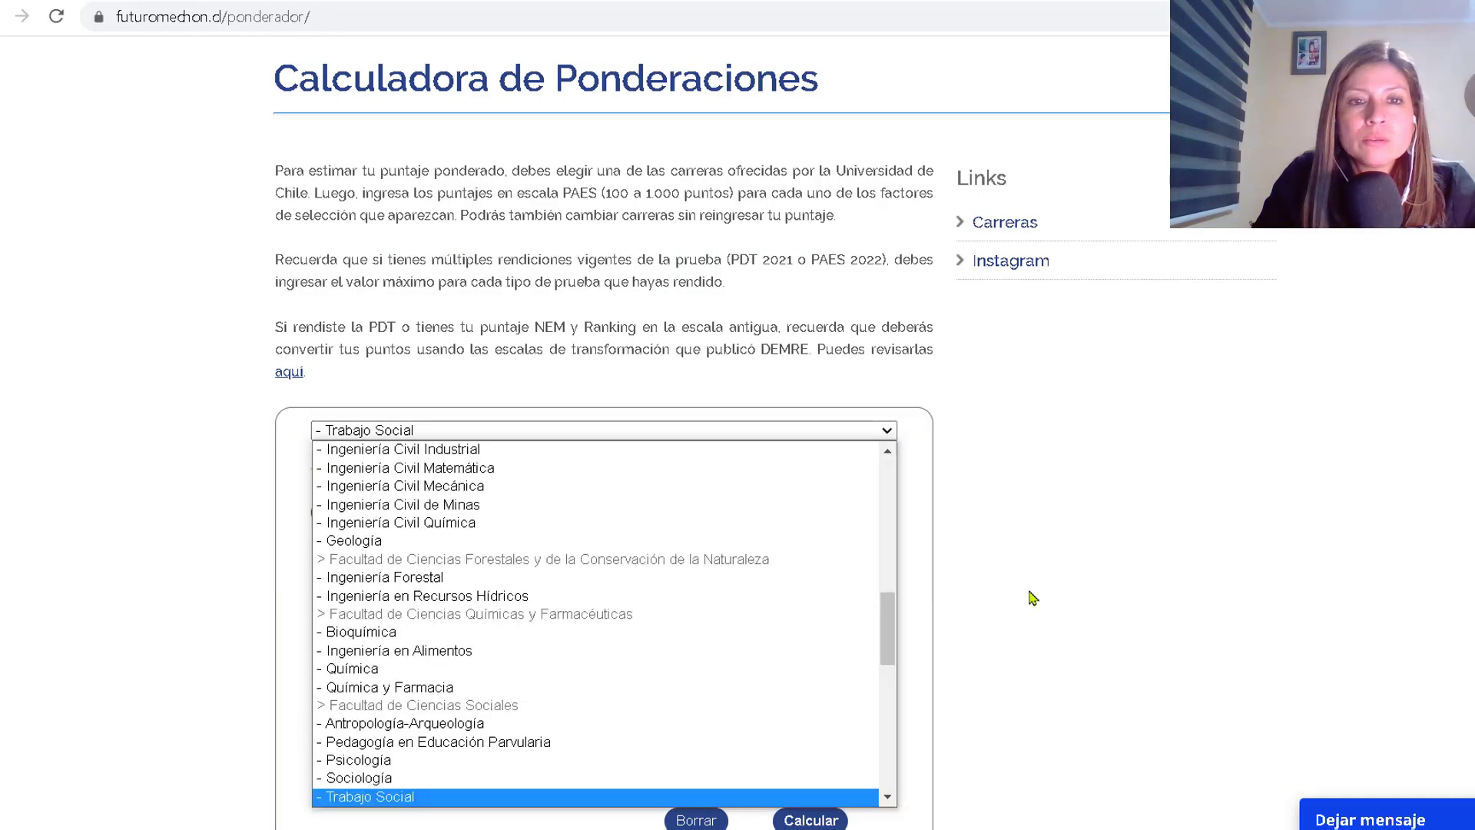
{"action": "scroll", "coordinate": [1033, 598], "scroll_direction": "down", "scroll_amount": 2}
{"action": "left_click", "coordinate": [887, 252]}
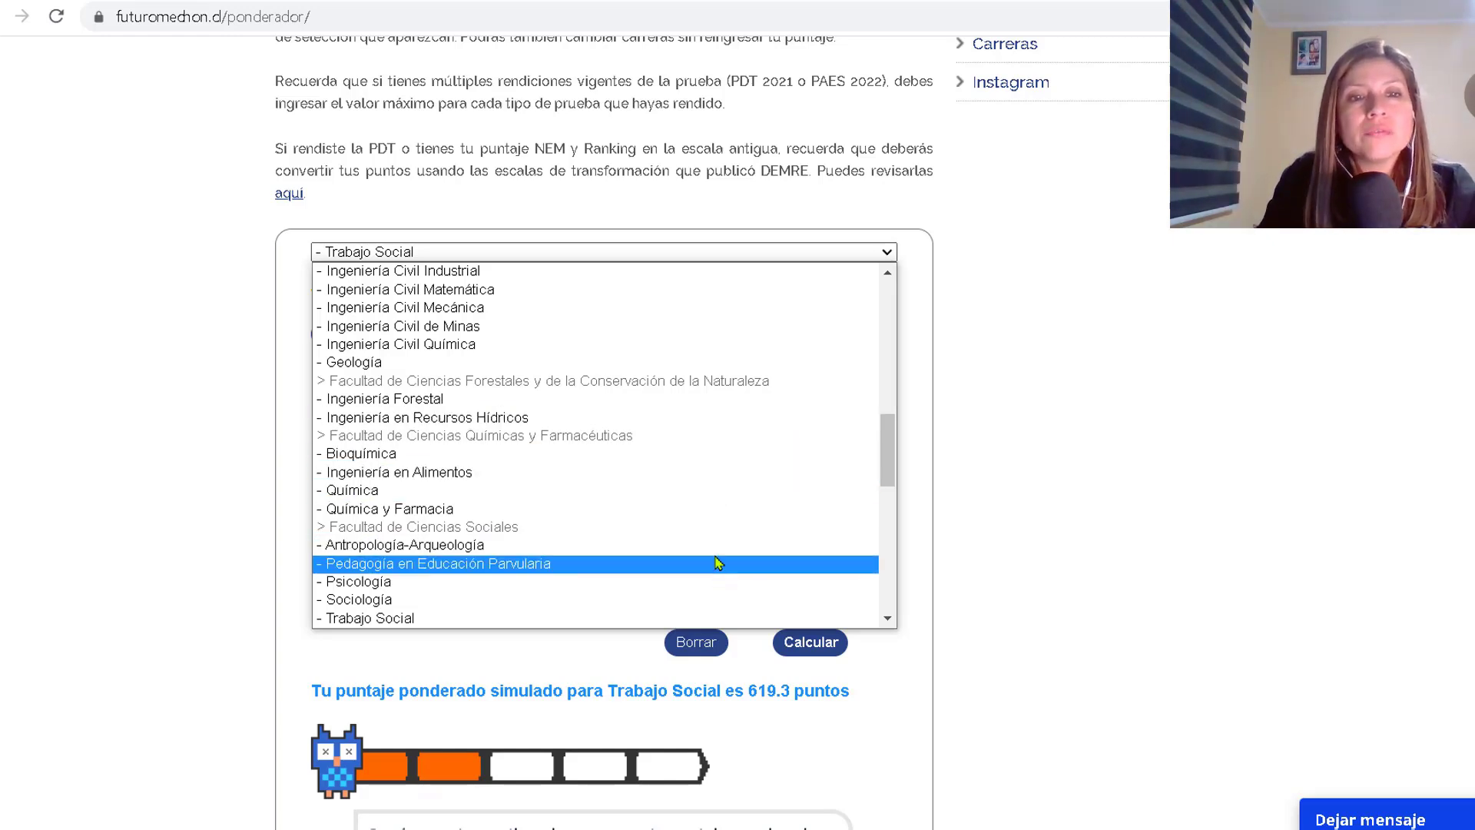
{"action": "scroll", "coordinate": [715, 564], "scroll_direction": "down", "scroll_amount": 3}
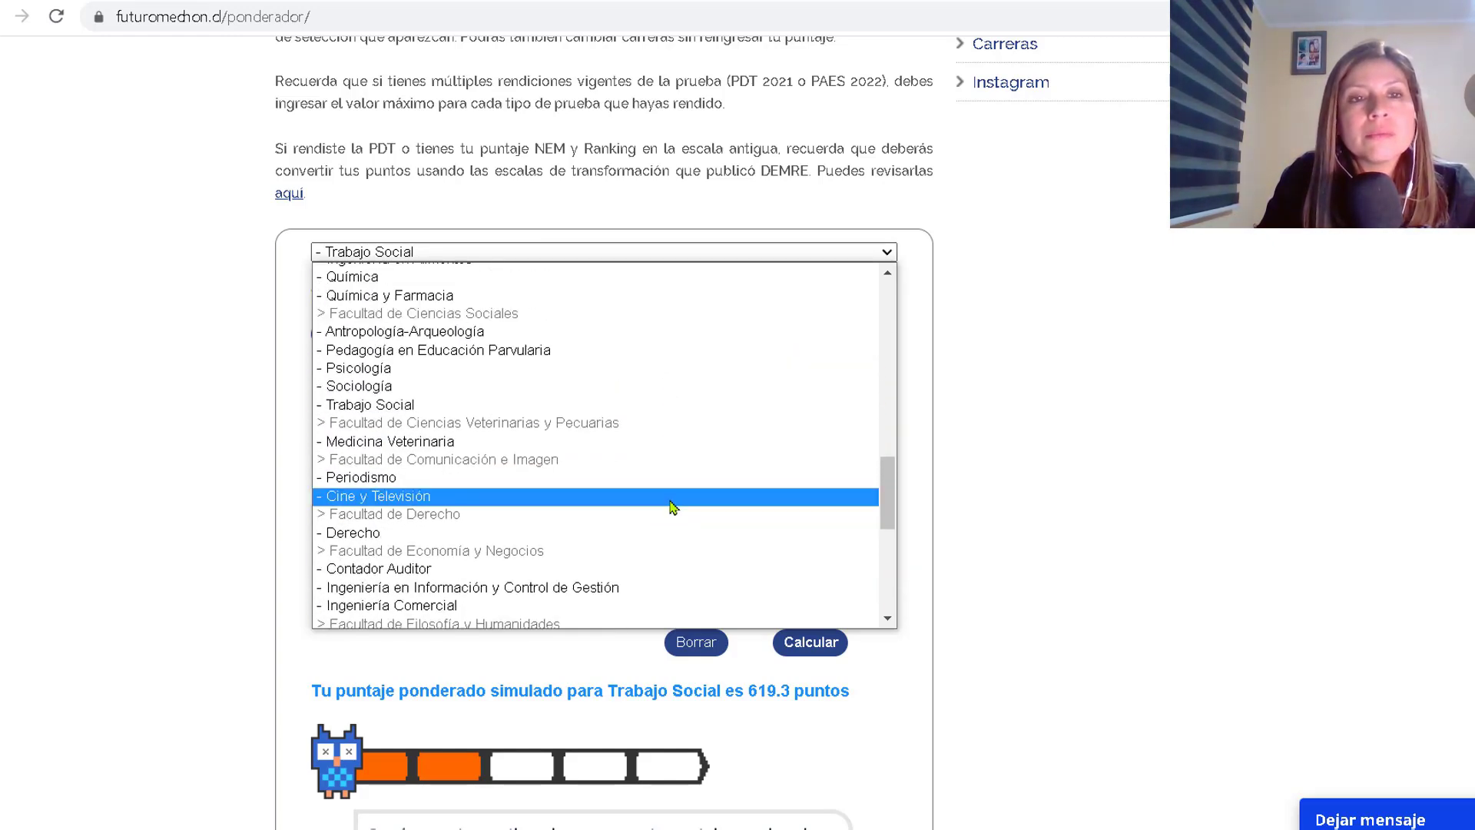
{"action": "scroll", "coordinate": [669, 511], "scroll_direction": "down", "scroll_amount": 5}
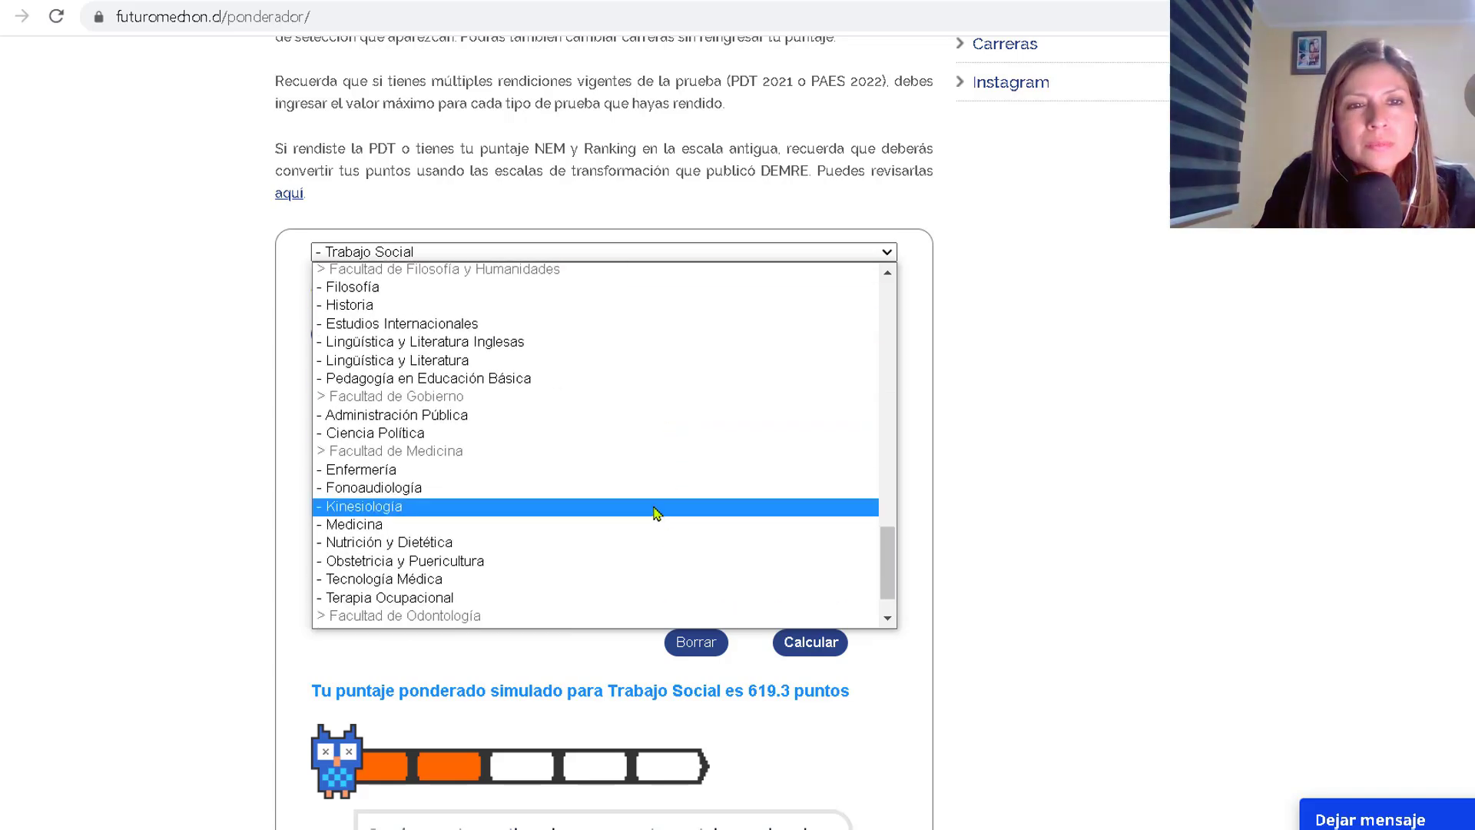
{"action": "scroll", "coordinate": [691, 515], "scroll_direction": "down", "scroll_amount": 1}
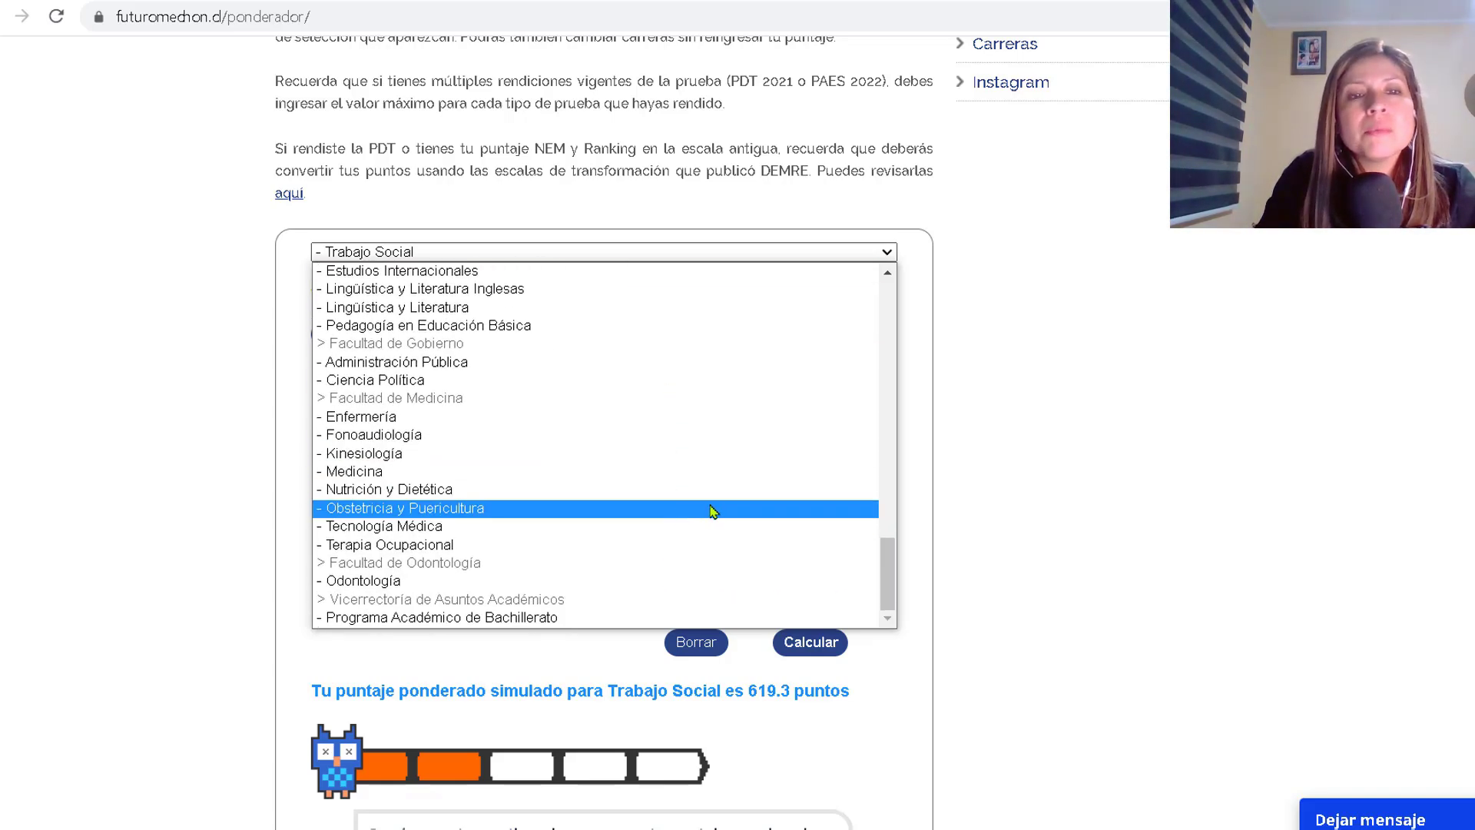
{"action": "scroll", "coordinate": [737, 499], "scroll_direction": "up", "scroll_amount": 9}
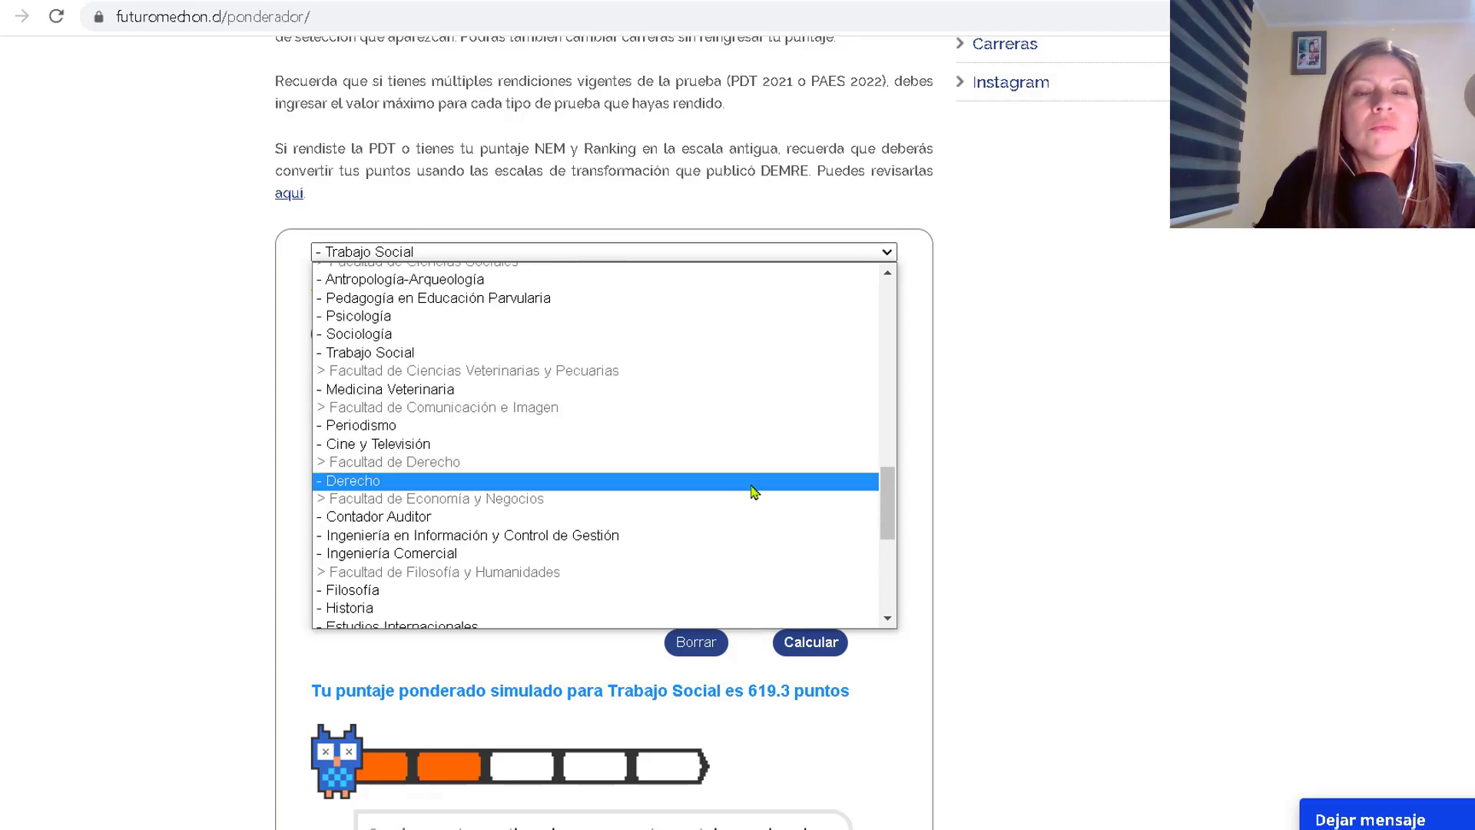
{"action": "scroll", "coordinate": [760, 495], "scroll_direction": "up", "scroll_amount": 4}
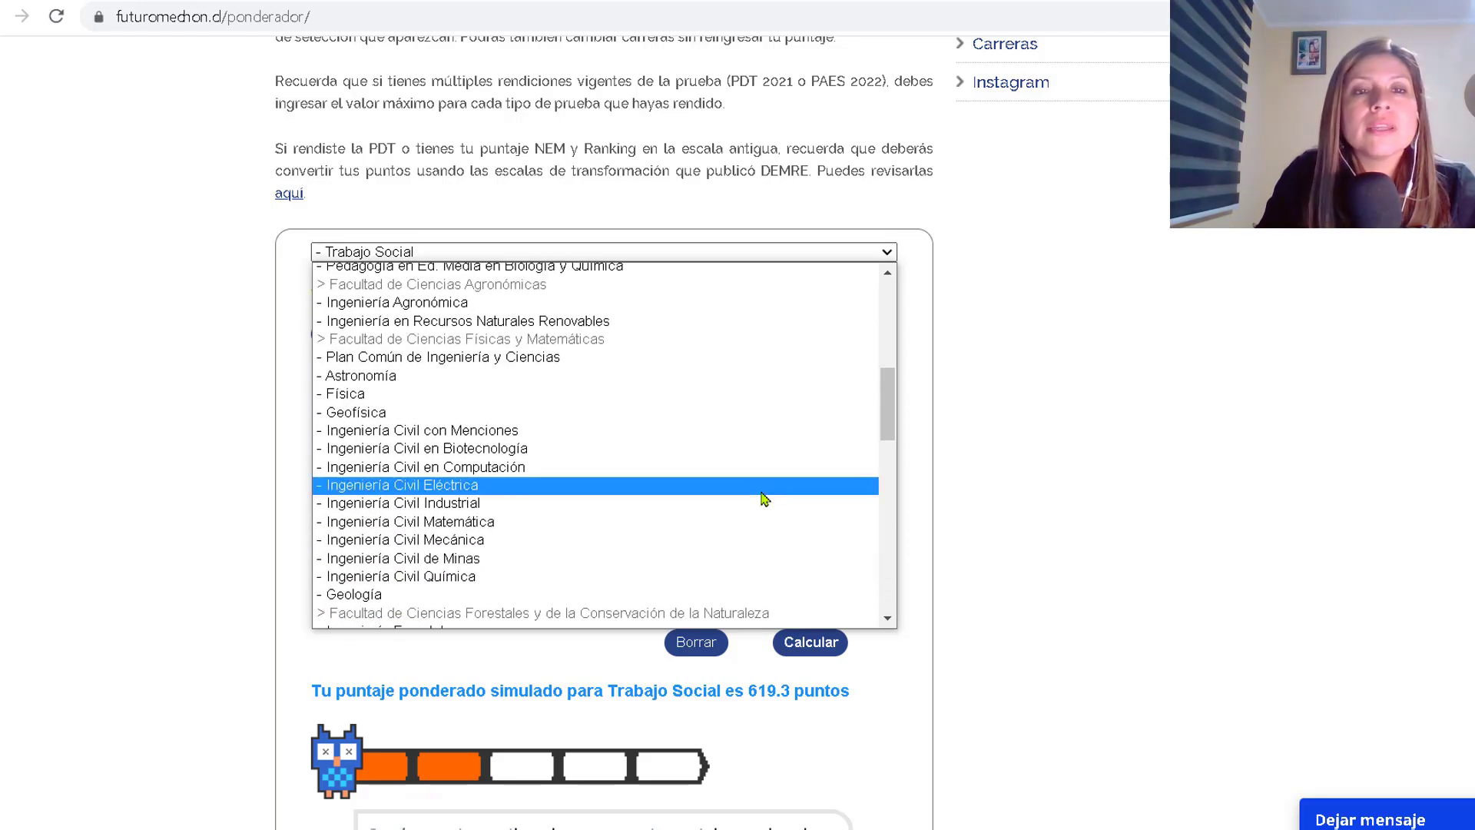
{"action": "scroll", "coordinate": [761, 495], "scroll_direction": "up", "scroll_amount": 6}
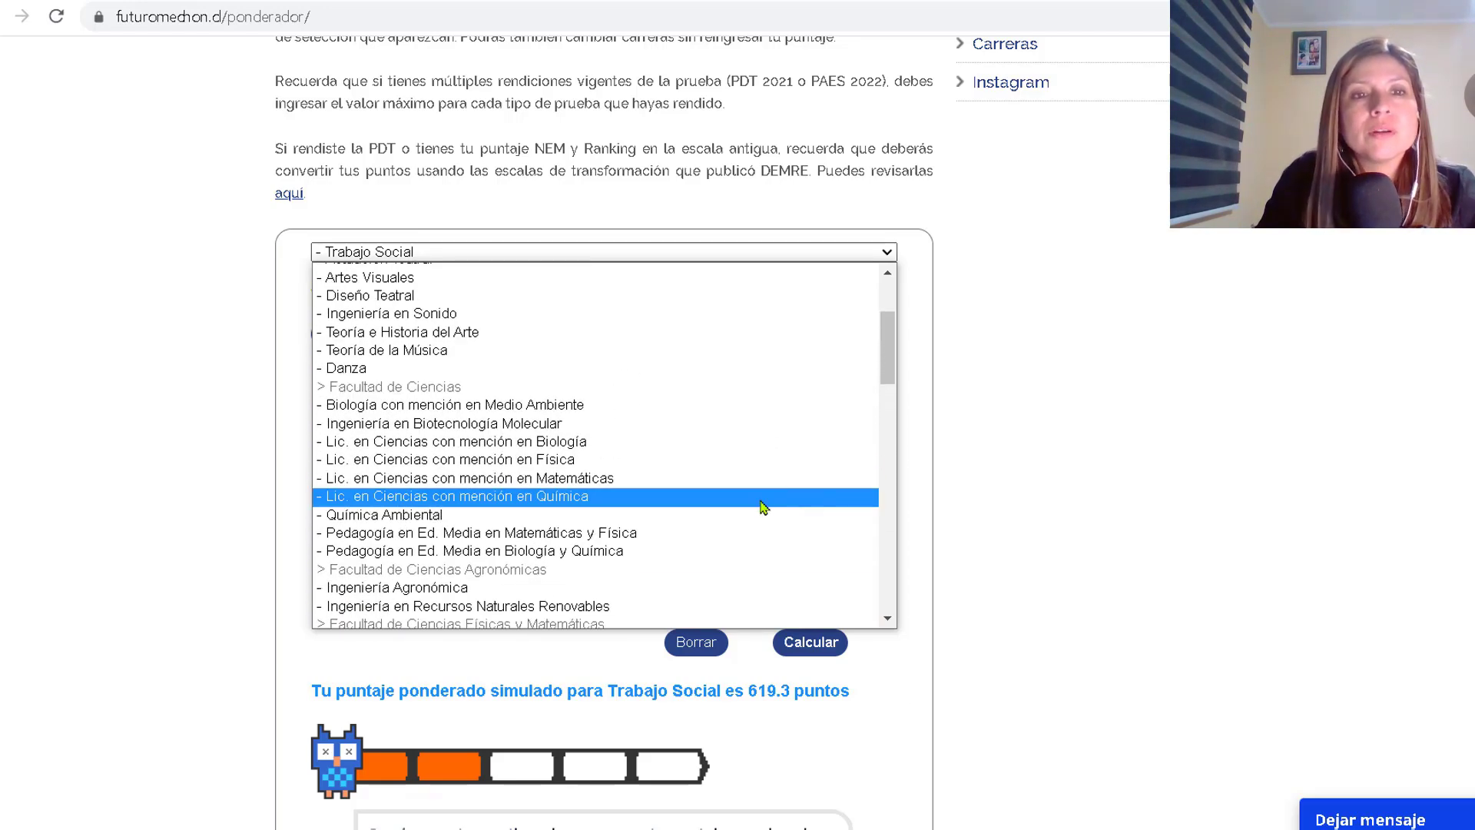
{"action": "scroll", "coordinate": [765, 469], "scroll_direction": "up", "scroll_amount": 1}
{"action": "scroll", "coordinate": [771, 441], "scroll_direction": "down", "scroll_amount": 3}
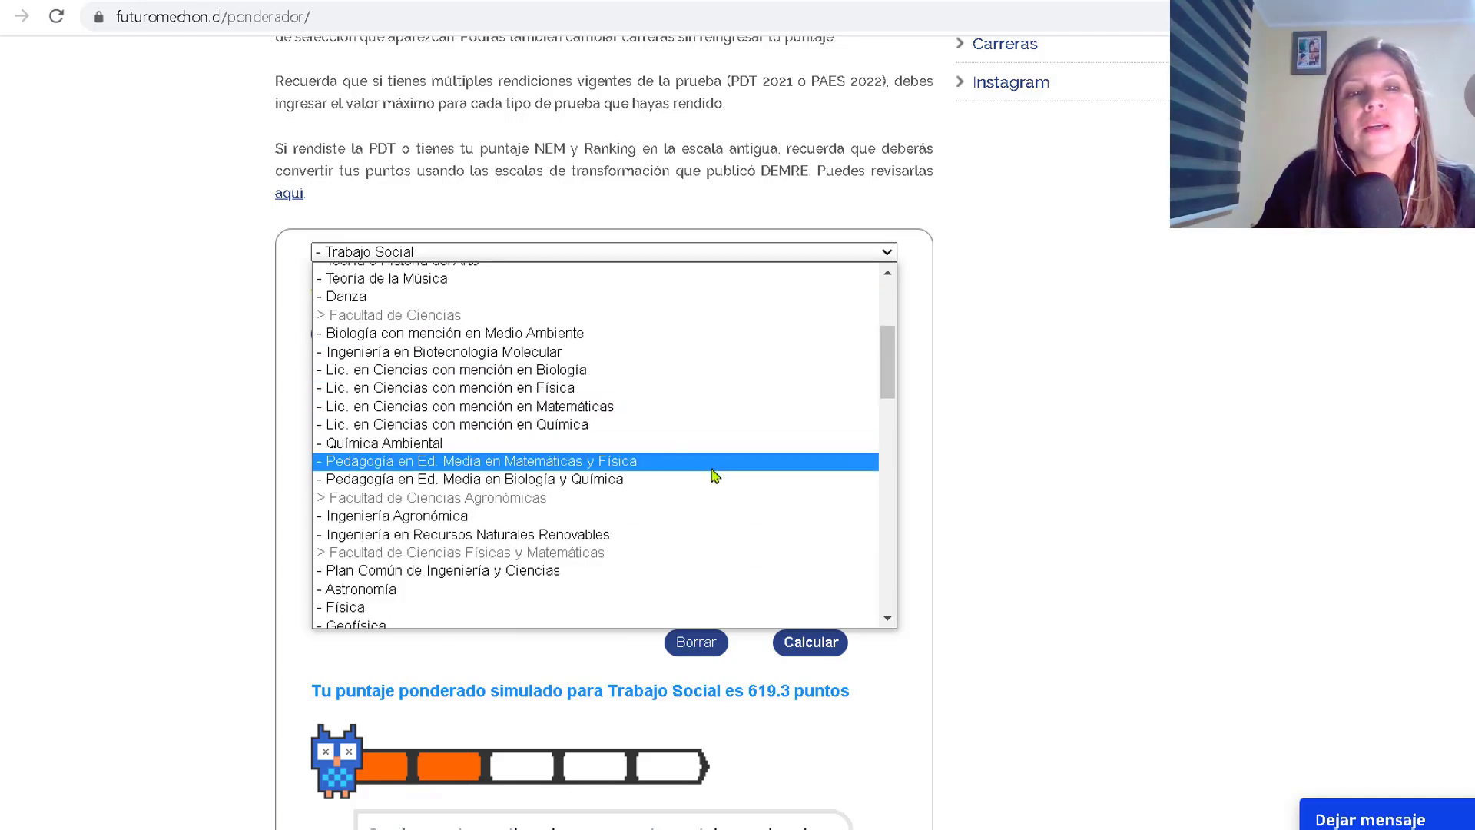
{"action": "scroll", "coordinate": [555, 567], "scroll_direction": "down", "scroll_amount": 1}
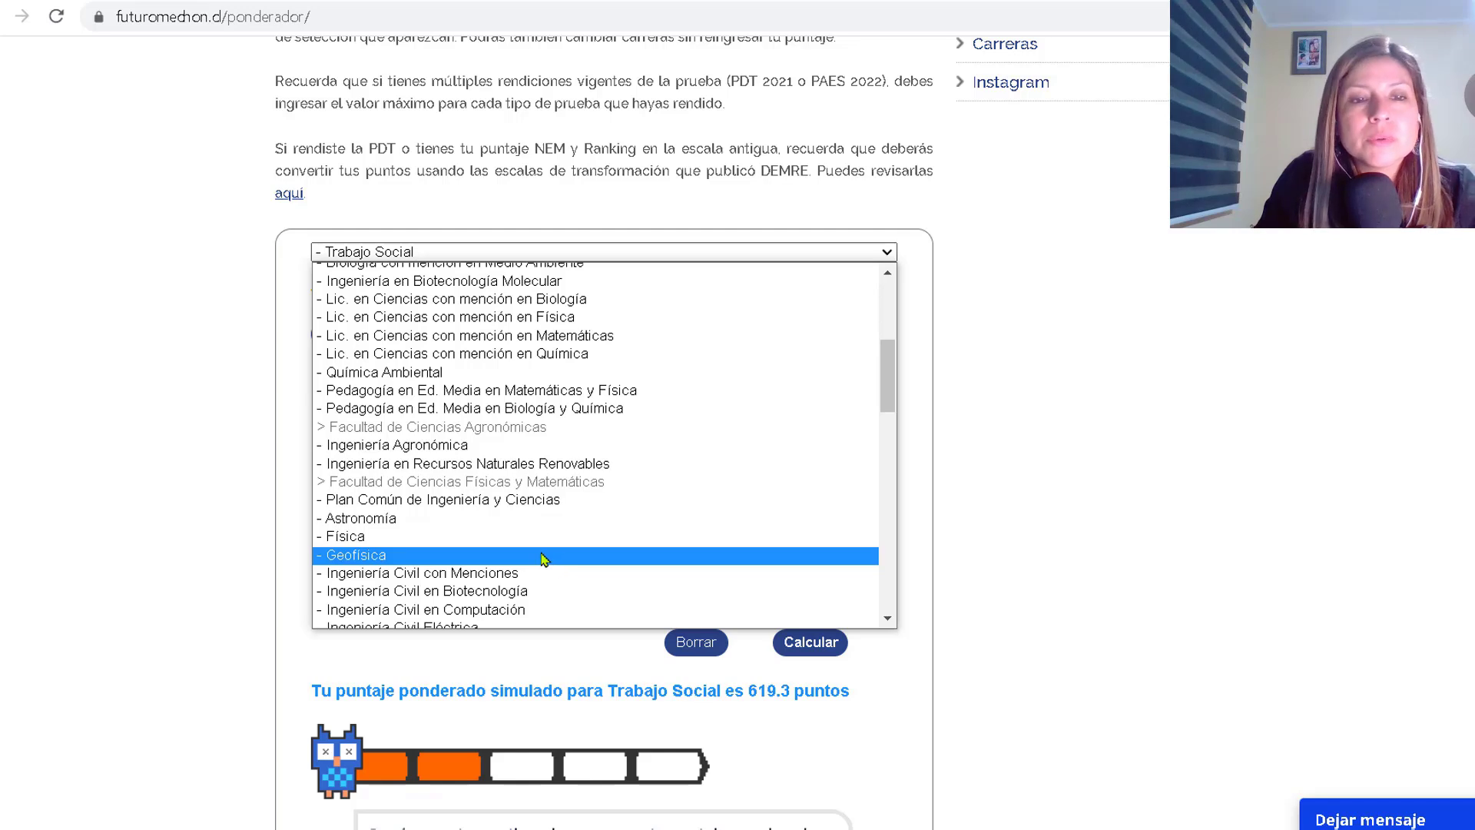
{"action": "scroll", "coordinate": [538, 559], "scroll_direction": "down", "scroll_amount": 1}
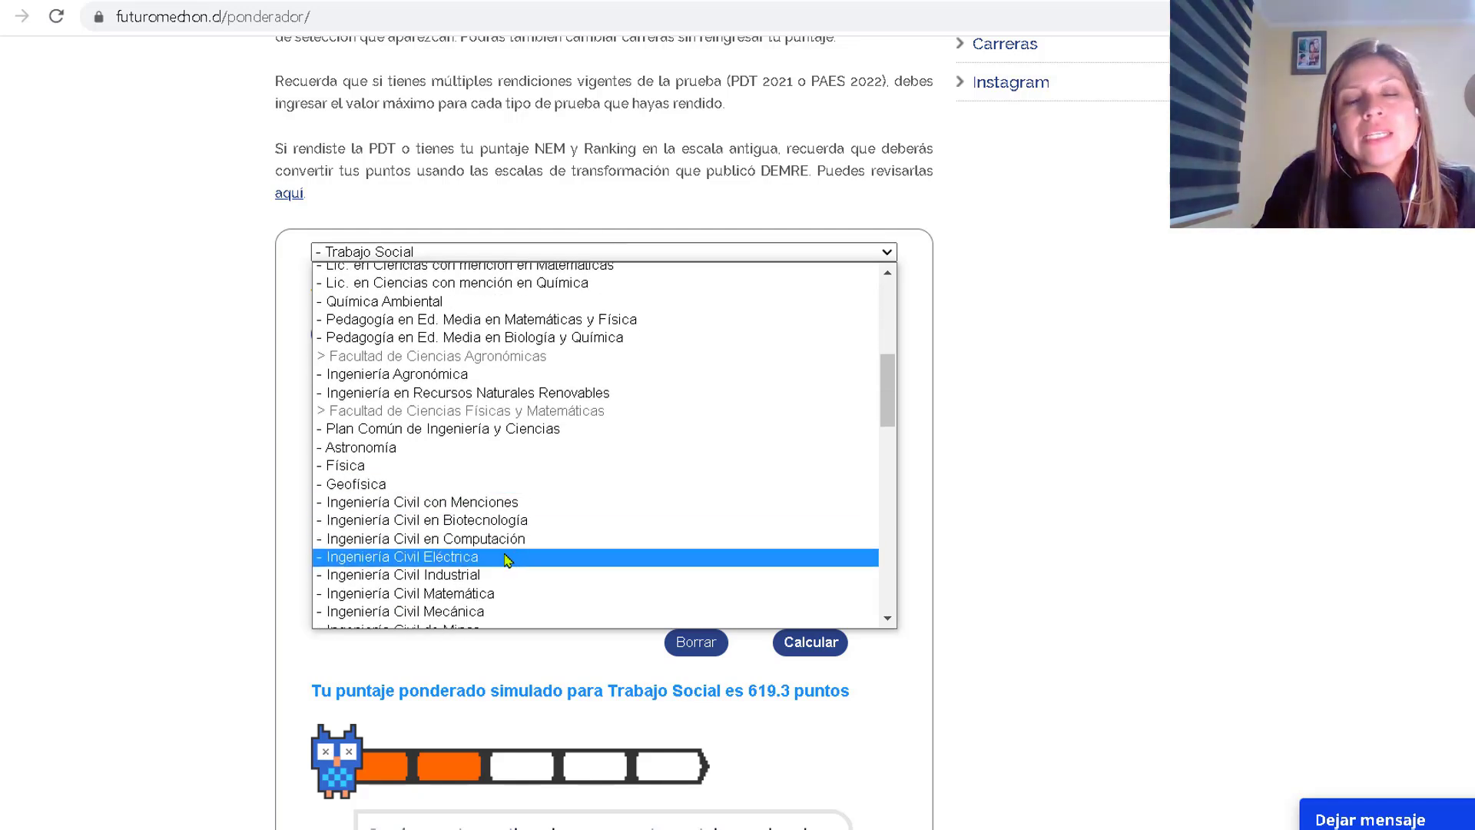
{"action": "key", "text": "Escape"}
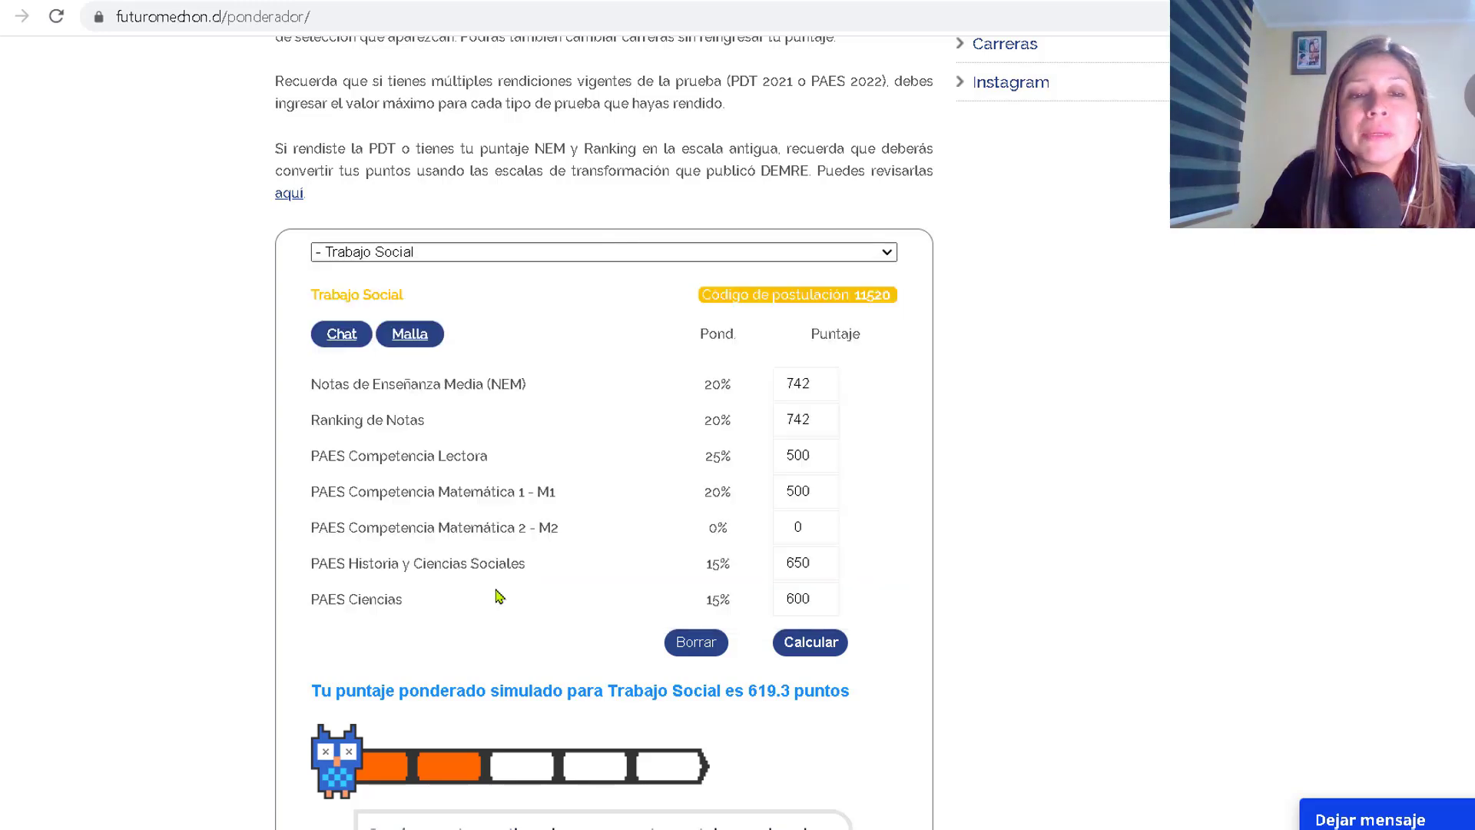
- For Ingeniería Civil Matemática, set the Matemática 2 score to 500 and the Historia y Ciencias Sociales score to 0
{"action": "scroll", "coordinate": [836, 440], "scroll_direction": "down", "scroll_amount": 1}
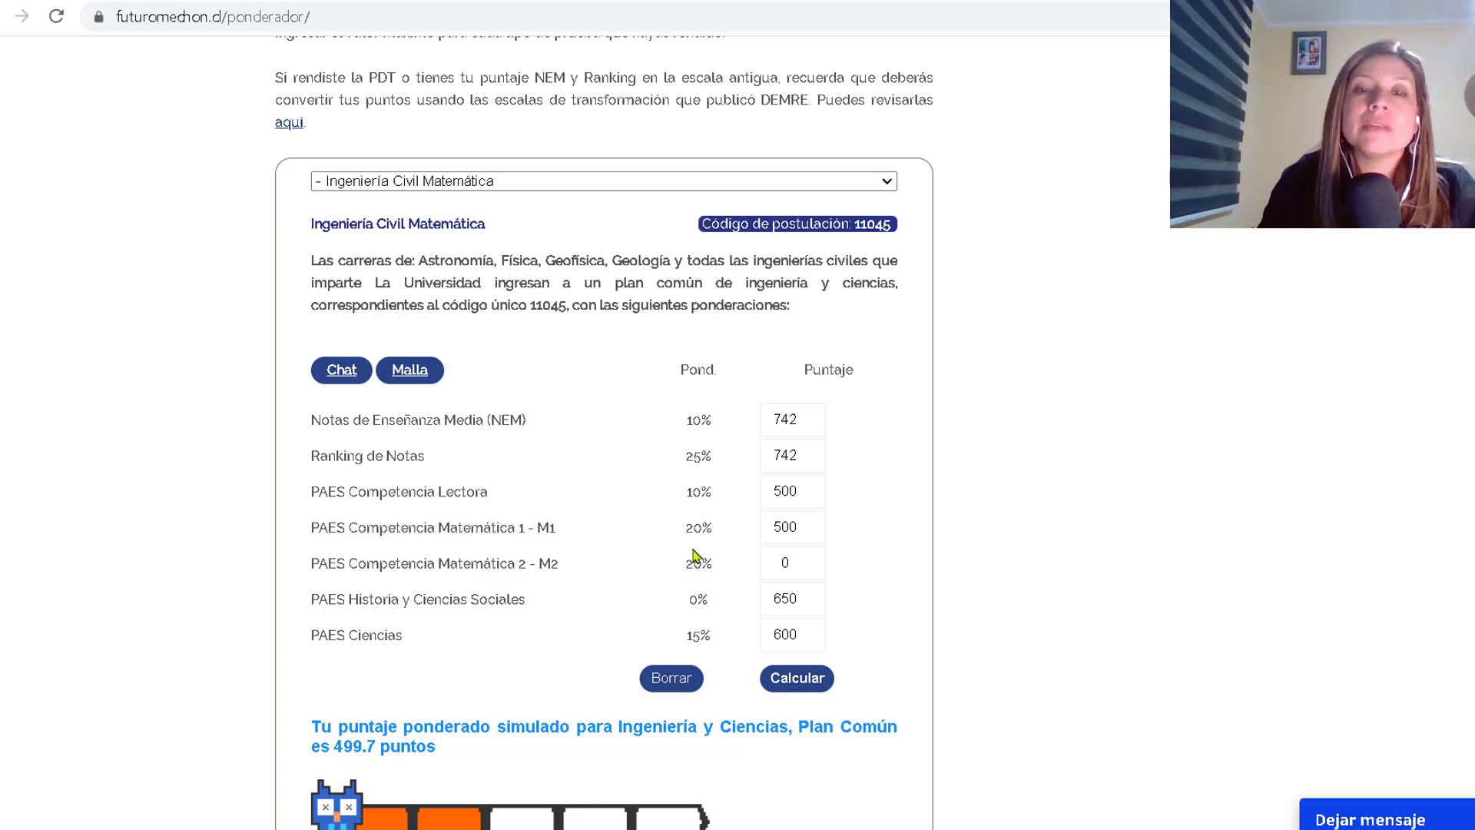
{"action": "left_click", "coordinate": [813, 563]}
{"action": "key", "text": "BackSpace"}
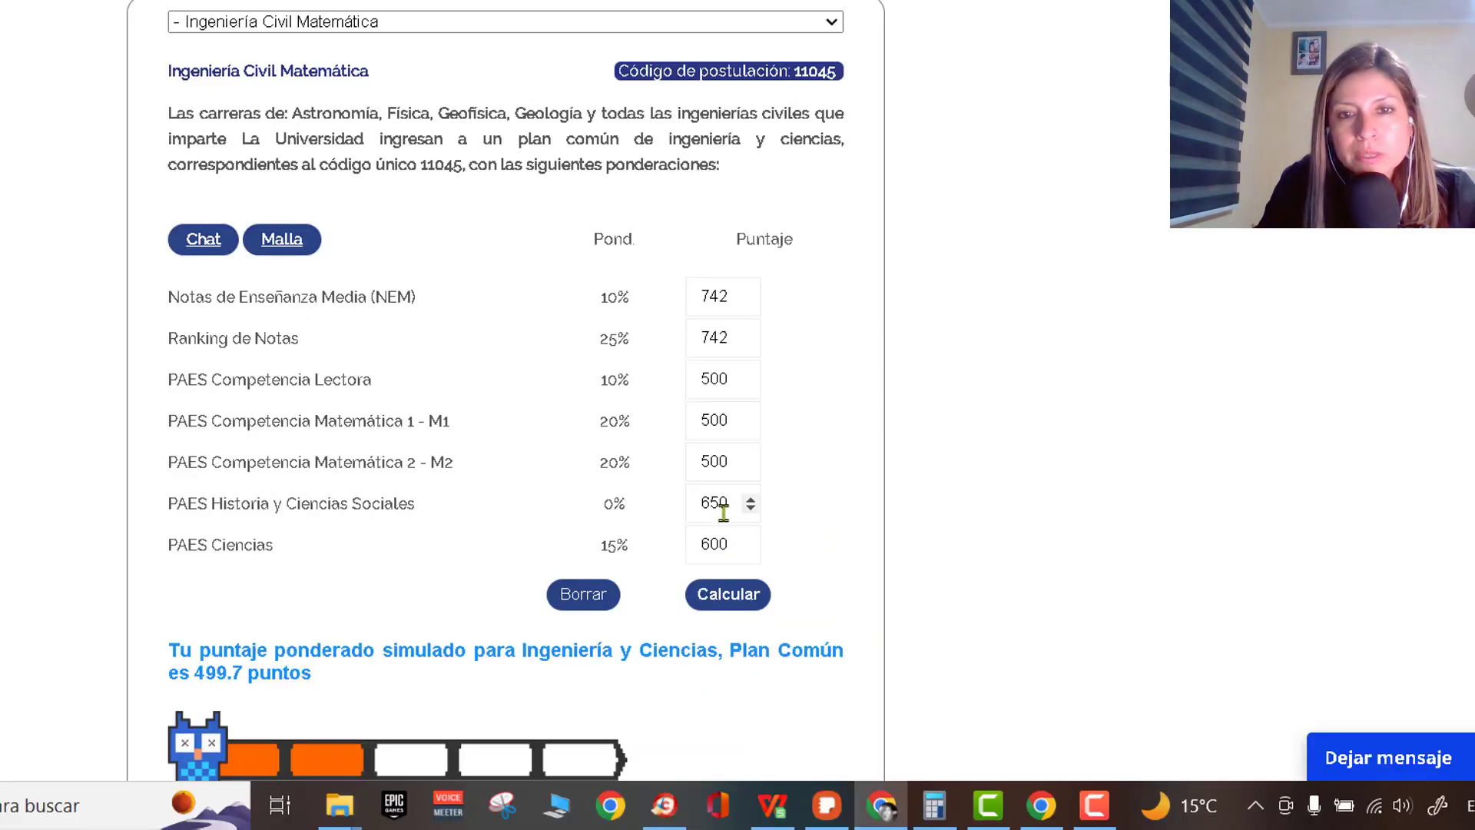
{"action": "left_click_drag", "start_coordinate": [725, 507], "coordinate": [690, 507]}
{"action": "type", "text": "0"}
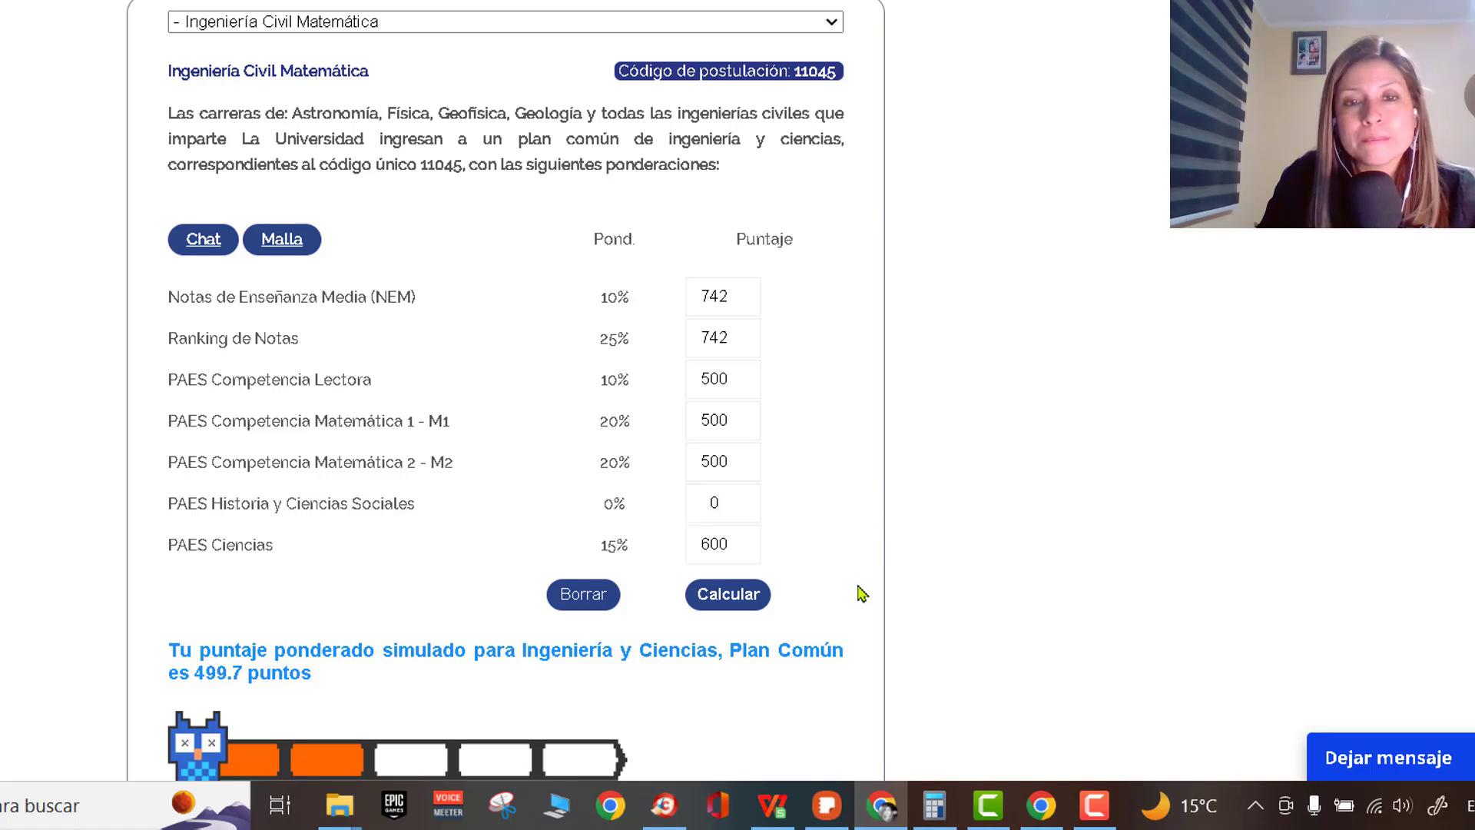
- Calculate the weighted score for Ingeniería Civil Matemática and show its admission estimate
{"action": "scroll", "coordinate": [841, 638], "scroll_direction": "down", "scroll_amount": 1}
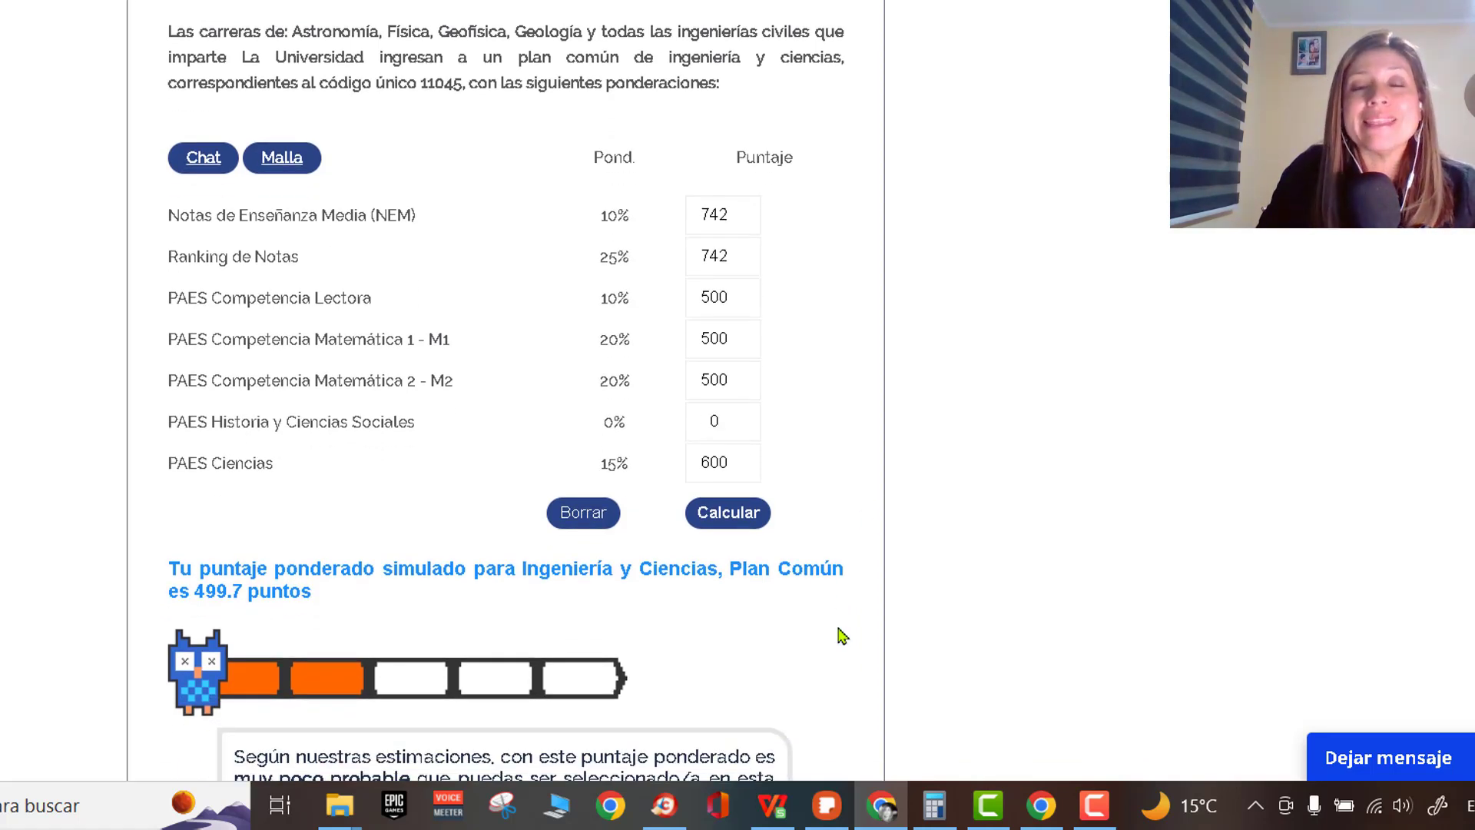
{"action": "left_click", "coordinate": [732, 515]}
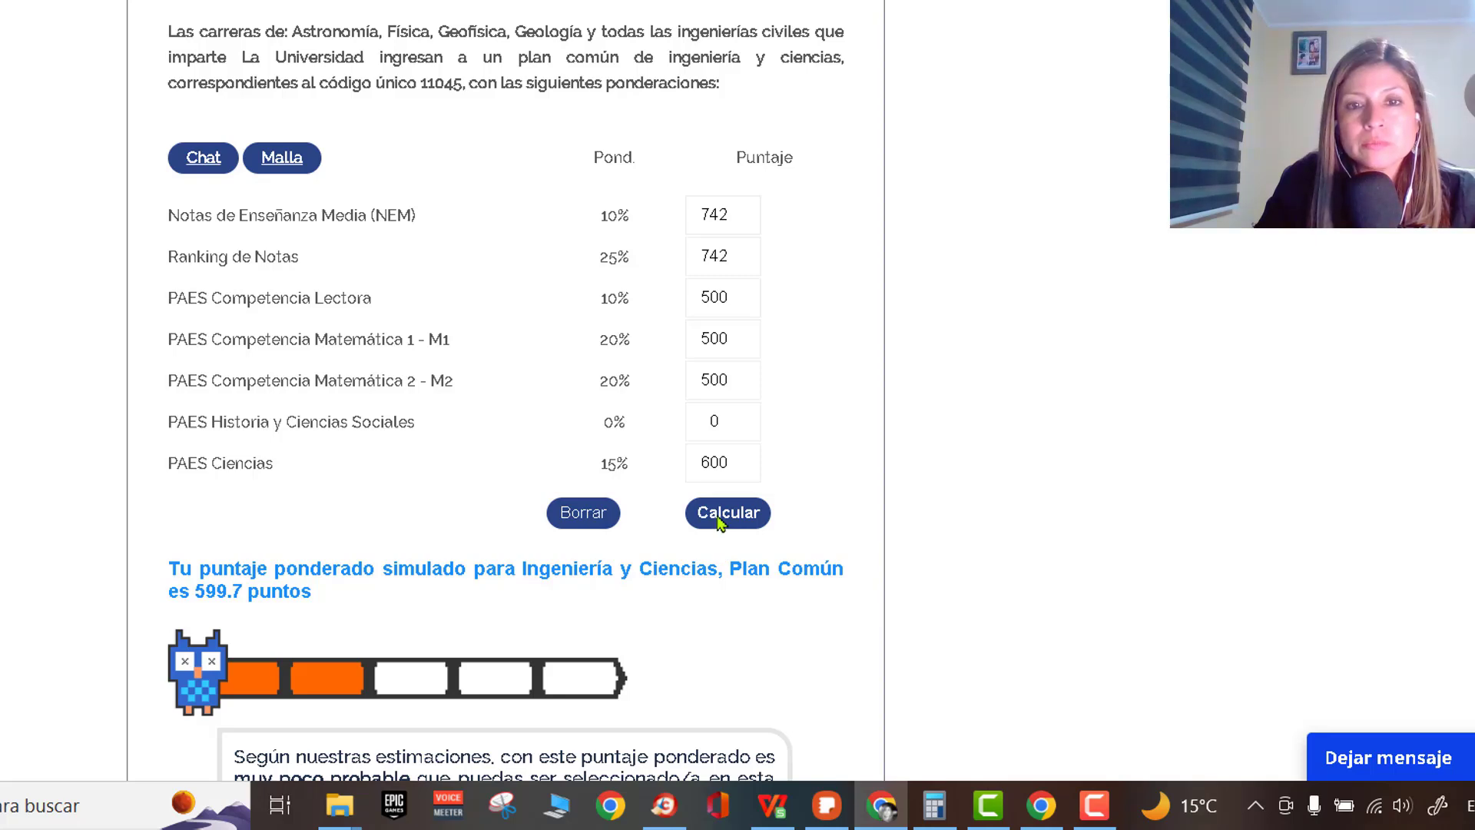
{"action": "scroll", "coordinate": [715, 636], "scroll_direction": "down", "scroll_amount": 1}
{"action": "scroll", "coordinate": [702, 626], "scroll_direction": "up", "scroll_amount": 1}
{"action": "scroll", "coordinate": [728, 644], "scroll_direction": "down", "scroll_amount": 2}
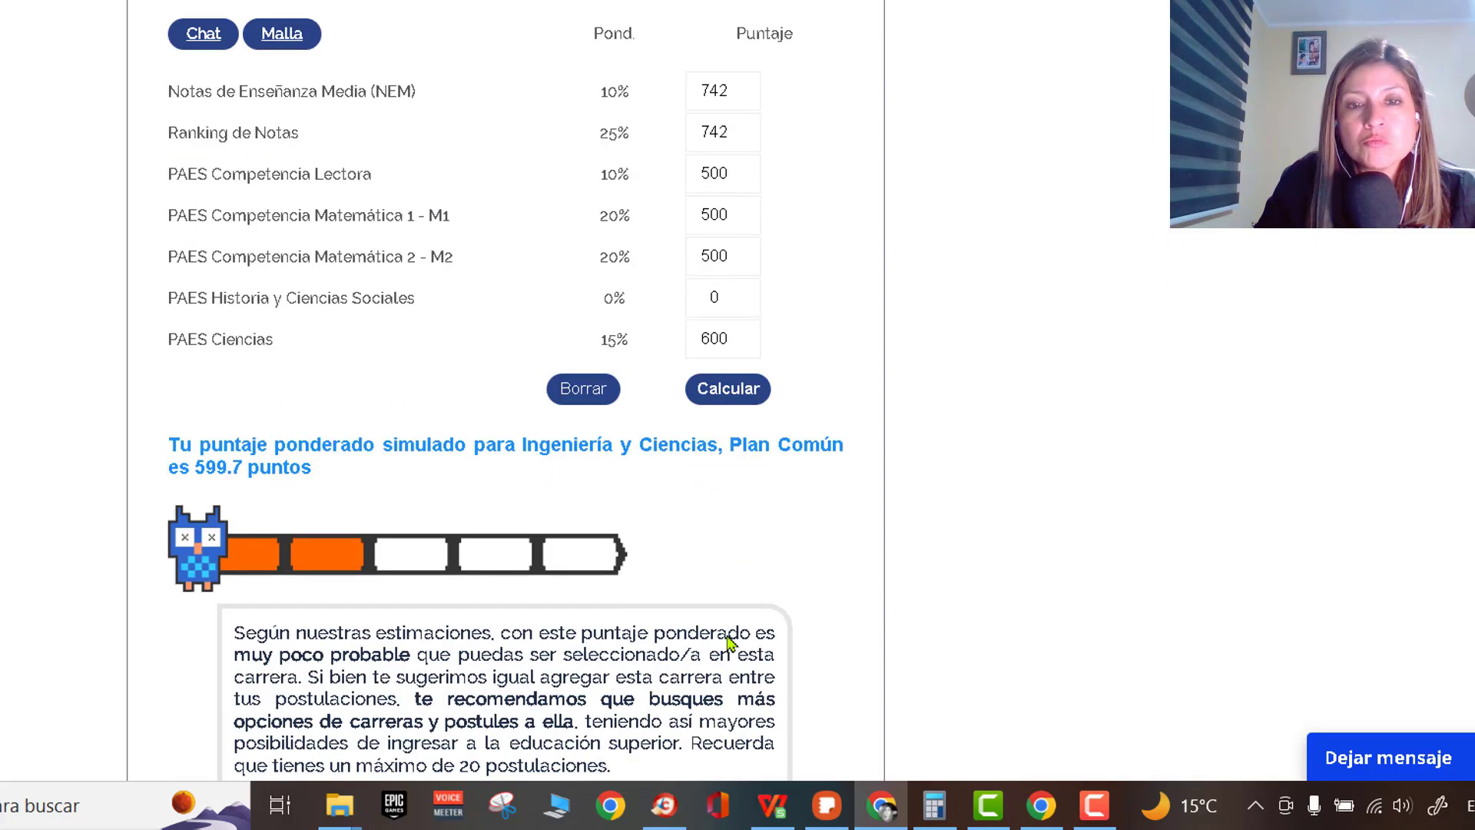
- Examine the admission recommendation, the special admission option and the Admisión 2023 notes below the simulated result
{"action": "scroll", "coordinate": [729, 644], "scroll_direction": "down", "scroll_amount": 1}
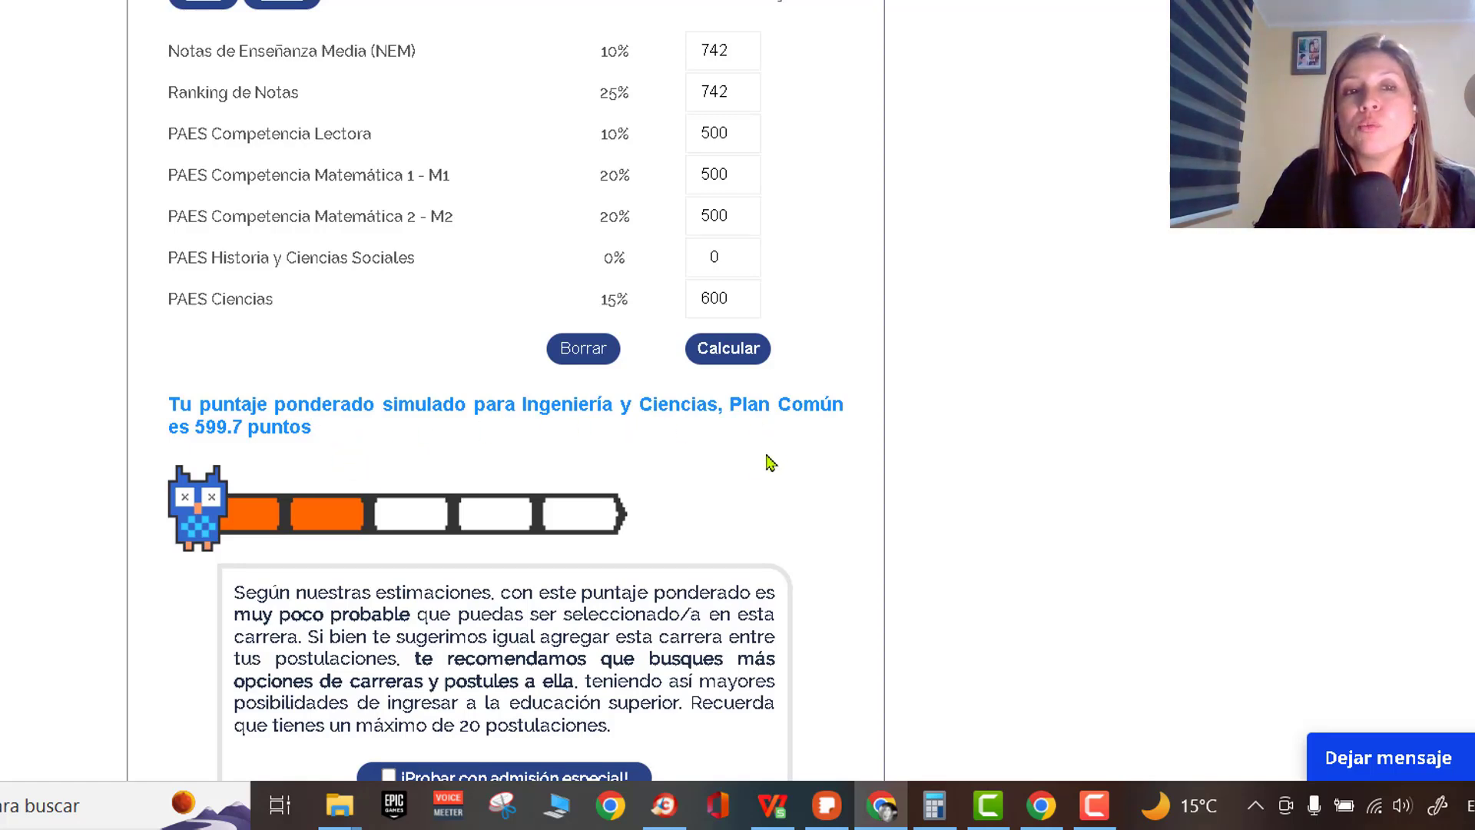
{"action": "scroll", "coordinate": [300, 461], "scroll_direction": "down", "scroll_amount": 1}
{"action": "scroll", "coordinate": [300, 462], "scroll_direction": "down", "scroll_amount": 2}
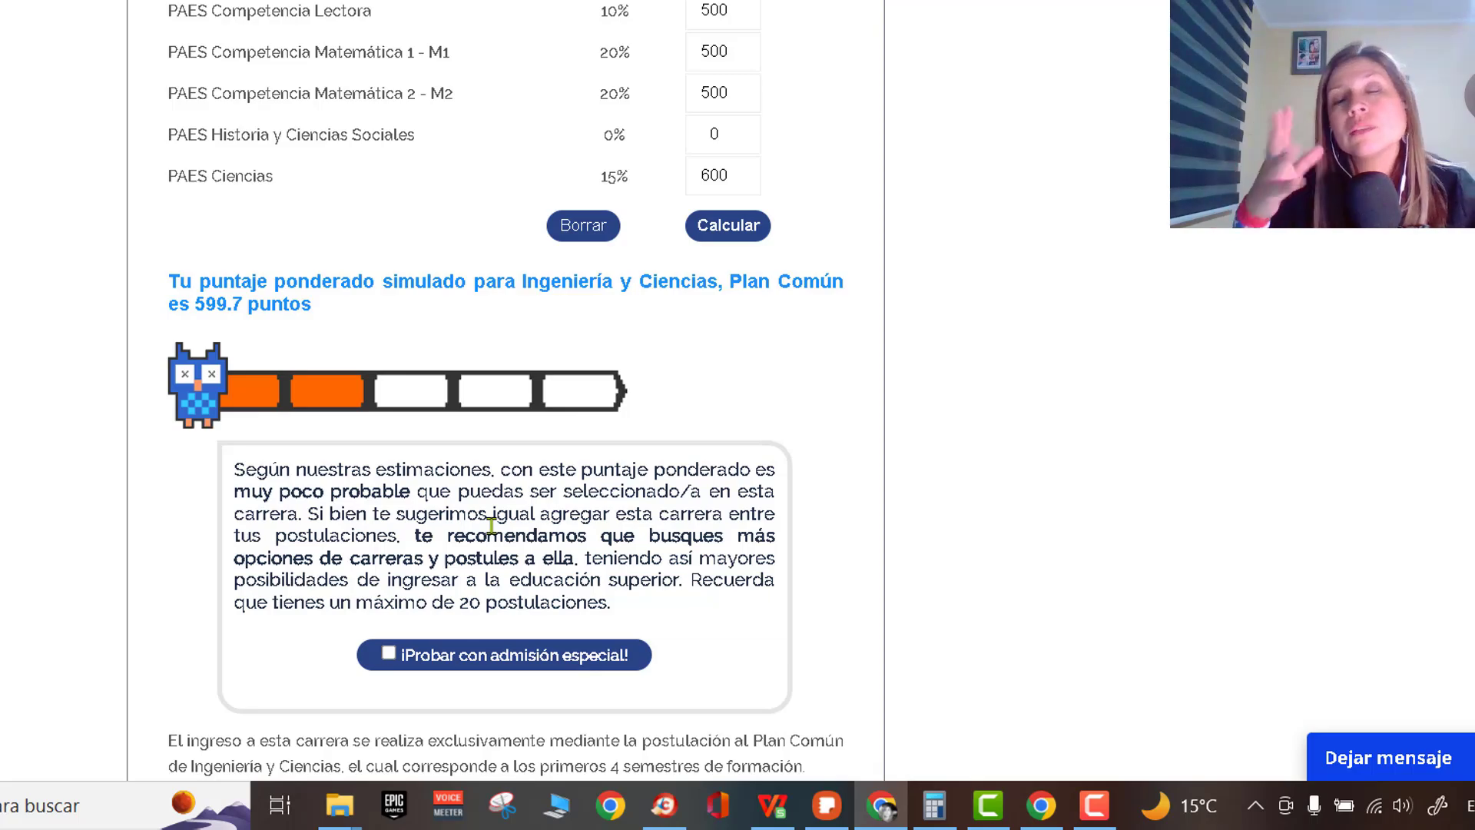
{"action": "scroll", "coordinate": [991, 424], "scroll_direction": "down", "scroll_amount": 5}
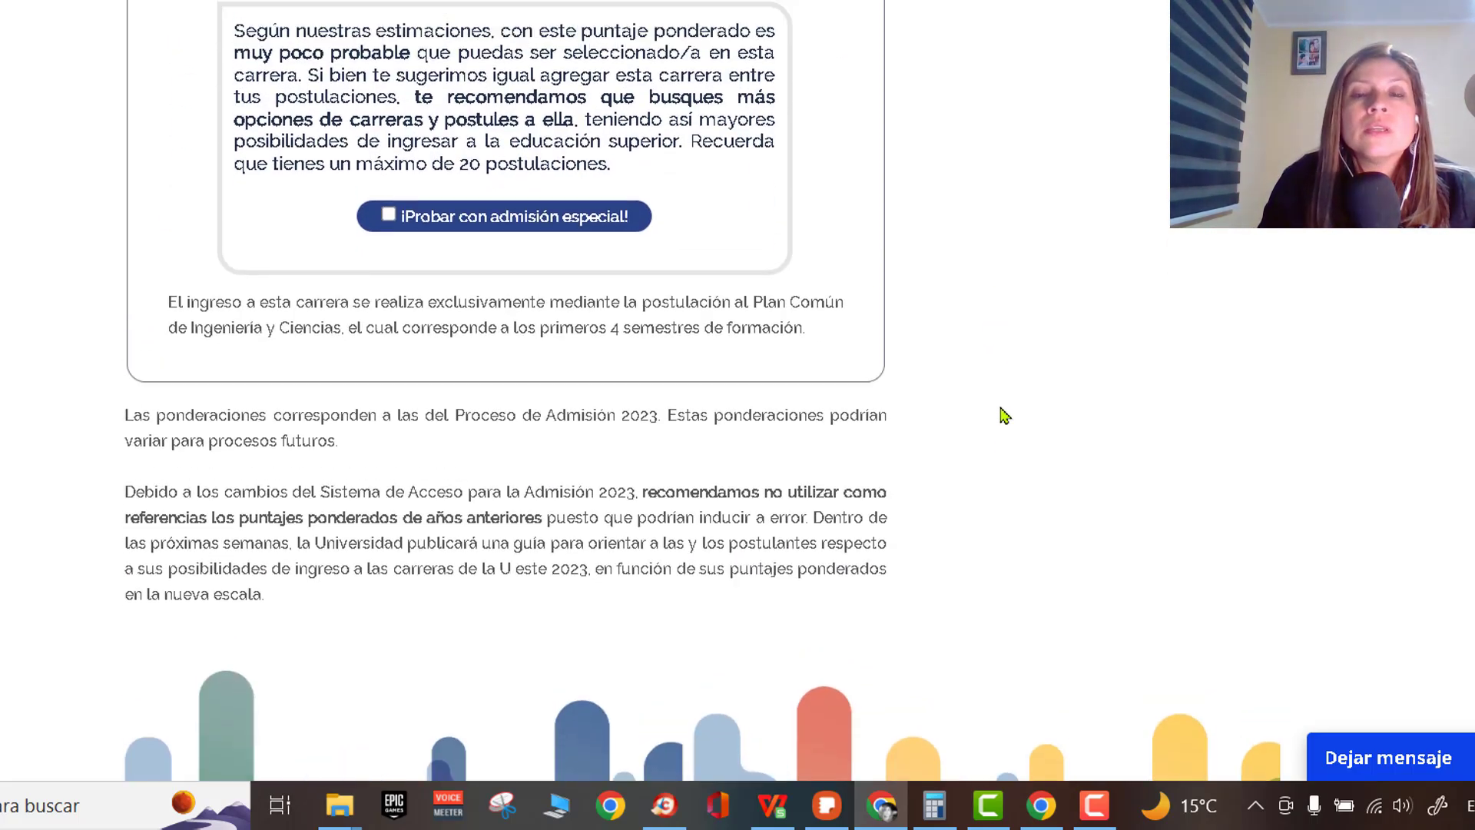
{"action": "scroll", "coordinate": [1007, 399], "scroll_direction": "up", "scroll_amount": 4}
{"action": "scroll", "coordinate": [1009, 392], "scroll_direction": "up", "scroll_amount": 15}
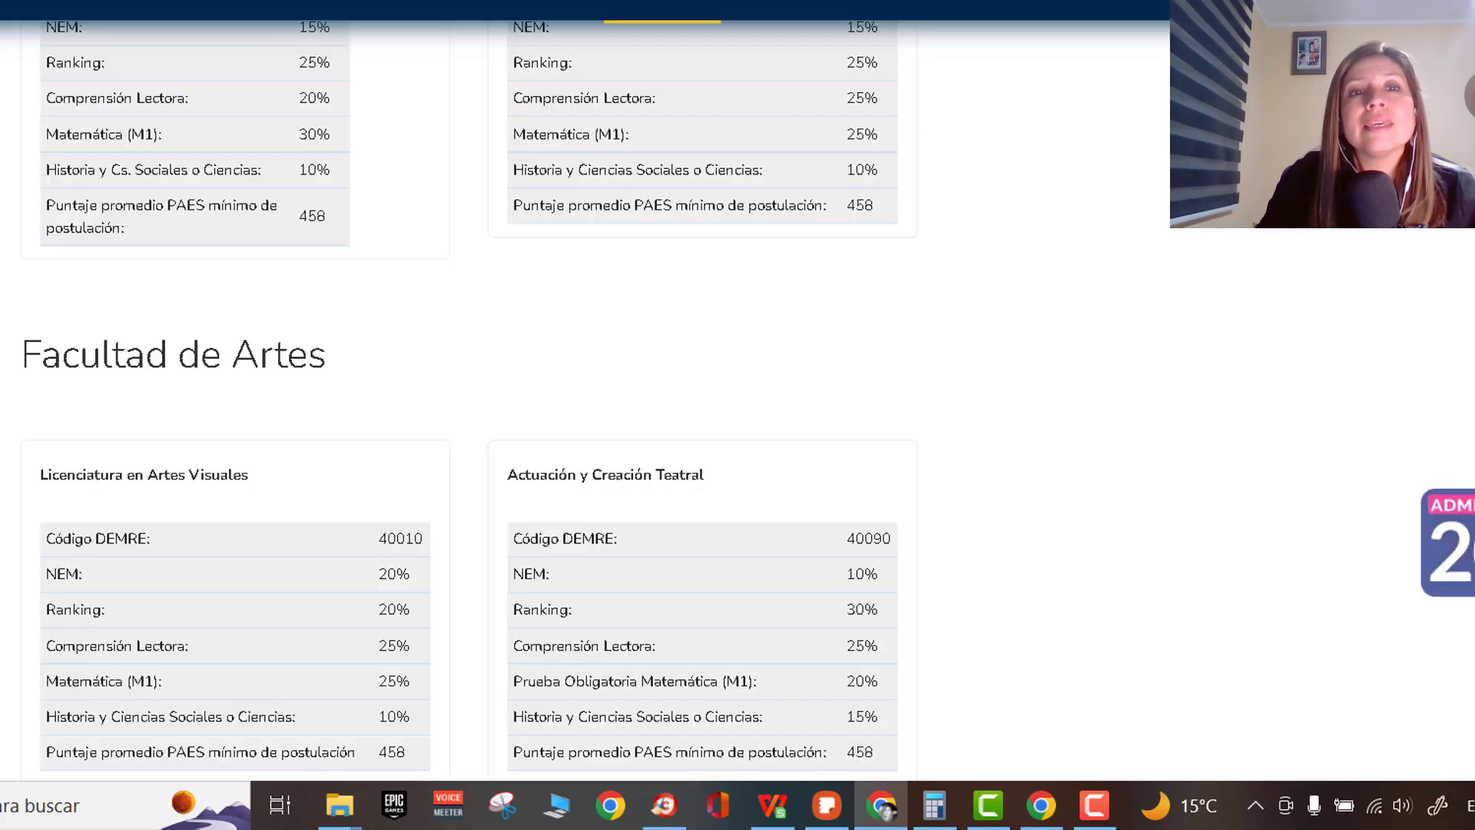
- Examine the PAES weightings and minimum application scores for the Arquitectura y Diseño, Artes and Derecho faculties
{"action": "scroll", "coordinate": [683, 334], "scroll_direction": "up", "scroll_amount": 1}
{"action": "scroll", "coordinate": [684, 336], "scroll_direction": "up", "scroll_amount": 1}
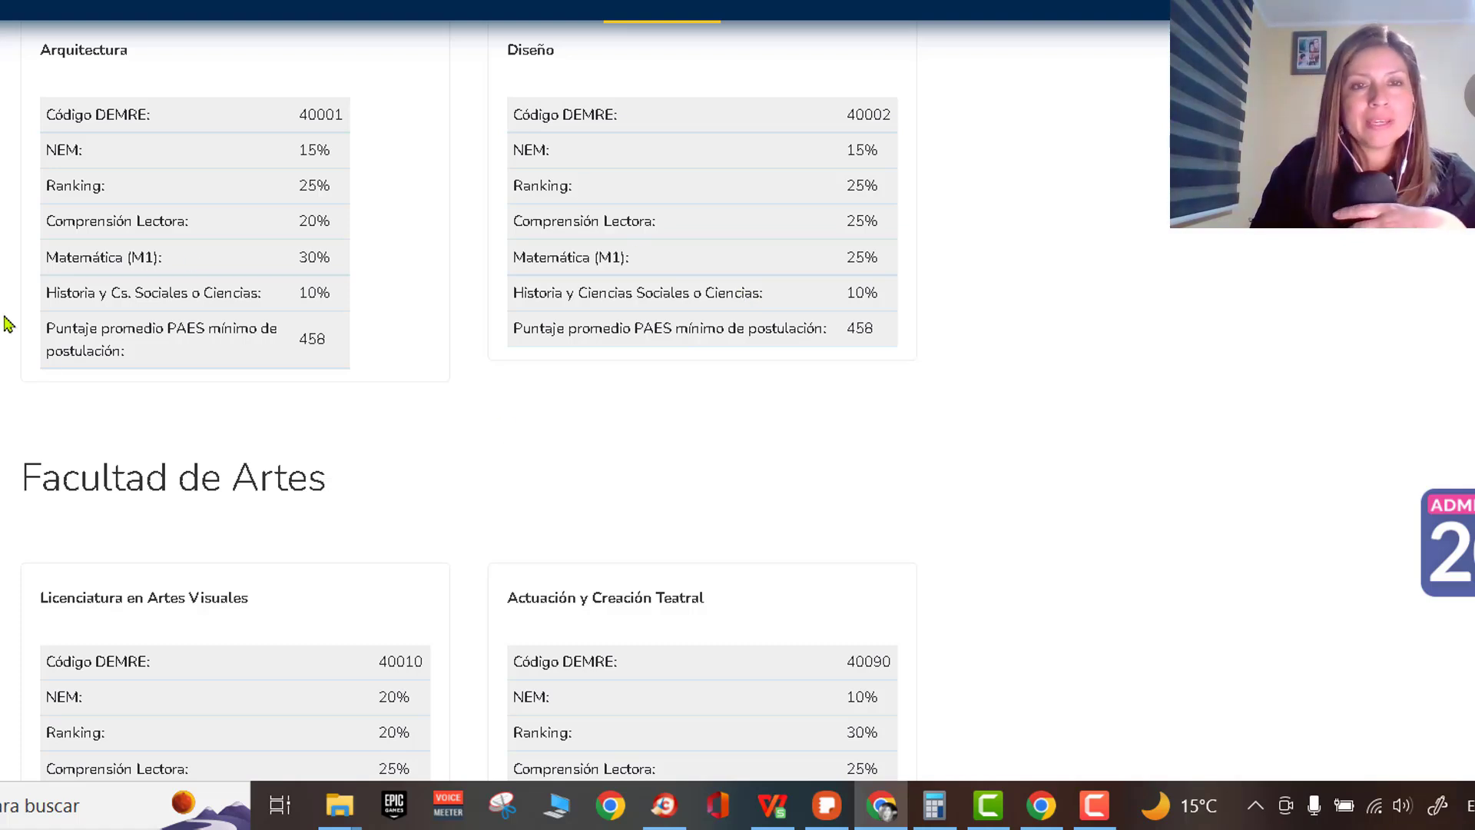
{"action": "scroll", "coordinate": [461, 346], "scroll_direction": "up", "scroll_amount": 1}
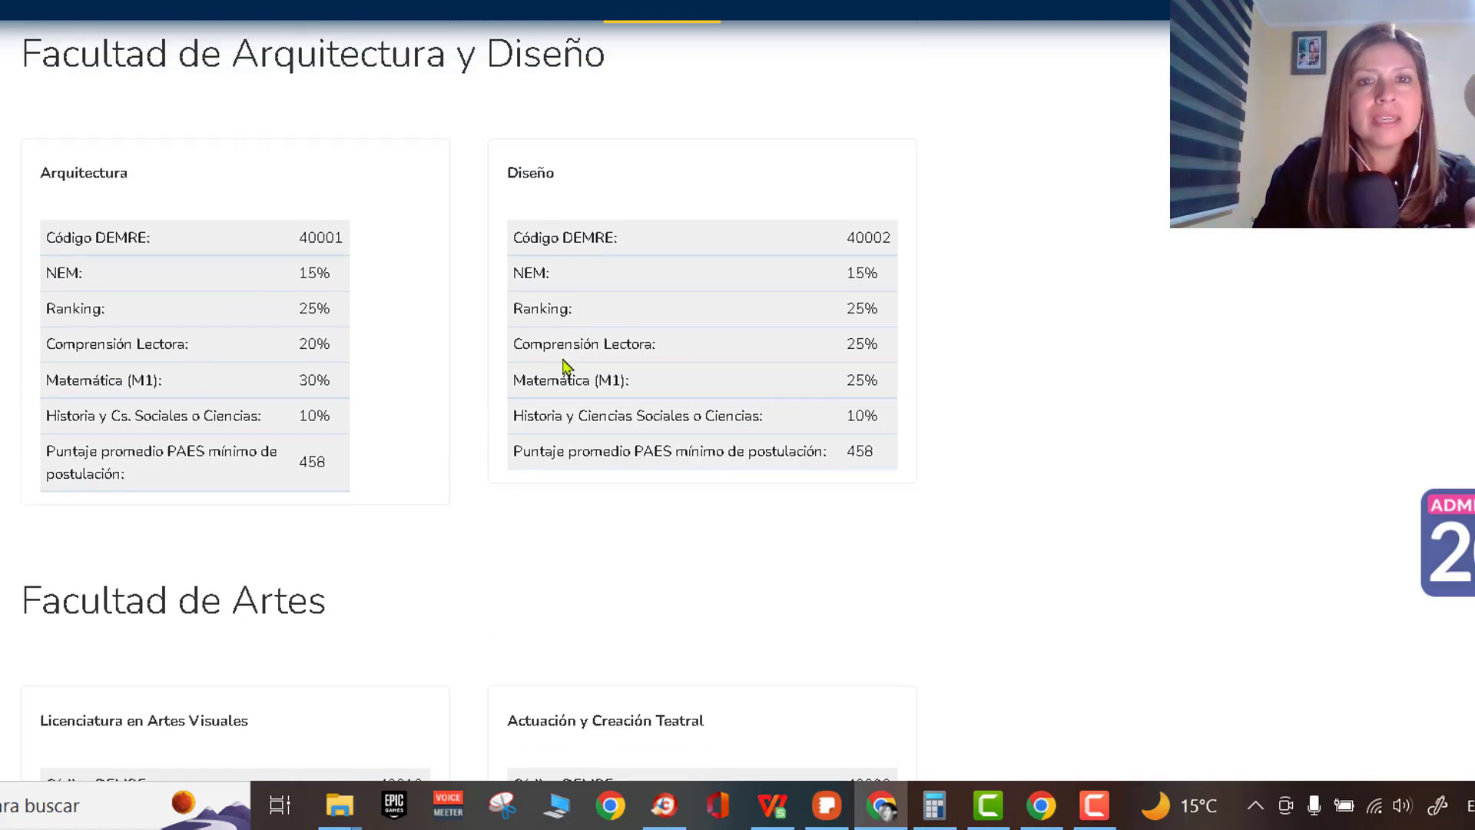
{"action": "scroll", "coordinate": [399, 384], "scroll_direction": "down", "scroll_amount": 3}
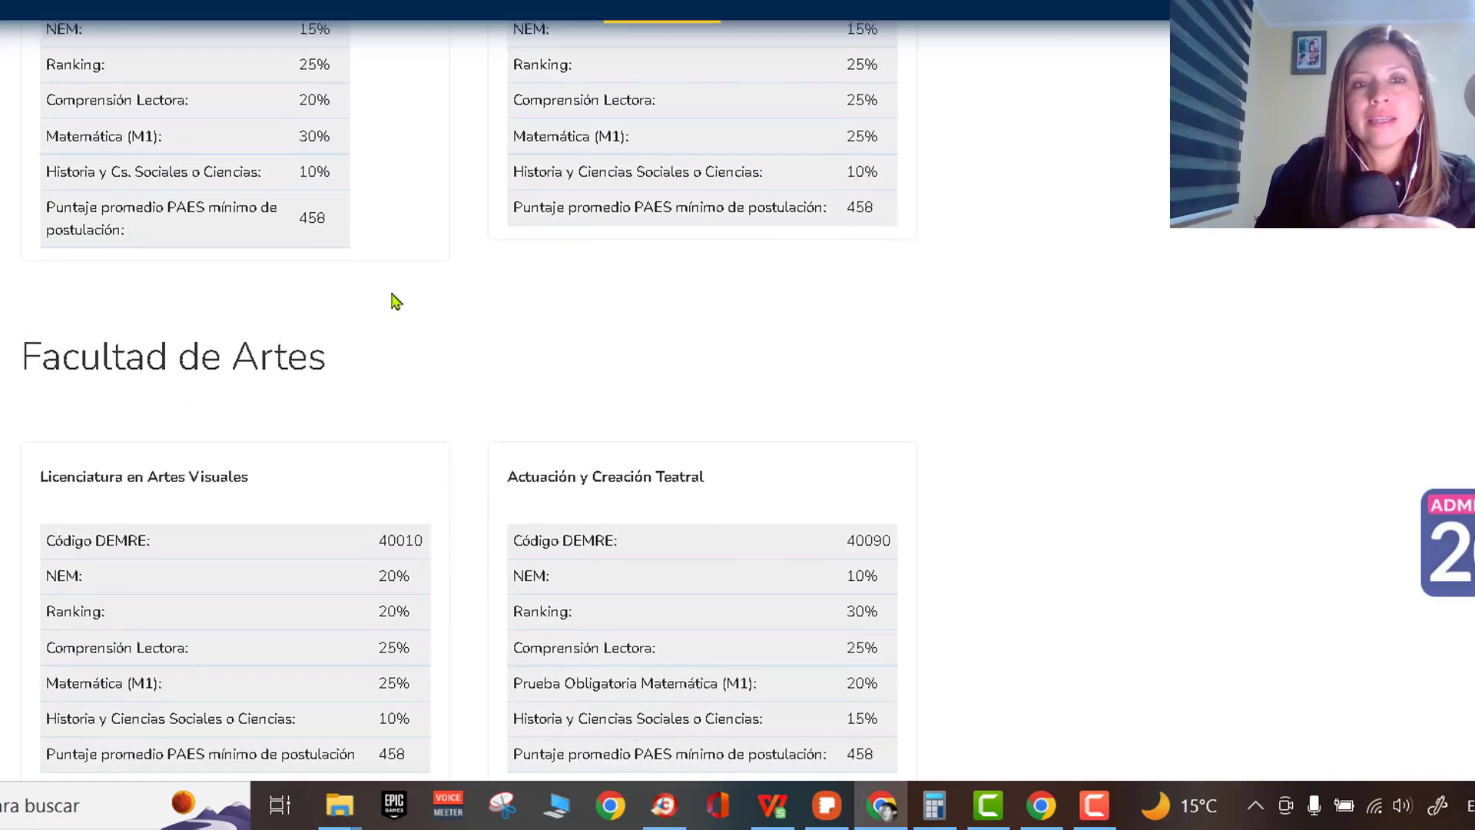
{"action": "scroll", "coordinate": [444, 405], "scroll_direction": "up", "scroll_amount": 1}
{"action": "scroll", "coordinate": [444, 405], "scroll_direction": "up", "scroll_amount": 4}
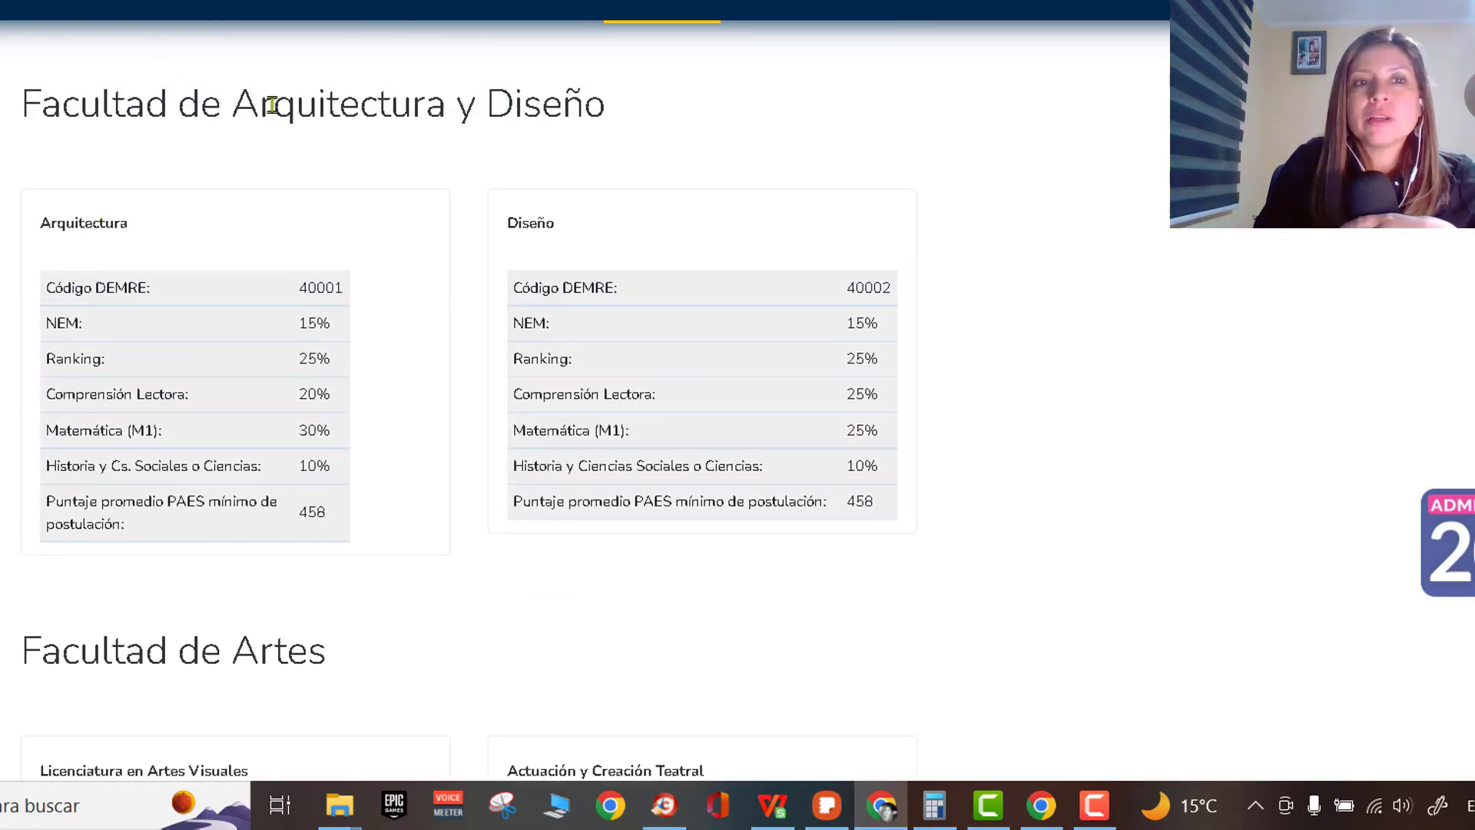
{"action": "scroll", "coordinate": [408, 415], "scroll_direction": "down", "scroll_amount": 3}
{"action": "scroll", "coordinate": [178, 501], "scroll_direction": "down", "scroll_amount": 13}
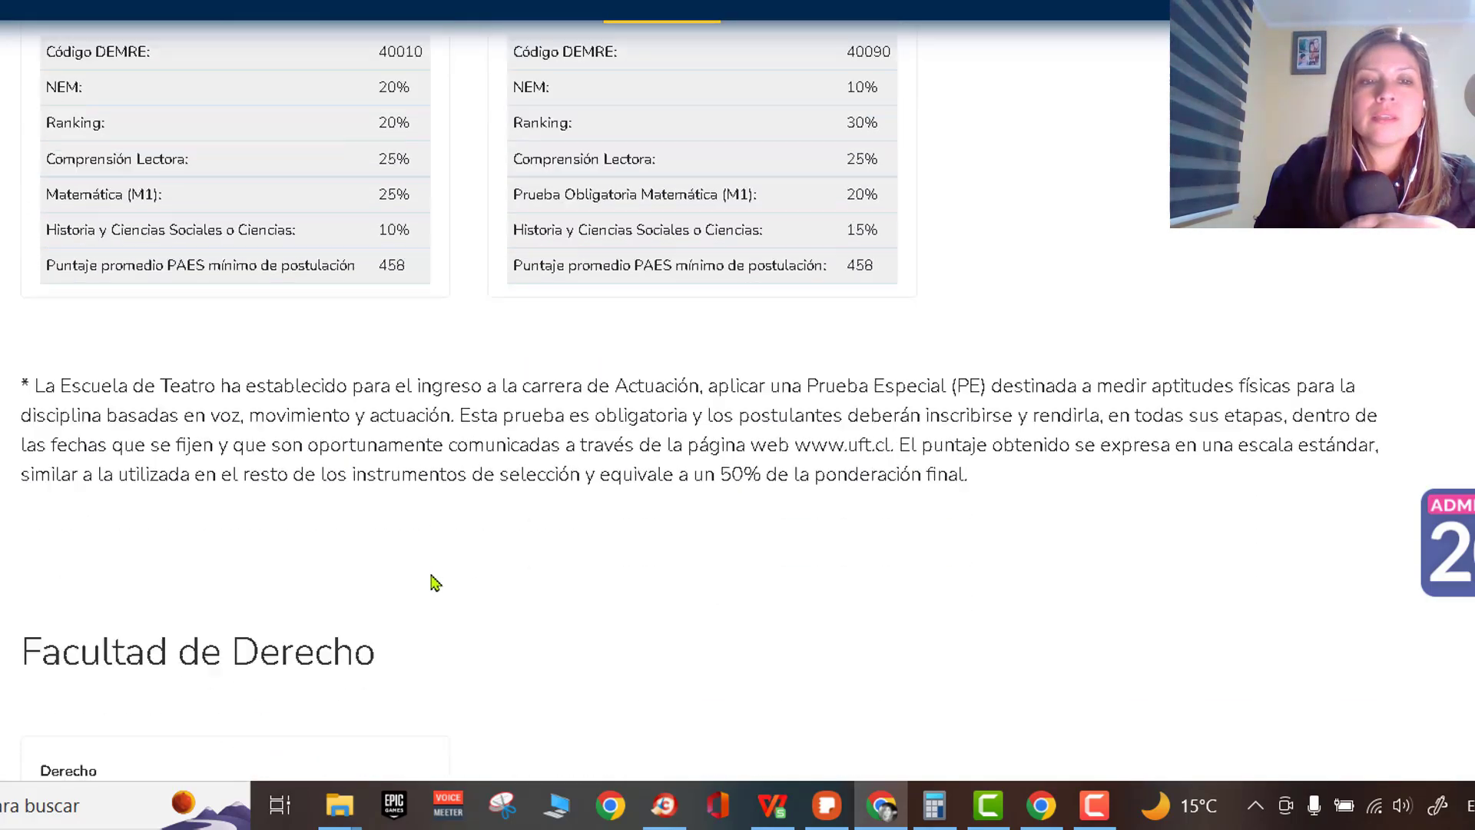
{"action": "scroll", "coordinate": [644, 527], "scroll_direction": "down", "scroll_amount": 3}
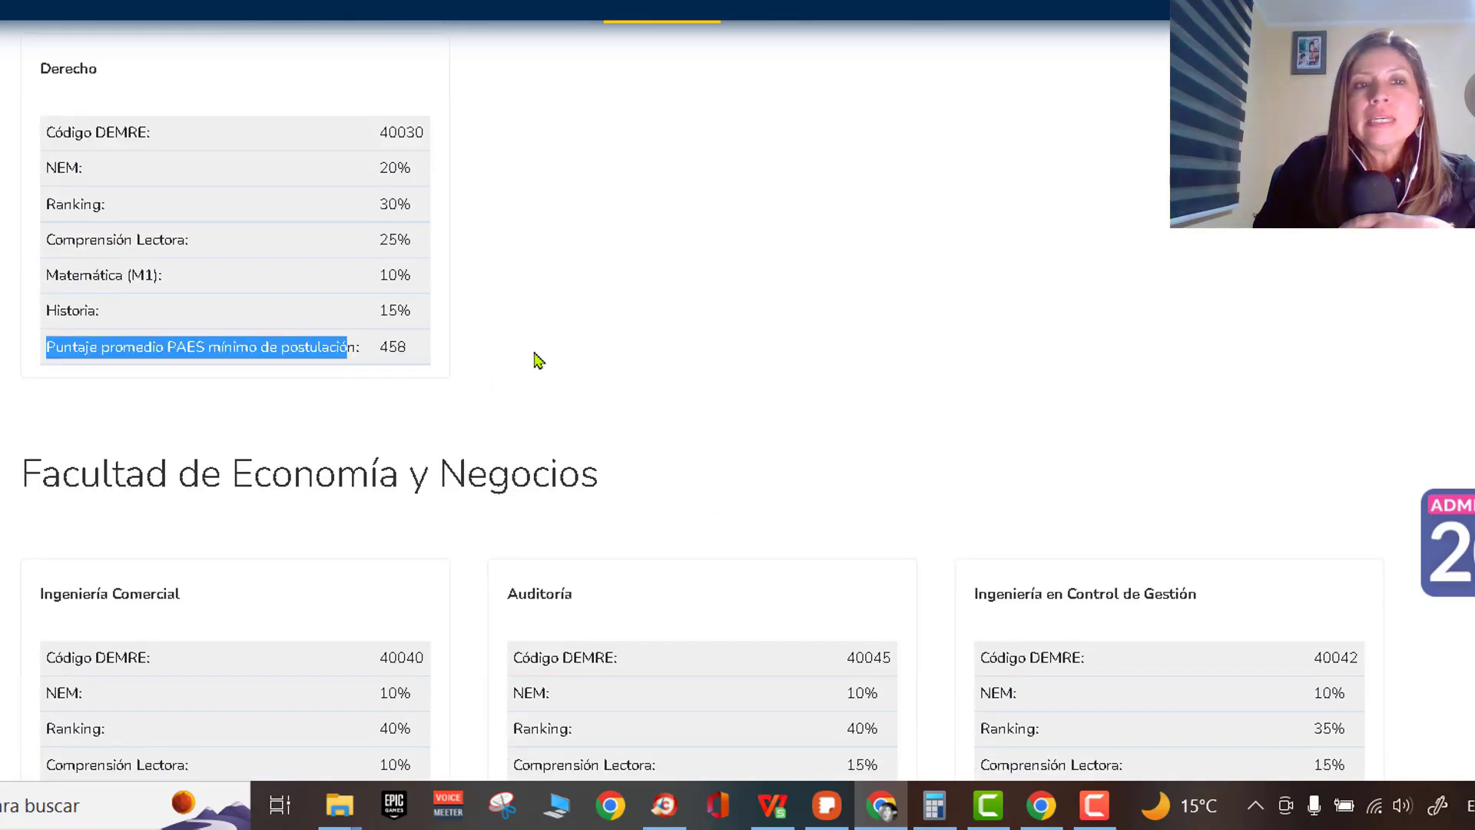
{"action": "left_click", "coordinate": [366, 406]}
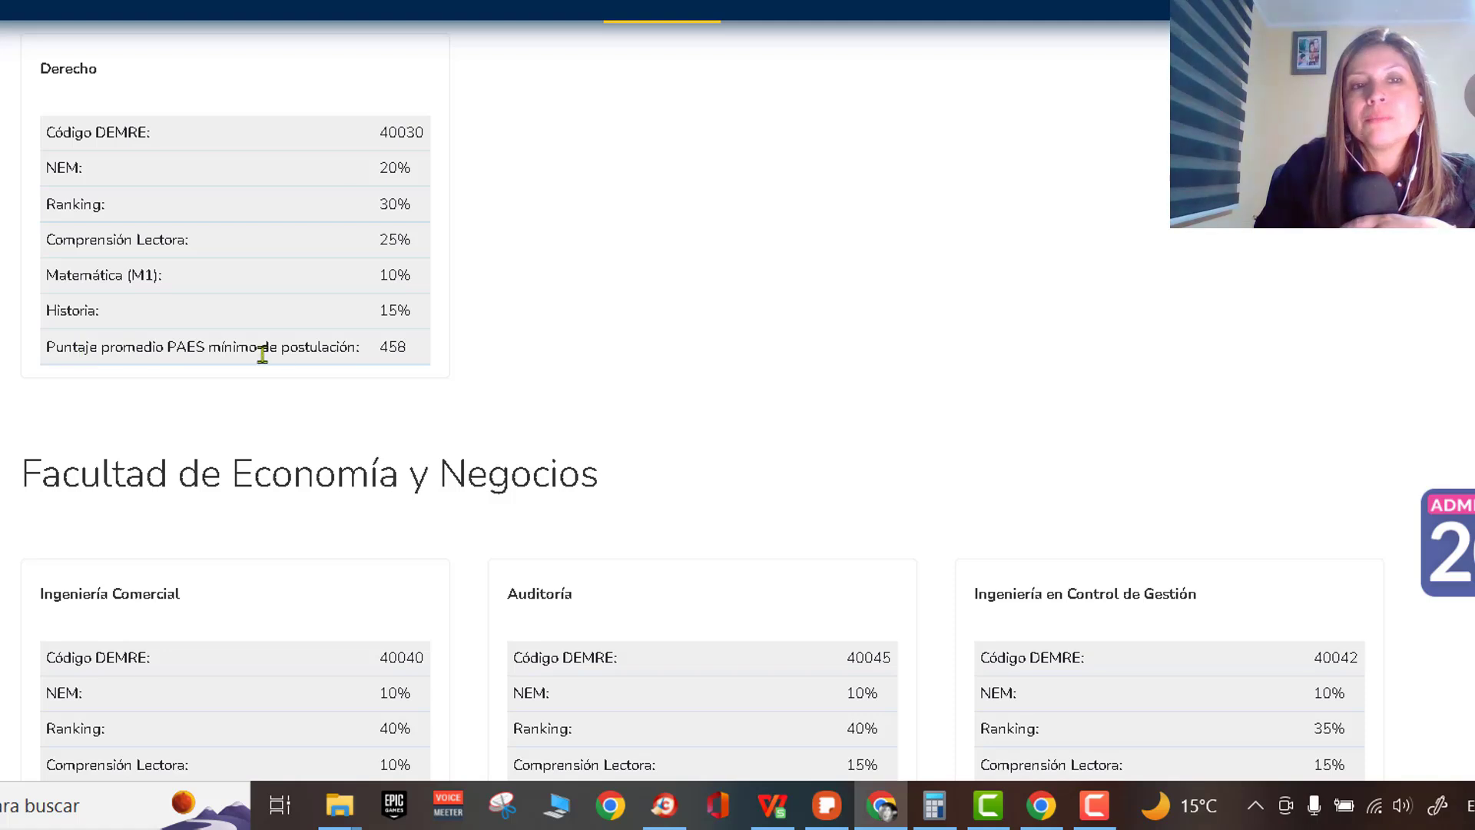
- Find Pedagogía en Educación Parvularia under Facultad de Educación, Psicología y Familia and highlight its minimum average PAES score
{"action": "left_click", "coordinate": [773, 806]}
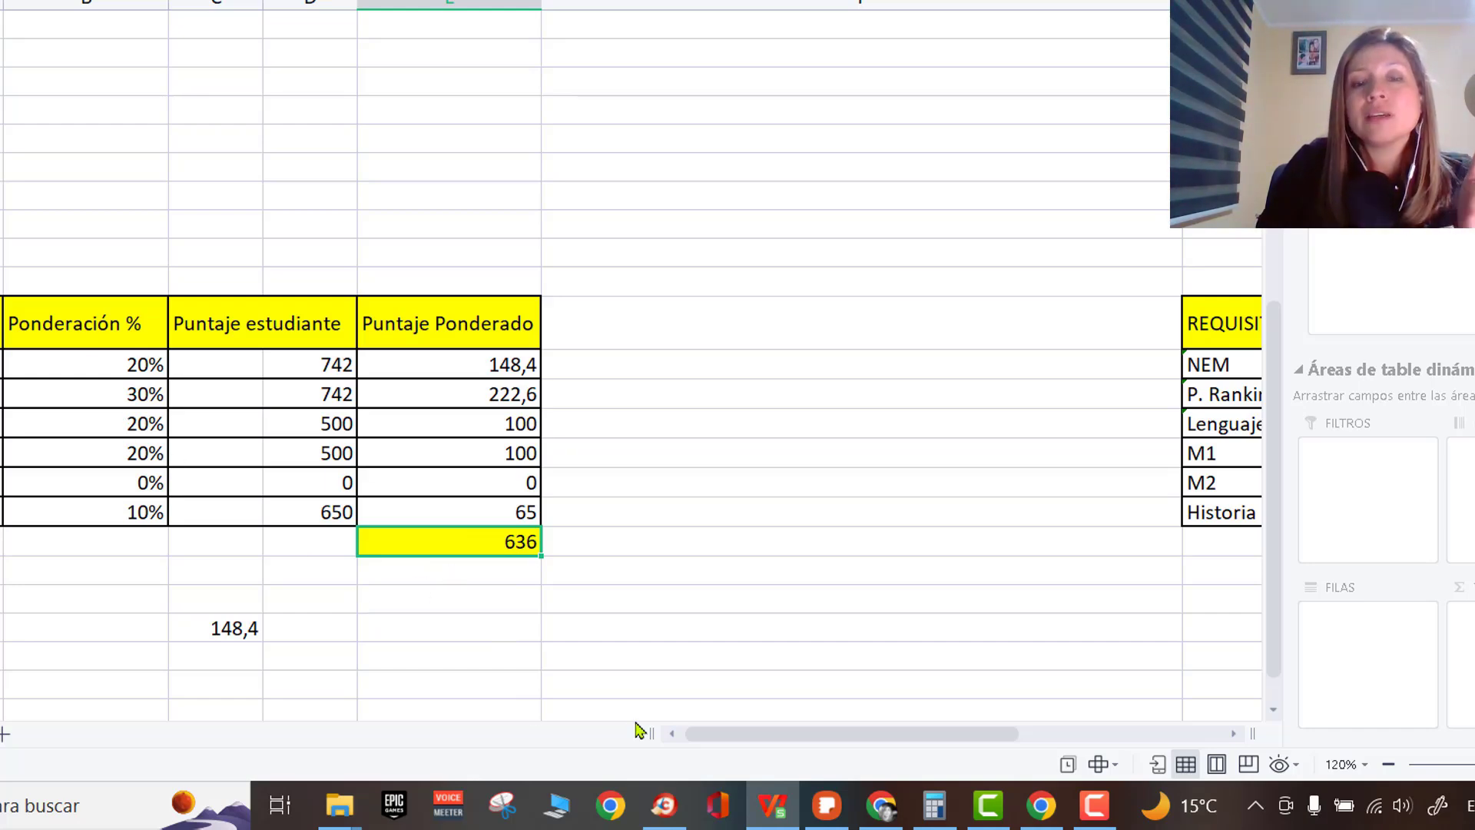
{"action": "left_click", "coordinate": [880, 805]}
{"action": "scroll", "coordinate": [731, 557], "scroll_direction": "down", "scroll_amount": 5}
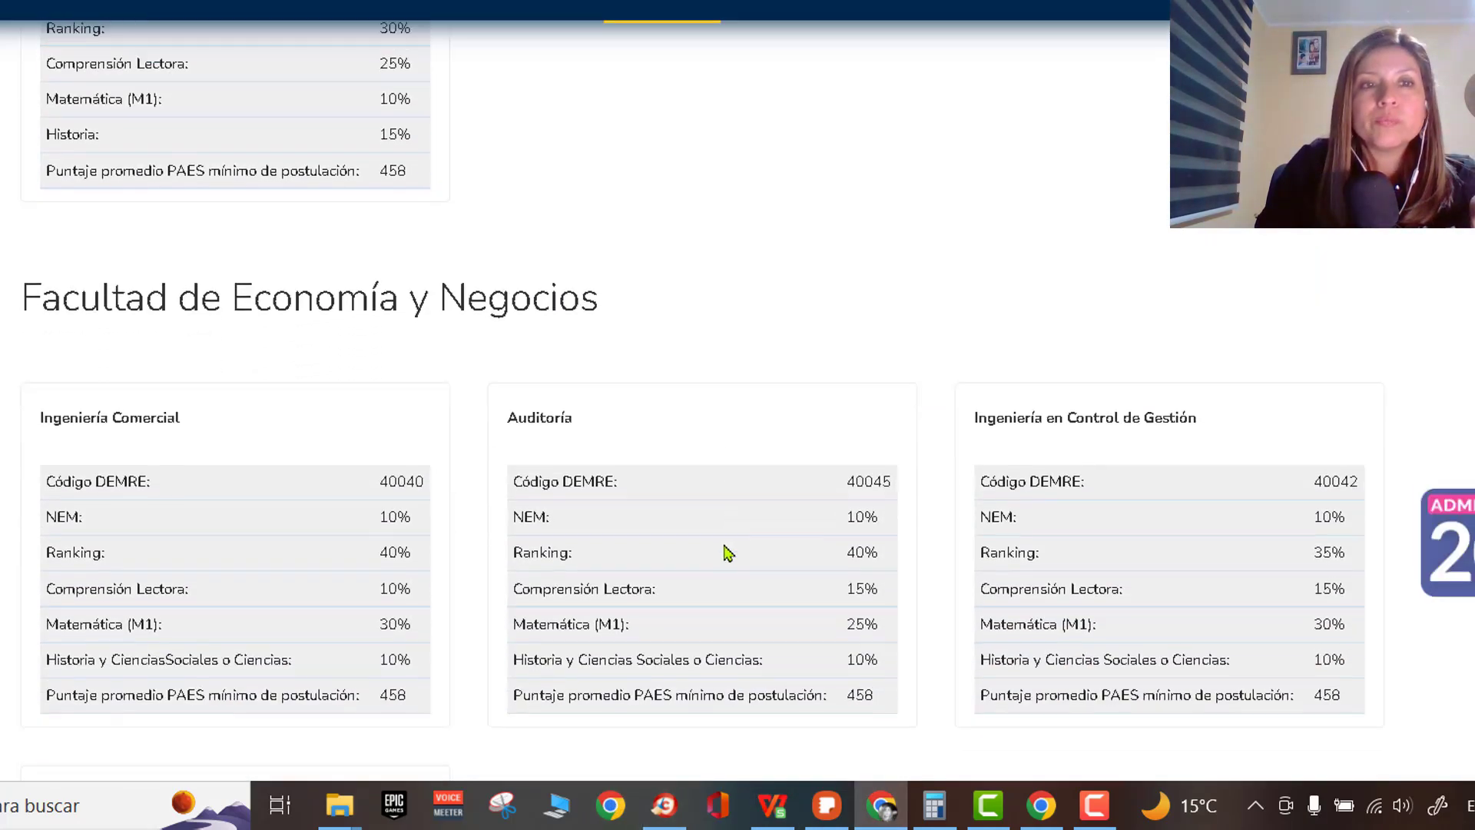
{"action": "scroll", "coordinate": [720, 544], "scroll_direction": "down", "scroll_amount": 11}
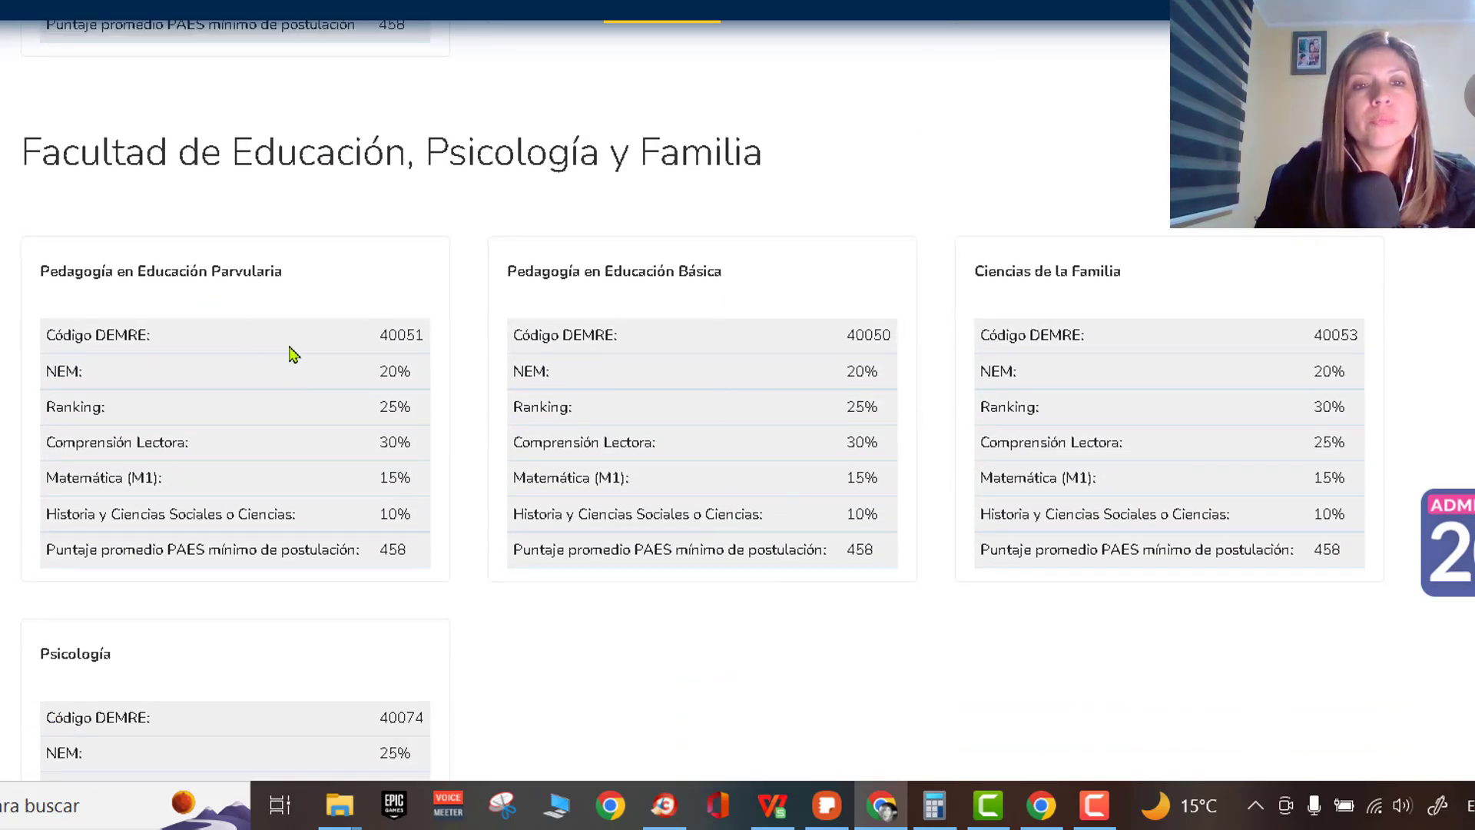
{"action": "scroll", "coordinate": [292, 414], "scroll_direction": "down", "scroll_amount": 1}
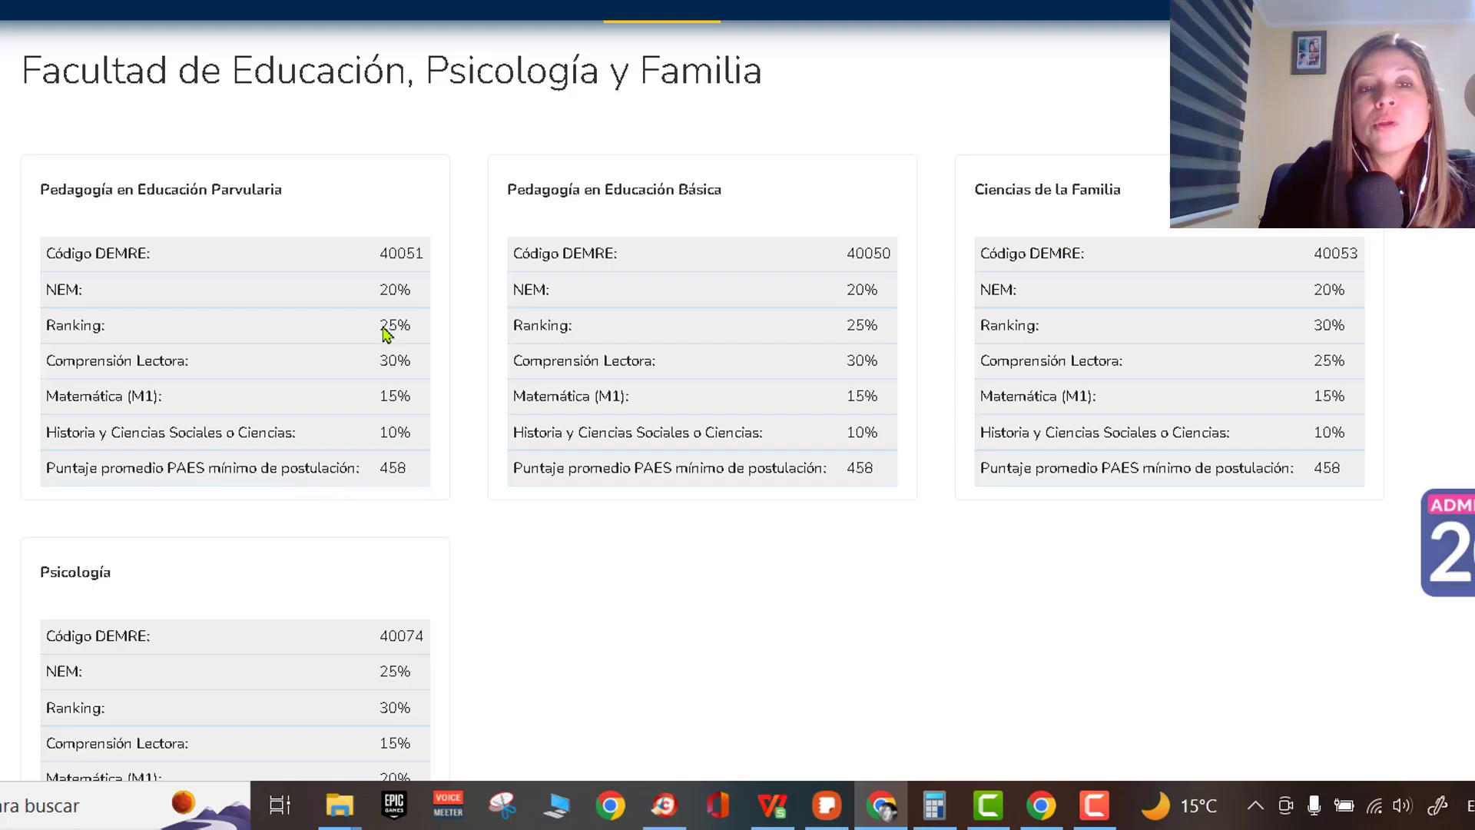
{"action": "double_click", "coordinate": [393, 468]}
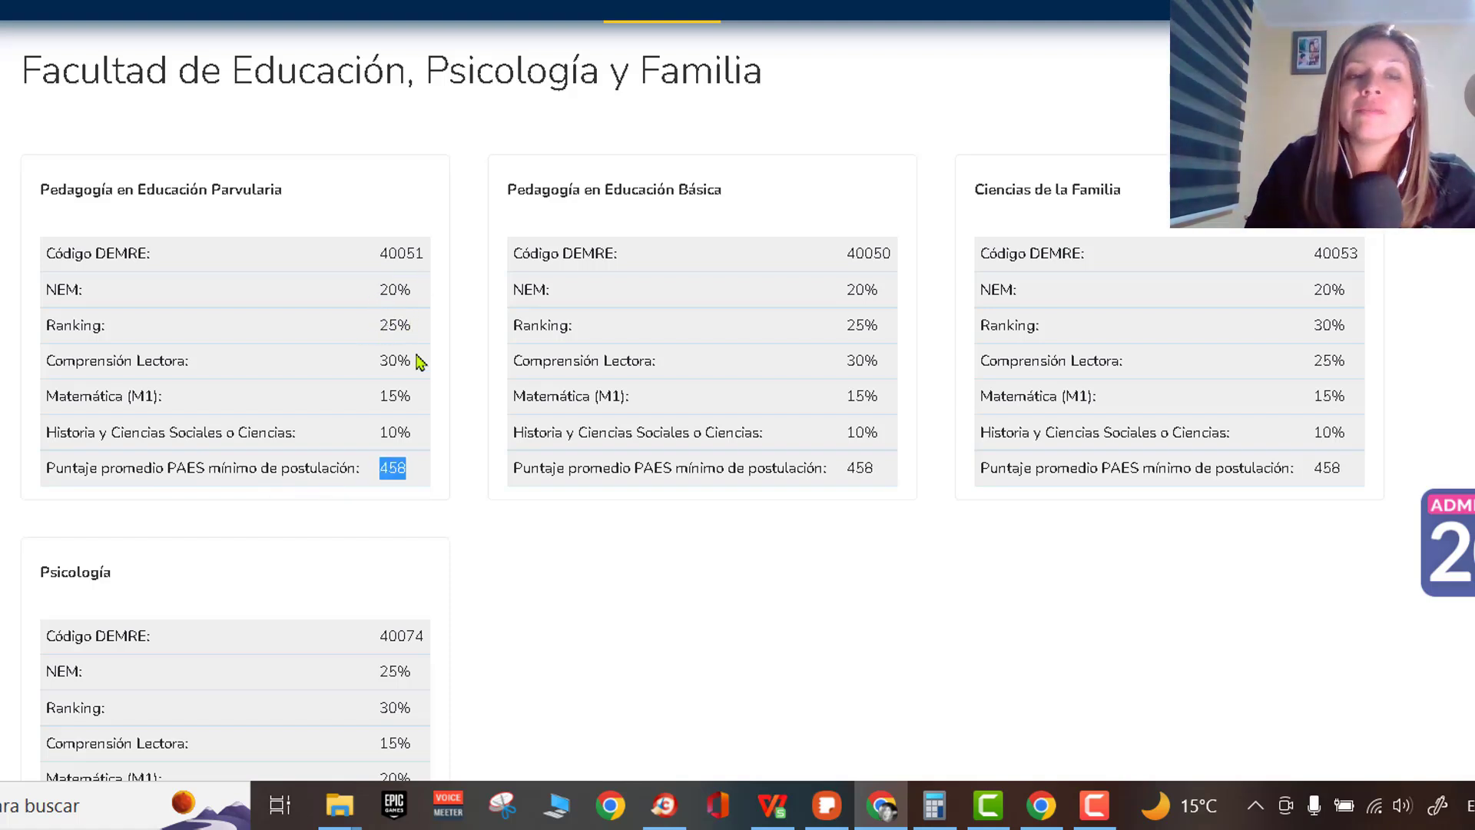
{"action": "scroll", "coordinate": [397, 427], "scroll_direction": "down", "scroll_amount": 1}
{"action": "scroll", "coordinate": [237, 214], "scroll_direction": "up", "scroll_amount": 1}
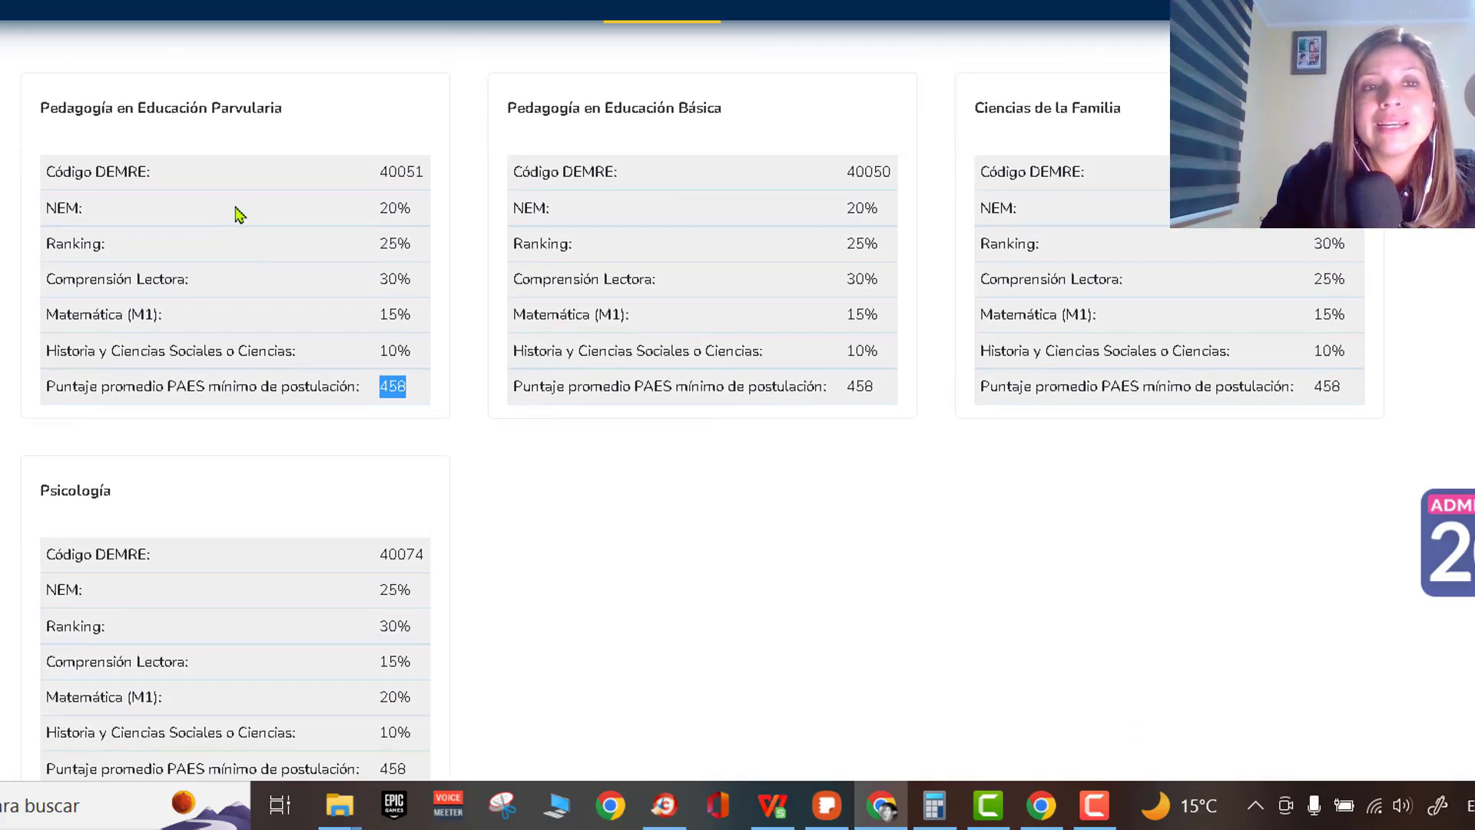
- Capture a screenshot of the Pedagogía en Educación Parvularia requirements and paste it into the spreadsheet beside the ED. PARVULARIA table
{"action": "left_click", "coordinate": [502, 804]}
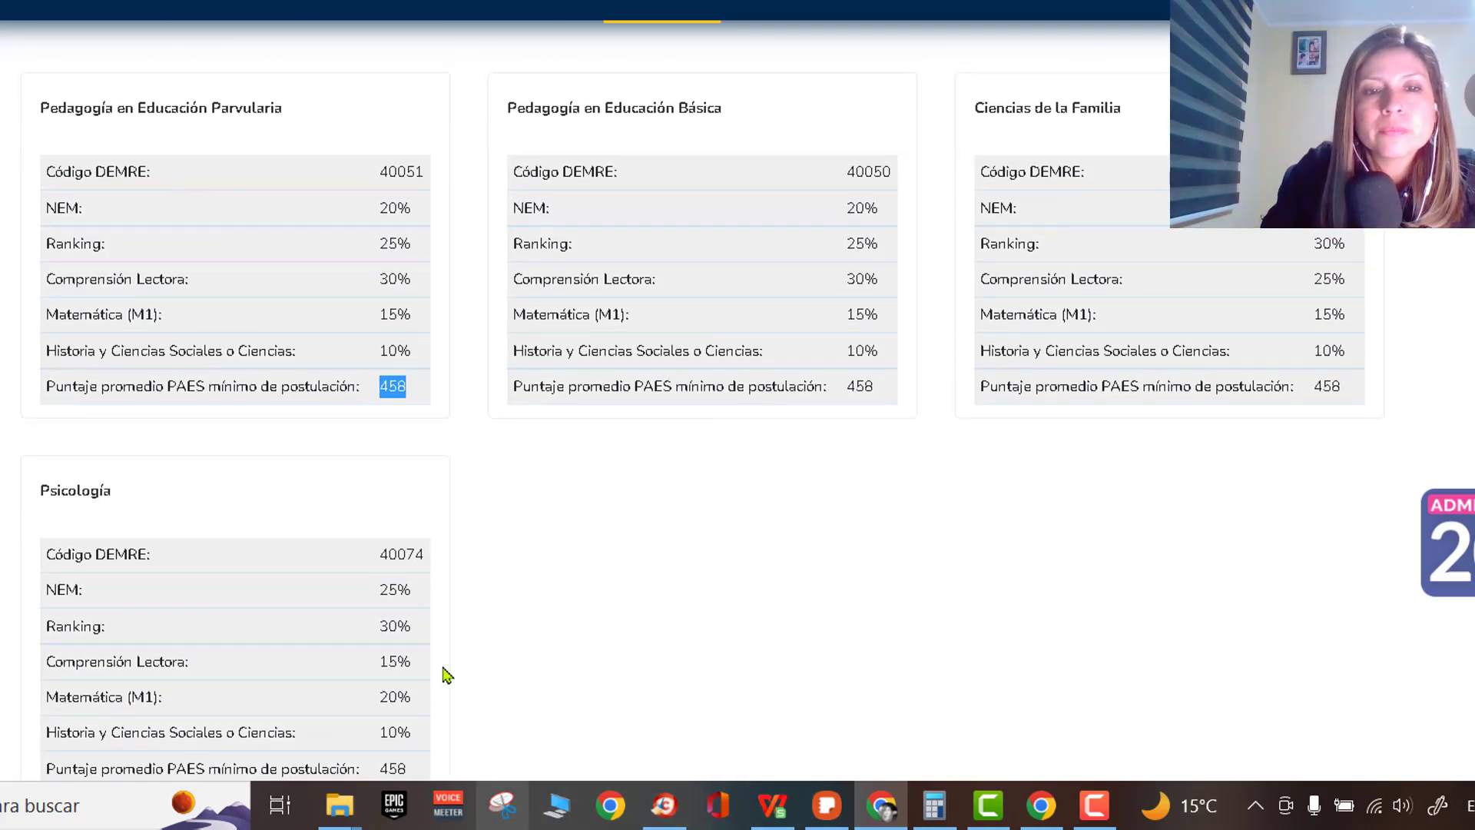
{"action": "left_click", "coordinate": [960, 112]}
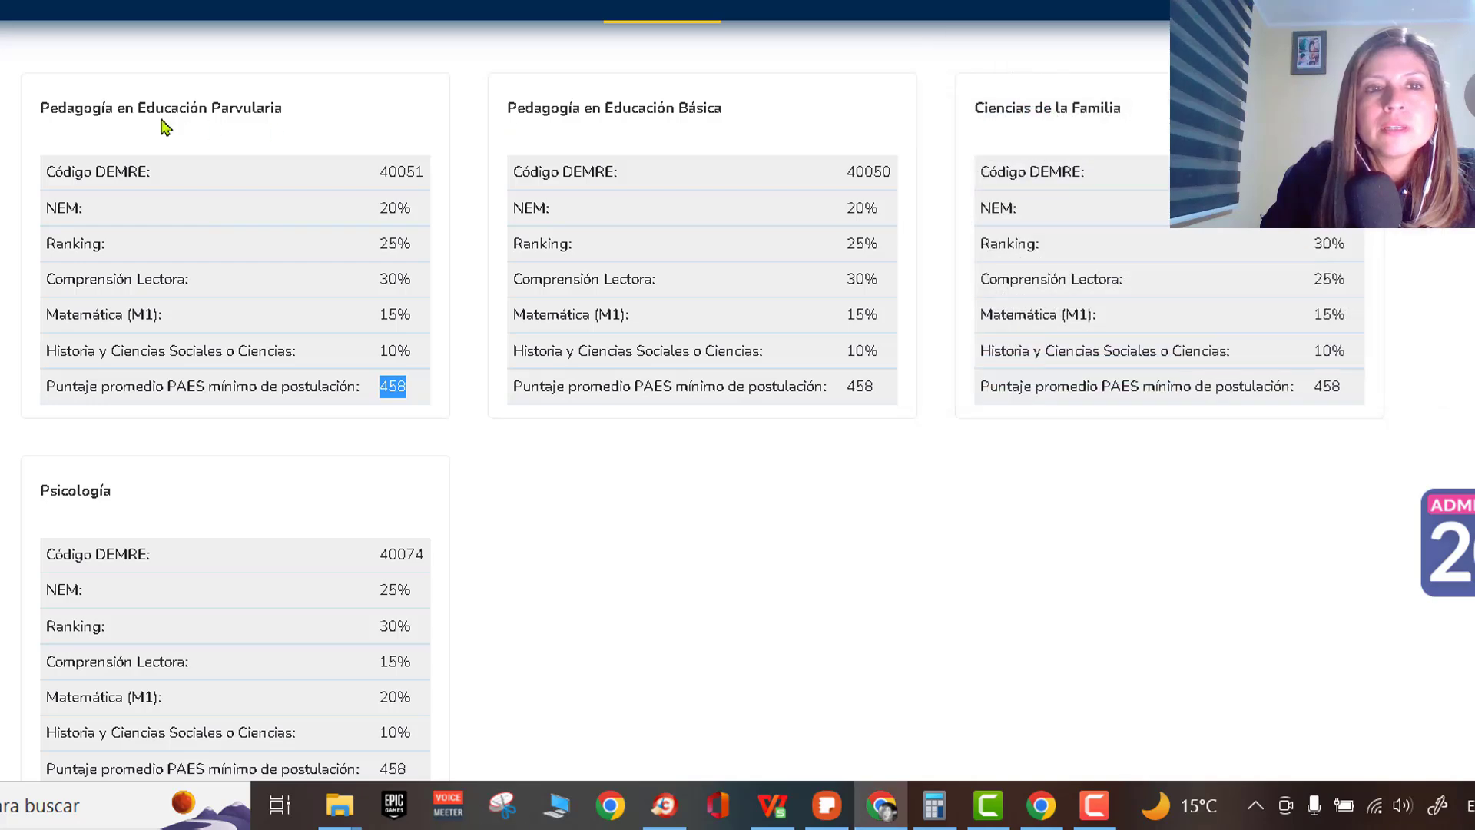
{"action": "left_click_drag", "start_coordinate": [27, 87], "coordinate": [445, 440]}
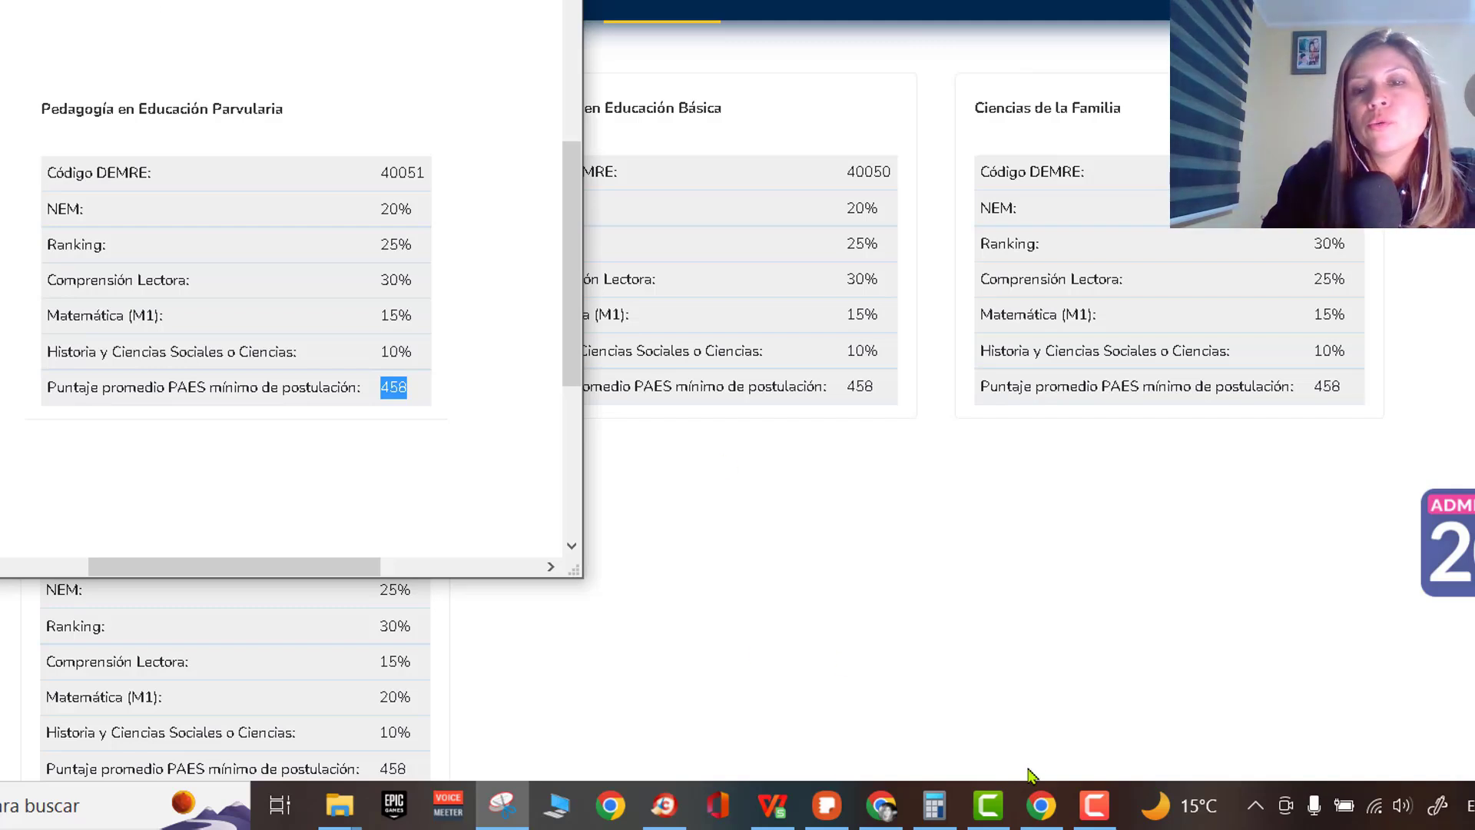
{"action": "left_click", "coordinate": [798, 805]}
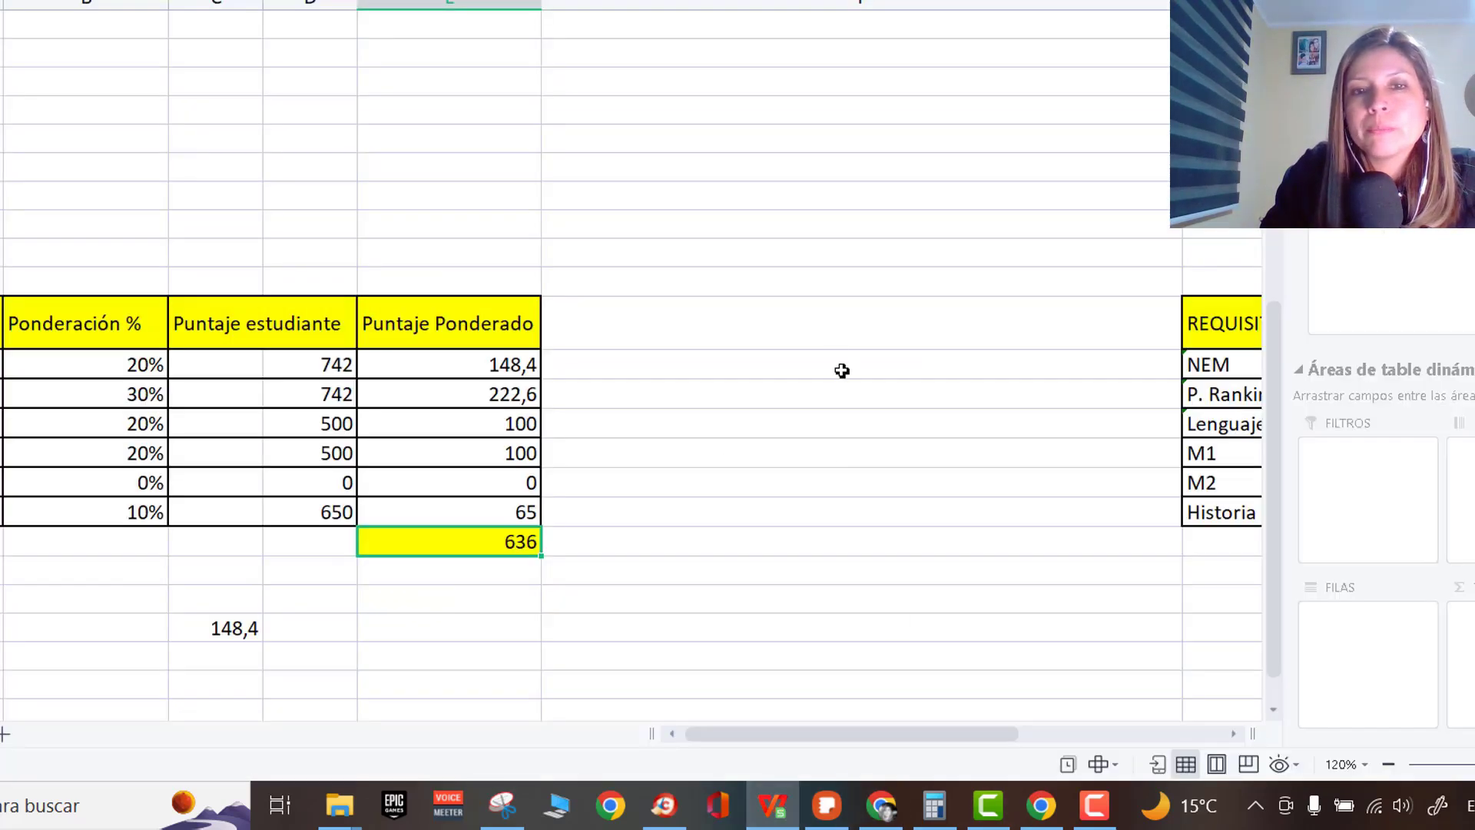
{"action": "right_click", "coordinate": [781, 193]}
{"action": "left_click", "coordinate": [873, 278]}
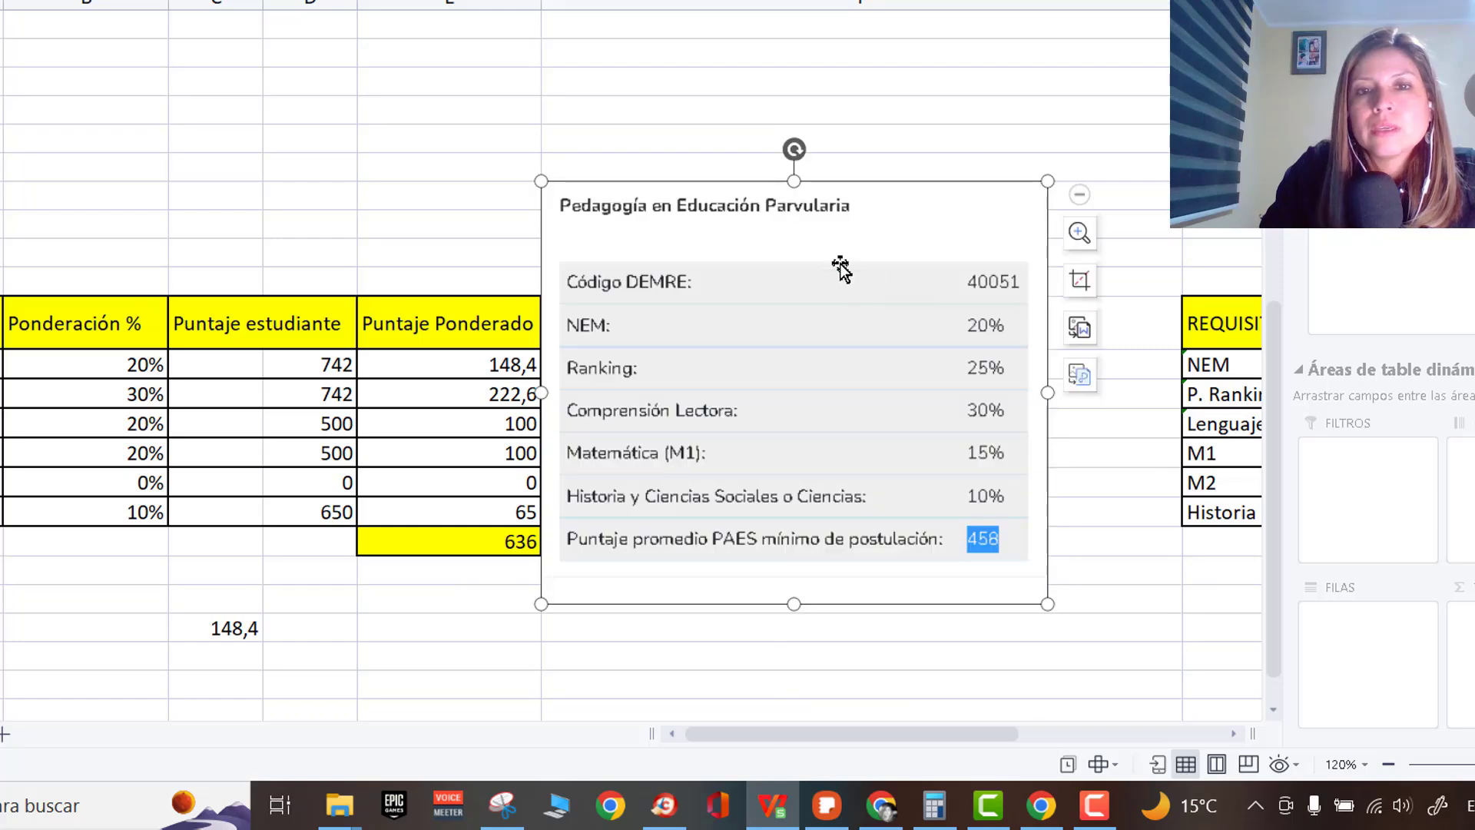
{"action": "left_click_drag", "start_coordinate": [840, 270], "coordinate": [892, 259]}
{"action": "left_click_drag", "start_coordinate": [855, 388], "coordinate": [855, 388]}
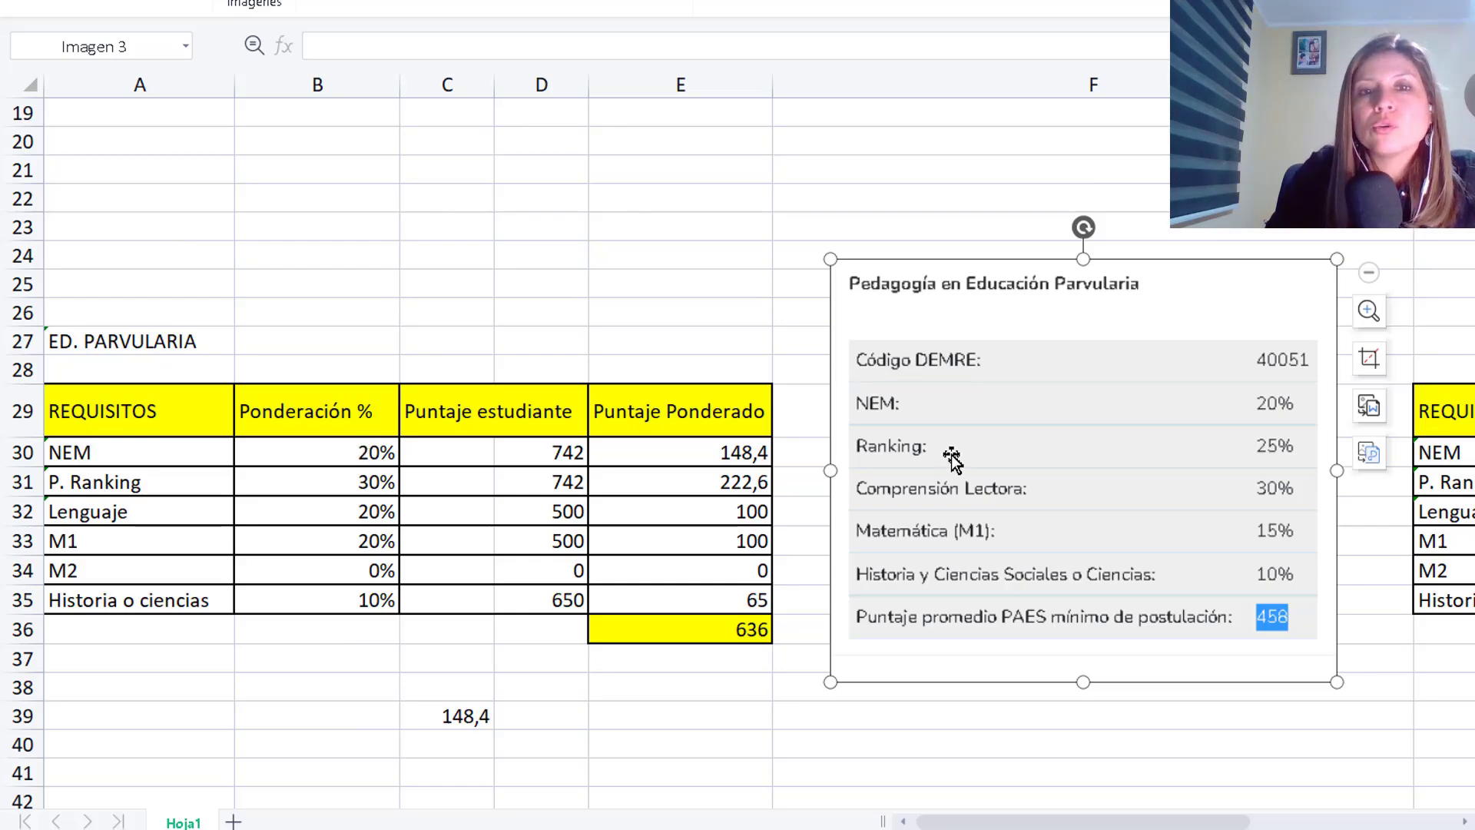
- Set the P. Ranking weighting in the ED. PARVULARIA table to 25%
{"action": "left_click", "coordinate": [367, 483]}
{"action": "double_click", "coordinate": [368, 483]}
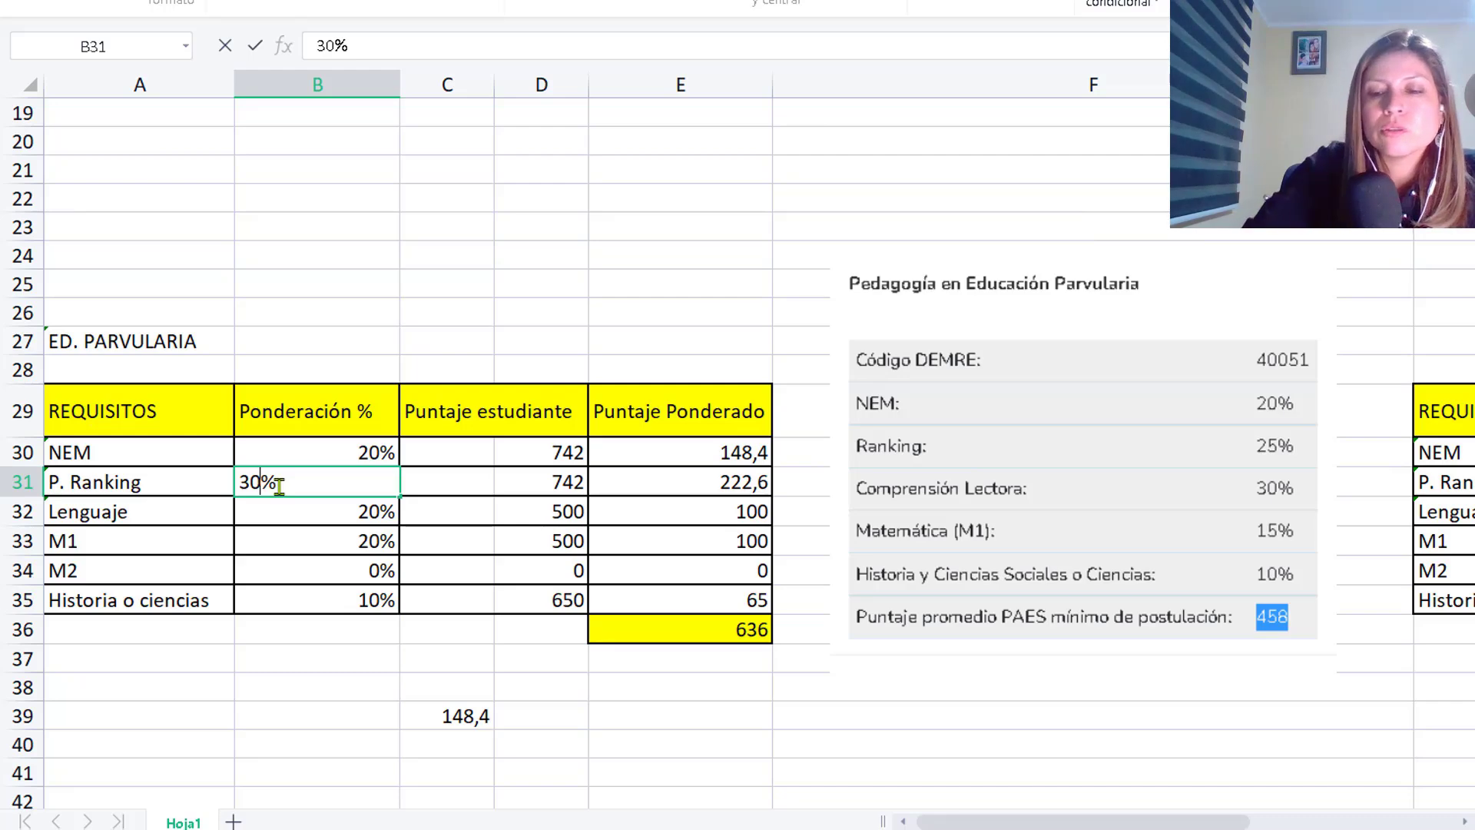
{"action": "key", "text": "BackSpace"}
{"action": "key", "text": "BackSpace"}
{"action": "type", "text": "25"}
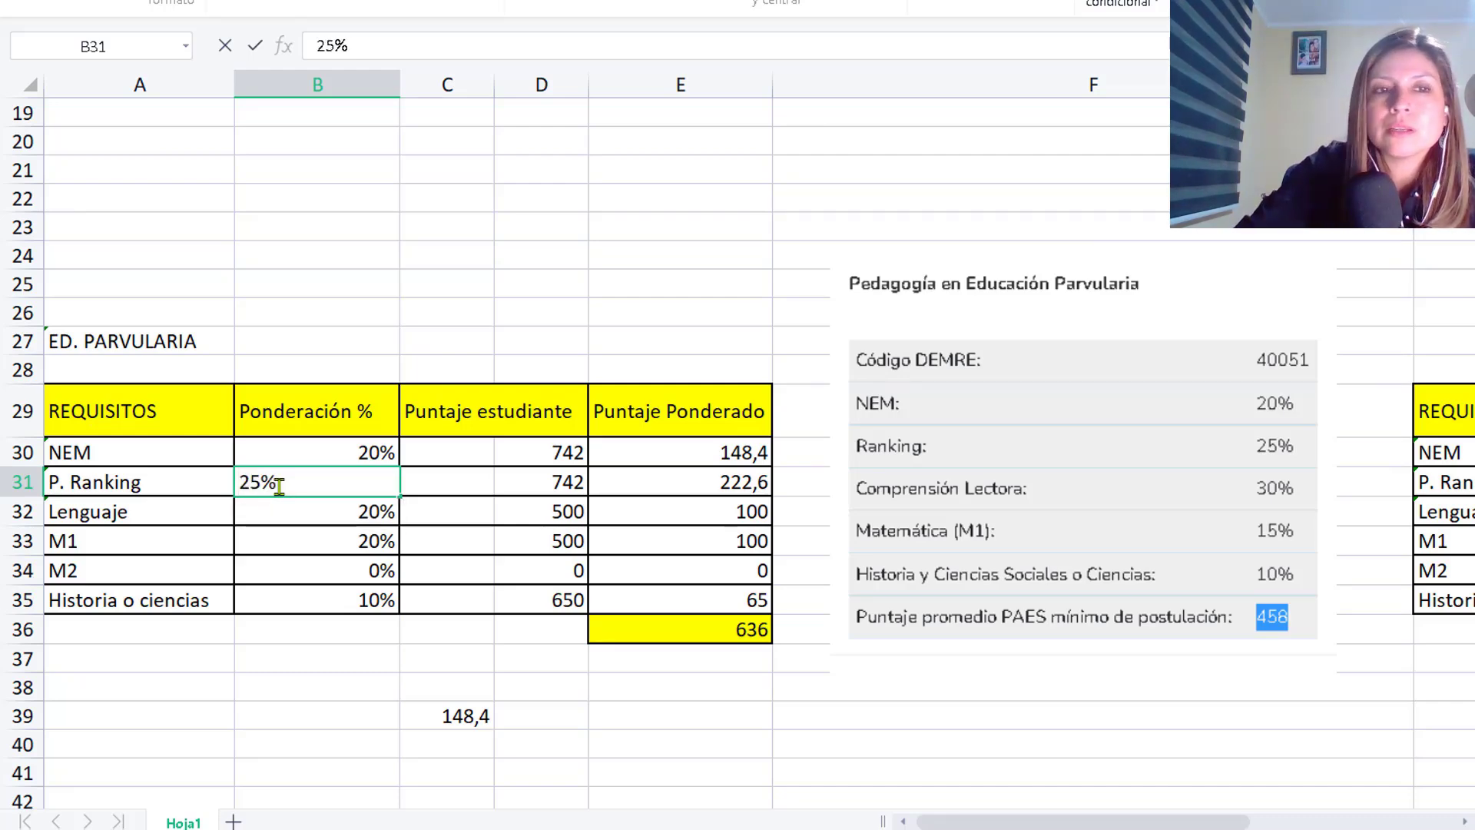
{"action": "key", "text": "Return"}
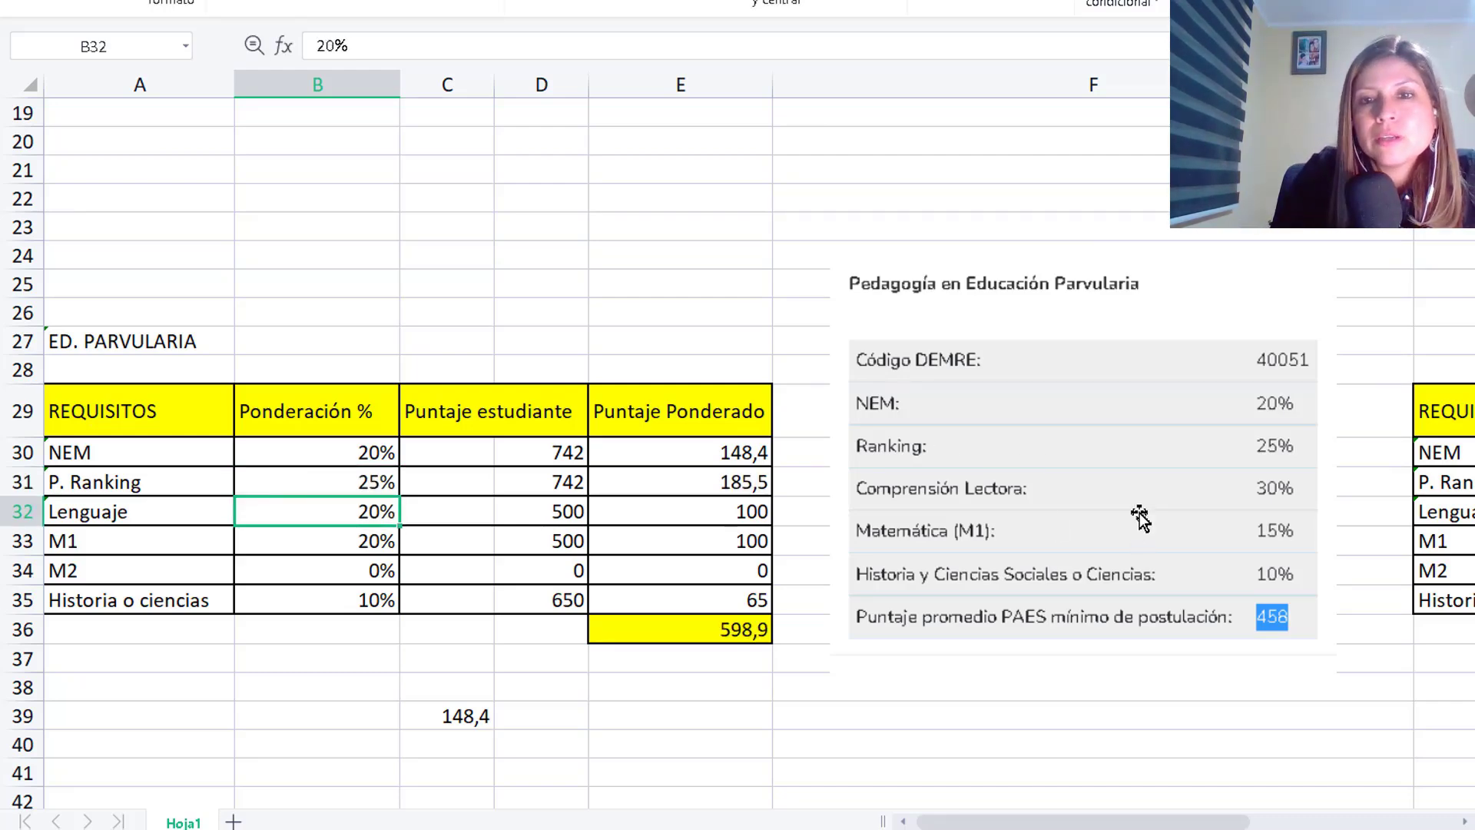
- Set the Lenguaje weighting in the ED. PARVULARIA table to 30%
{"action": "double_click", "coordinate": [379, 513]}
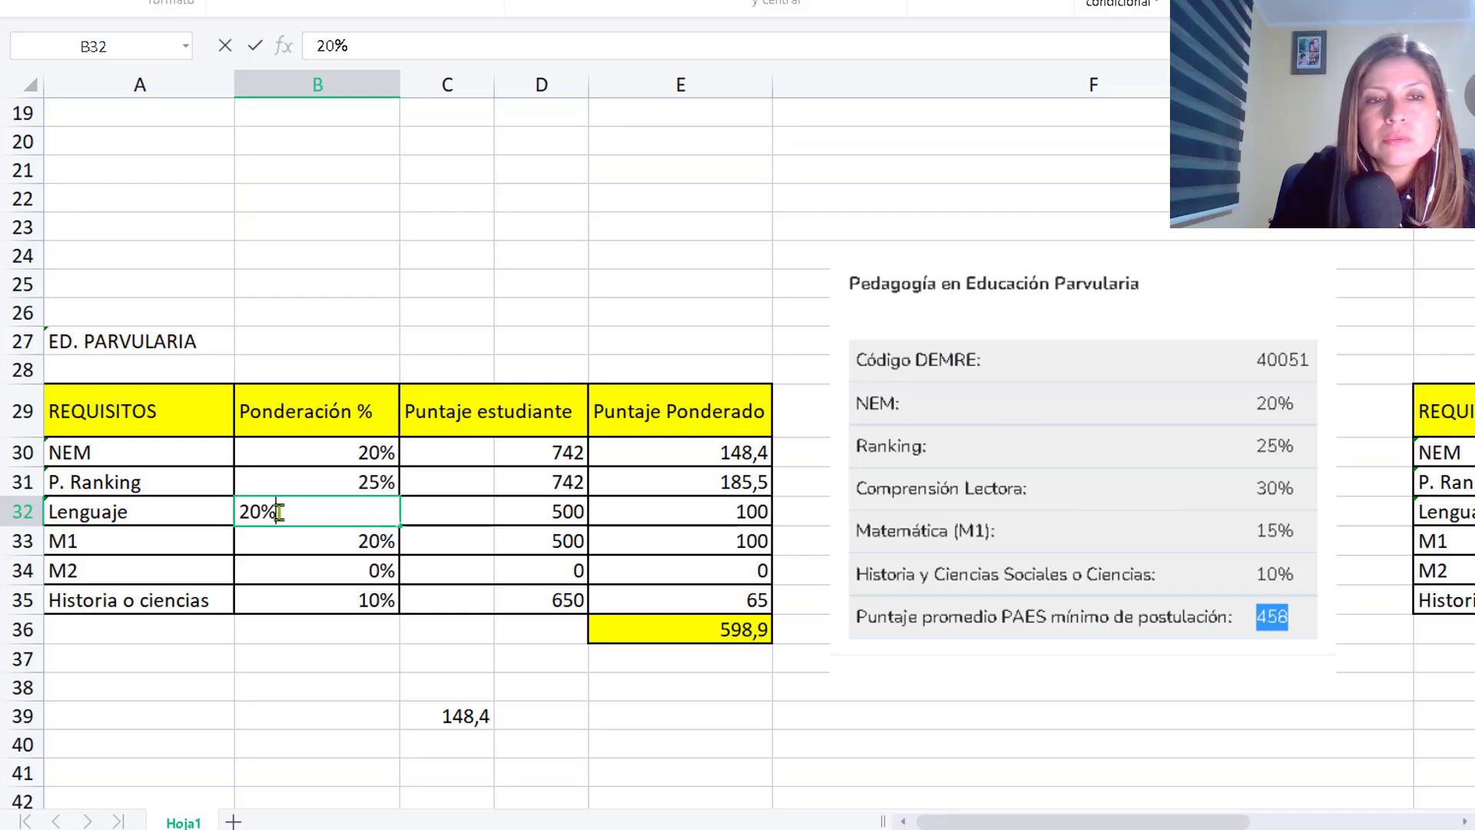
{"action": "left_click", "coordinate": [256, 513]}
{"action": "key", "text": "Delete"}
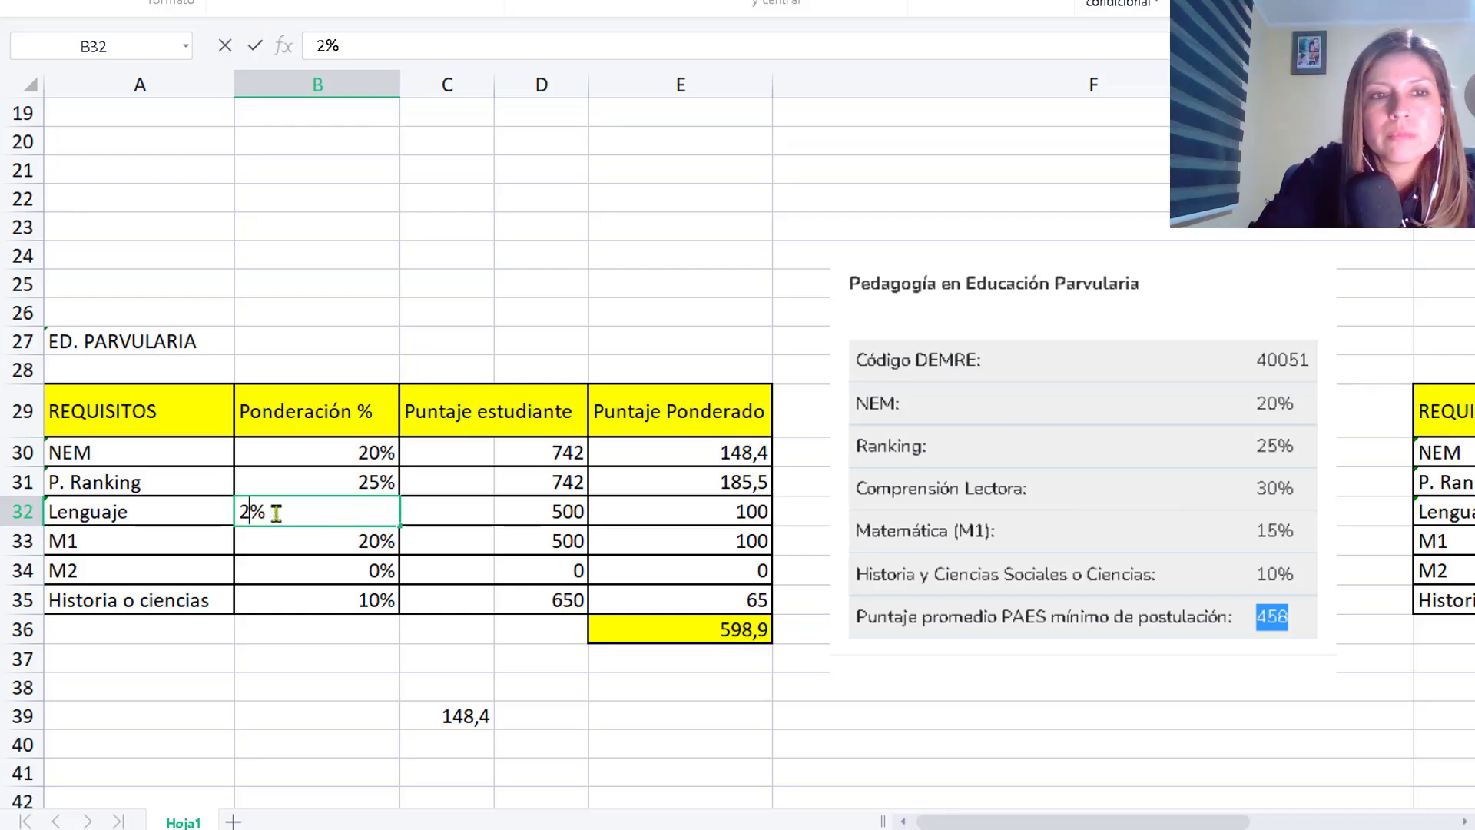
{"action": "key", "text": "BackSpace"}
{"action": "type", "text": "30"}
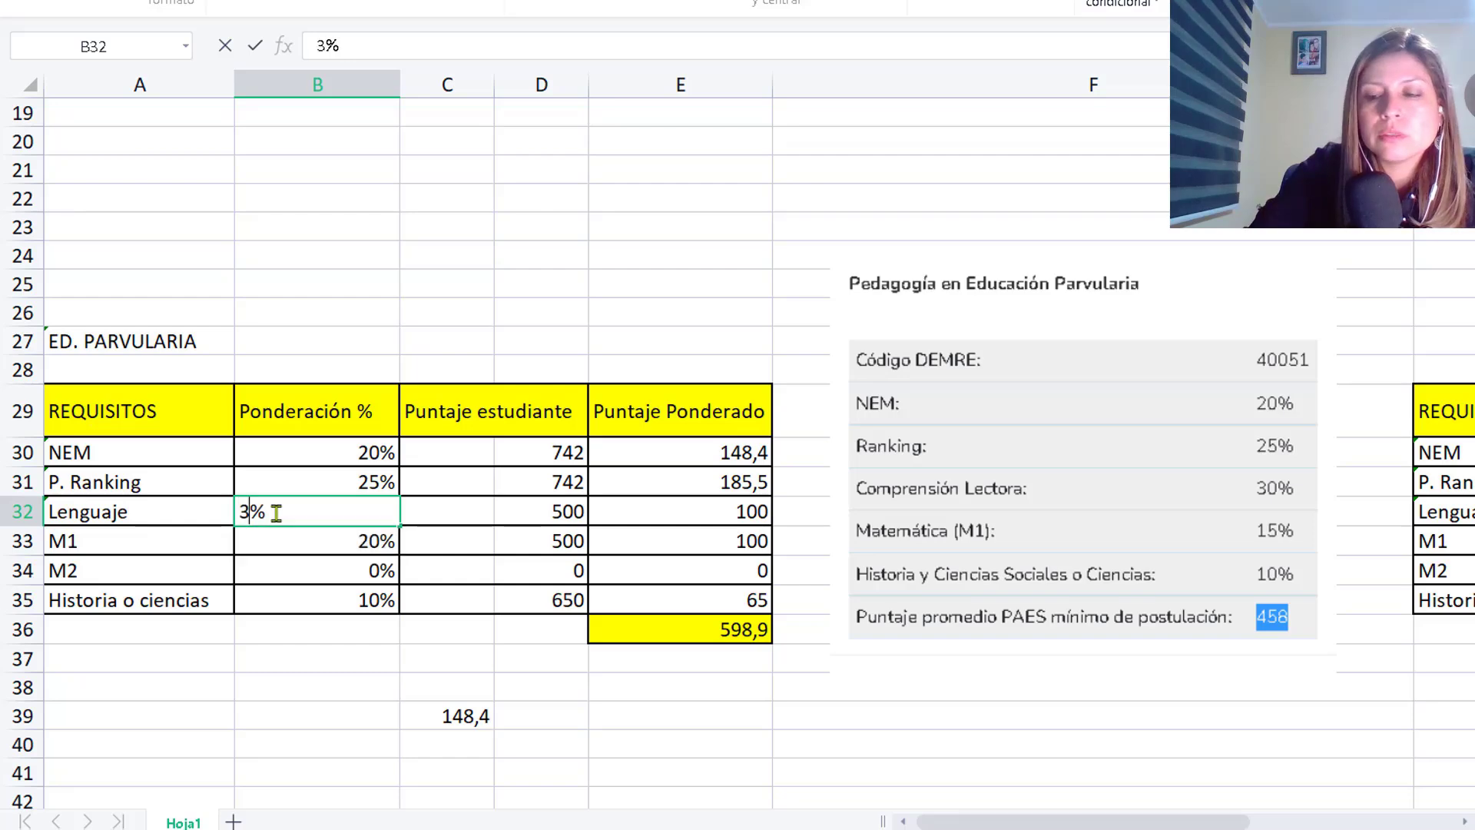
{"action": "key", "text": "Return"}
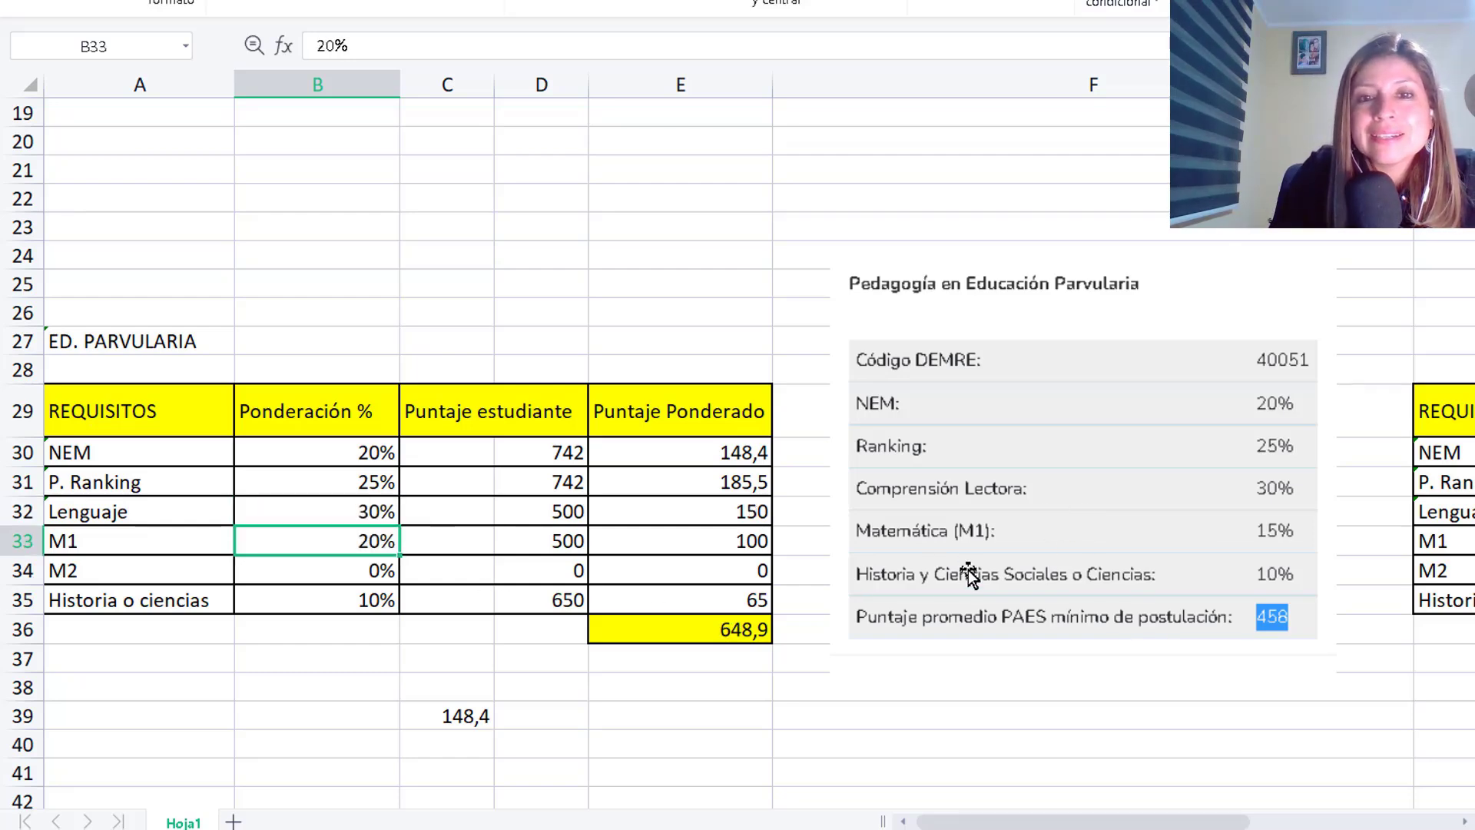
- Set the M1 weighting in the ED. PARVULARIA table to 15% and select the total weighted score in E36
{"action": "double_click", "coordinate": [366, 543]}
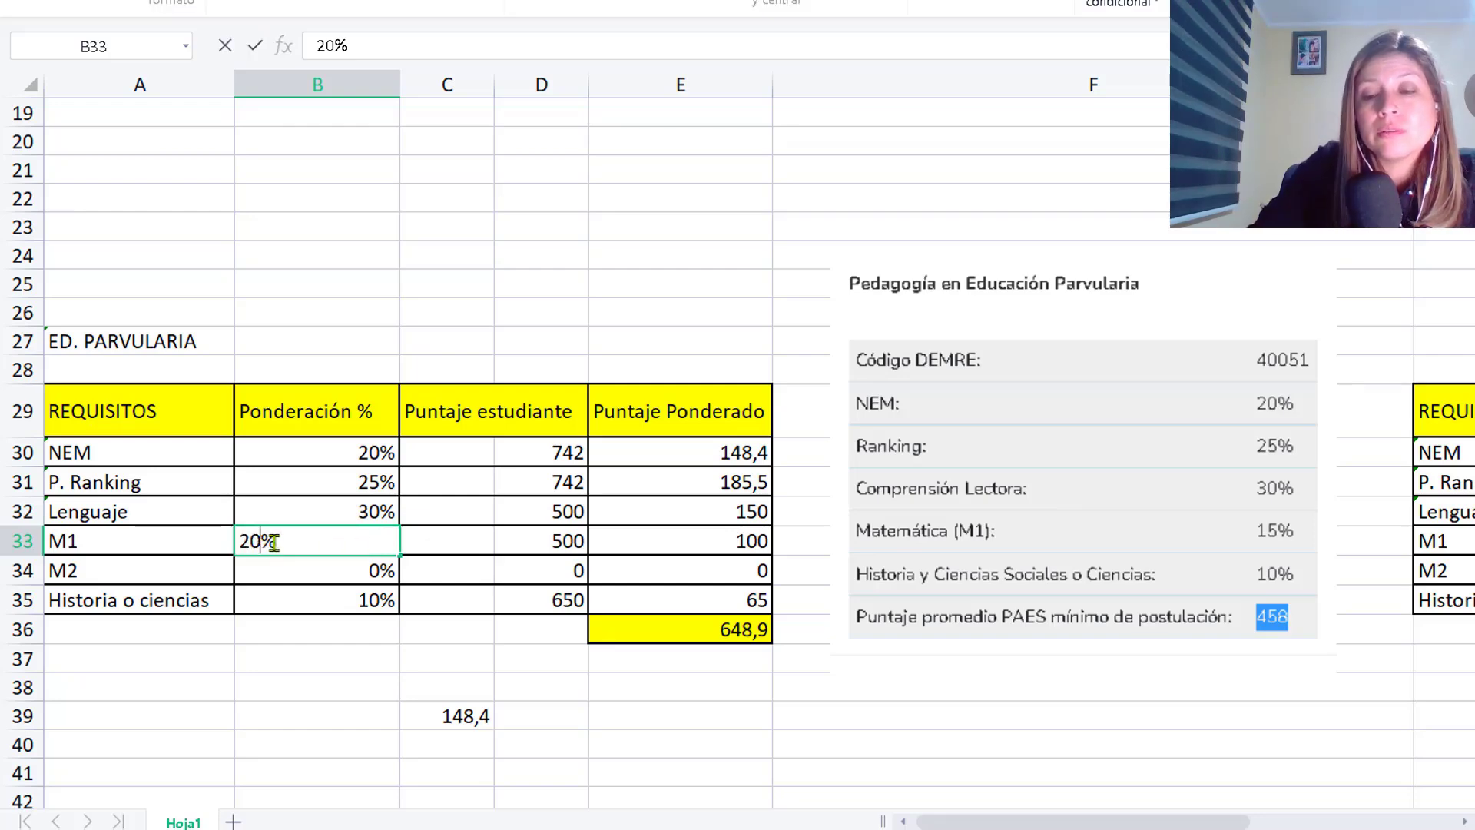
{"action": "key", "text": "BackSpace"}
{"action": "key", "text": "BackSpace"}
{"action": "type", "text": "15"}
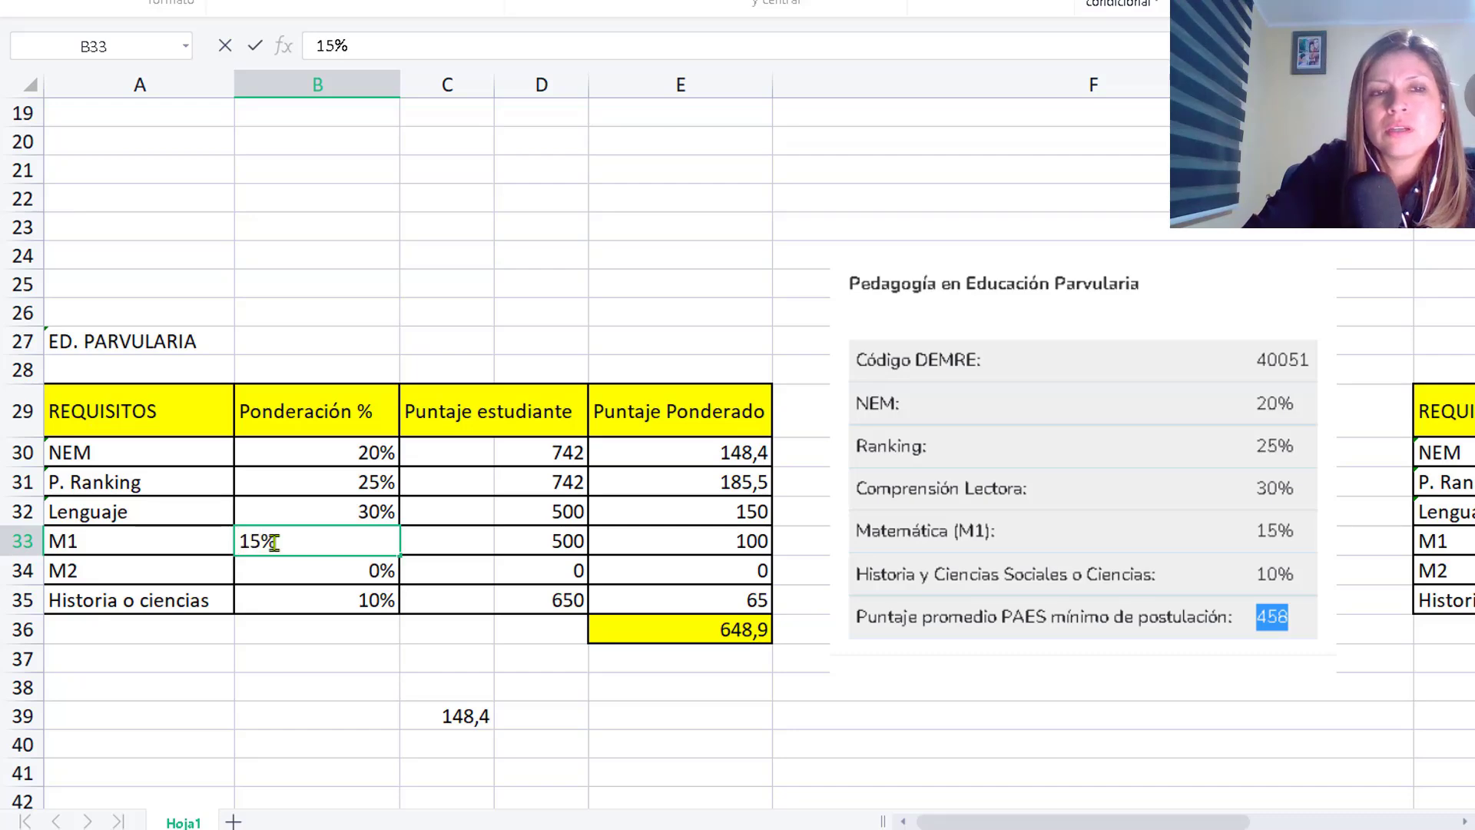
{"action": "key", "text": "Return"}
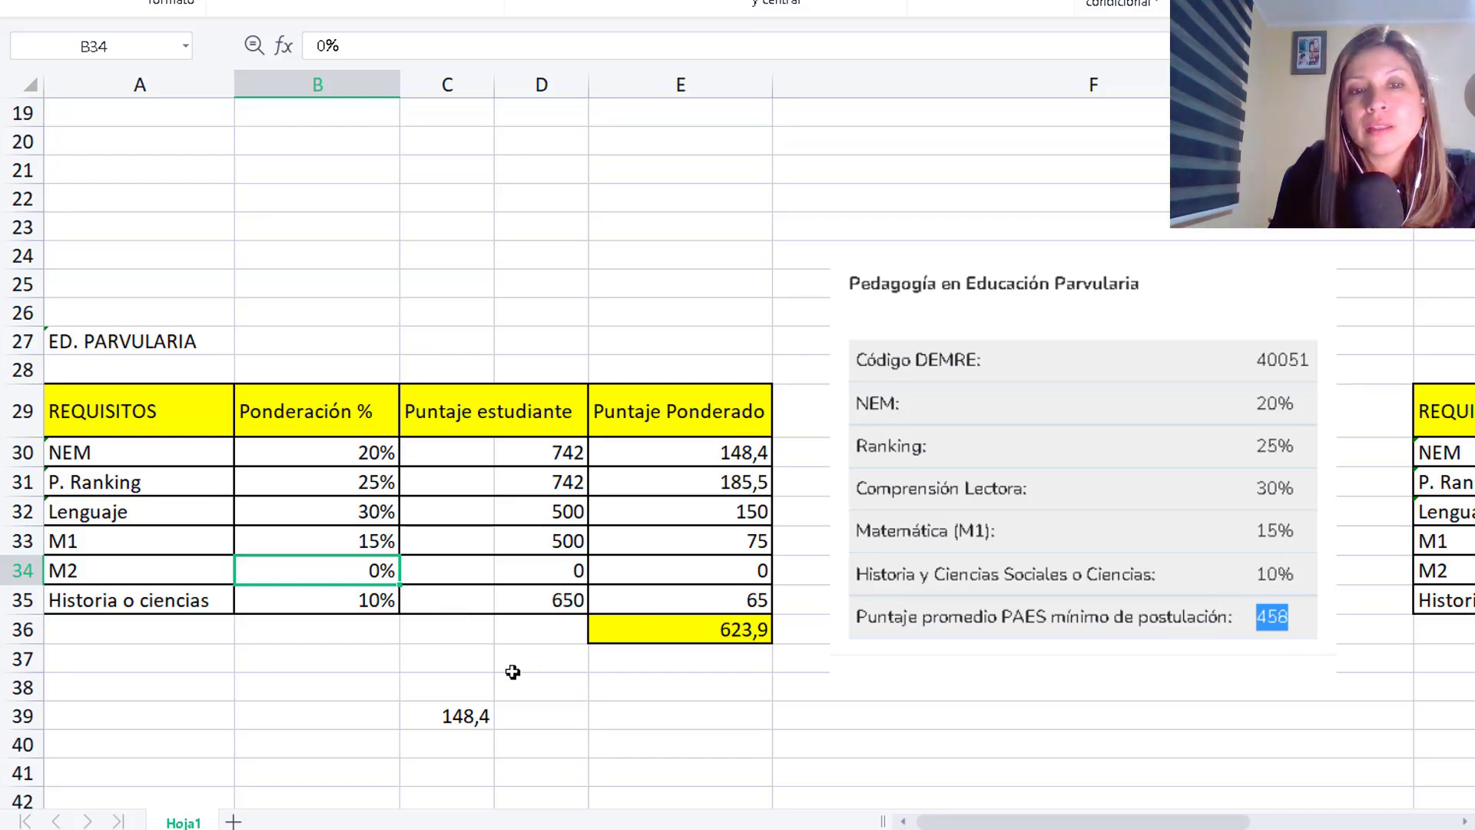
{"action": "left_click", "coordinate": [632, 737]}
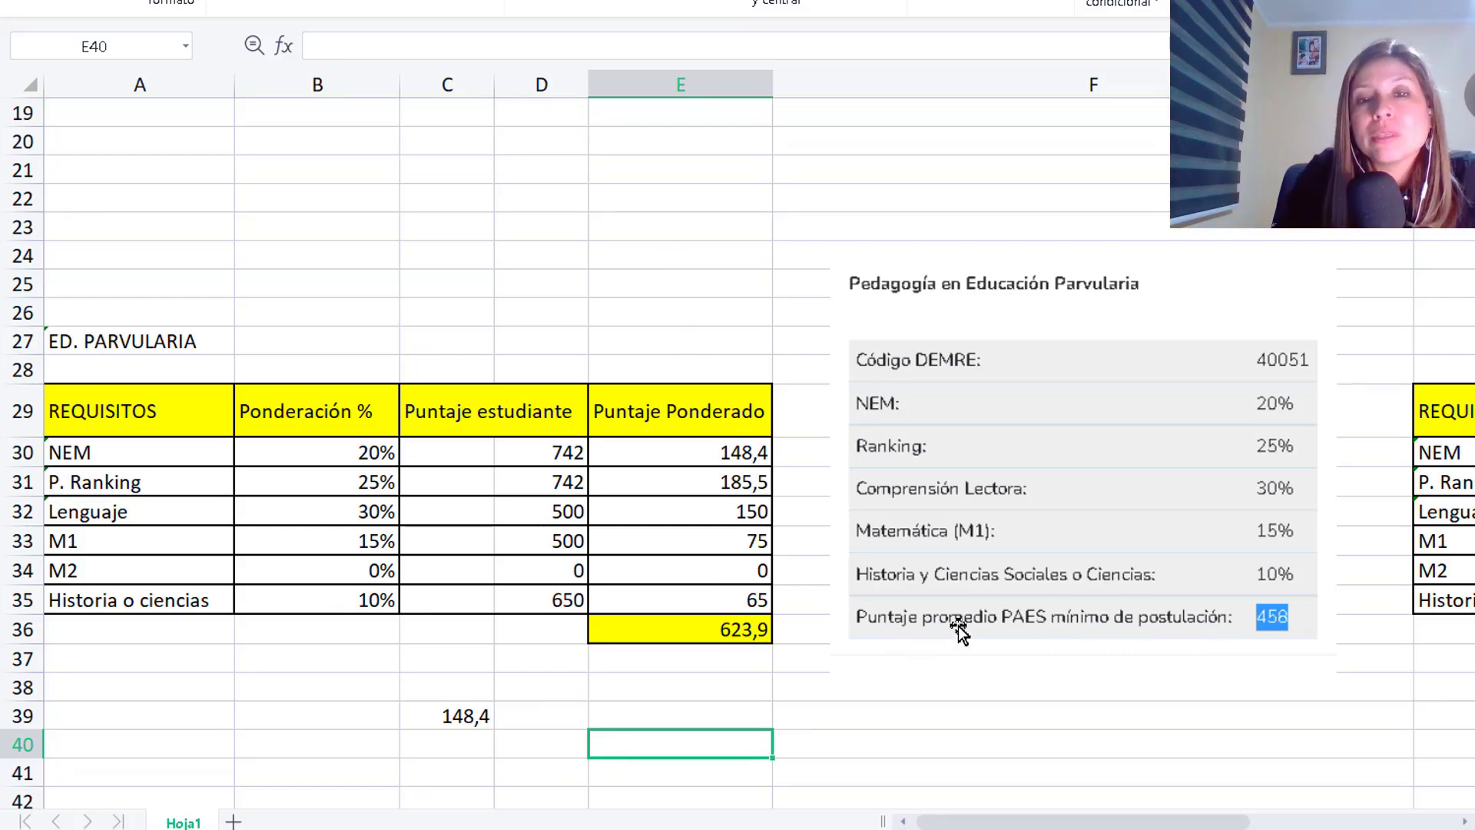
{"action": "left_click", "coordinate": [749, 630]}
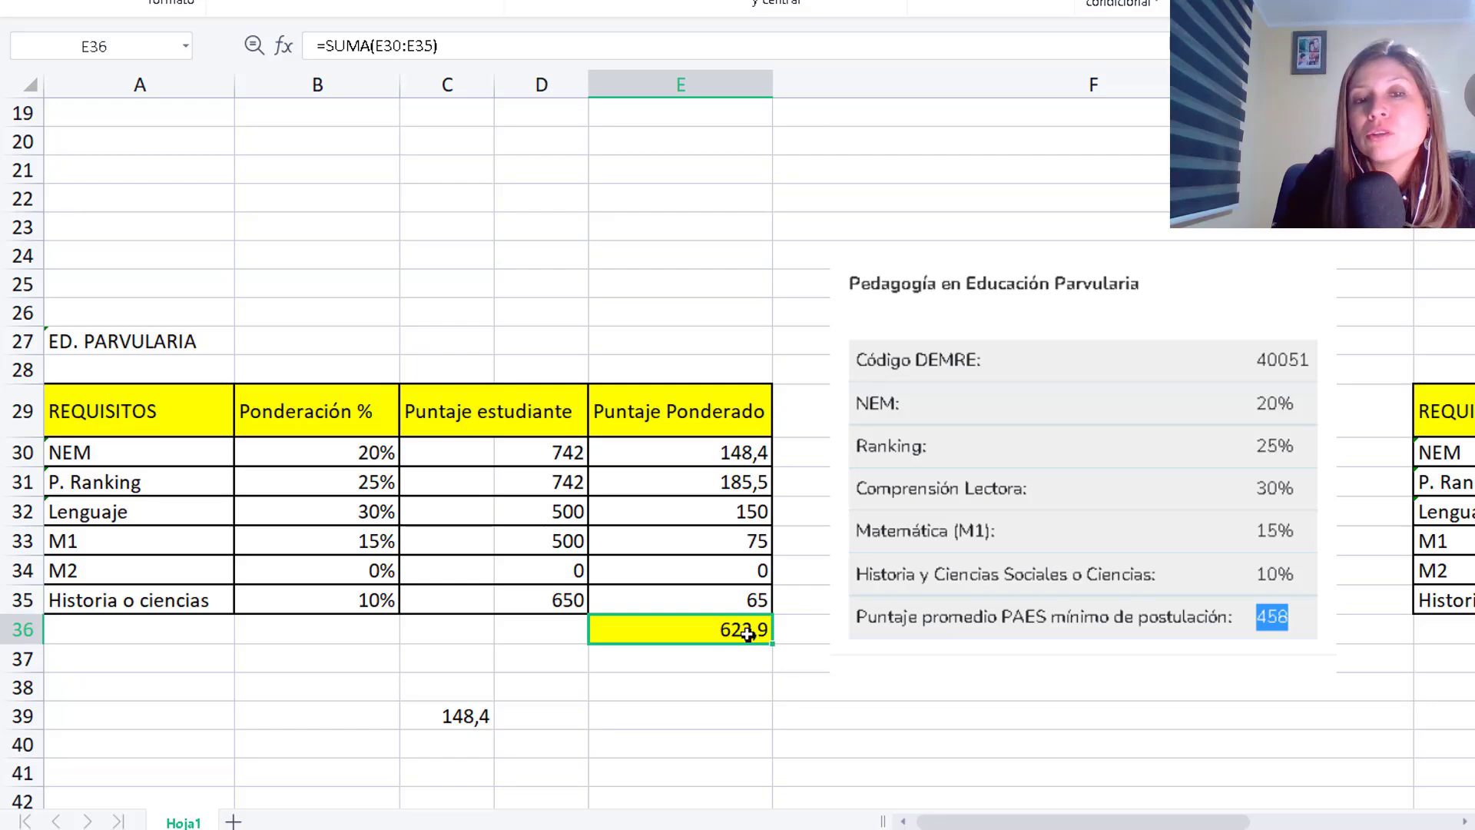